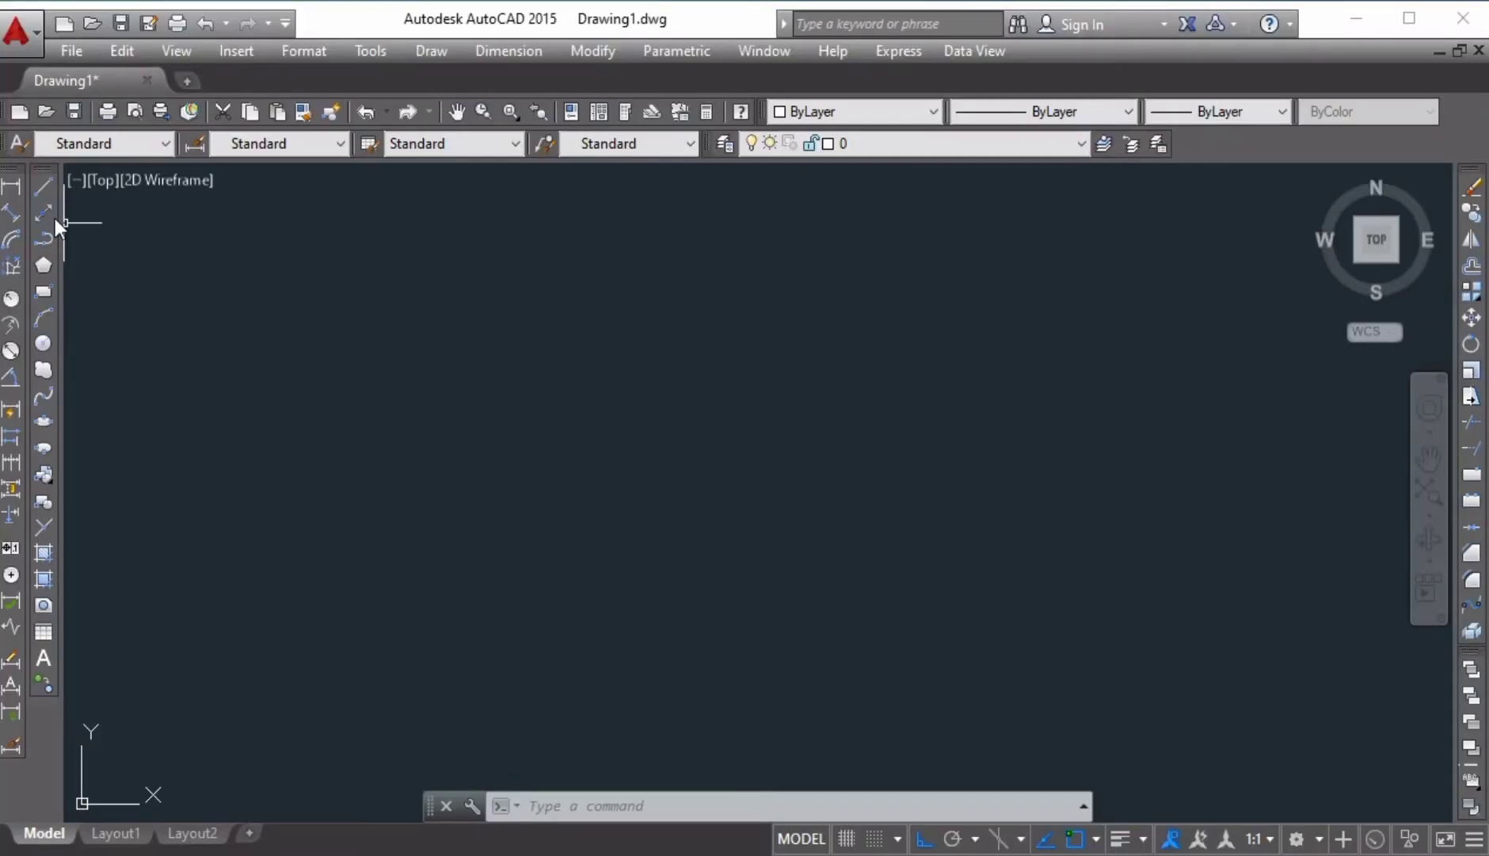
- Draw one horizontal and one vertical construction line through a common point near the centre of the empty drawing
left_click(54, 217)
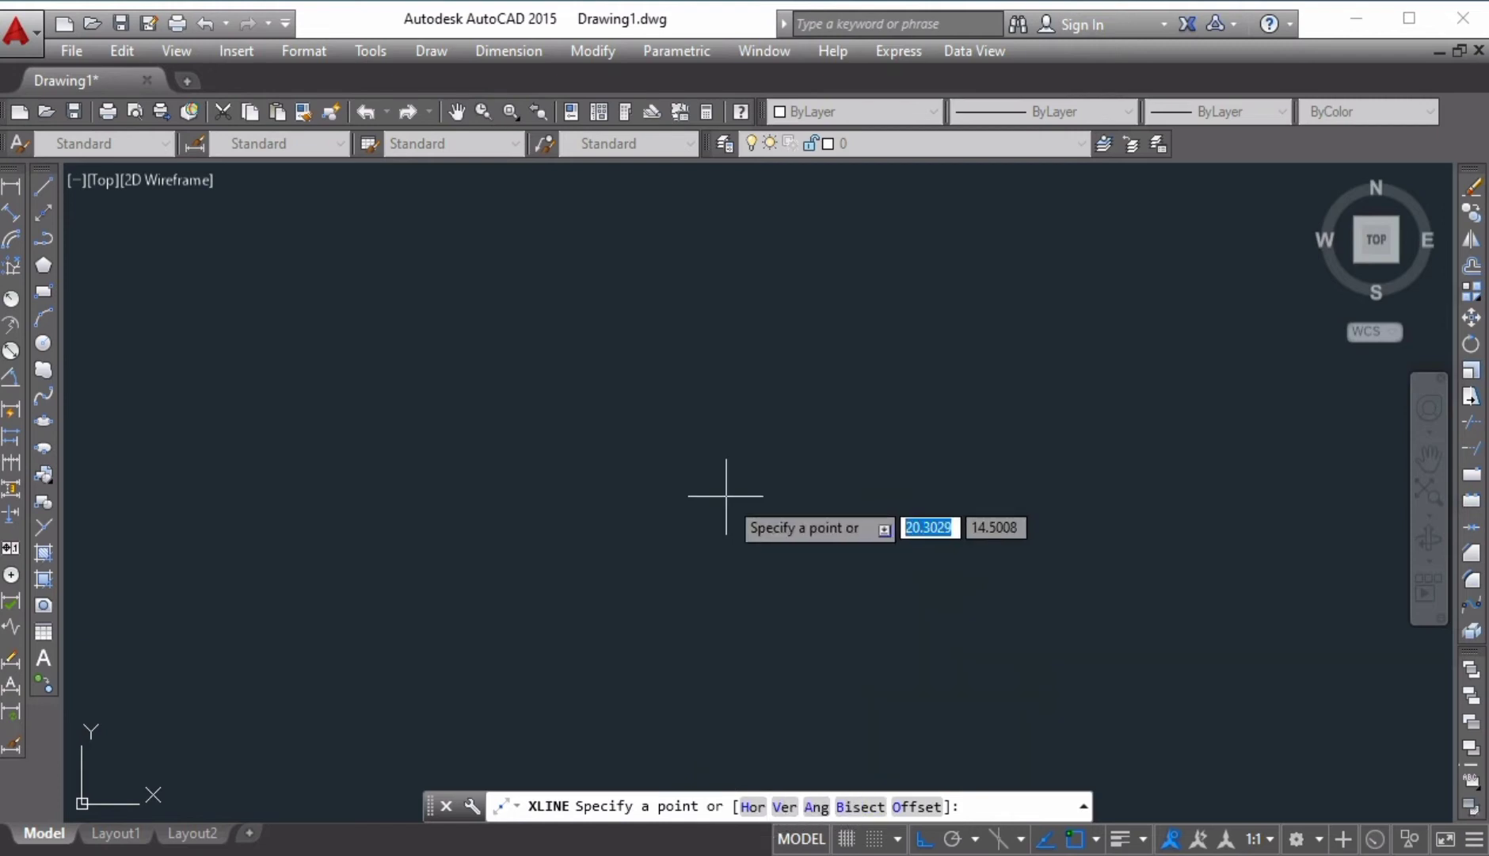
left_click(746, 533)
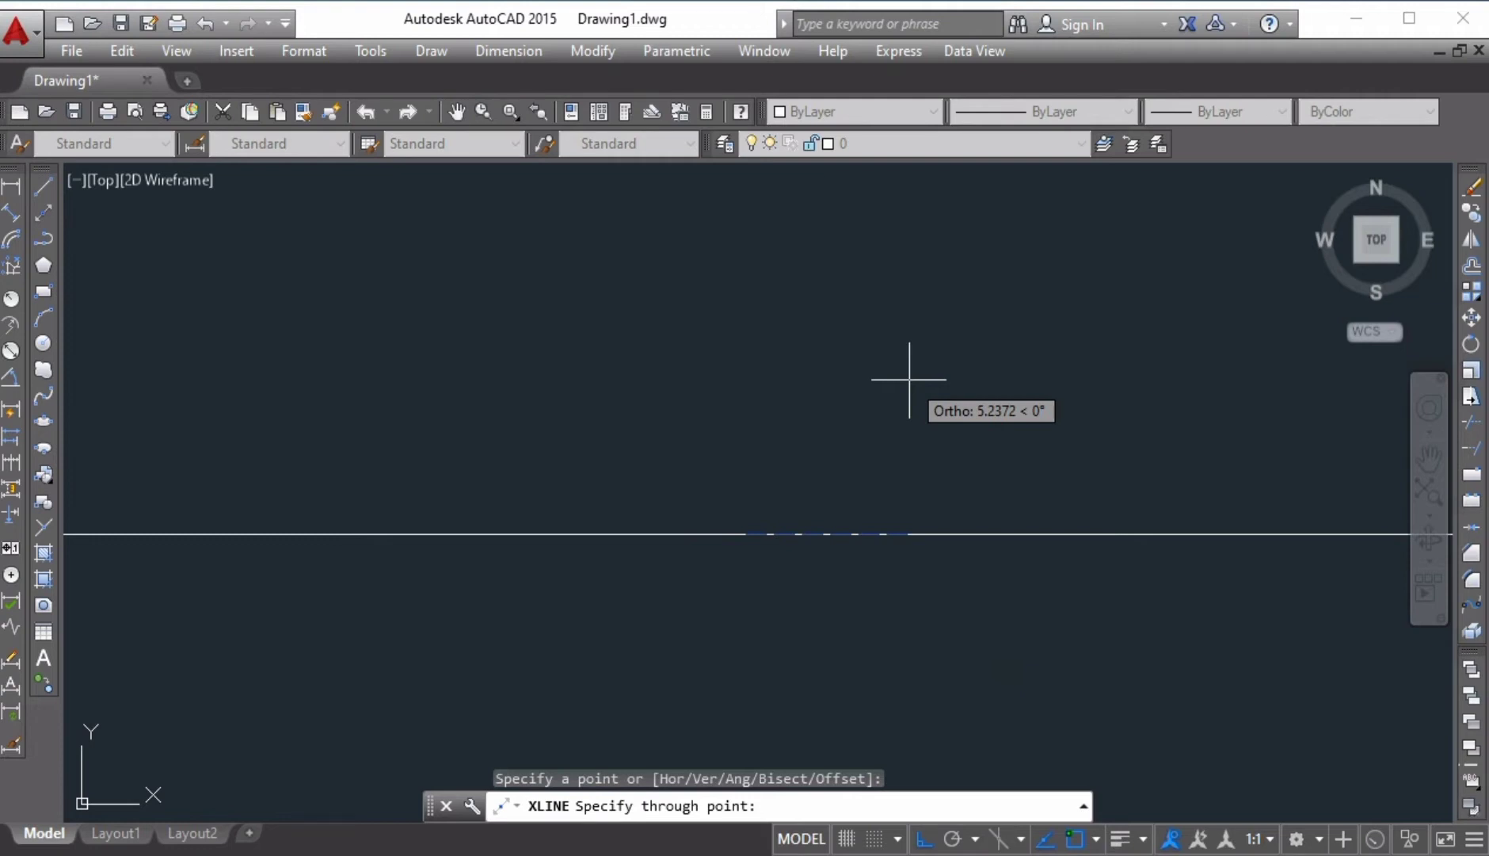
left_click(923, 409)
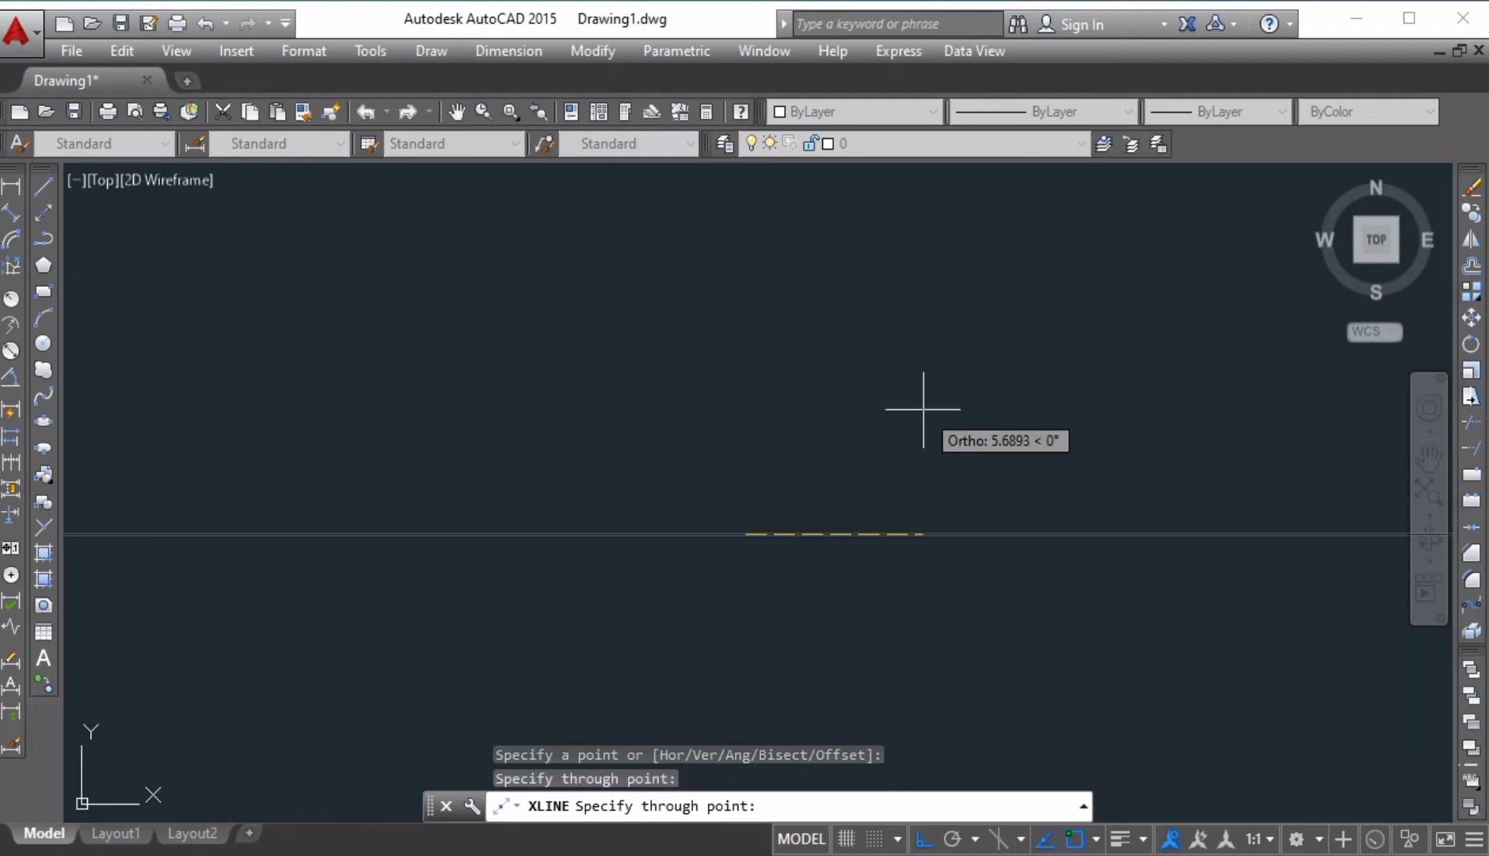
left_click(696, 324)
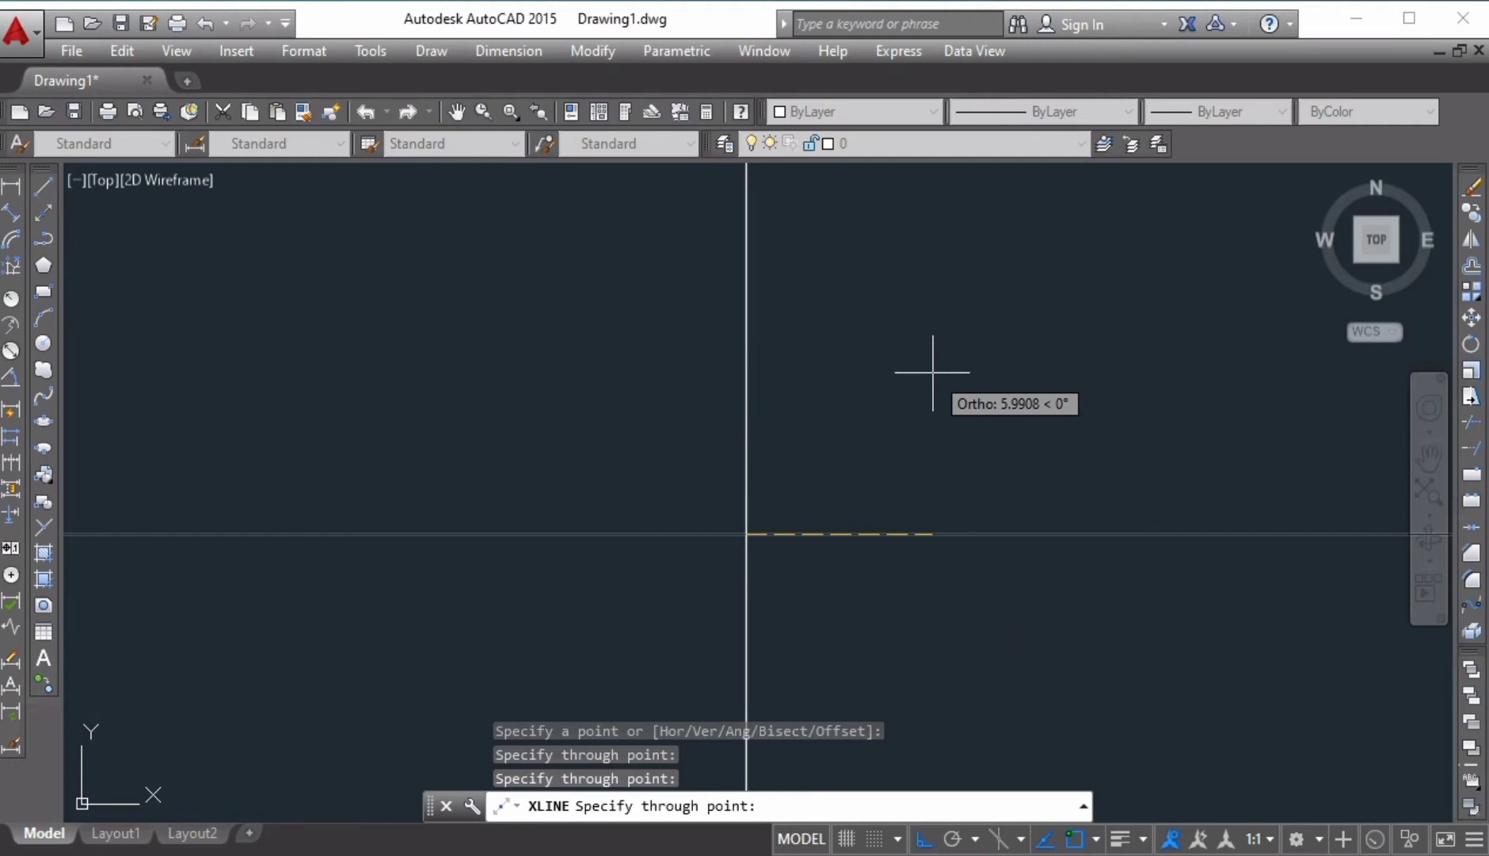
- Toggle Ortho mode off and on while the construction-line command waits for a through point, leaving it off
key("F8")
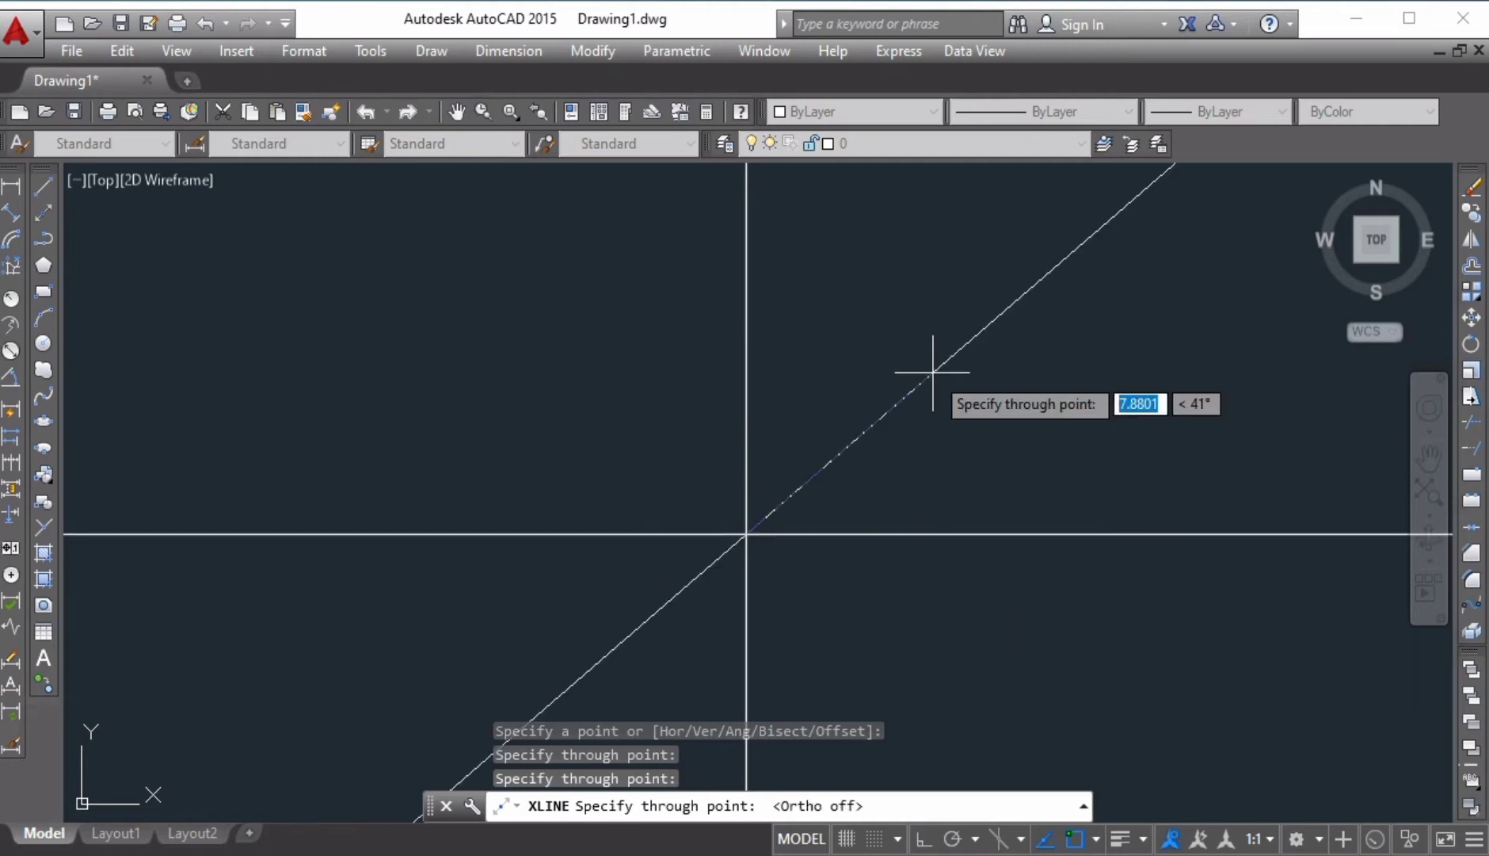
left_click(921, 847)
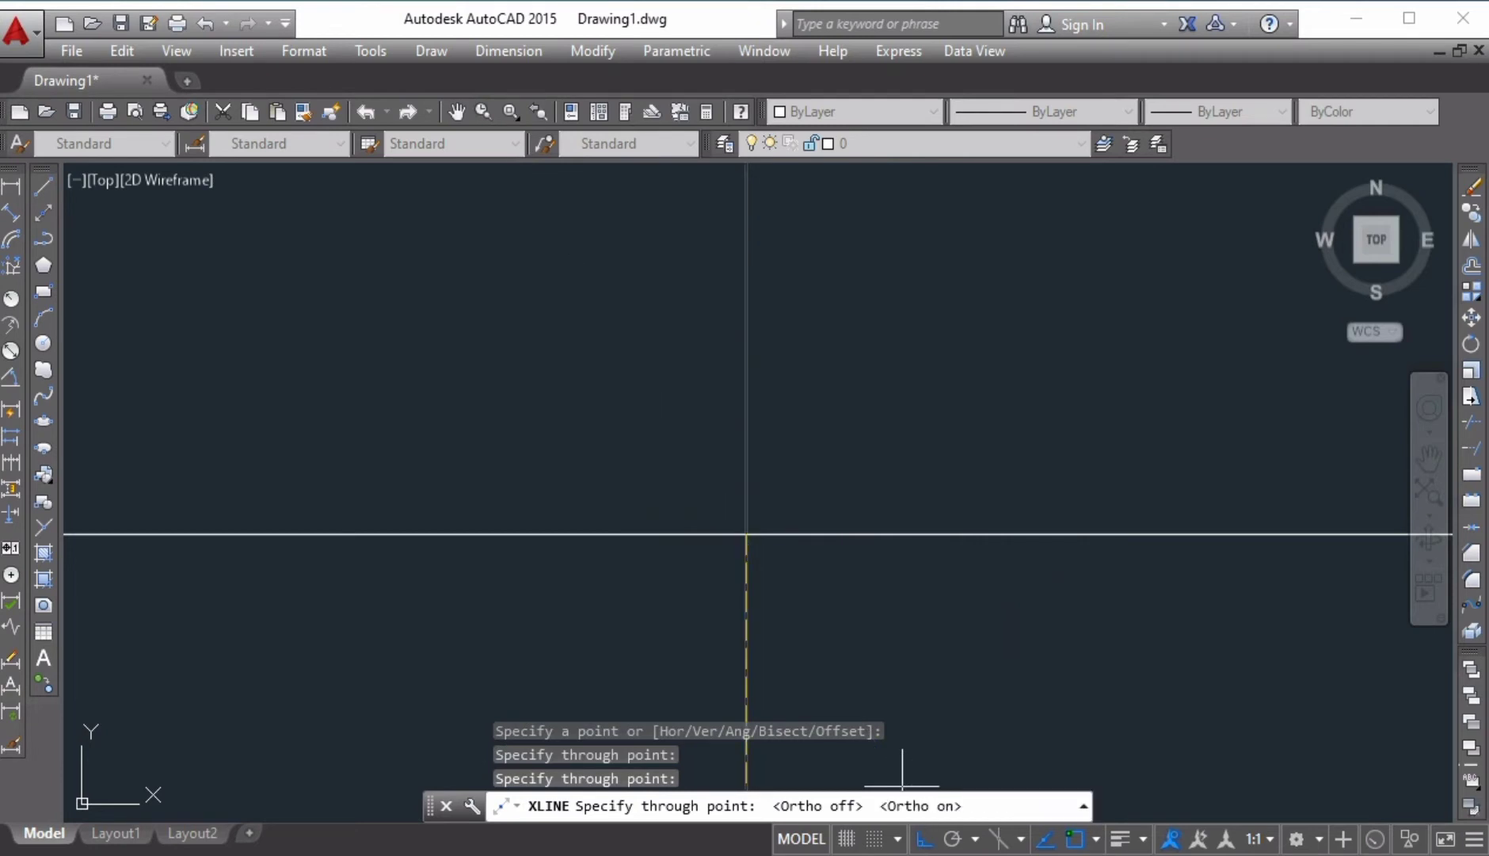
left_click(921, 846)
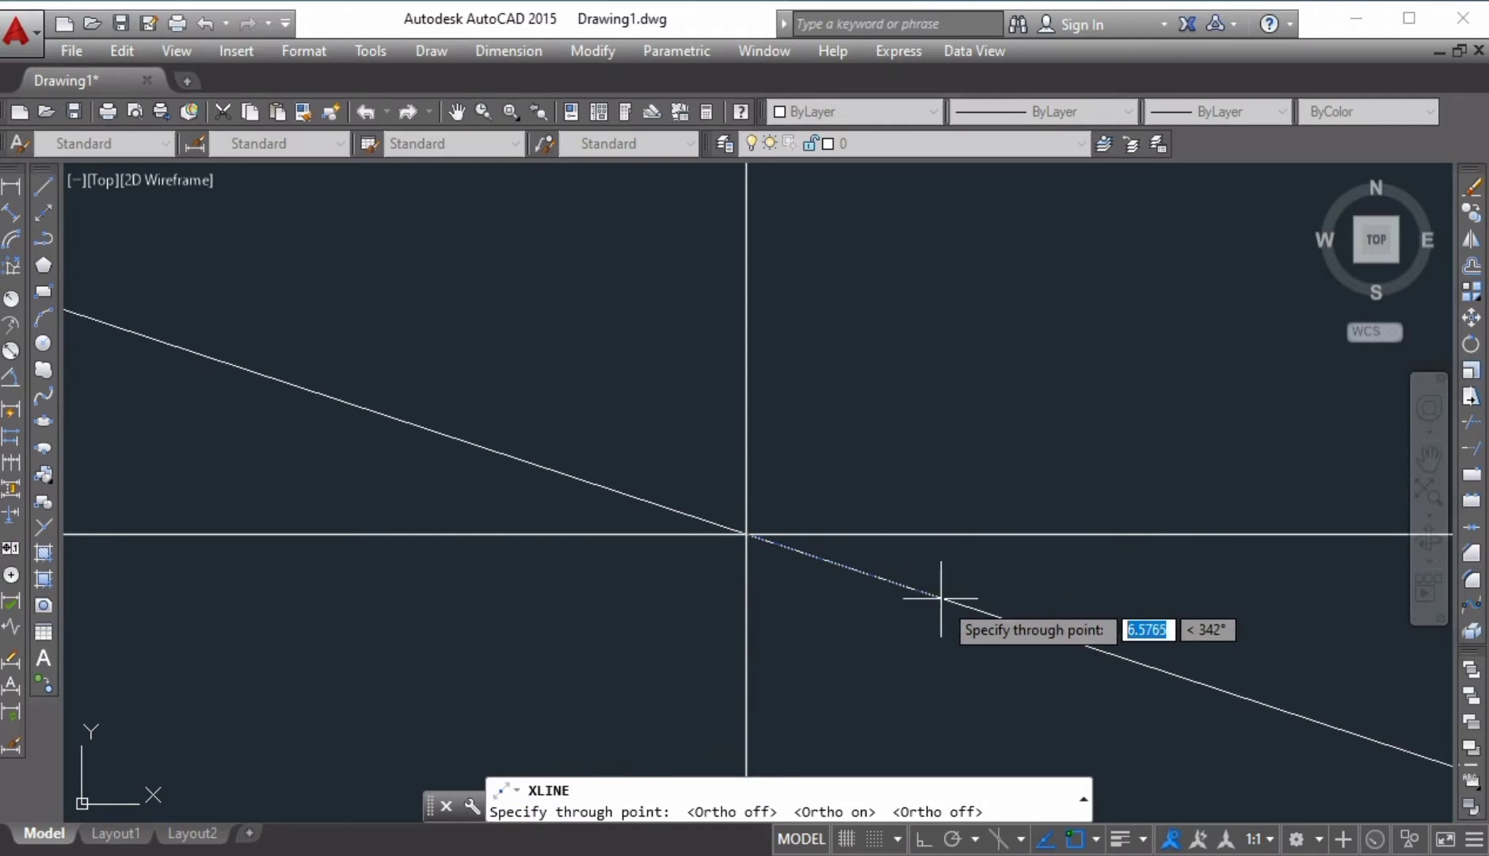
key("F8")
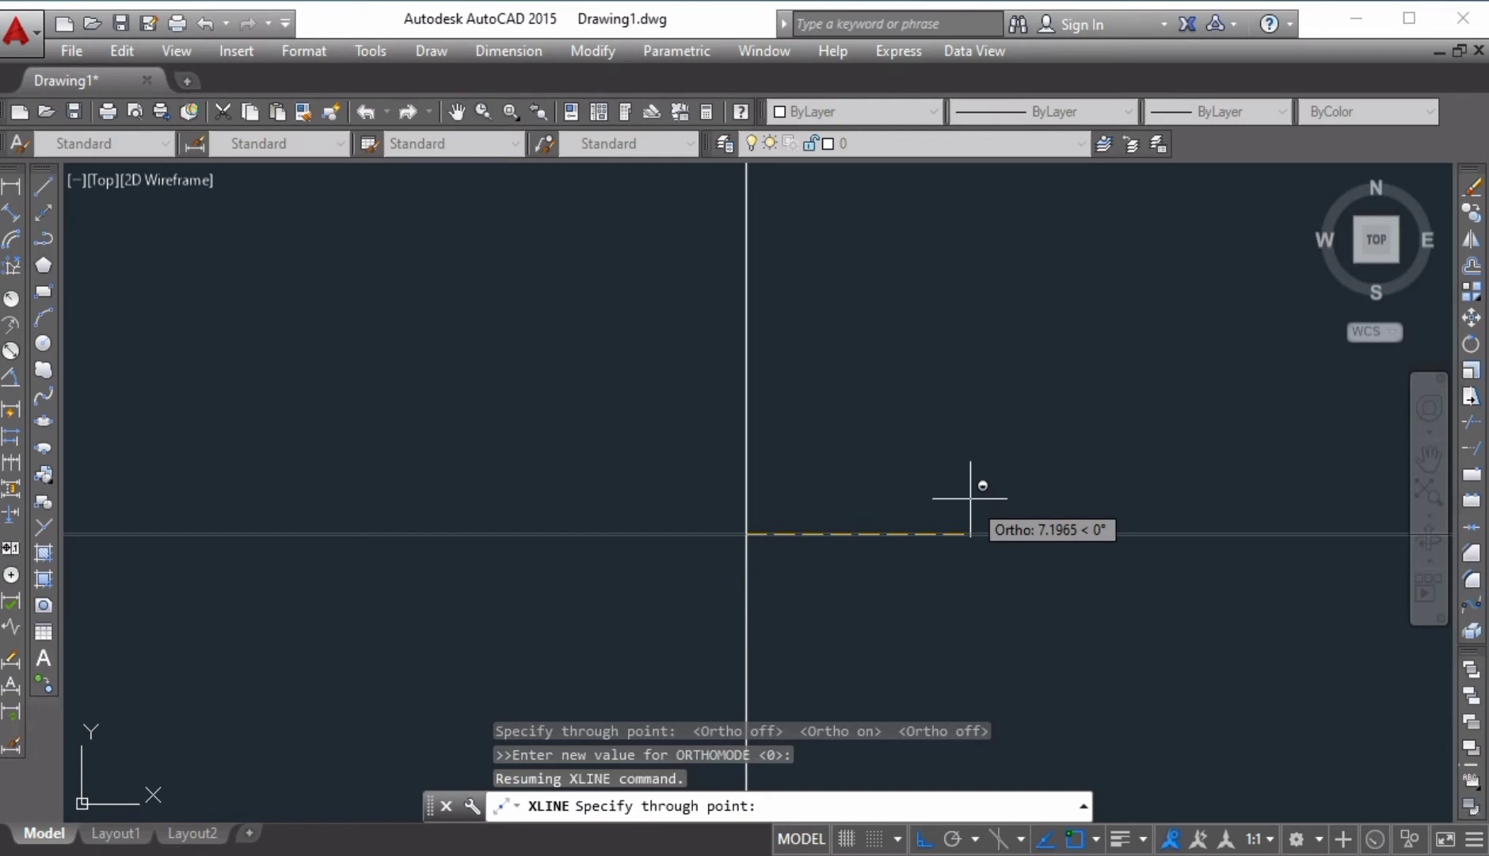
key("F8")
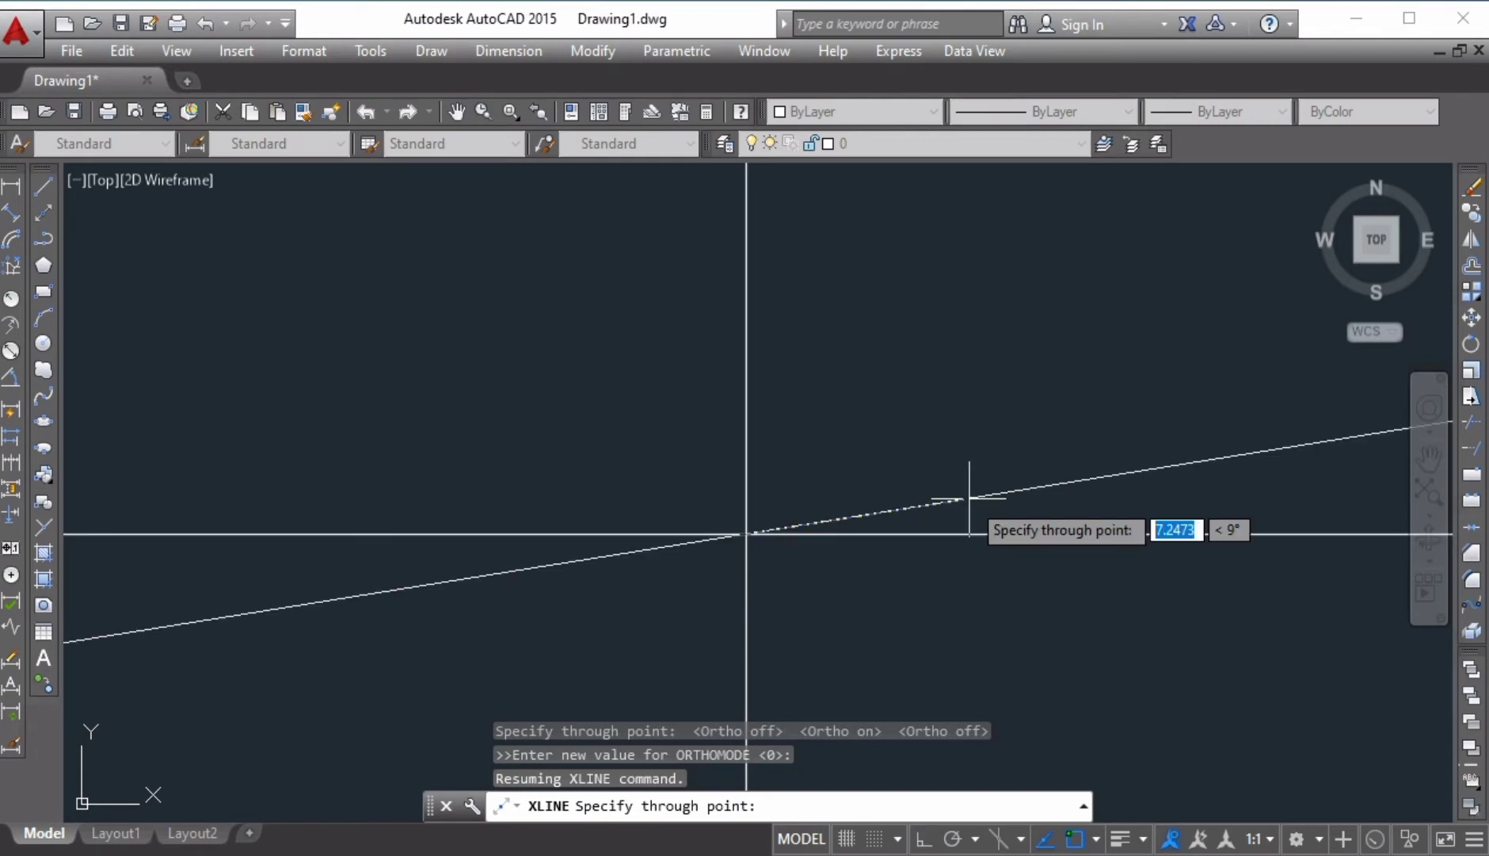
- Draw seven slanted construction lines fanned at different angles through the common root point and end the command
left_click(949, 472)
left_click(882, 425)
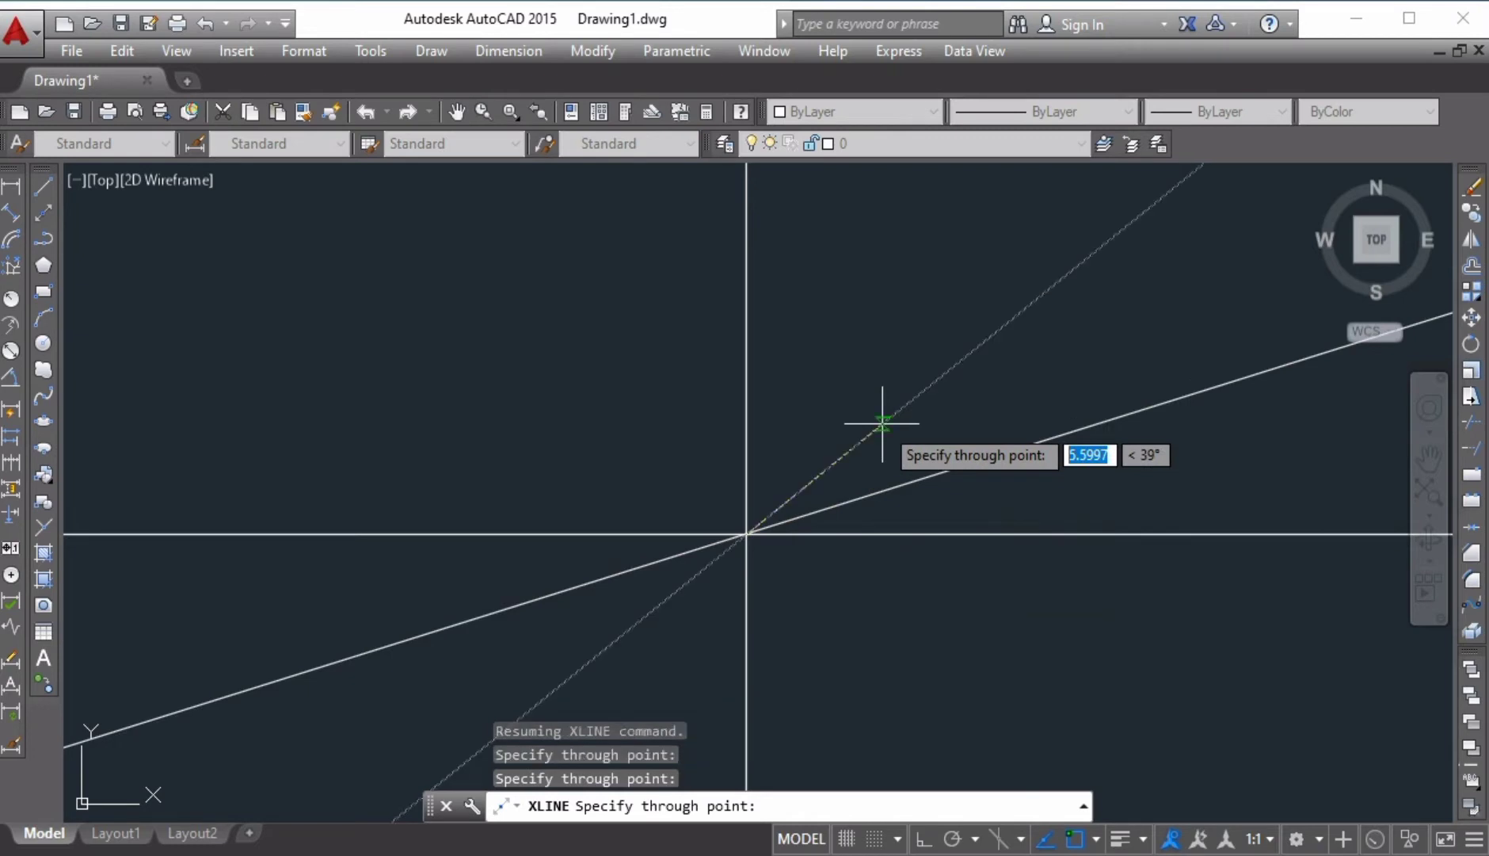
left_click(820, 392)
left_click(712, 380)
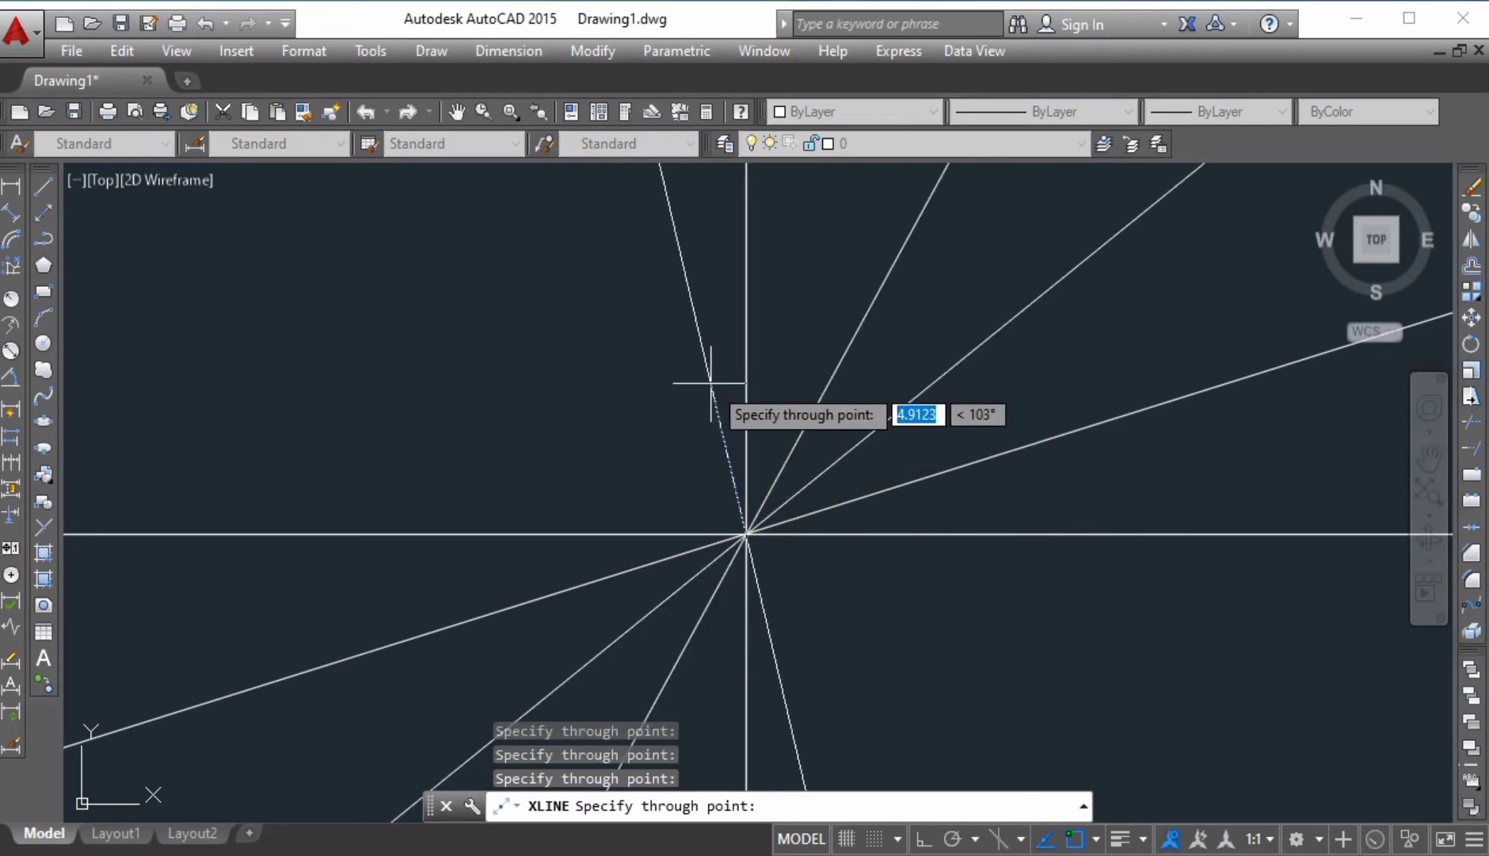
left_click(640, 392)
left_click(566, 418)
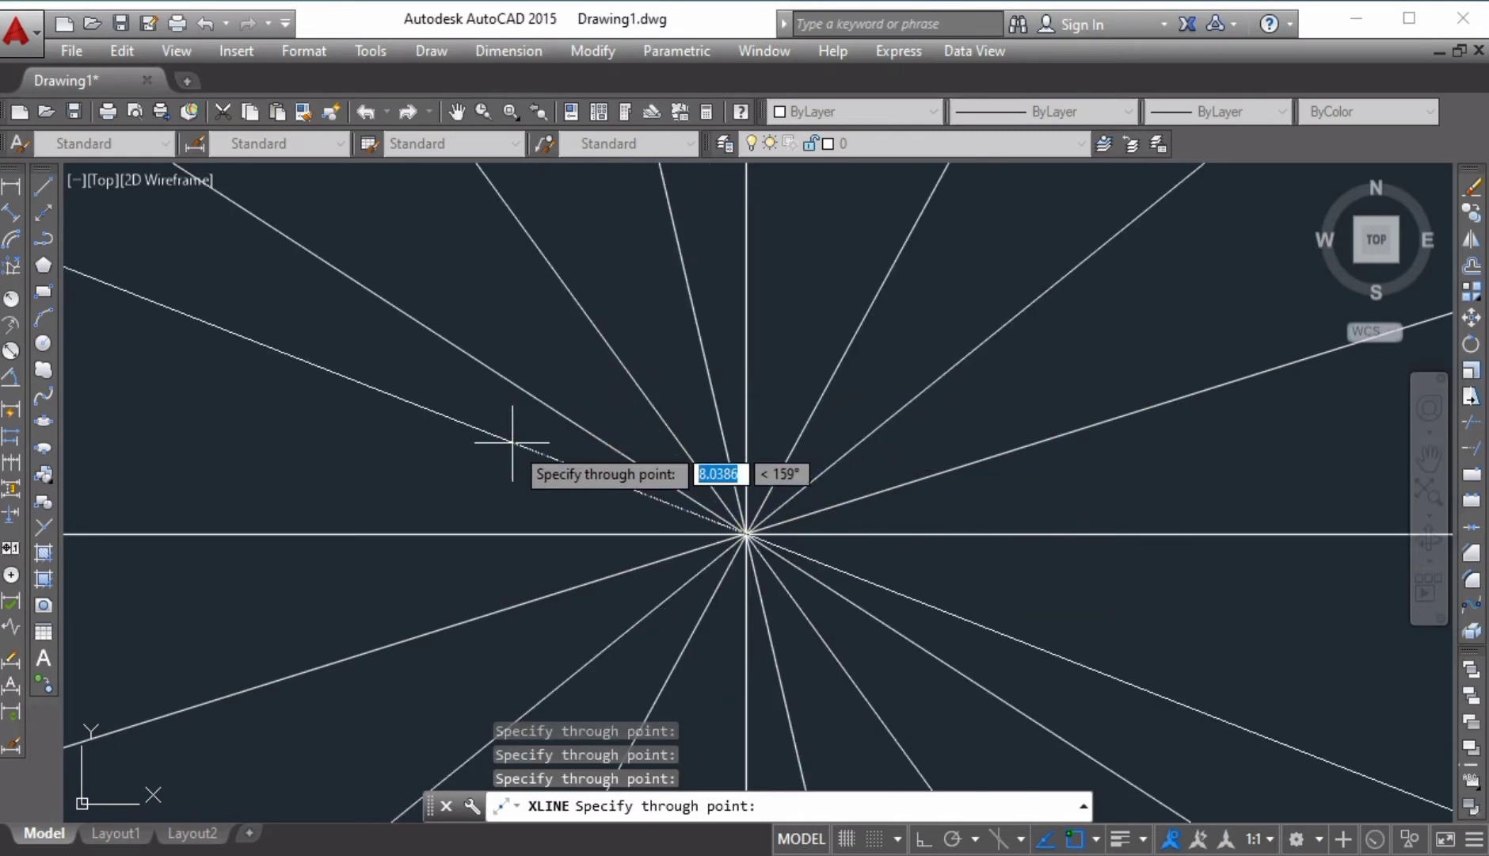
left_click(506, 463)
key("F8")
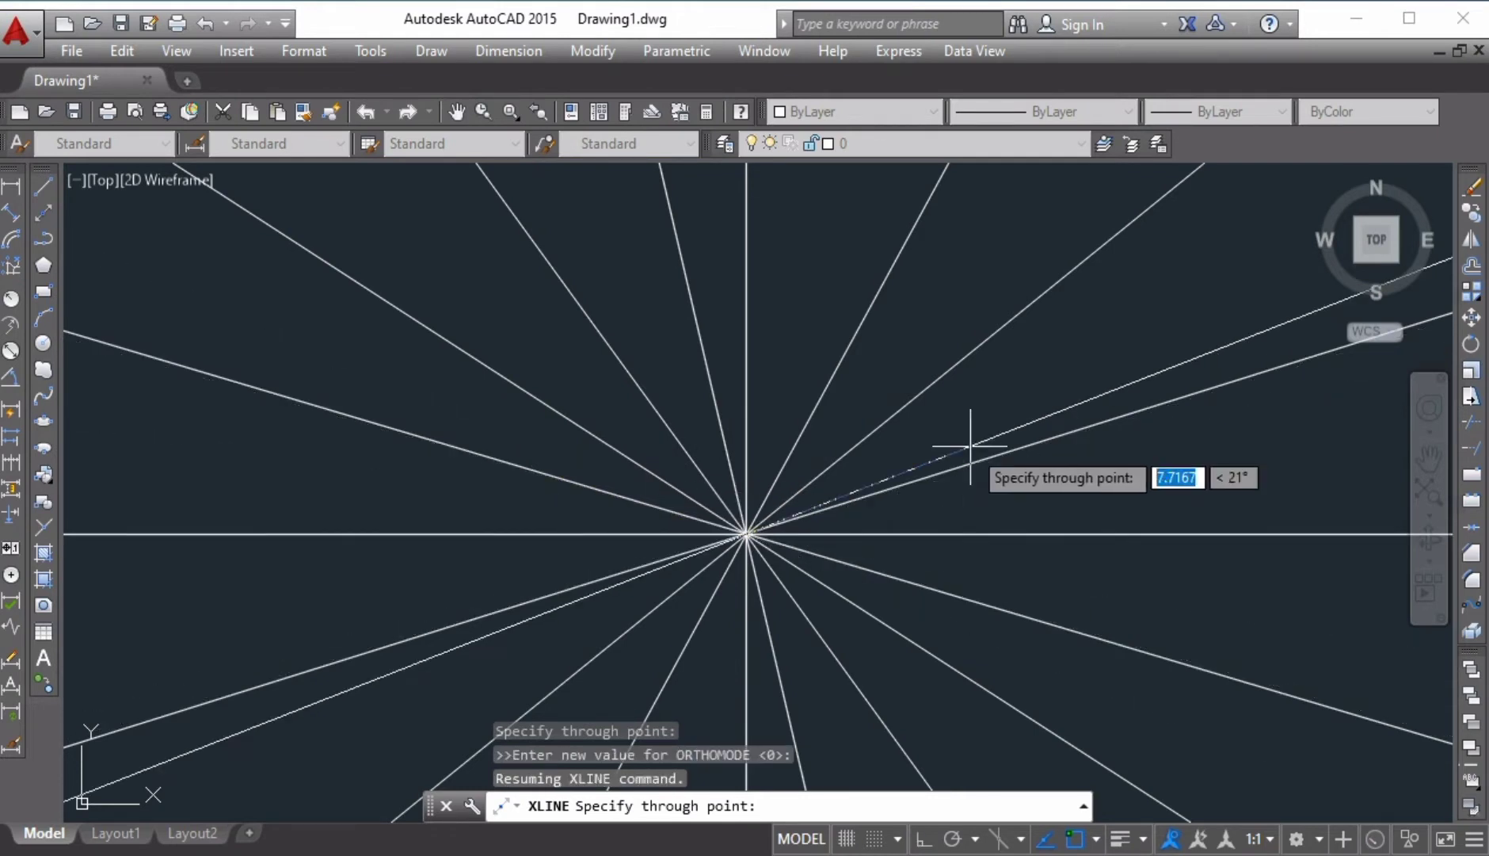
key("Return")
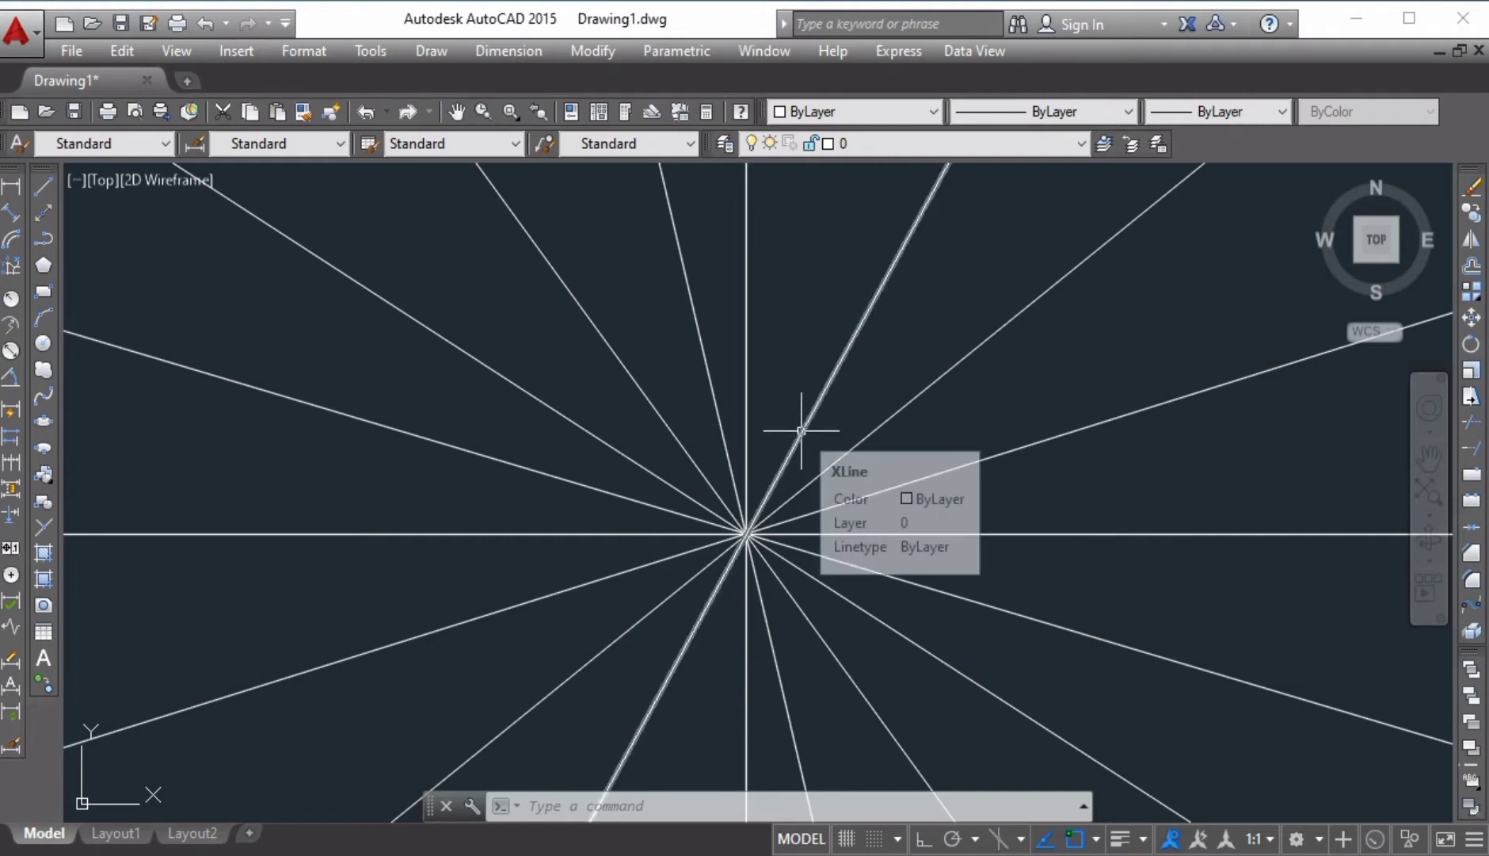
- Select all the construction lines with a crossing window around their common intersection and erase them
mouse_move(800, 430)
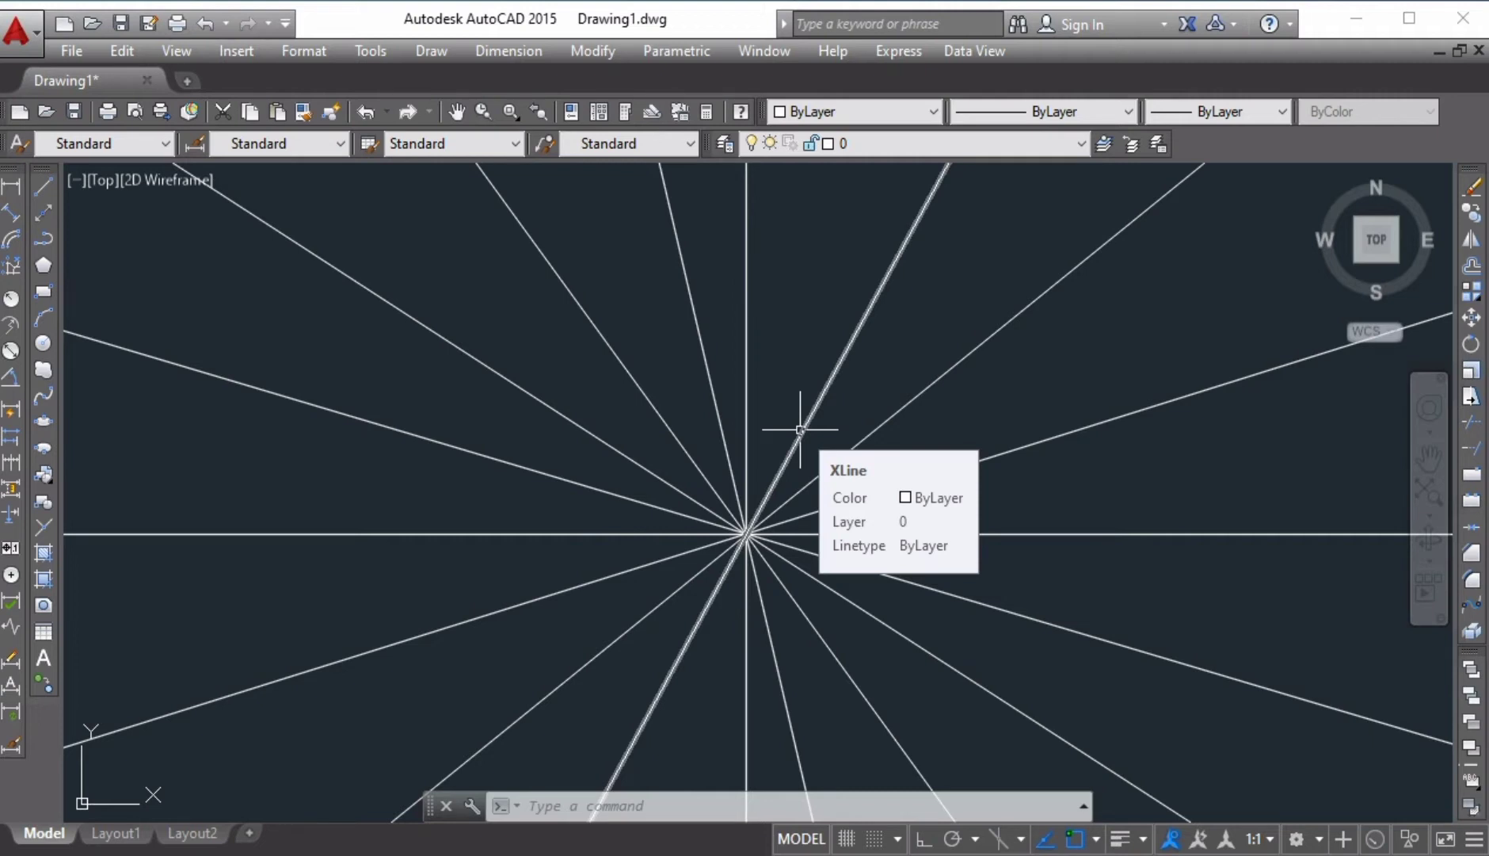
scroll(800, 430, "down", 5)
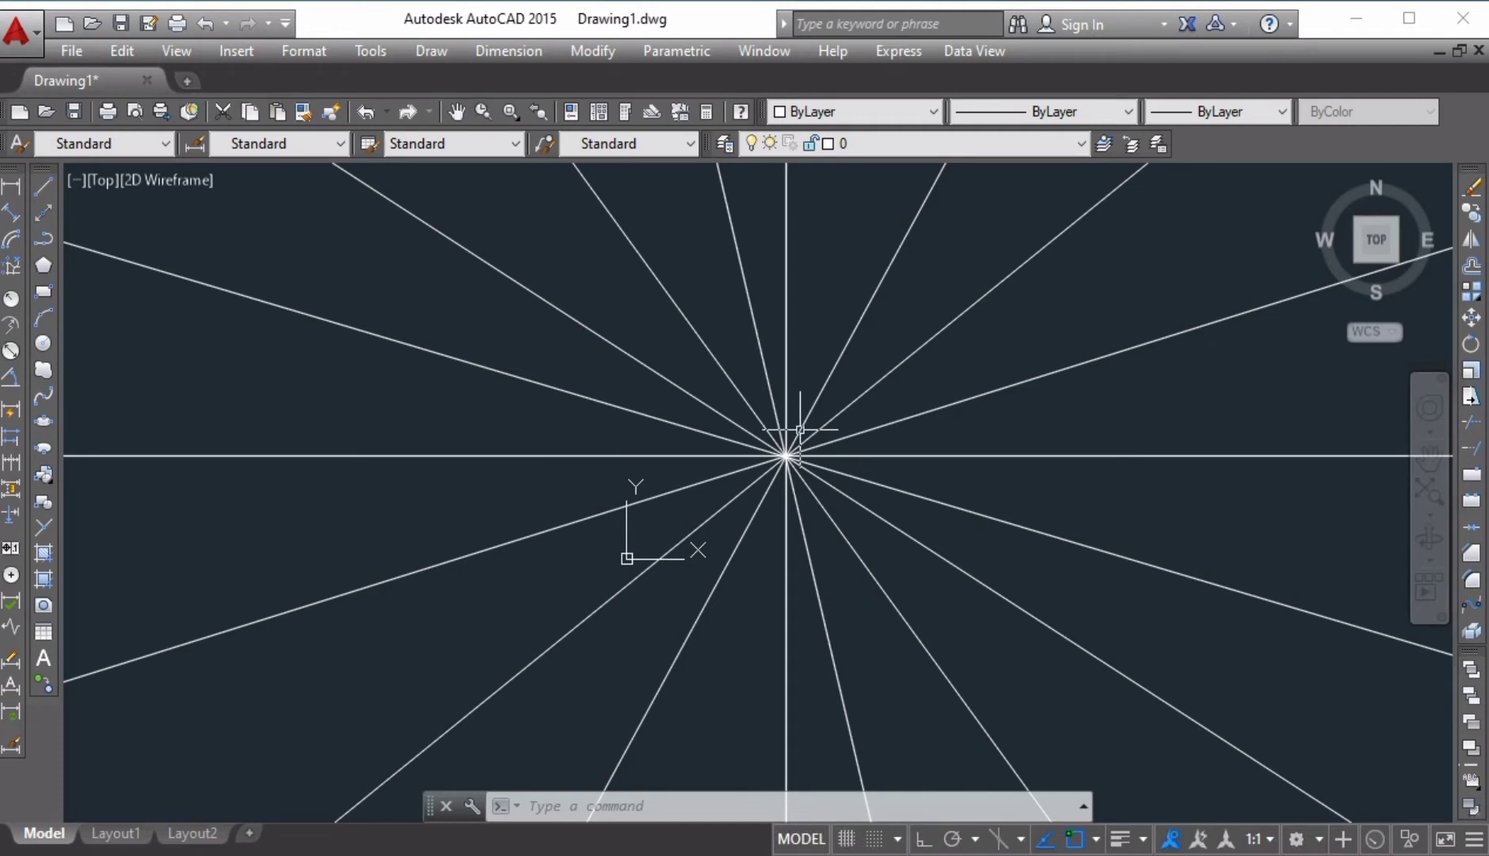
scroll(868, 469, "up", 3)
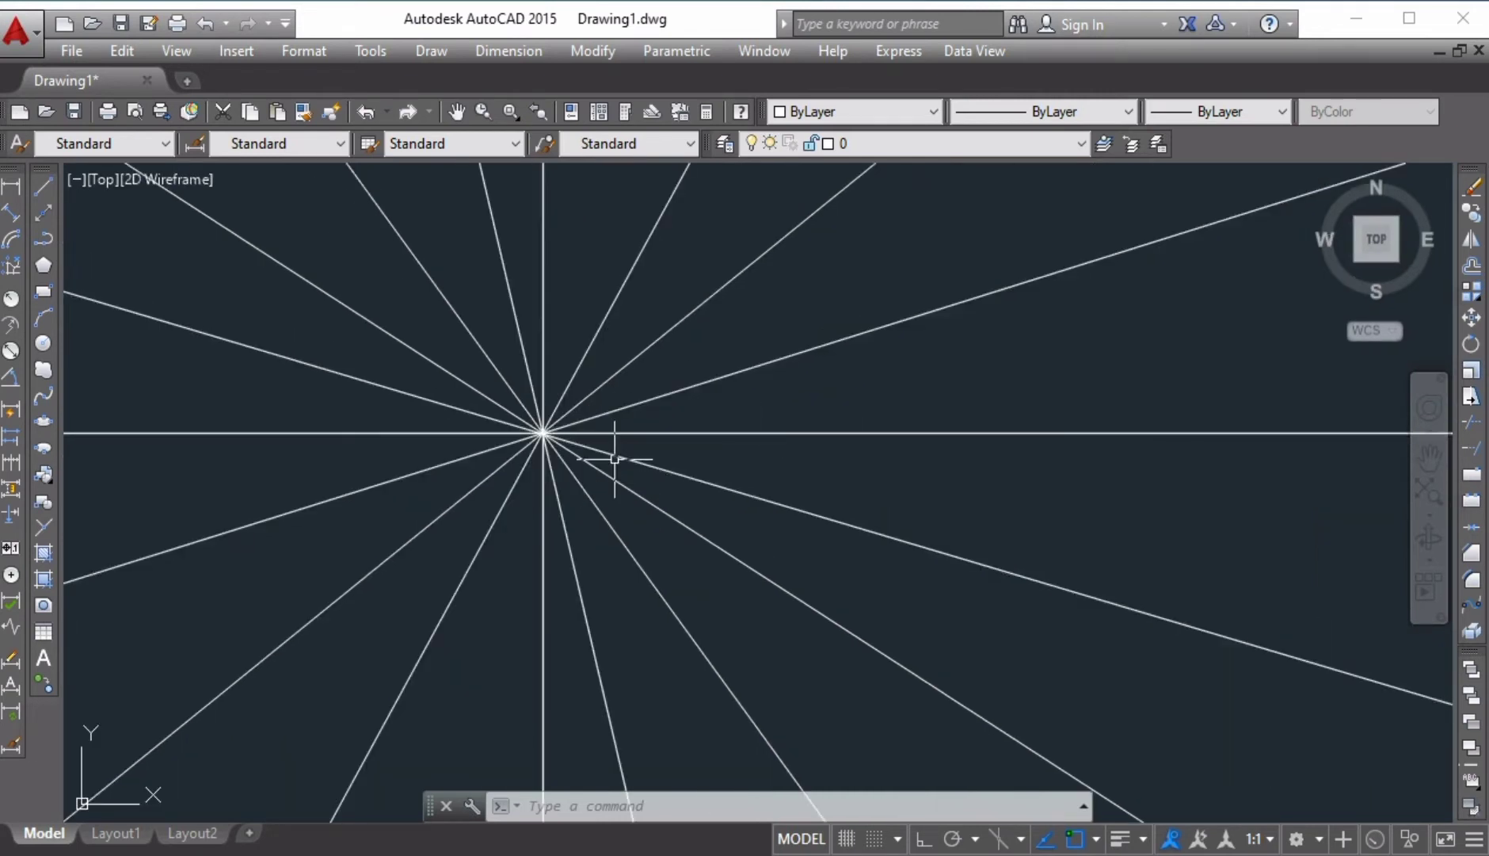
middle_click_drag(614, 465, 781, 499)
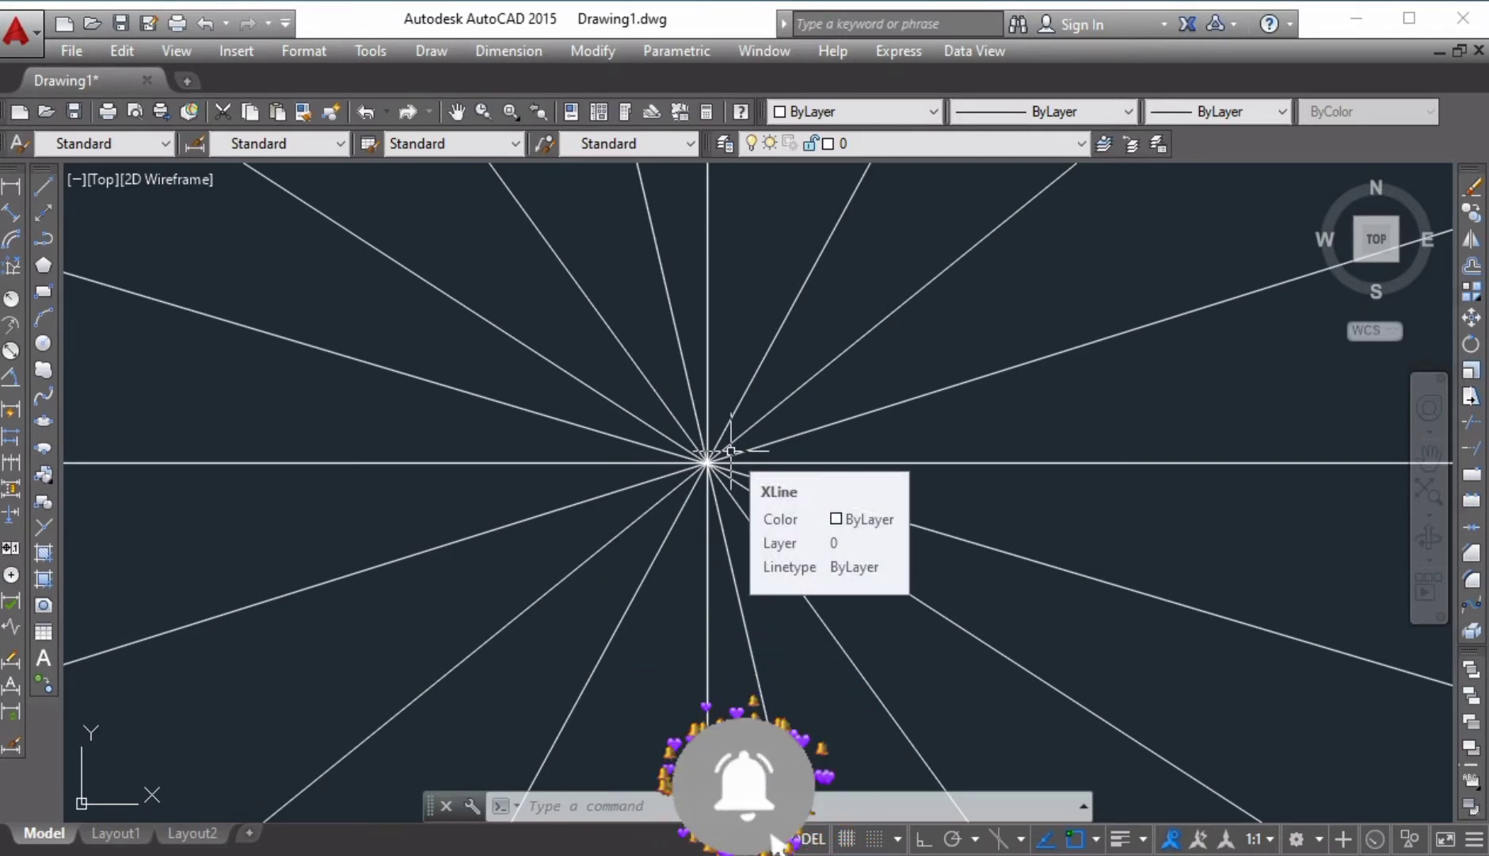
left_click(796, 345)
left_click(618, 572)
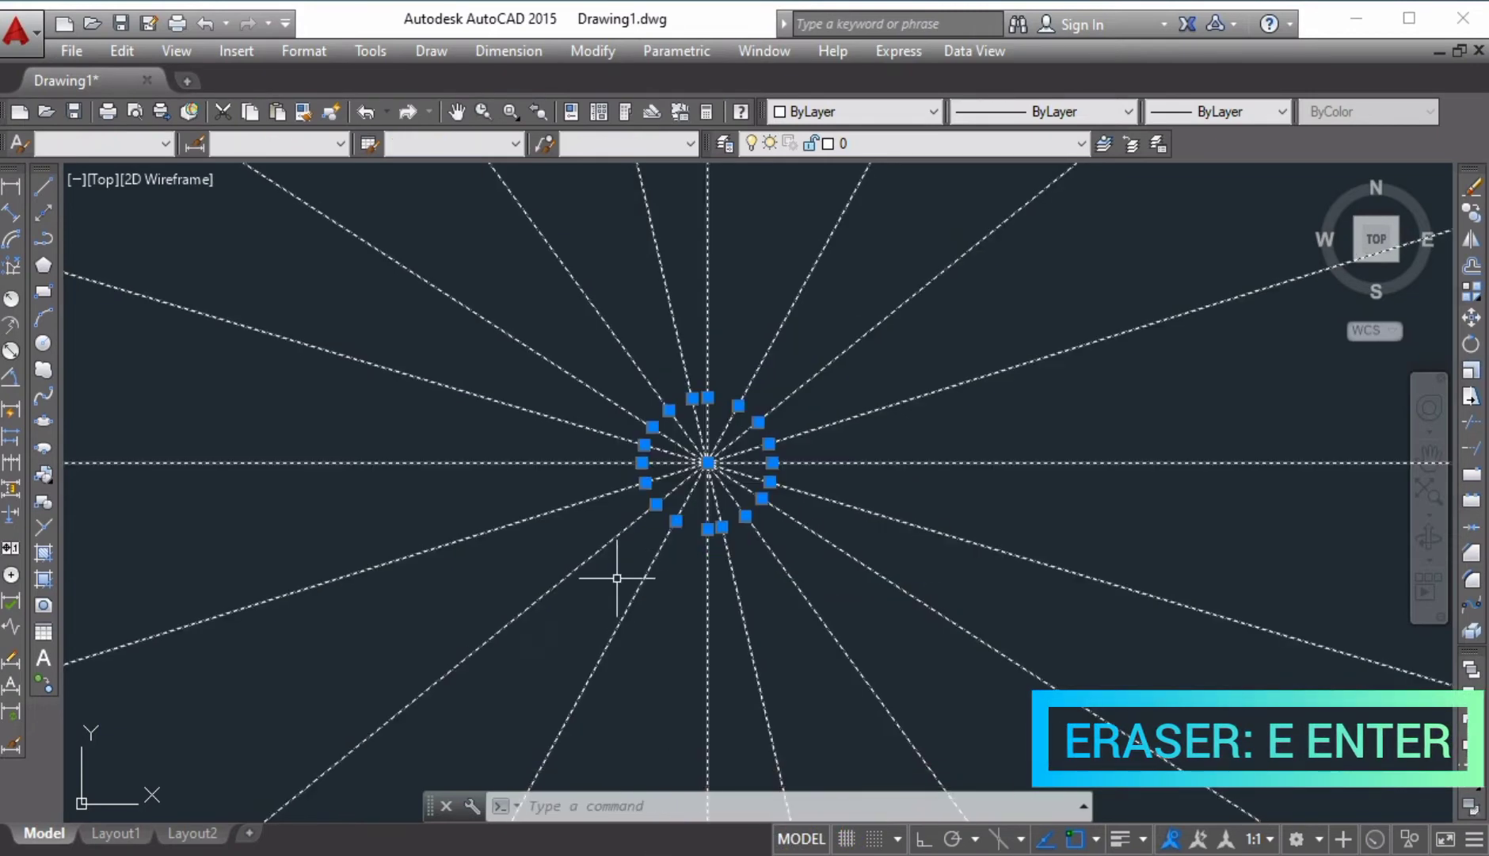
left_click(1471, 187)
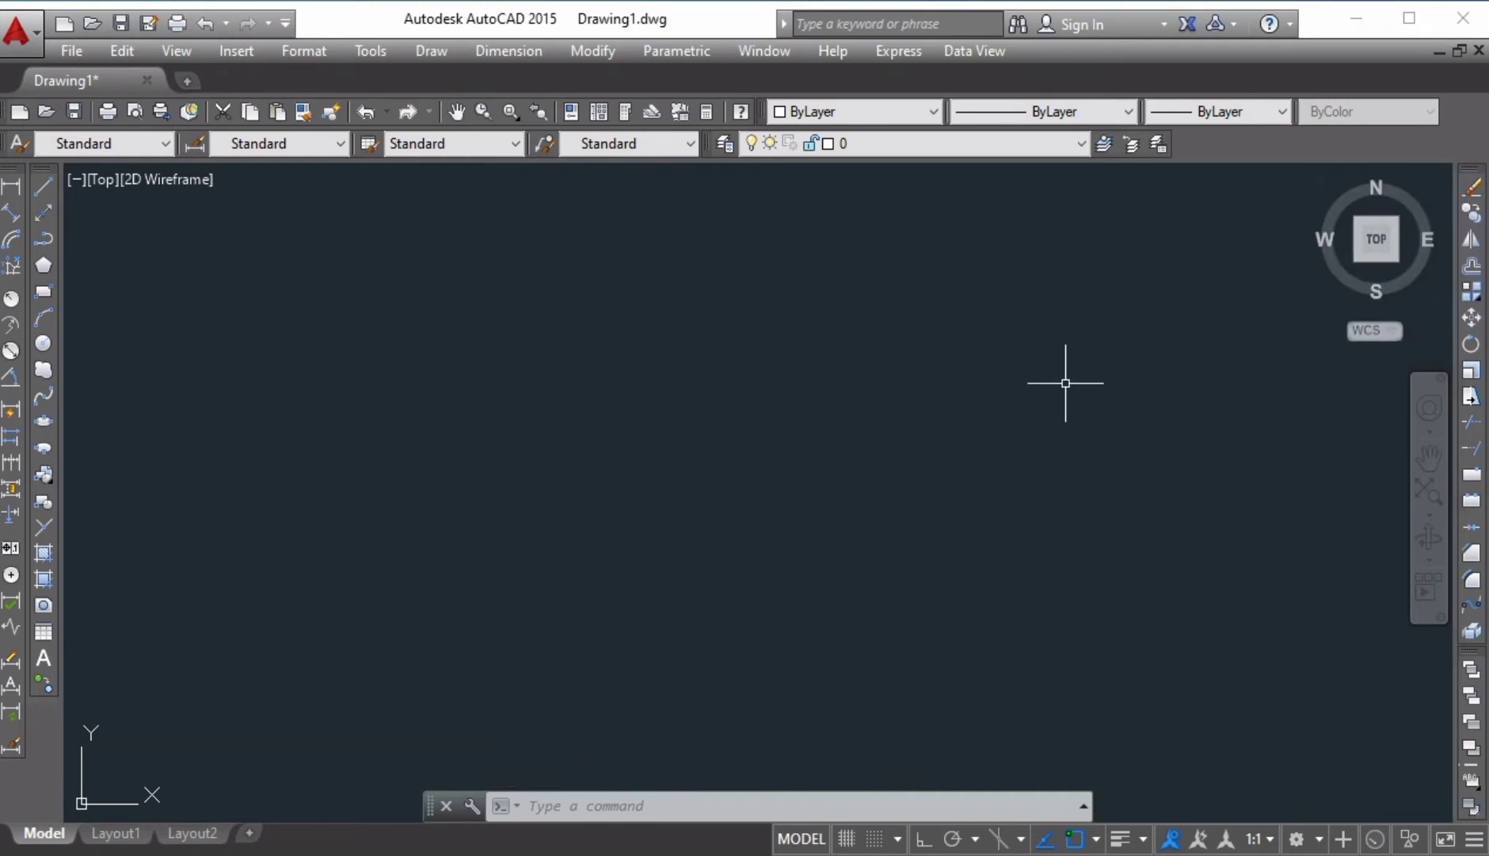
type("e")
key("Return")
- Draw thirteen horizontal construction lines stacked down the drawing area using the Hor option, and end the command
left_click(420, 64)
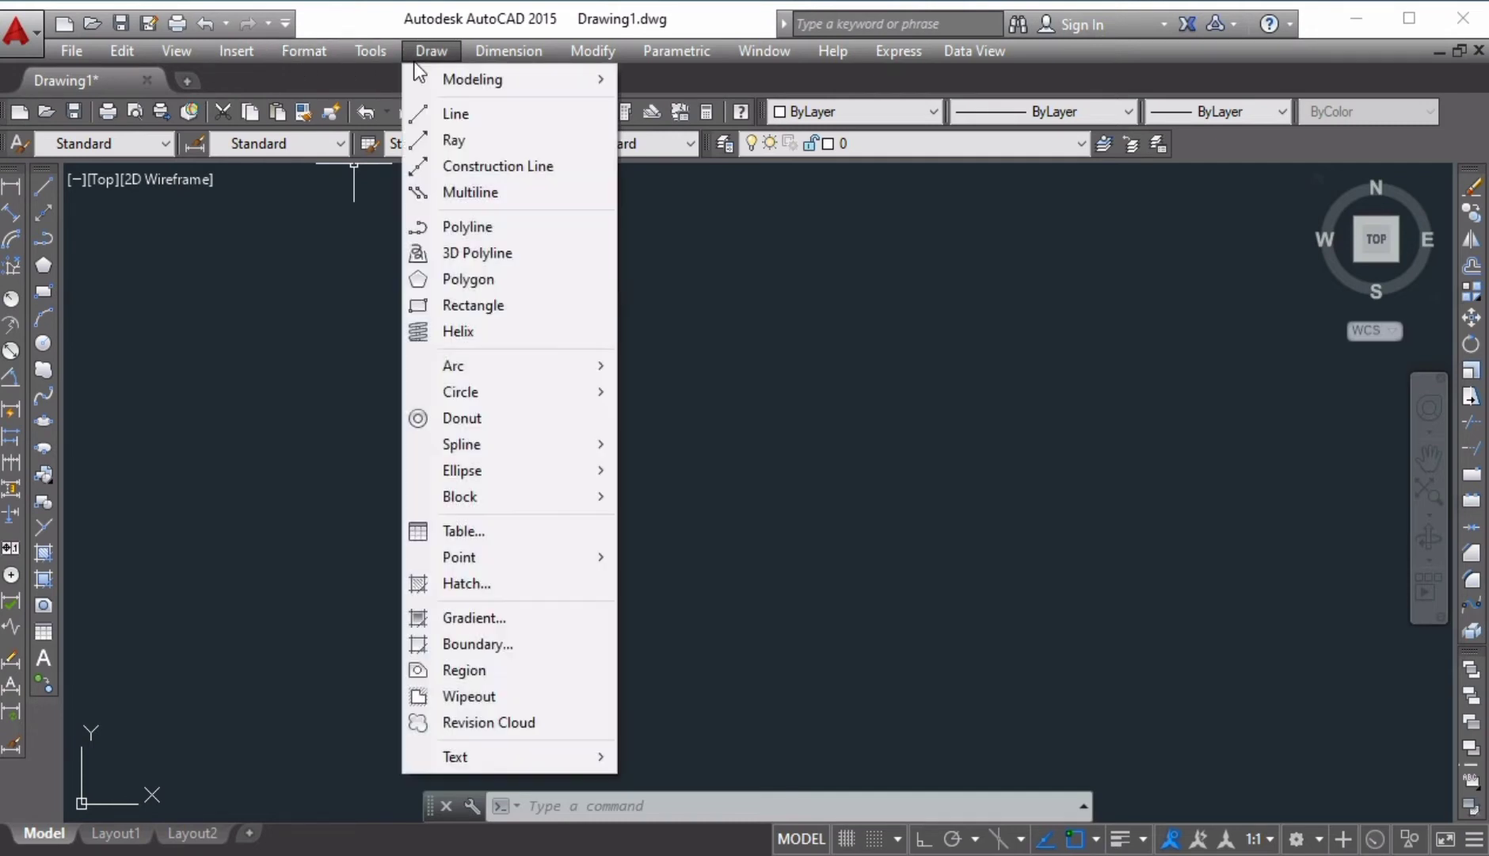
left_click(498, 166)
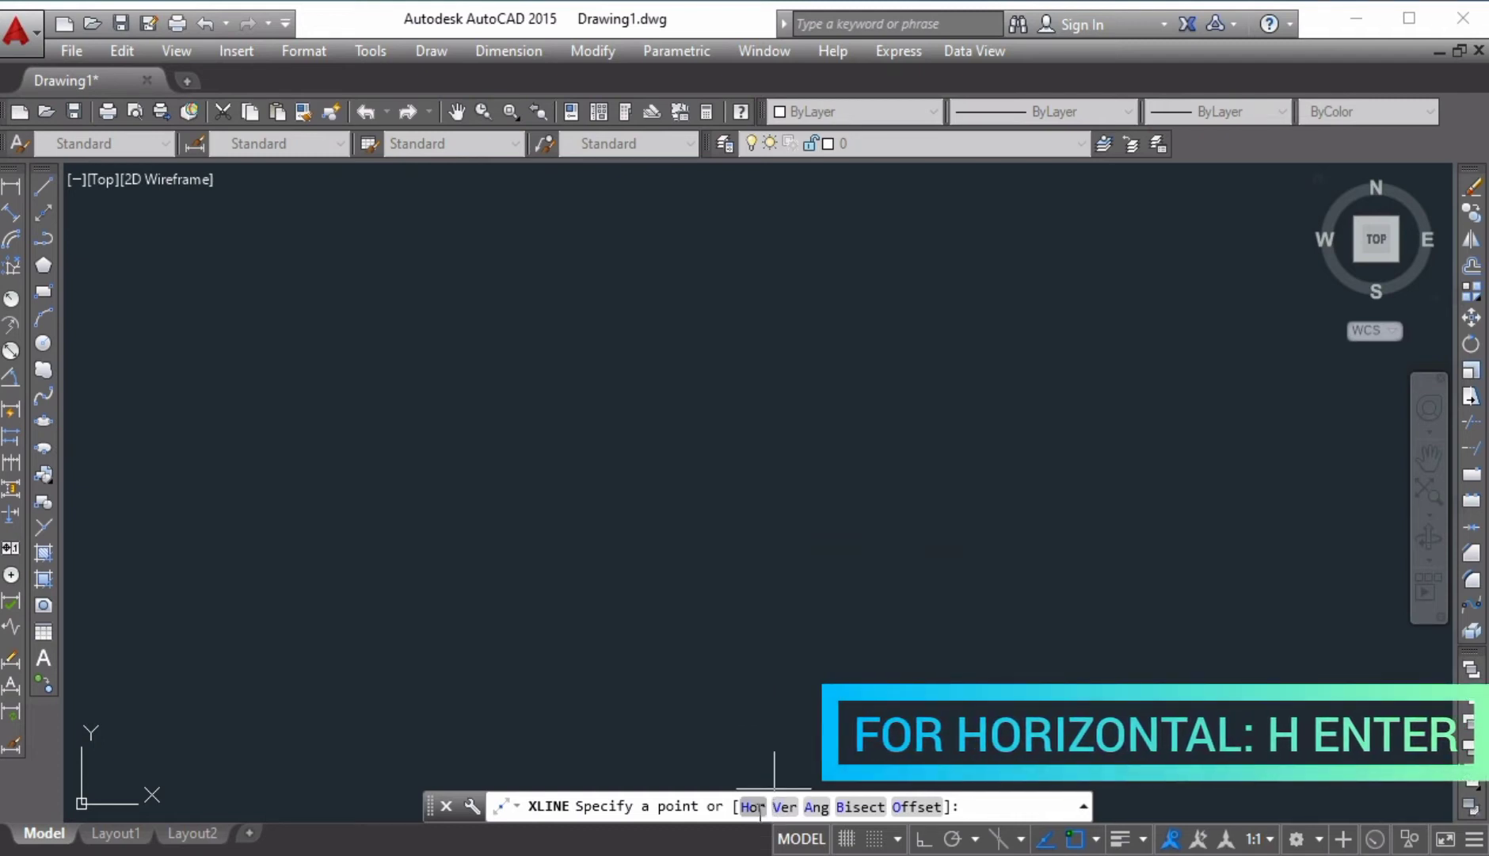
type("h")
key("Return")
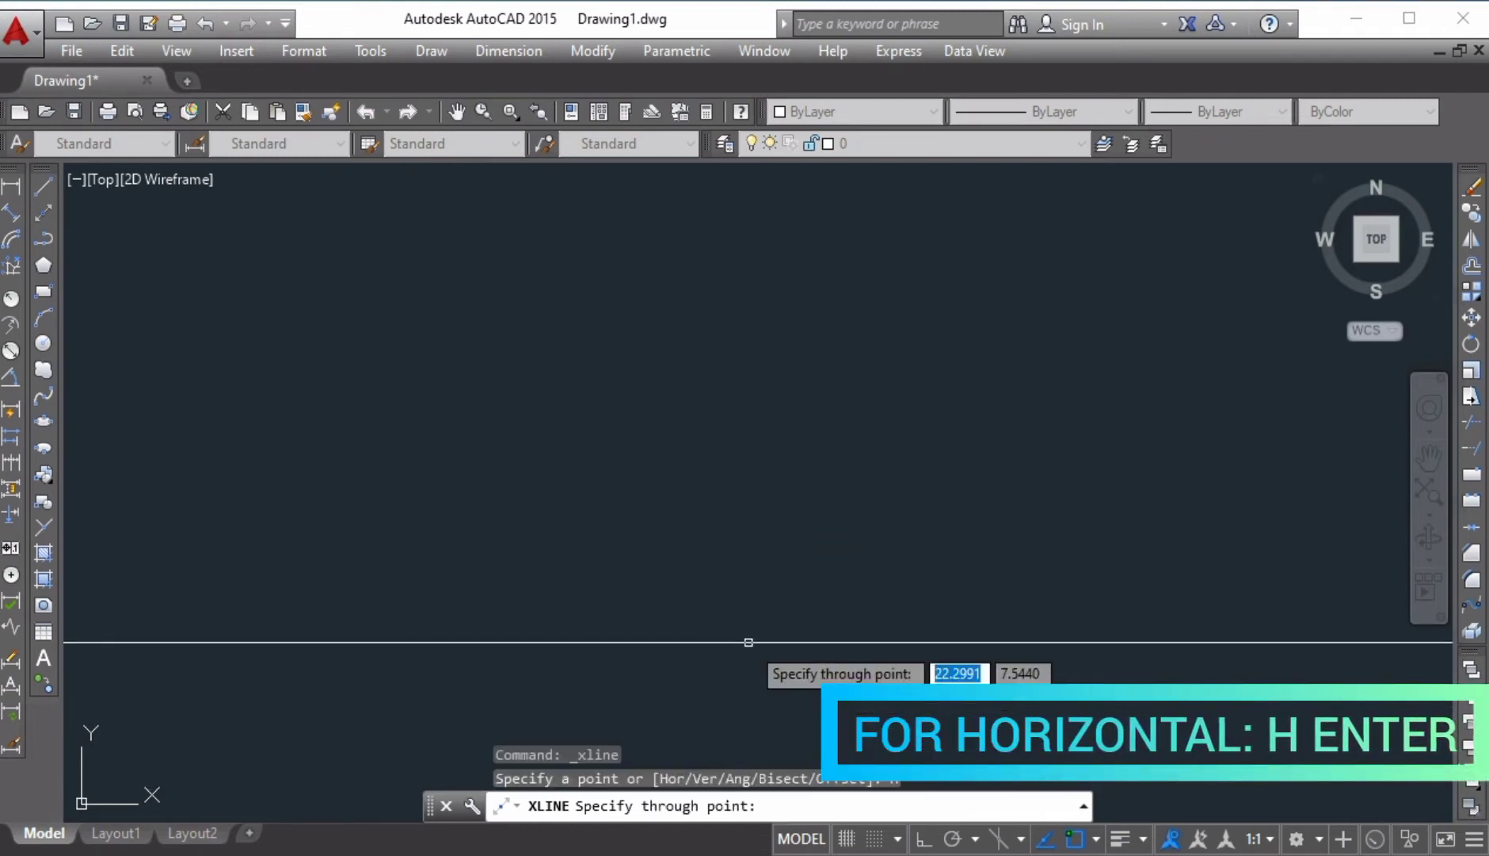
left_click(752, 212)
left_click(754, 250)
left_click(755, 283)
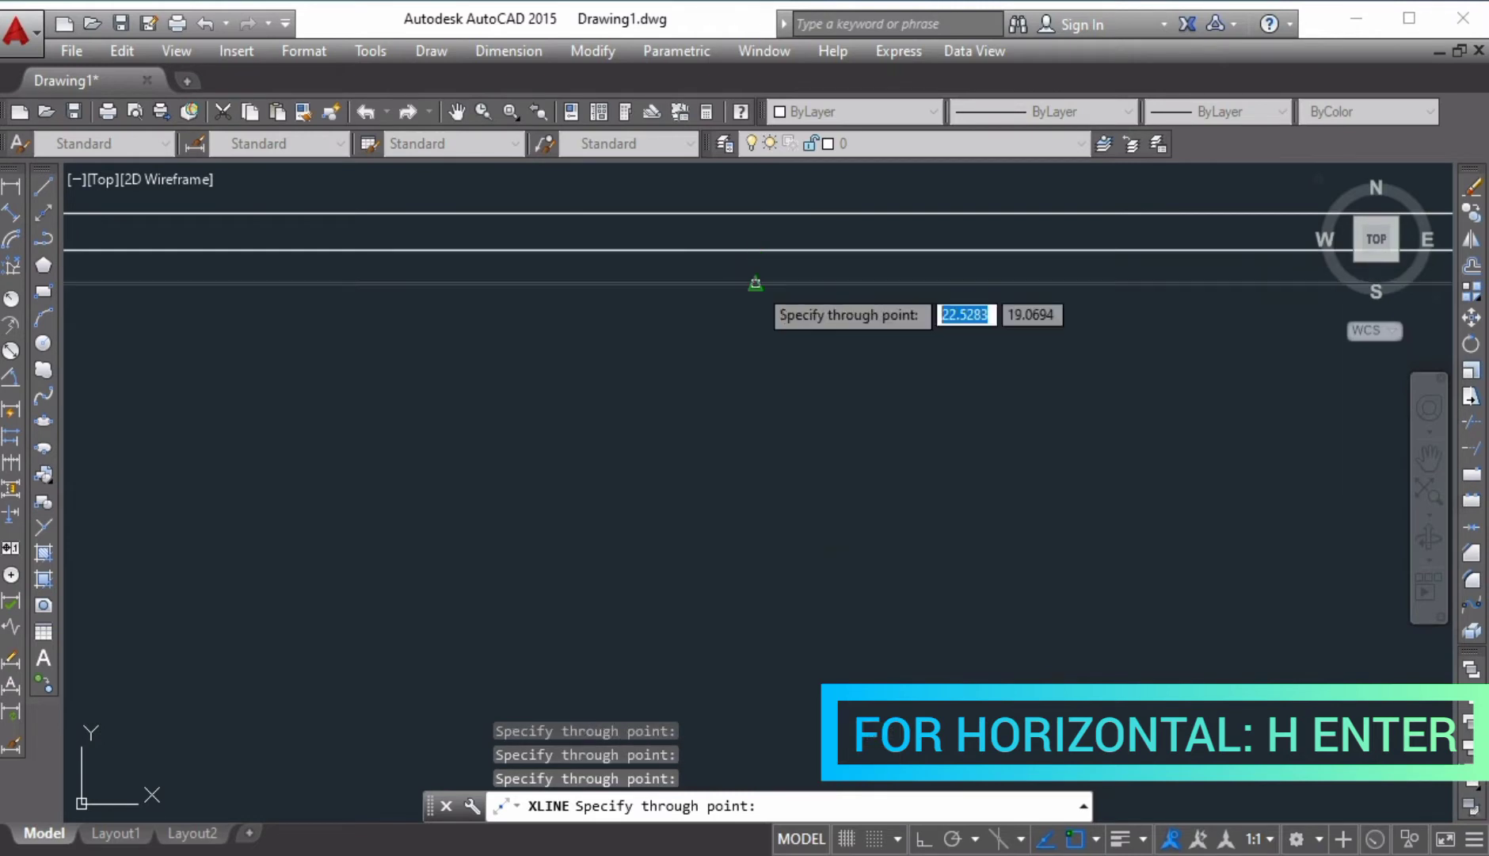
left_click(755, 333)
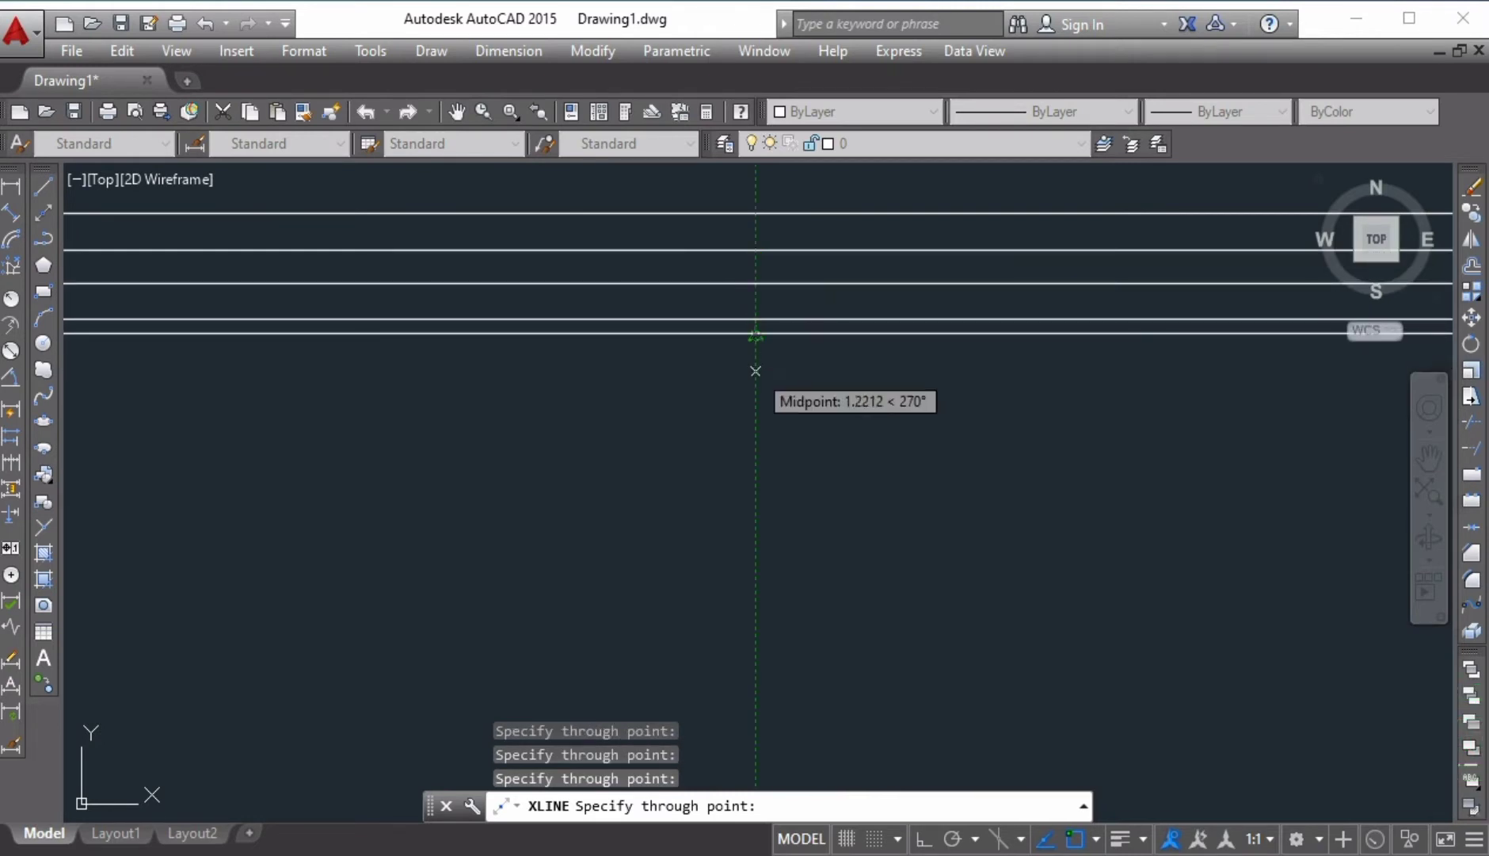
left_click(755, 370)
left_click(755, 392)
left_click(752, 430)
left_click(752, 456)
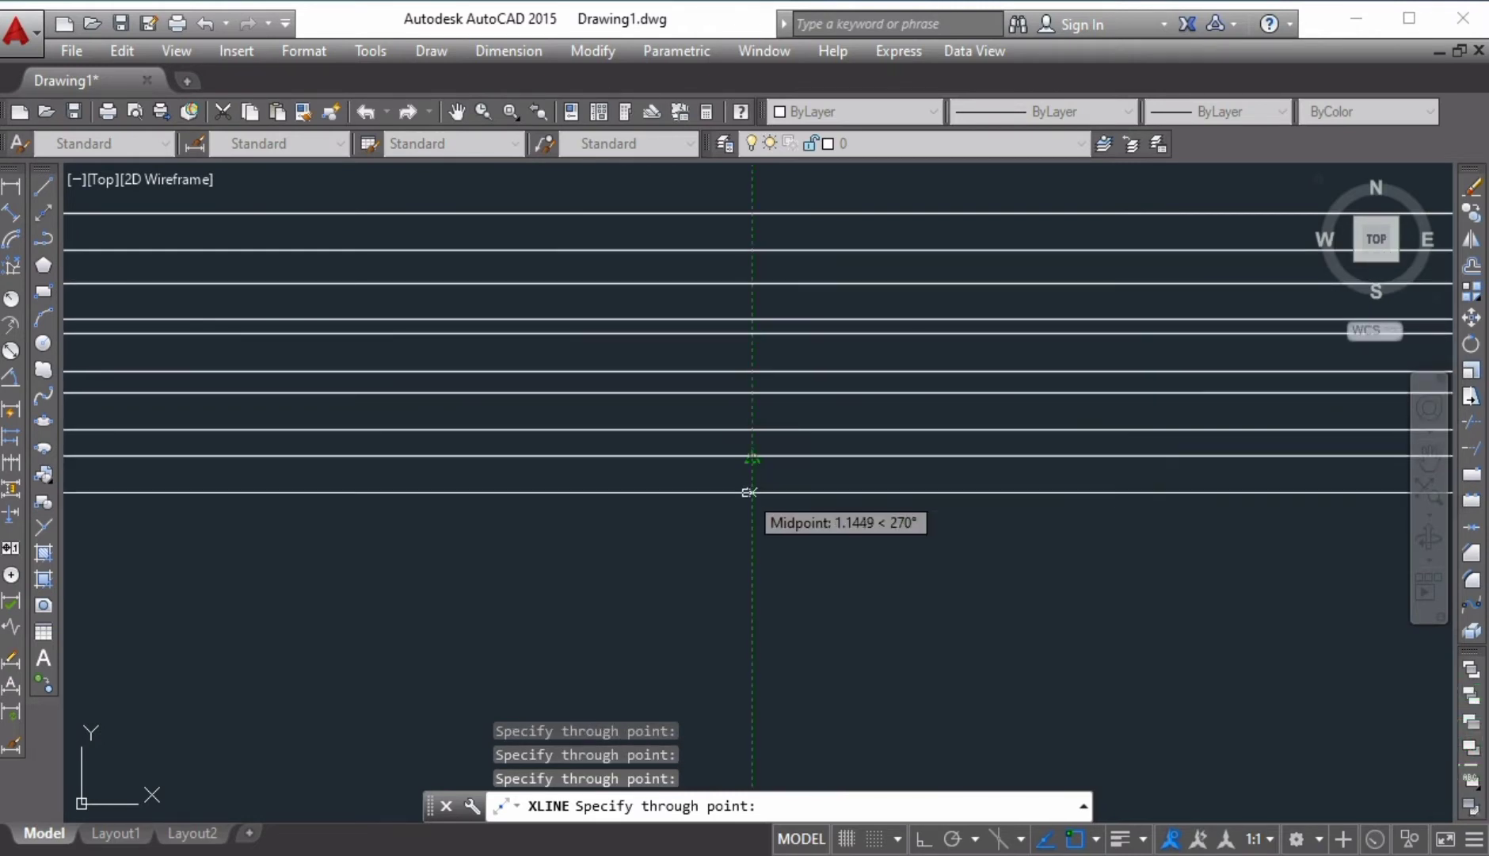
left_click(751, 492)
left_click(746, 519)
left_click(741, 559)
left_click(740, 588)
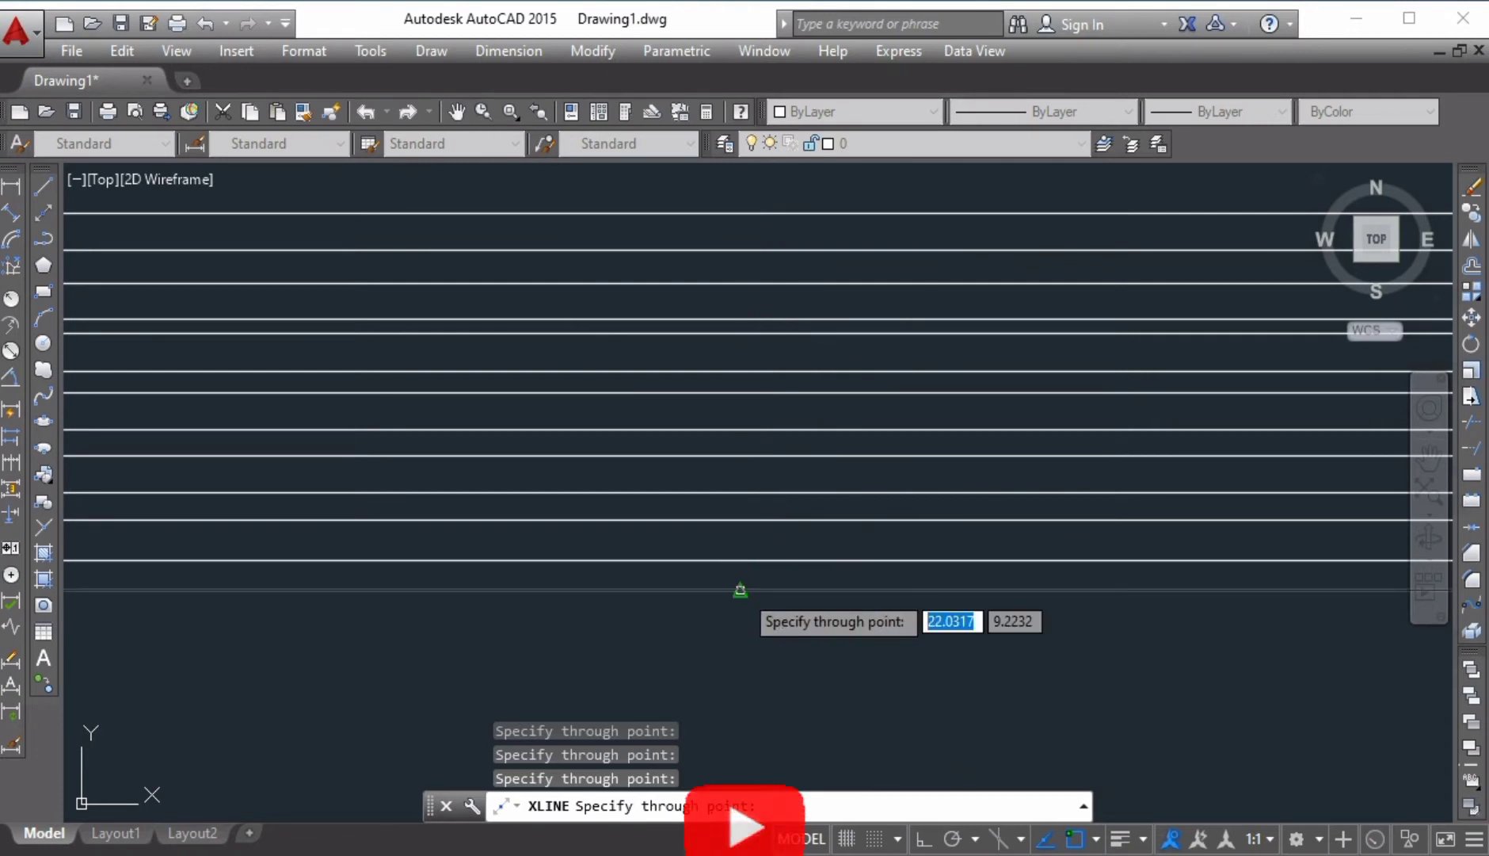
key("Escape")
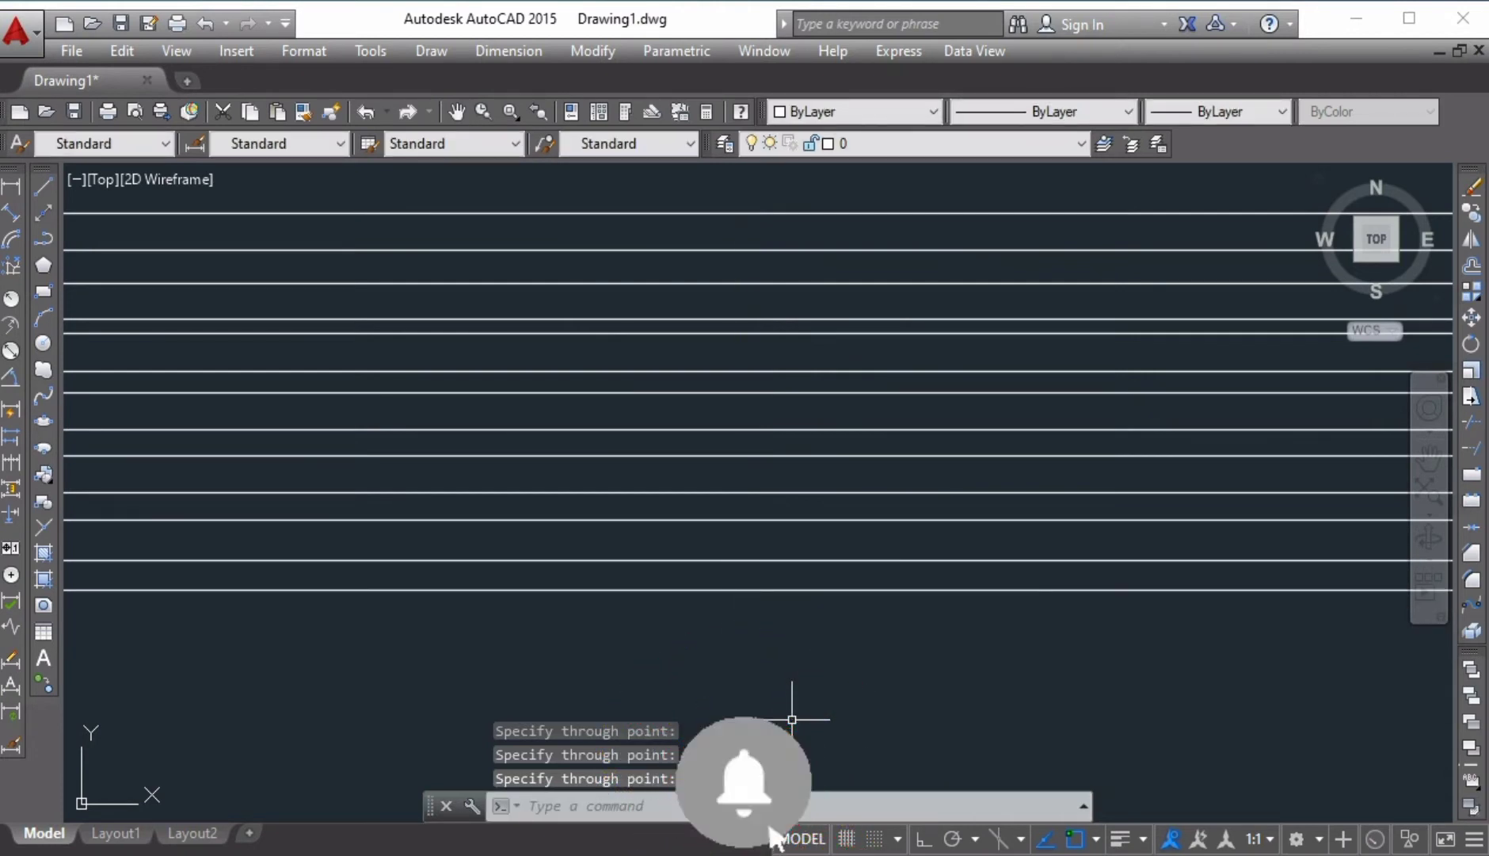
- Draw ten vertical construction lines spaced across the horizontal ones using the Ver option, and end the command
type("x")
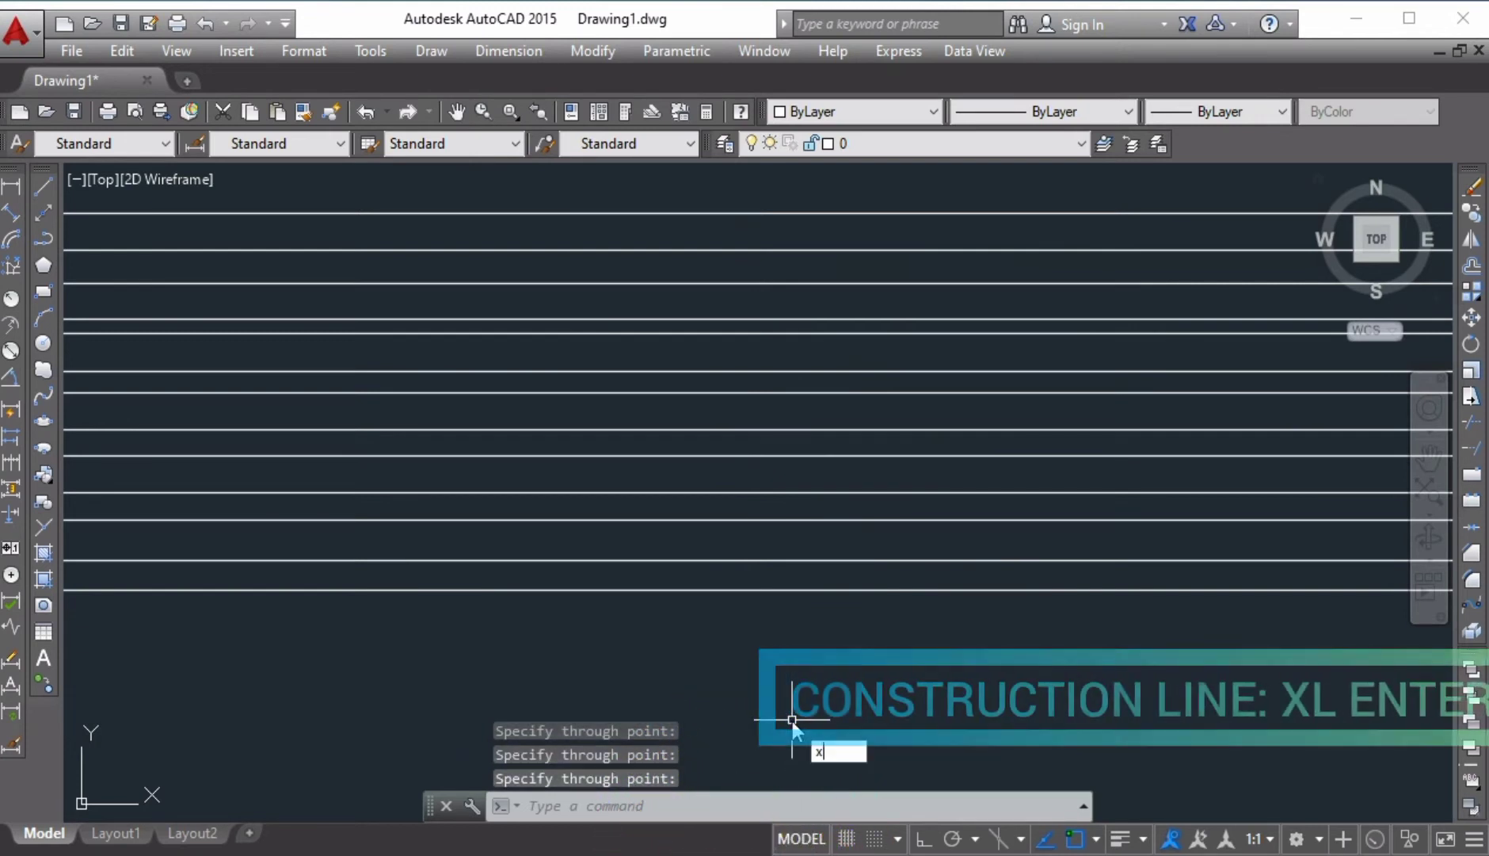
type("l")
key("Return")
type("v")
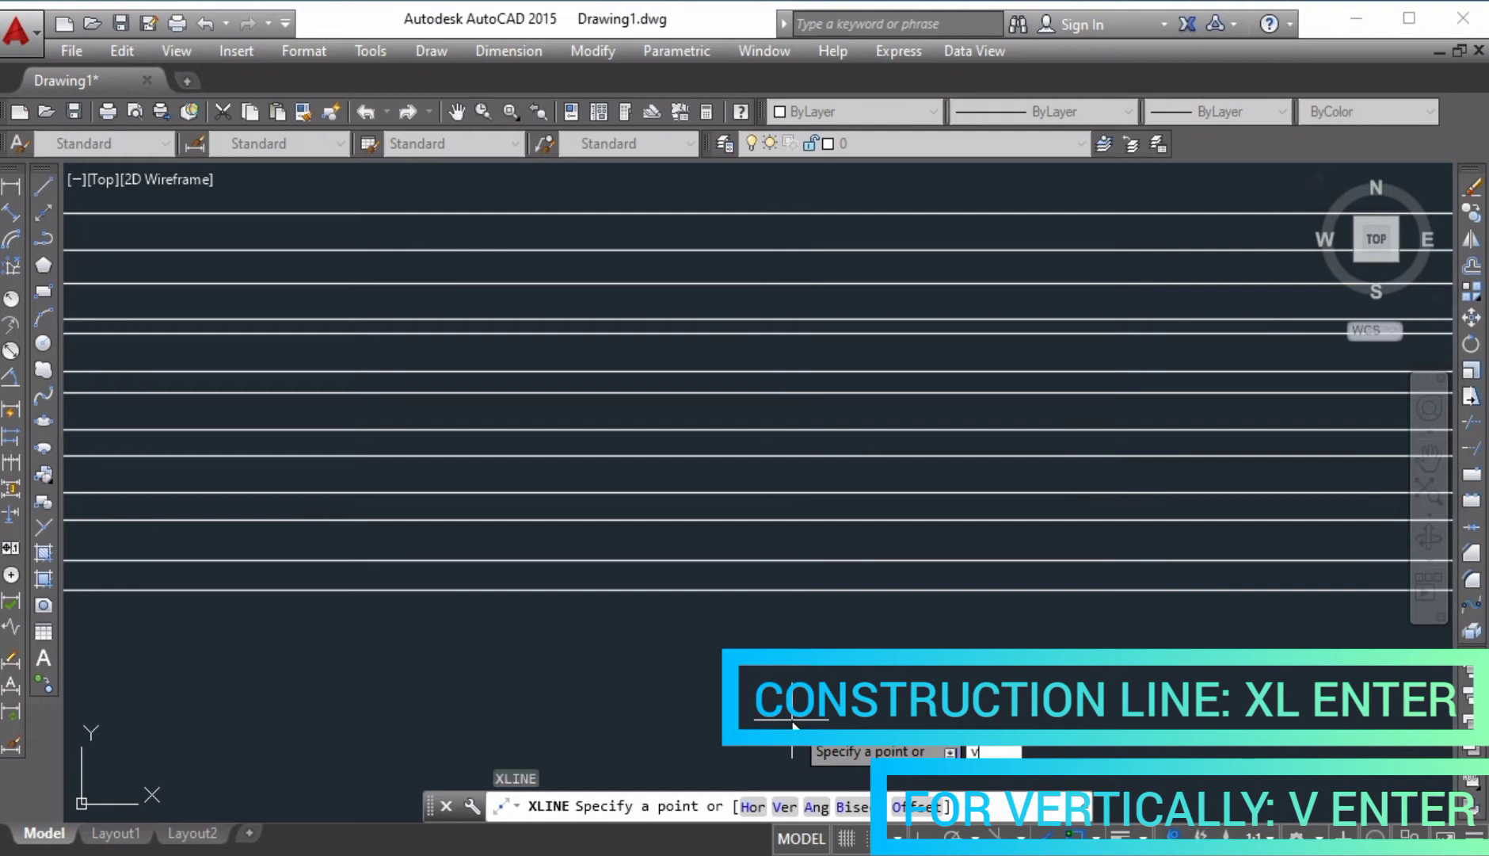
key("Return")
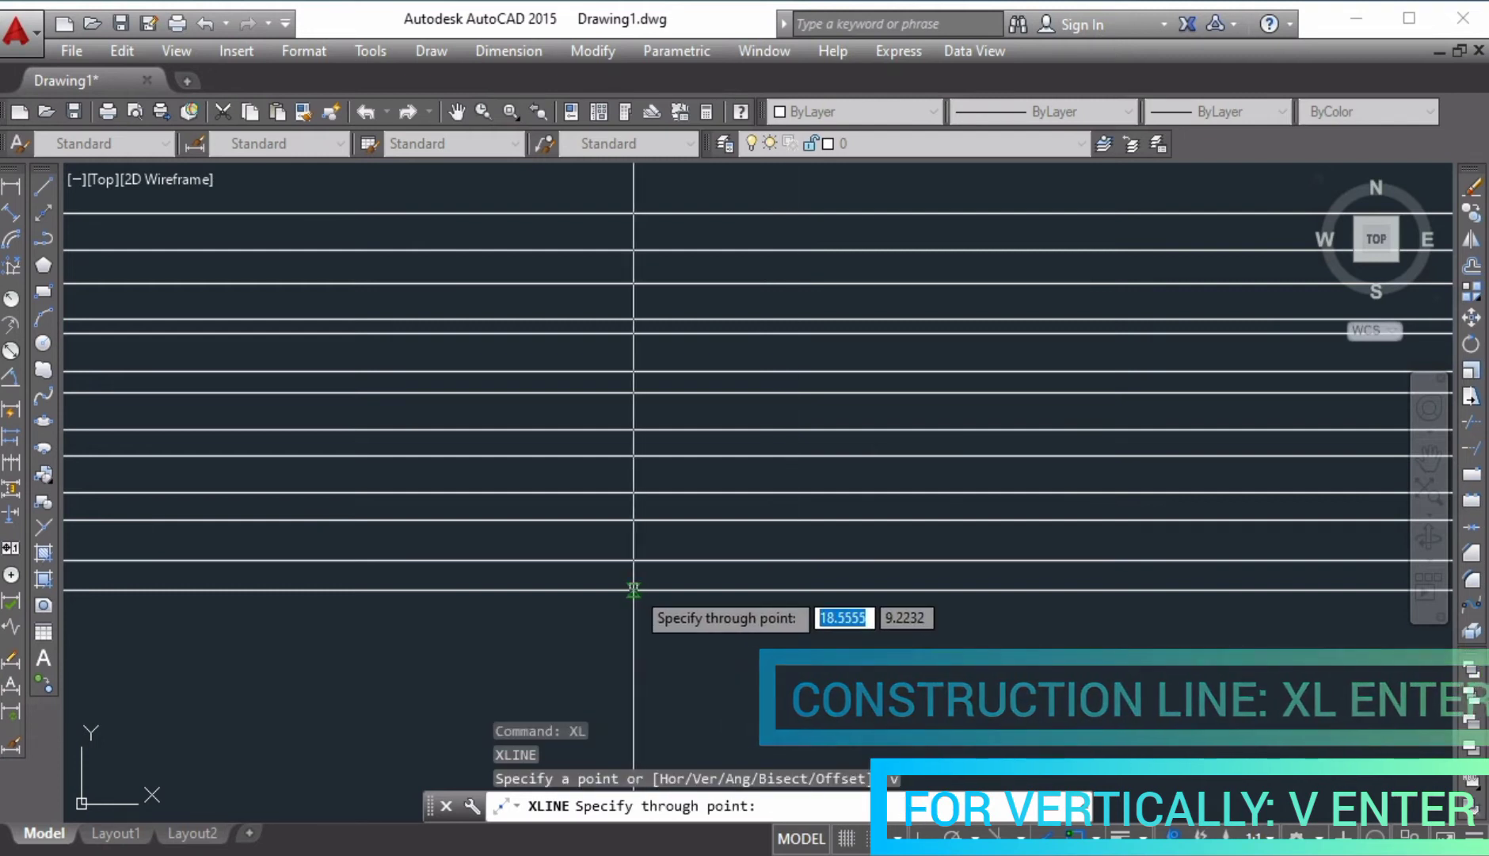
left_click(497, 586)
left_click(558, 590)
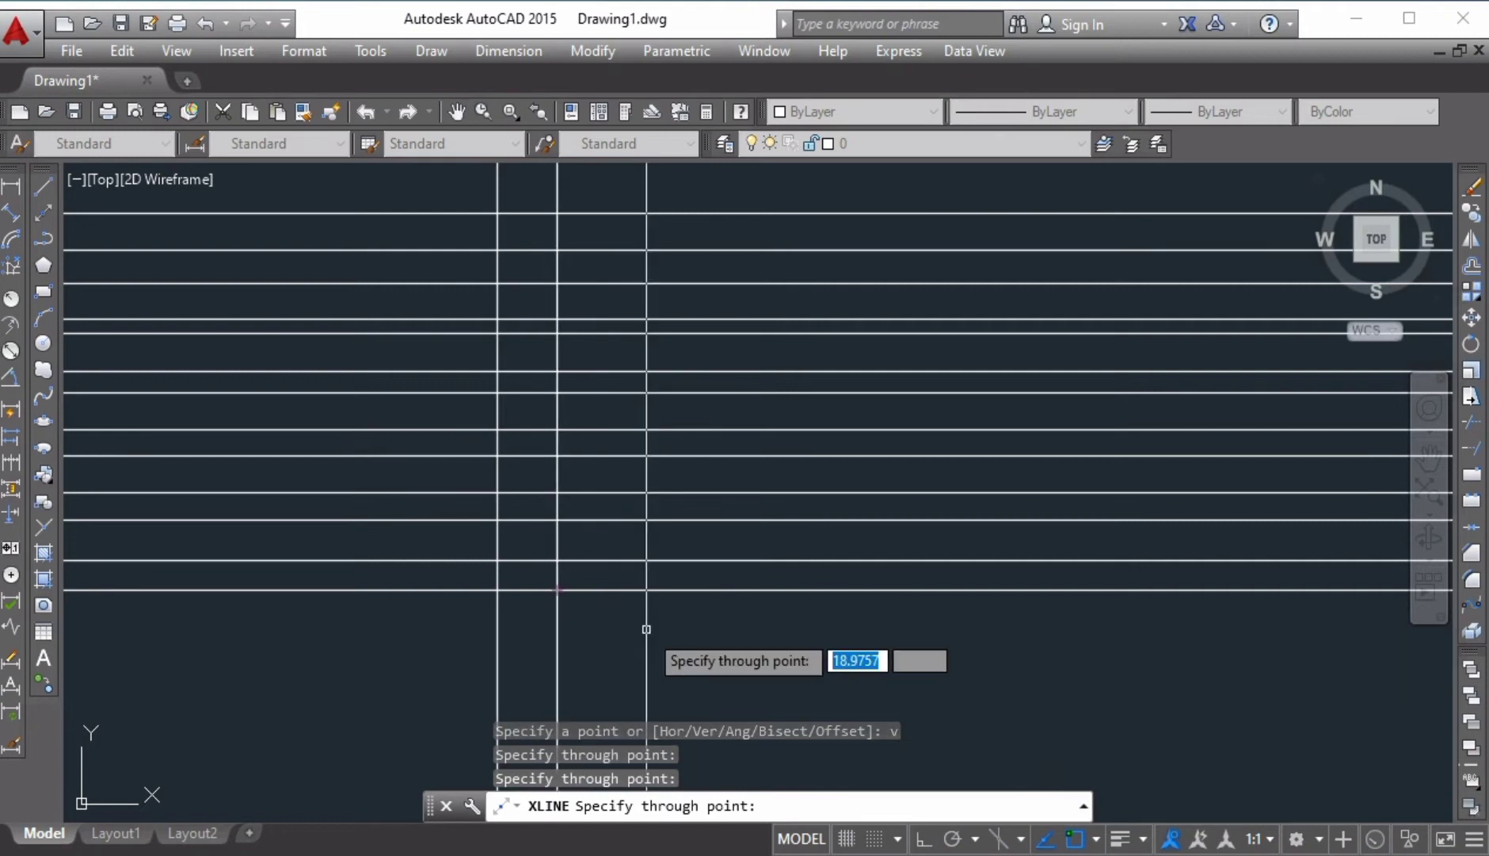
left_click(647, 629)
left_click(732, 645)
left_click(952, 670)
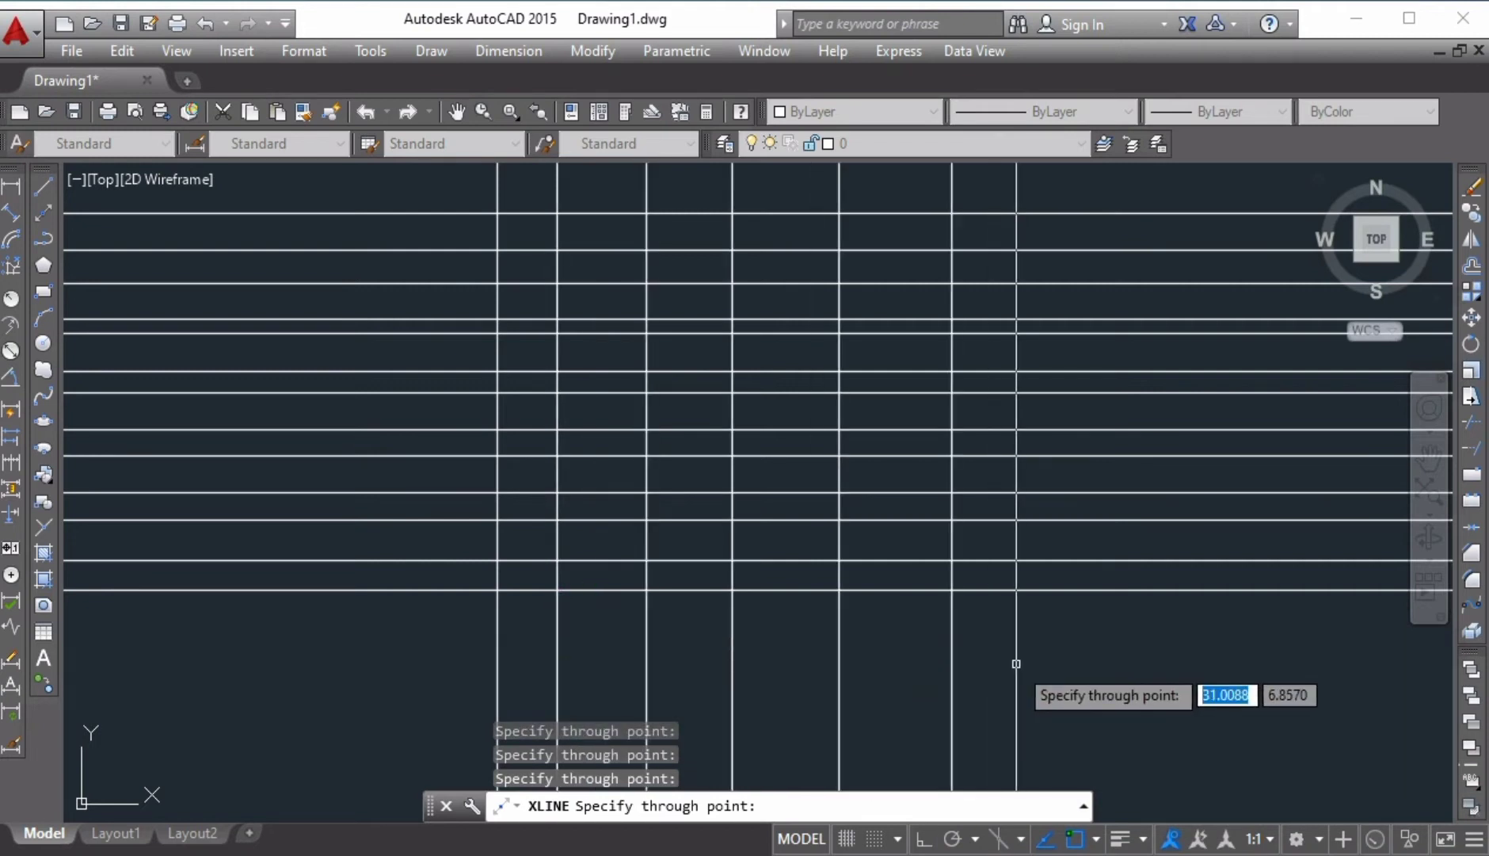
left_click(1017, 664)
left_click(1075, 666)
left_click(1117, 695)
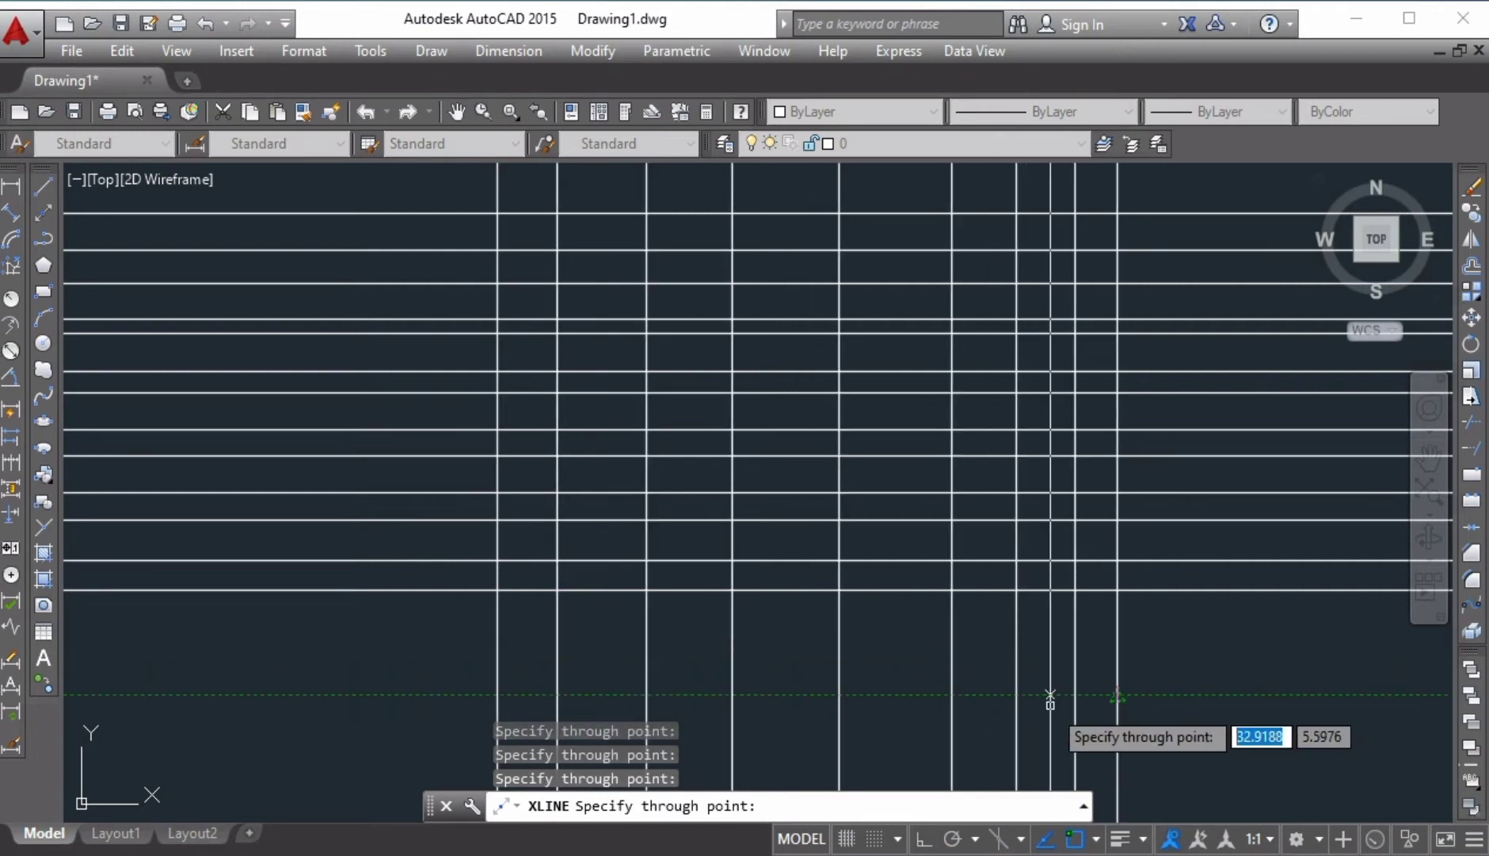
left_click(430, 671)
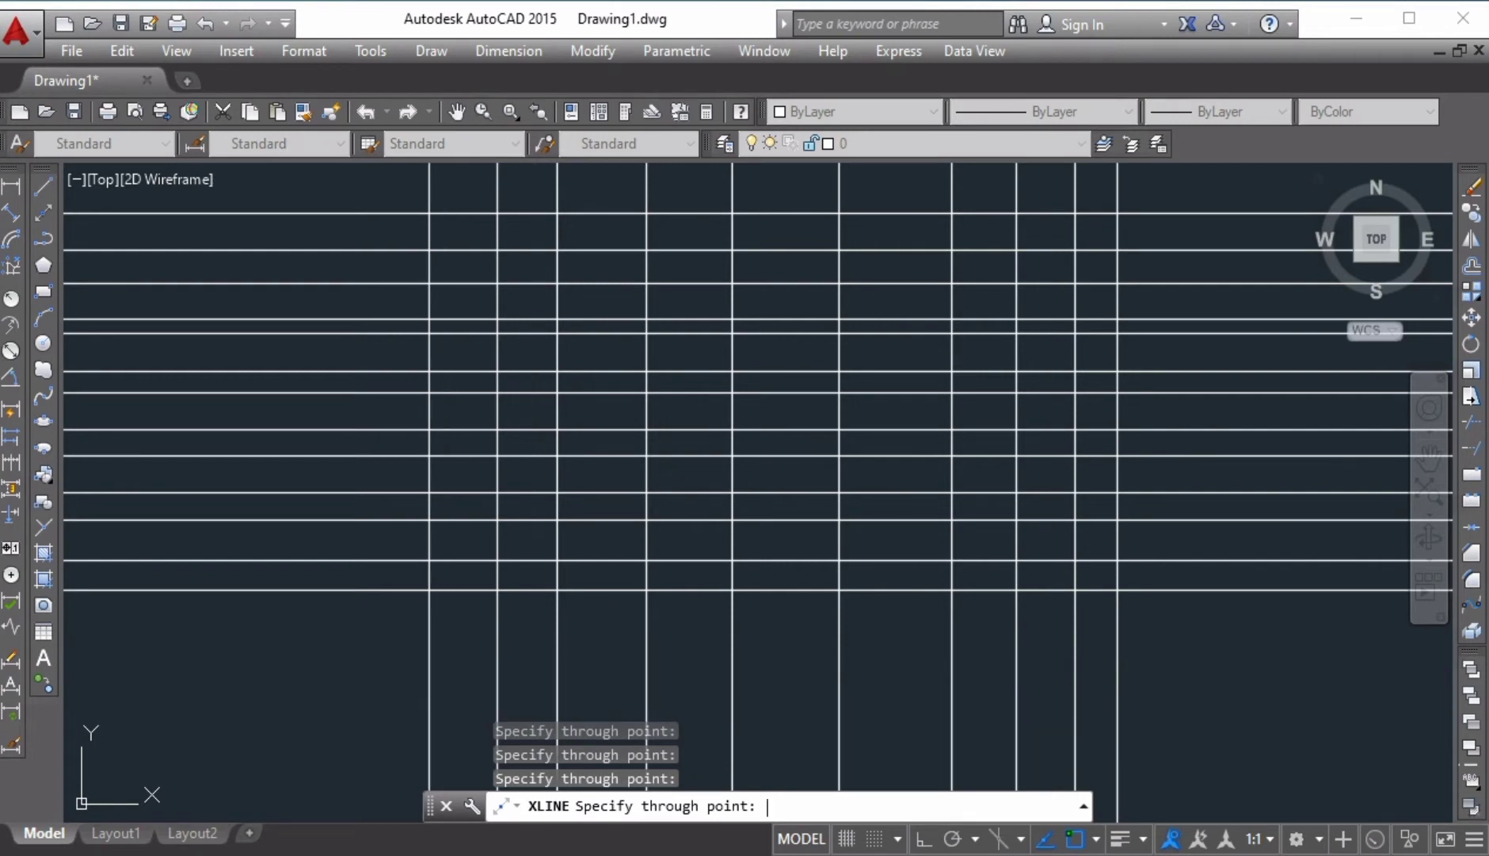
key("Return")
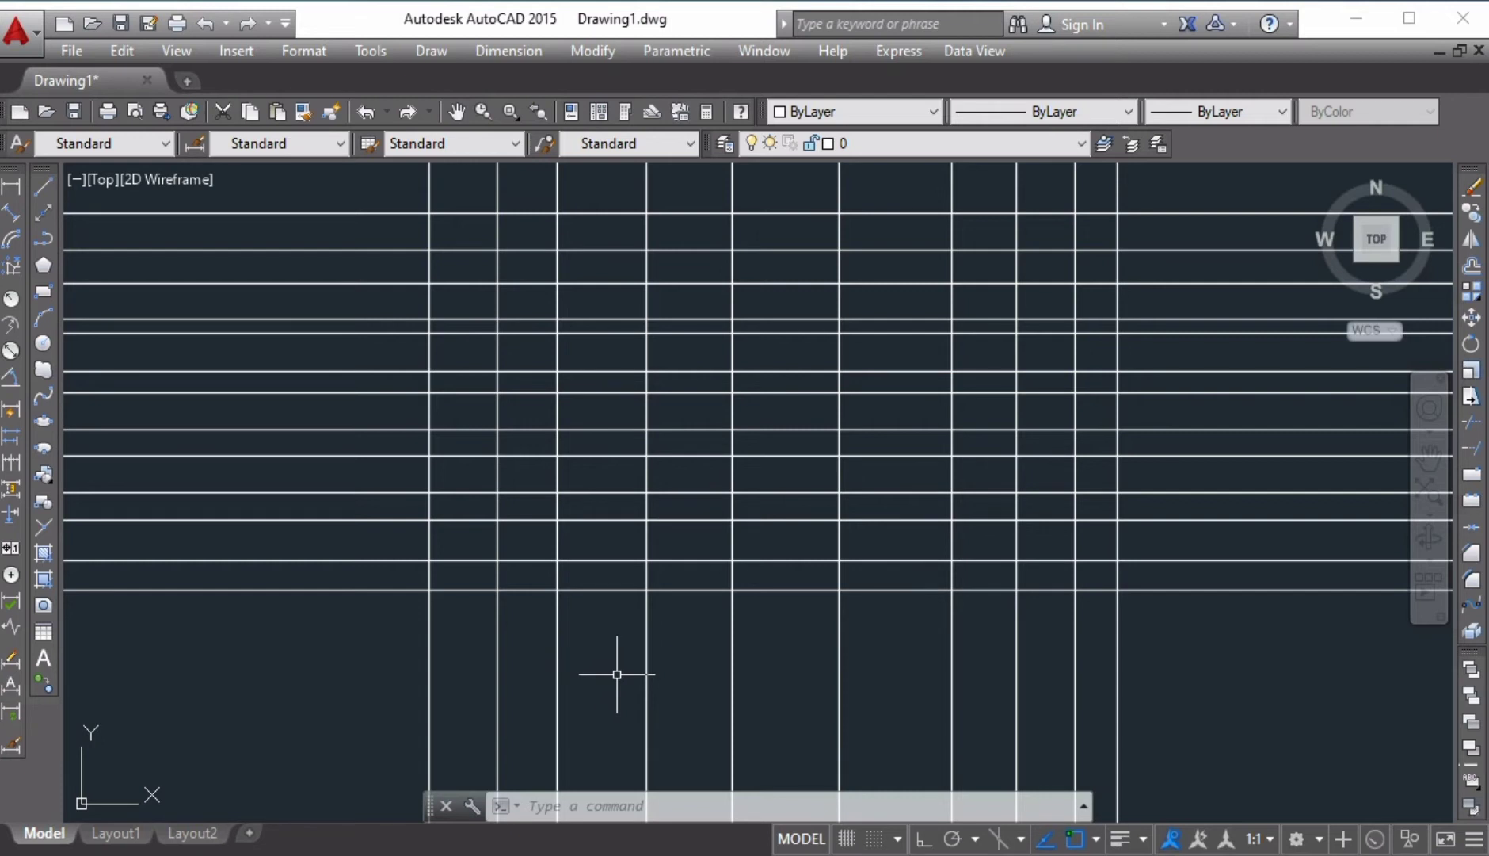
- Draw eight parallel construction lines at a 45 degree angle across the grid using the Ang option, and end the command
type("xl")
key("Return")
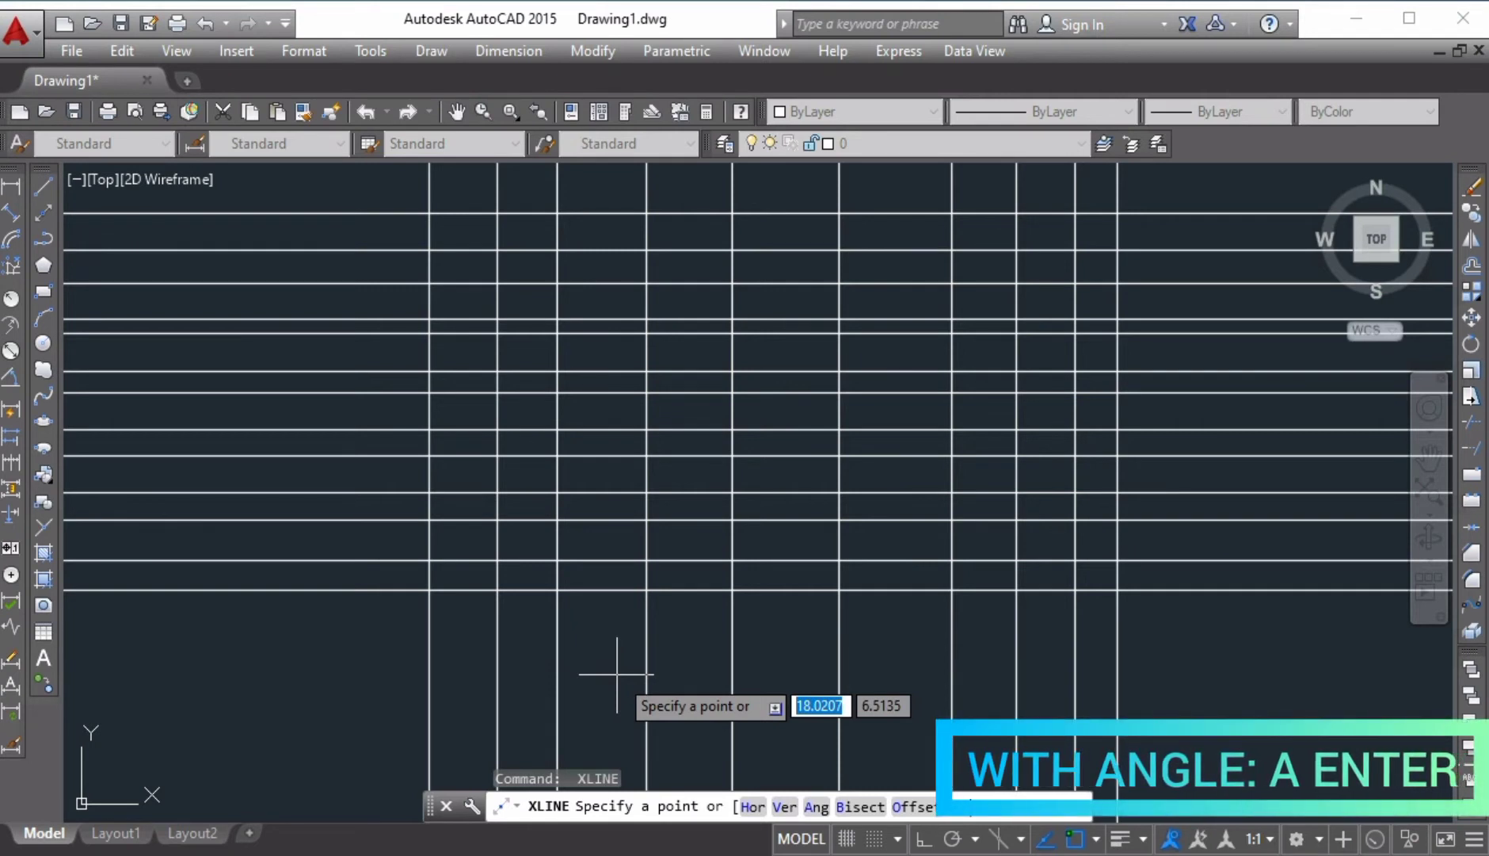
type("a")
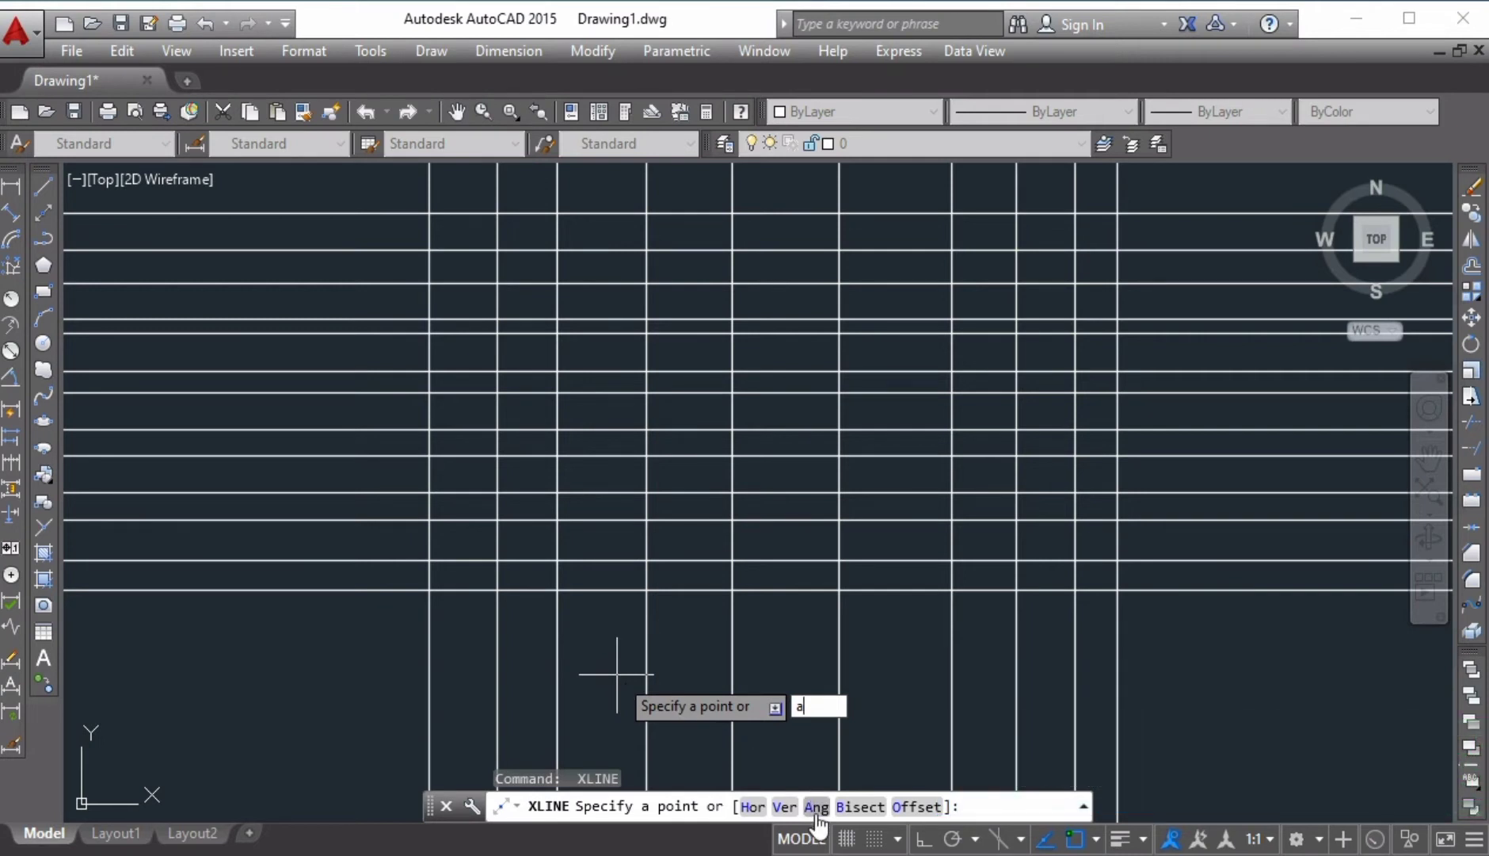
key("Return")
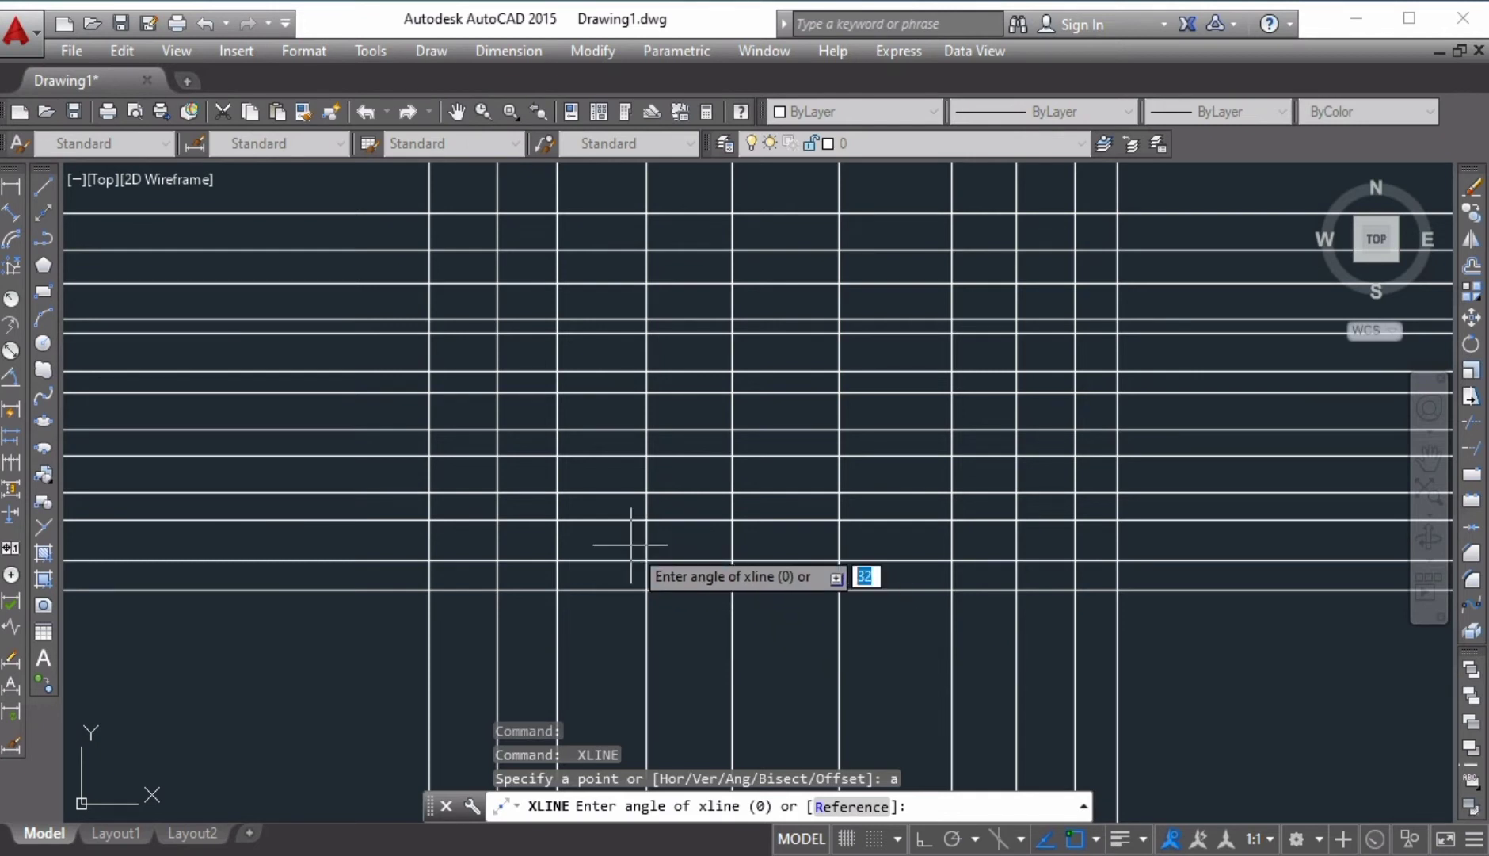
type("45")
key("Return")
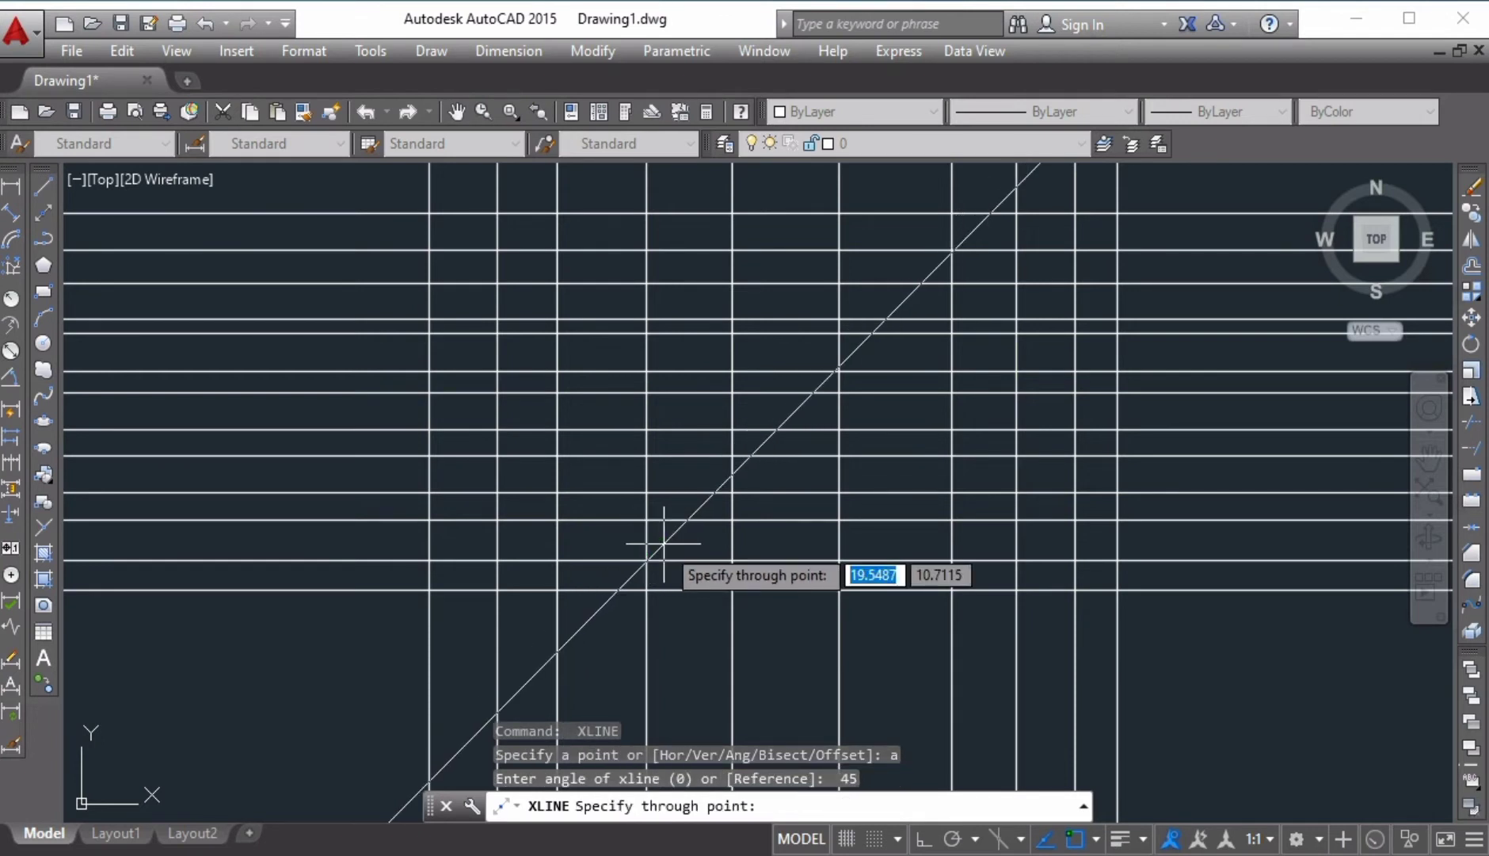
left_click(663, 544)
left_click(757, 558)
left_click(854, 569)
left_click(900, 594)
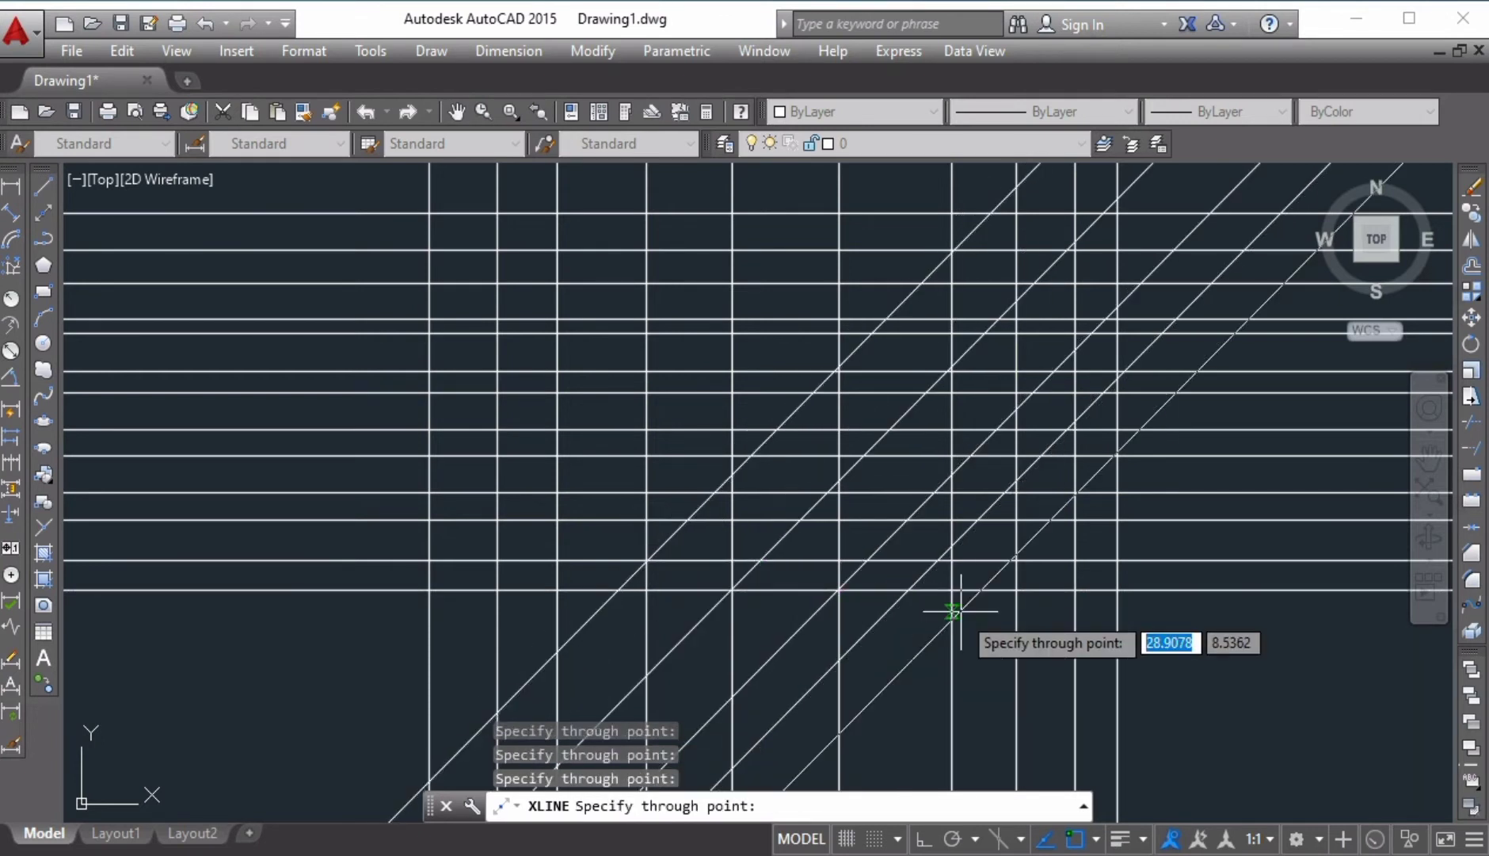
left_click(960, 621)
left_click(1014, 642)
left_click(1069, 660)
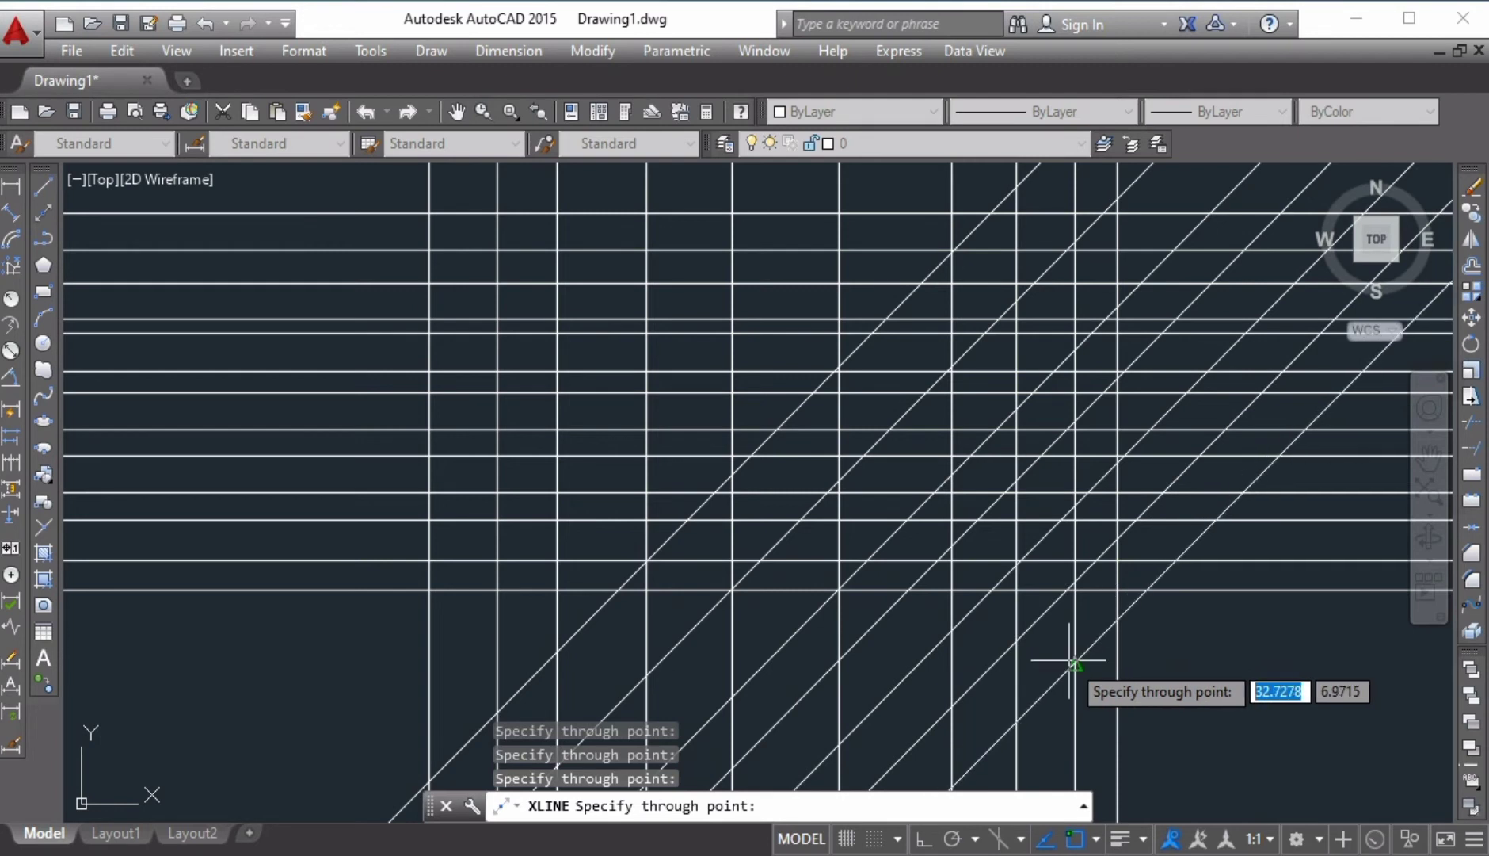
left_click(644, 478)
key("Return")
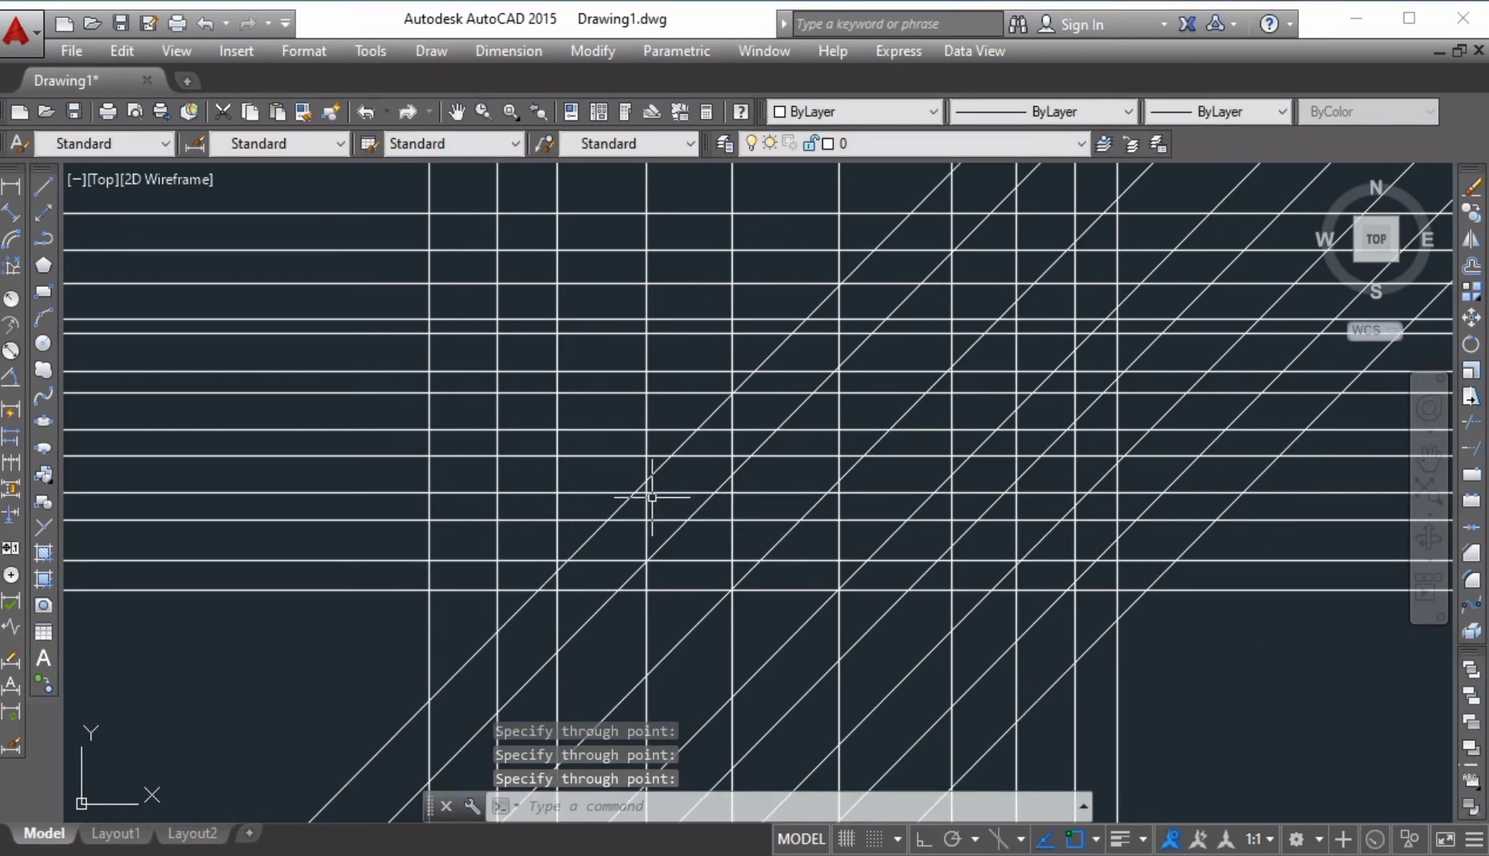
- Draw a Bisect construction line with its vertex on the leftmost vertical's second-lowest intersection, using the next diagonal intersection up-right as both start and end point
key("Return")
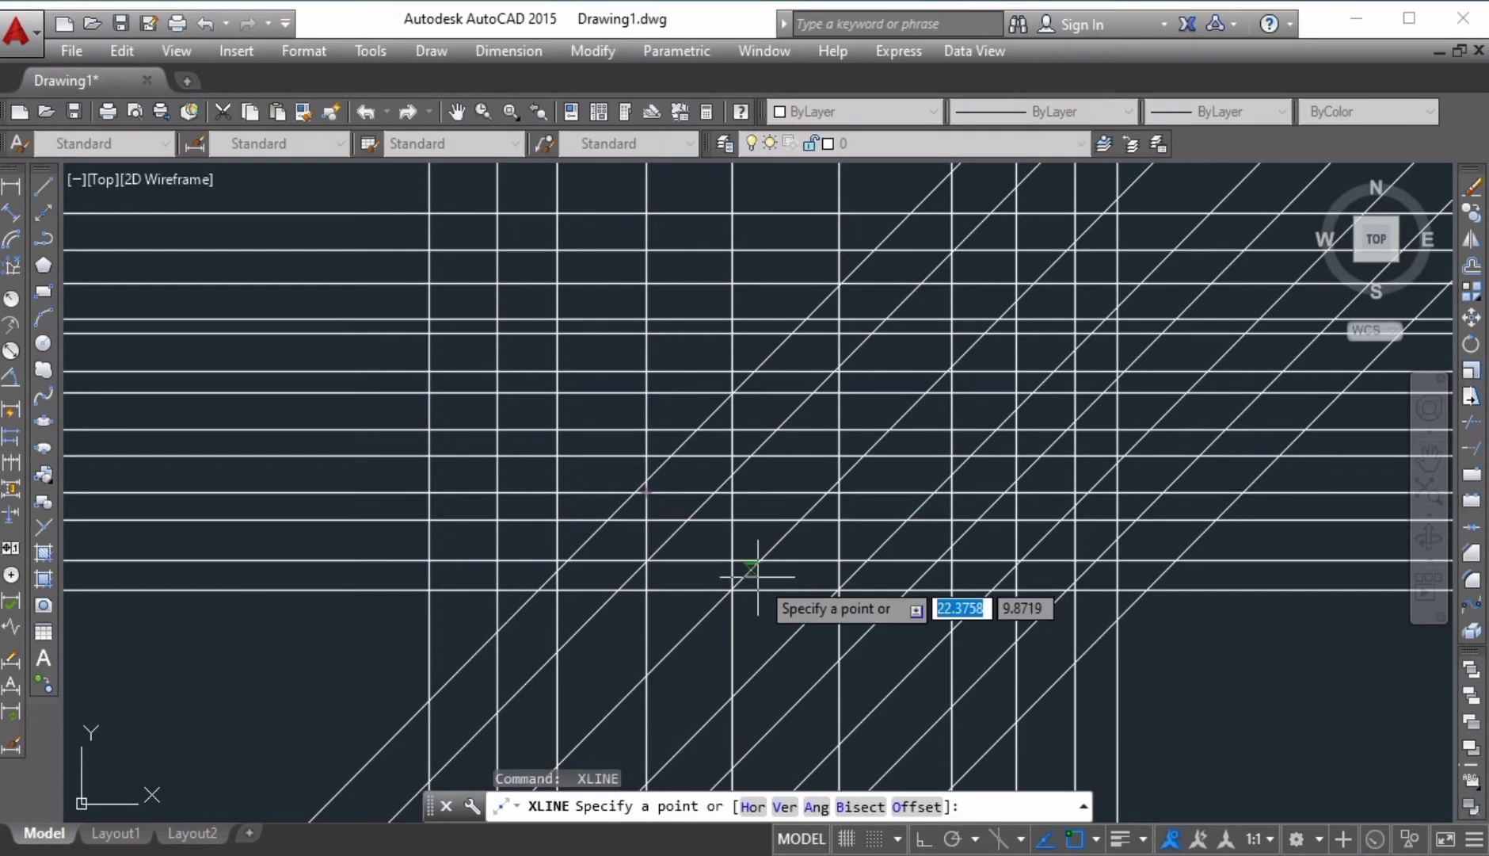
left_click(858, 809)
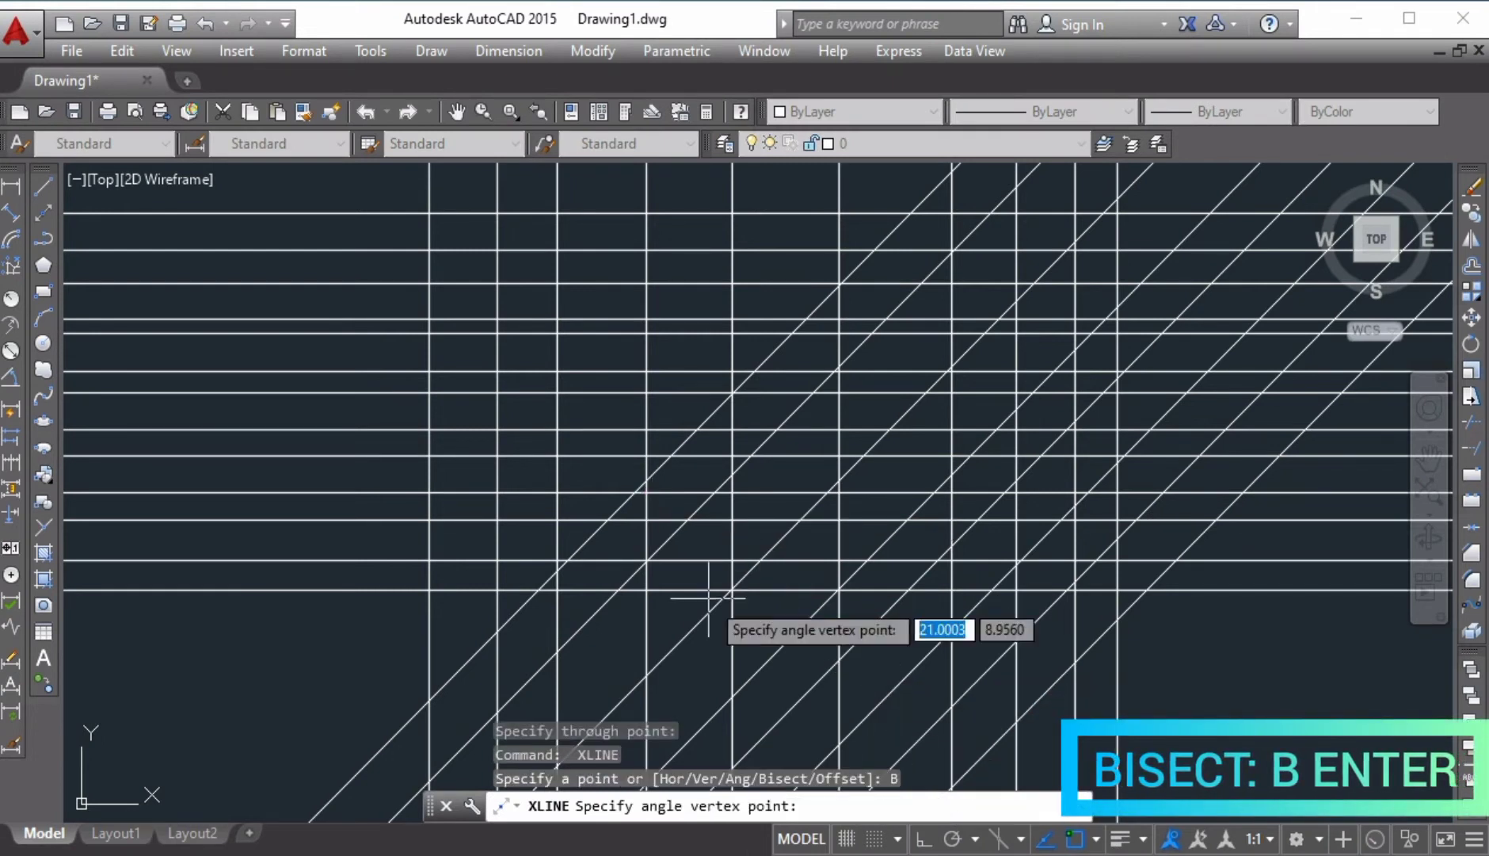
left_click(429, 560)
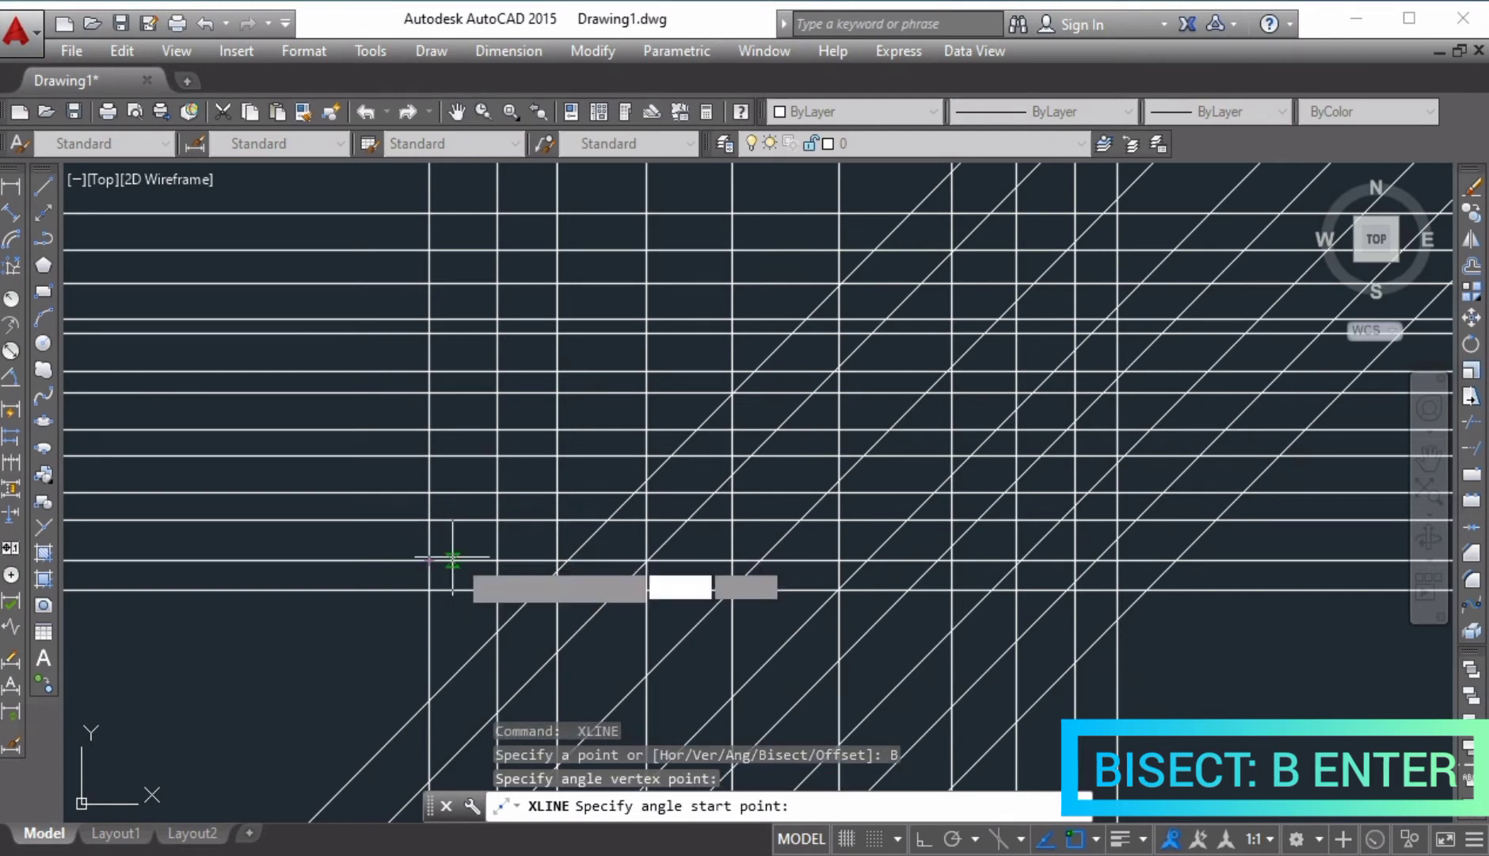
left_click(498, 519)
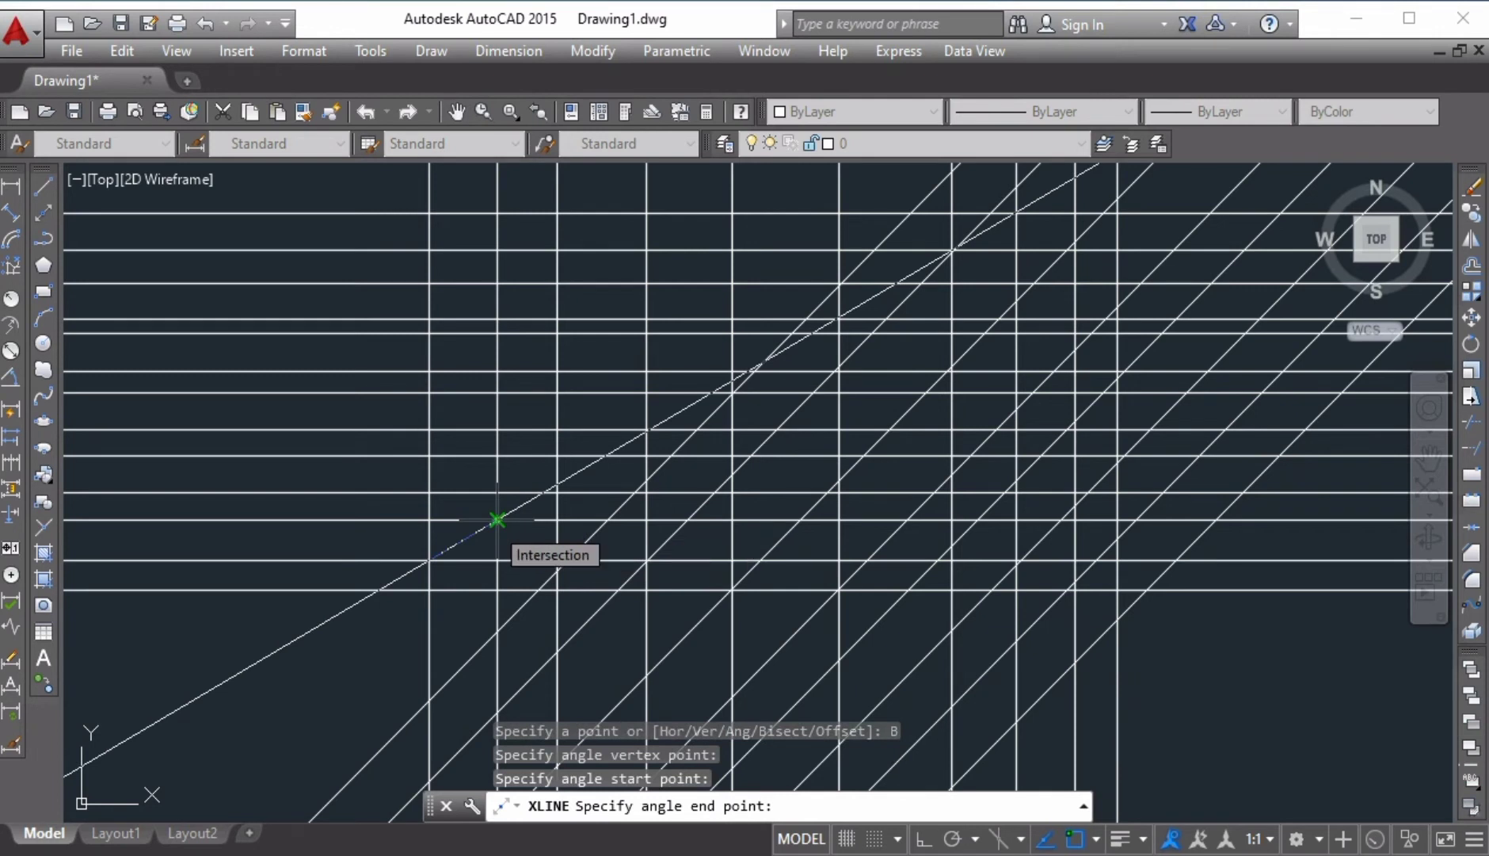
left_click(497, 519)
key("Return")
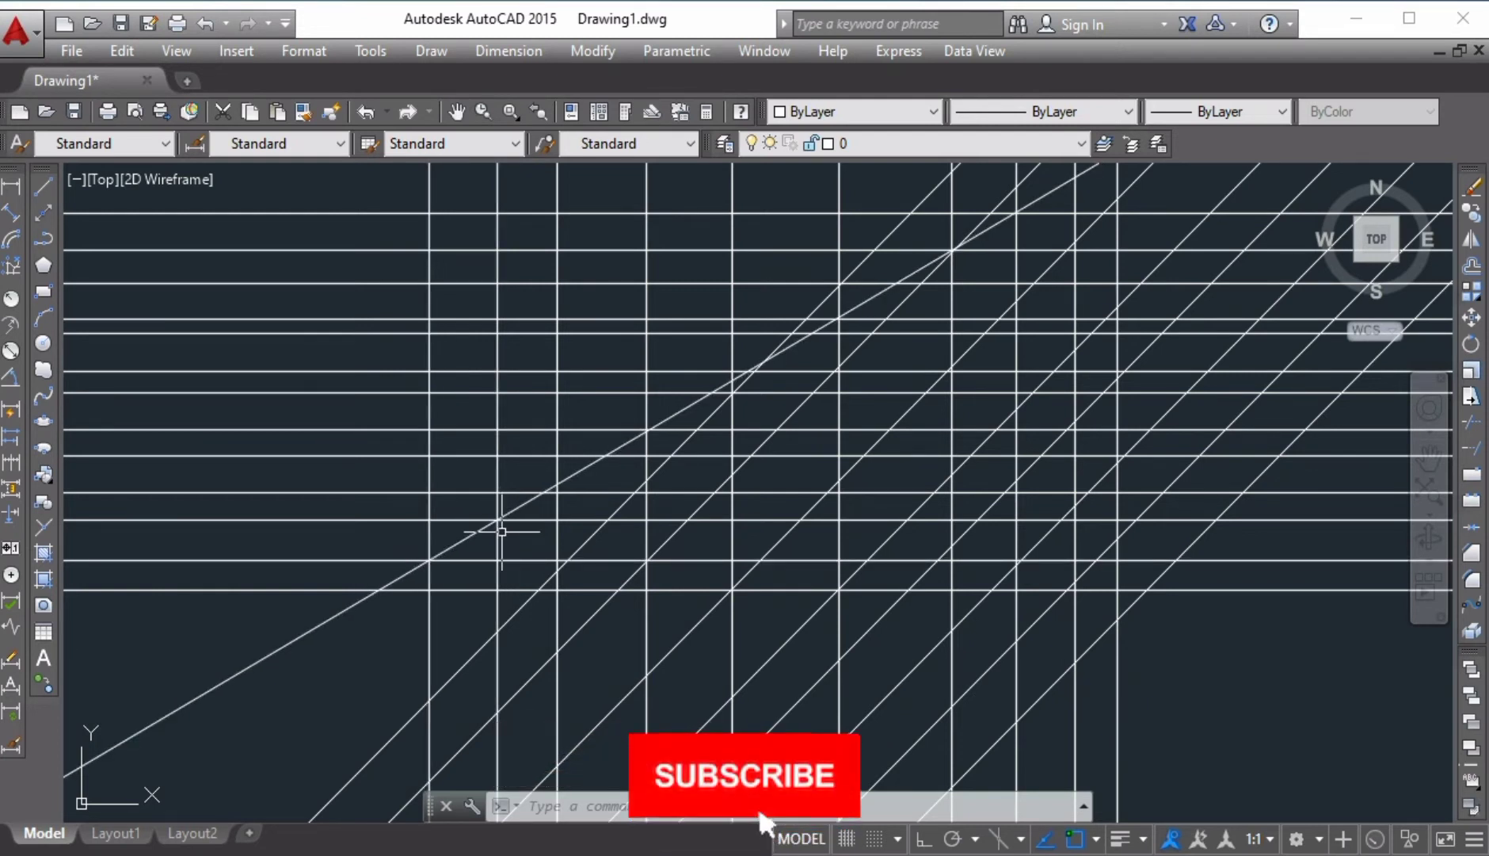
- Using the construction line's Offset option with the two lowest horizontals' spacing as distance, offset the lowest horizontal line downward four times in succession
type("XL")
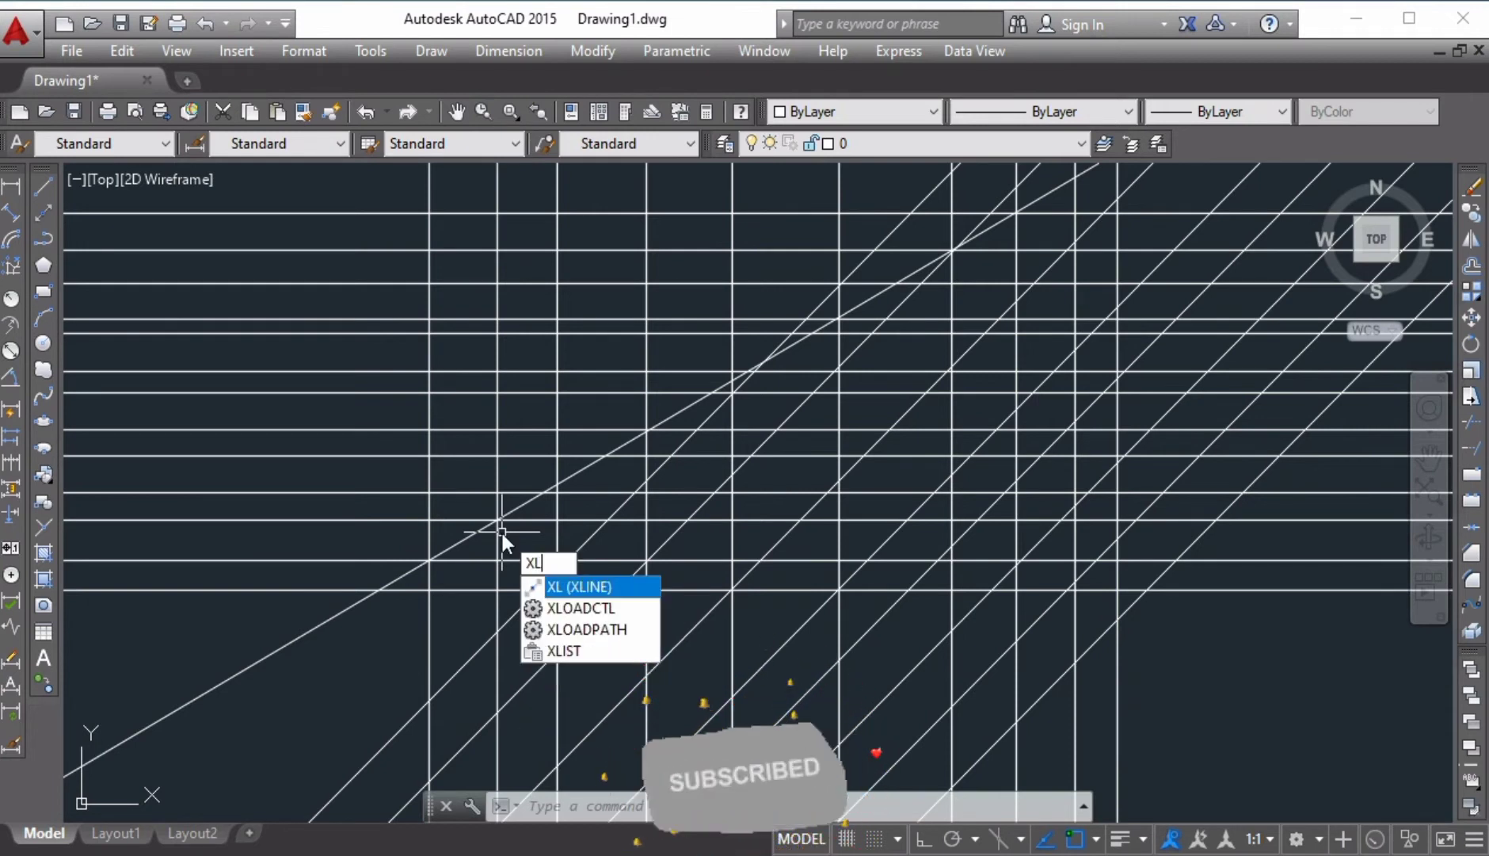
key("Return")
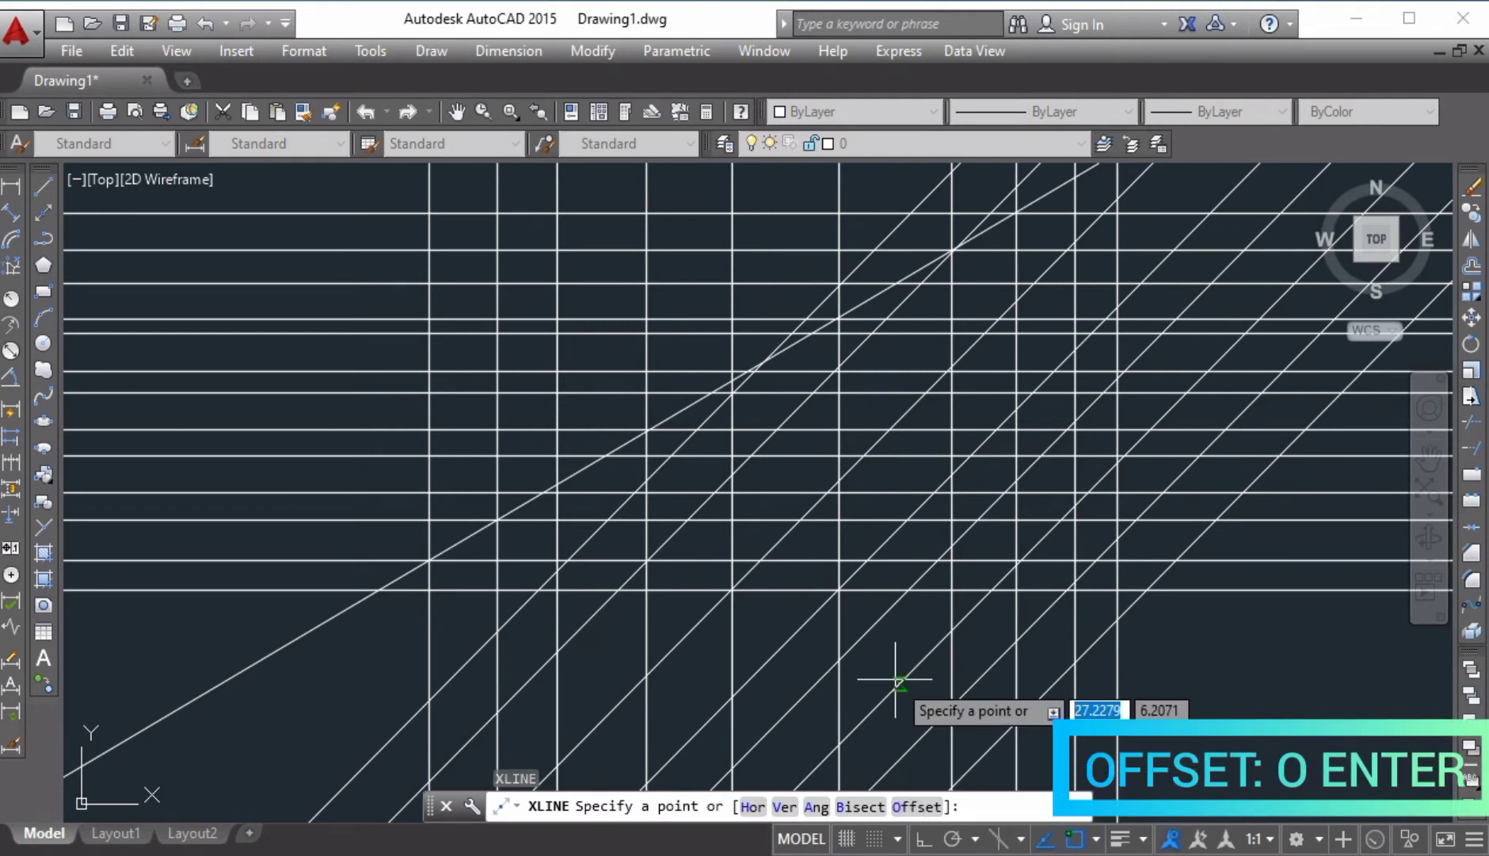
type("o")
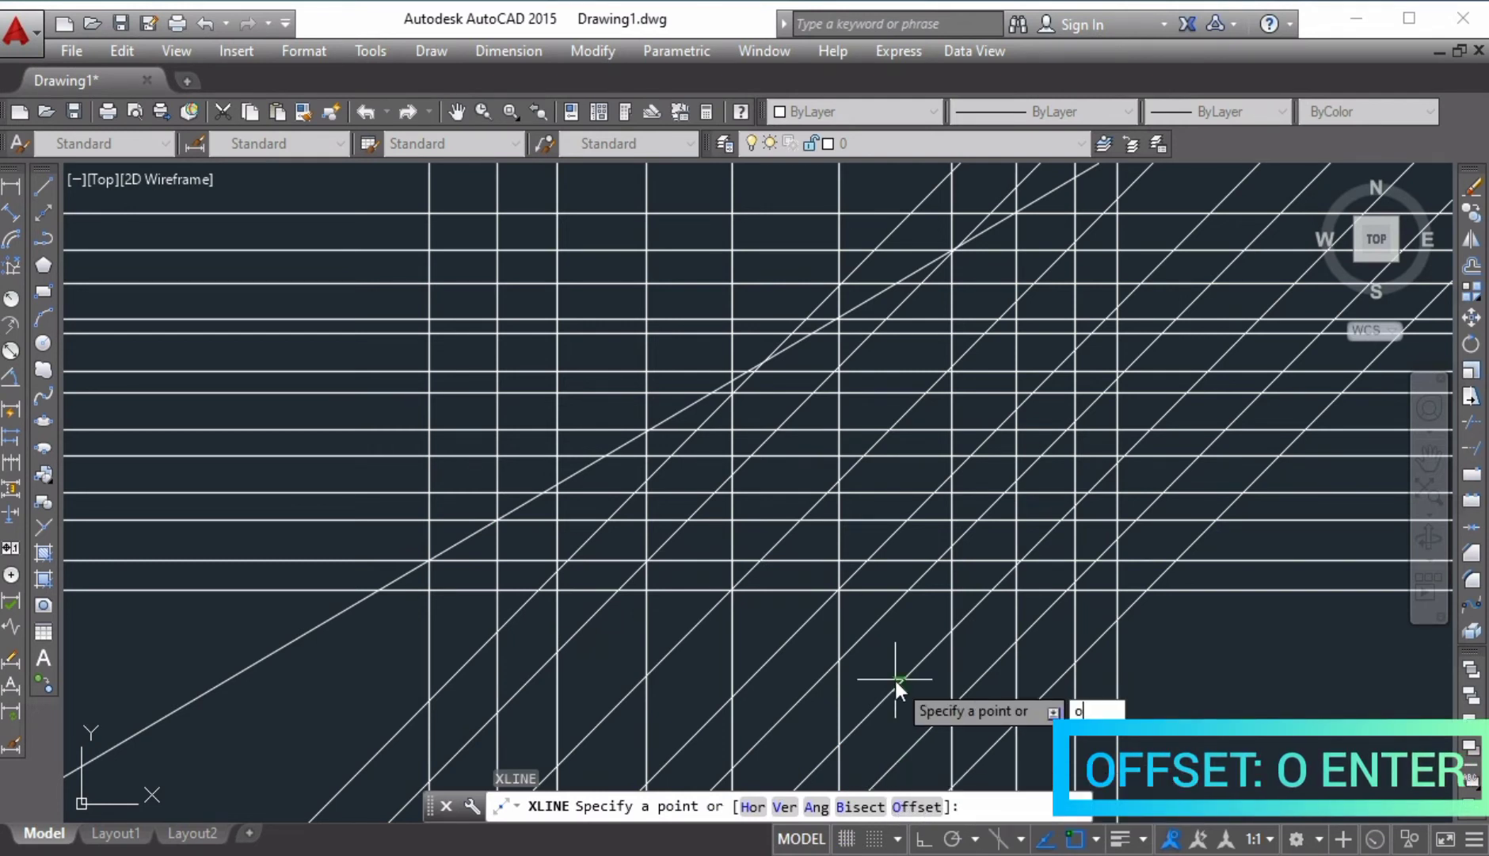
key("Return")
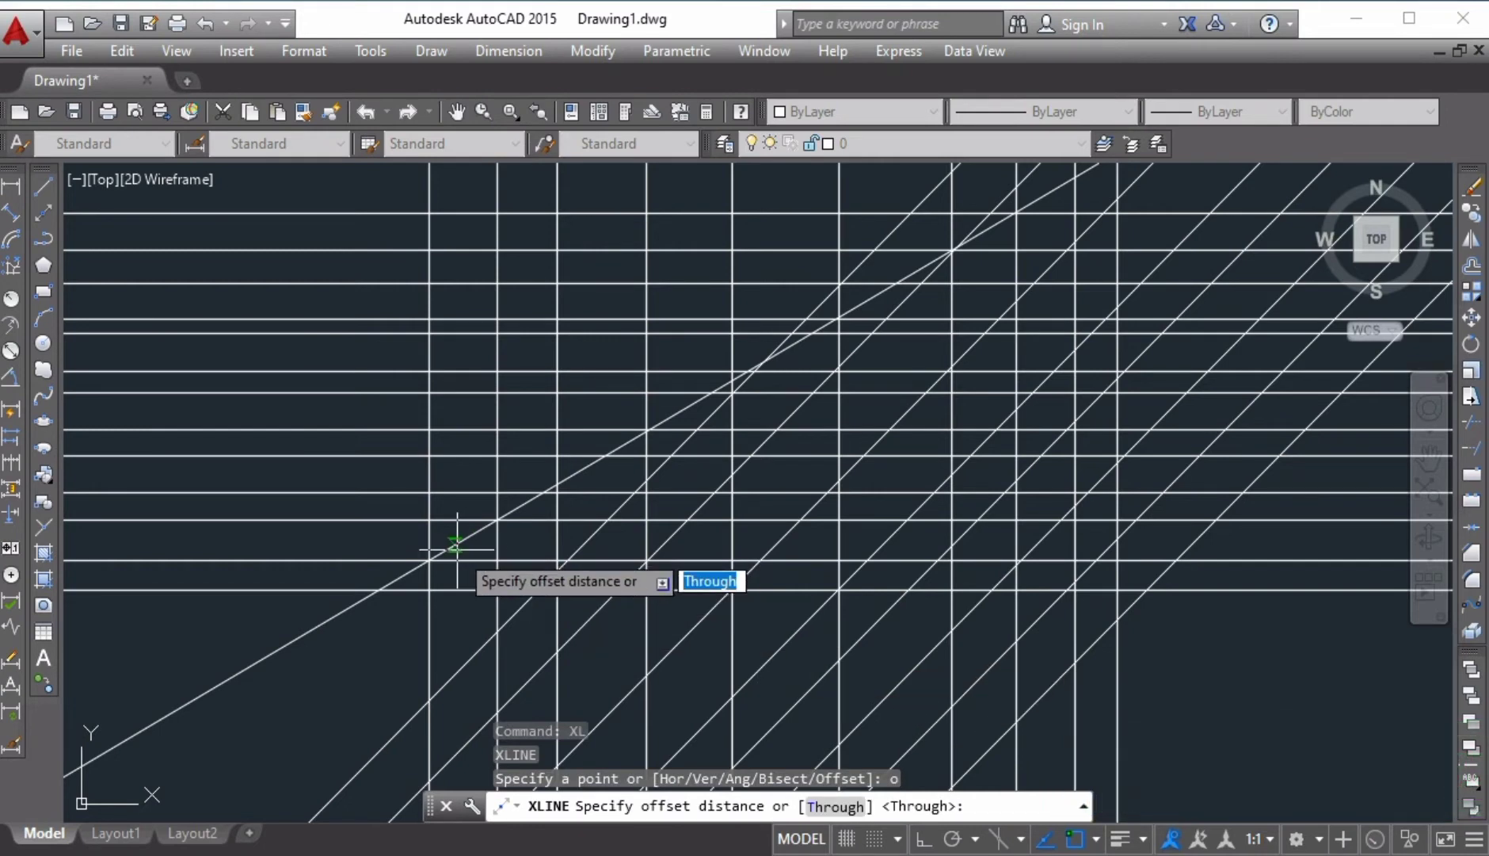
left_click(429, 590)
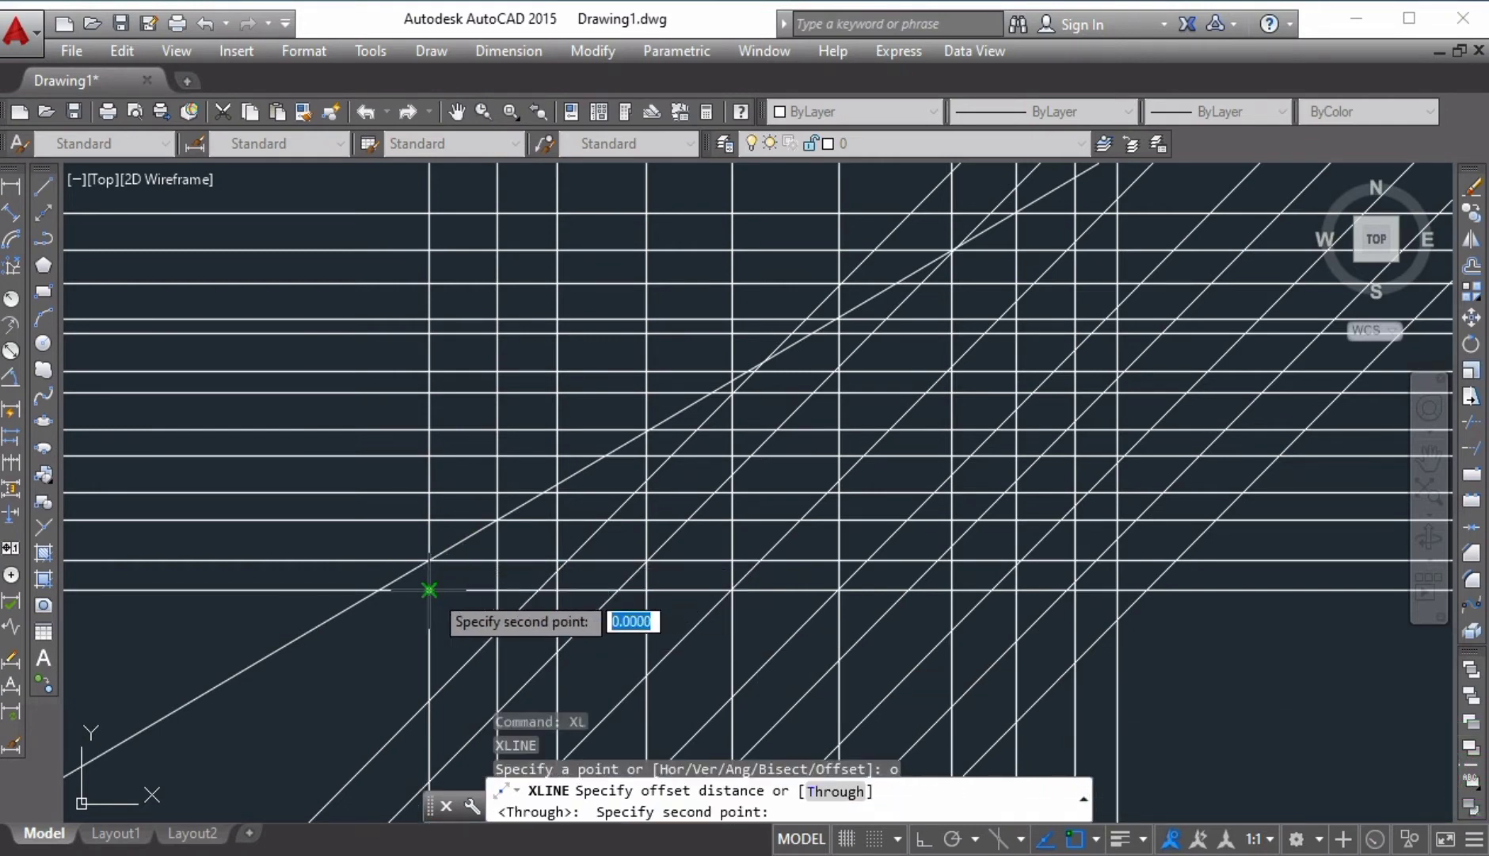
left_click(428, 560)
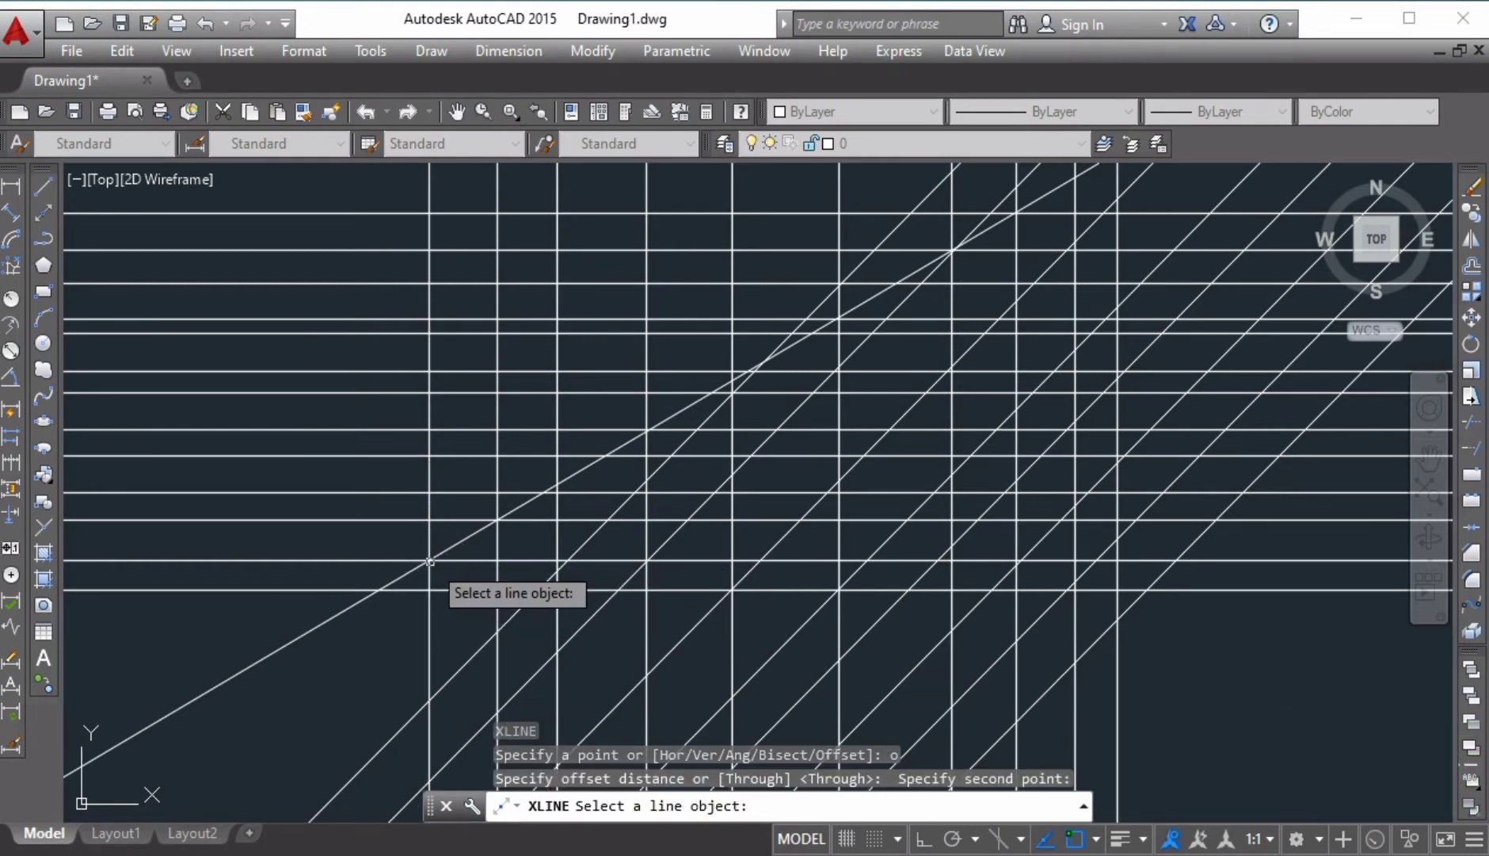
left_click(473, 590)
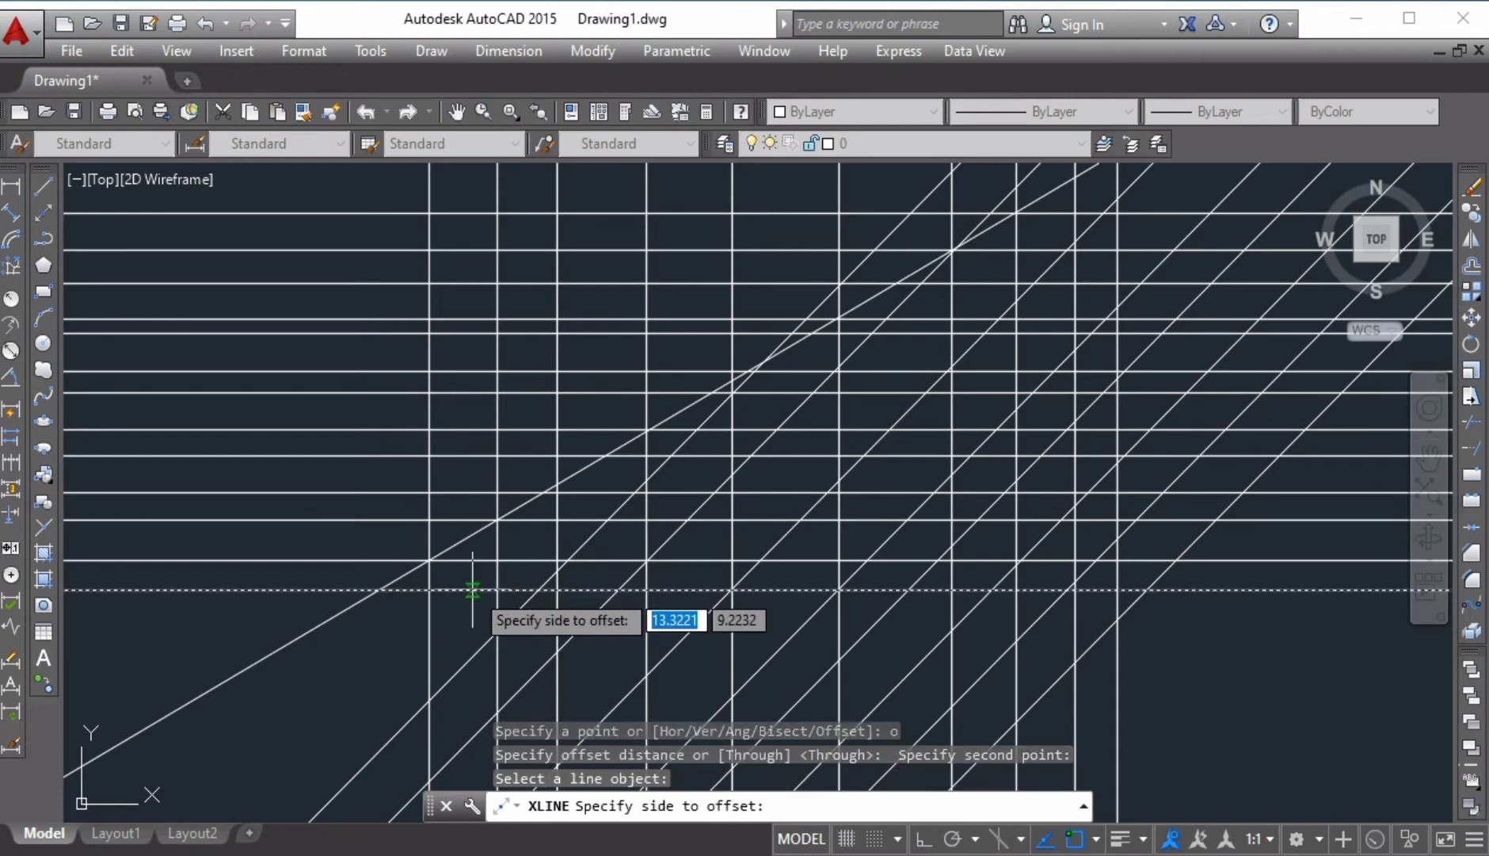
left_click(463, 631)
left_click(461, 619)
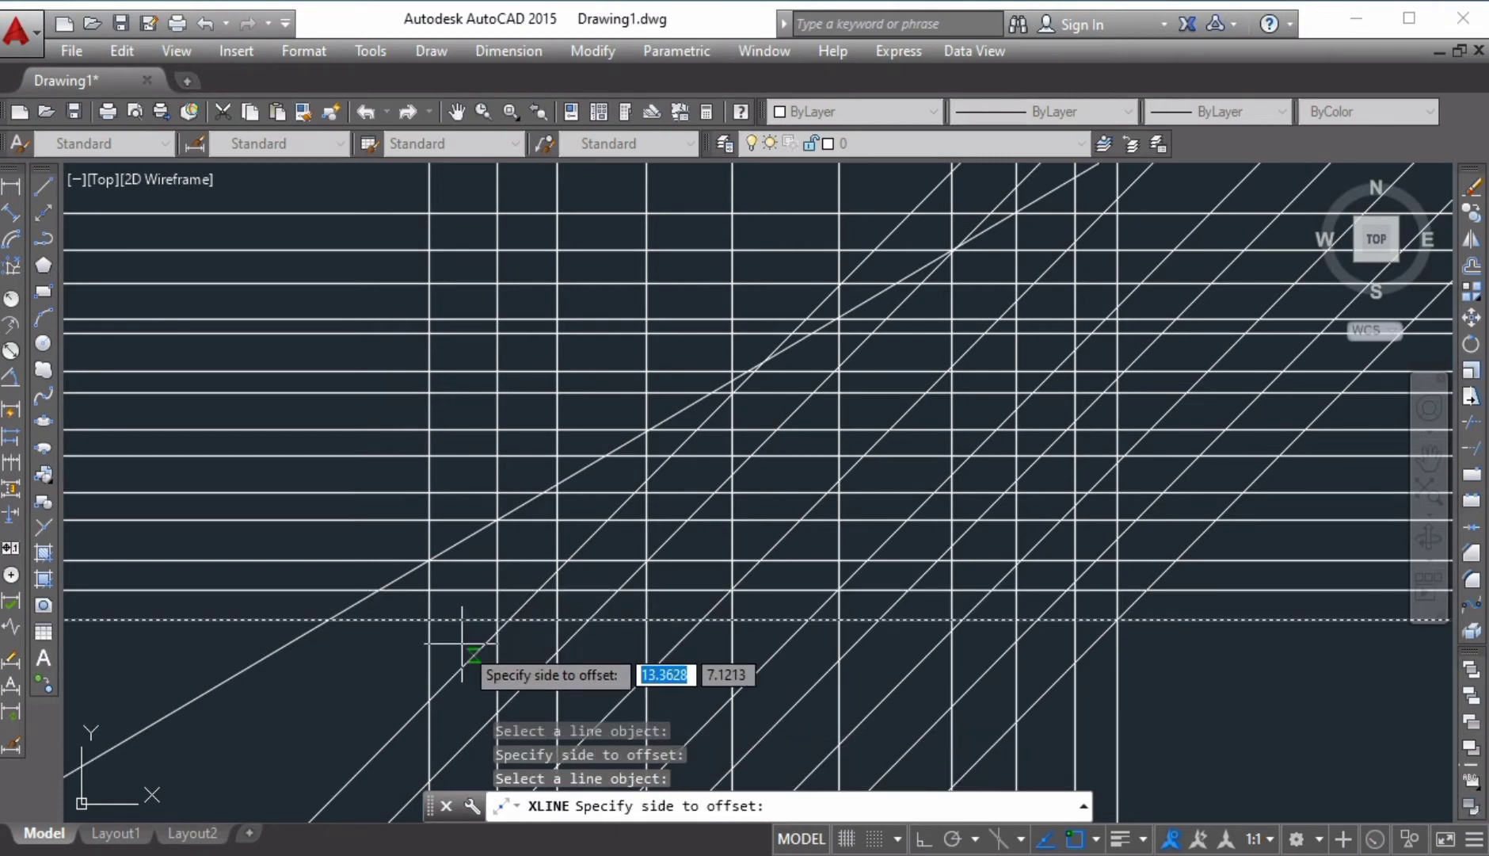
left_click(468, 658)
left_click(463, 648)
left_click(464, 680)
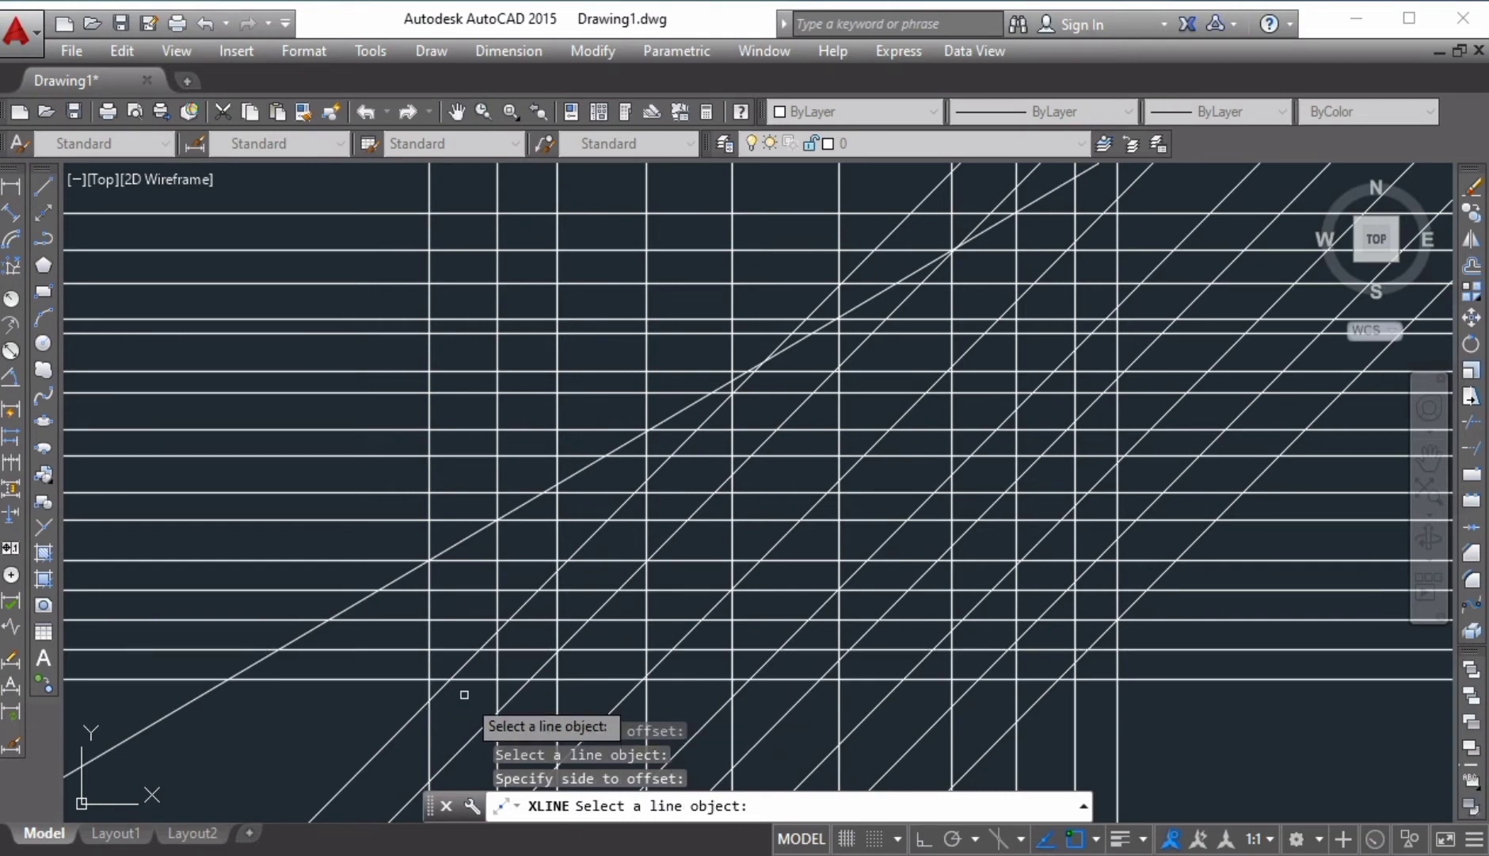
left_click(467, 680)
left_click(468, 709)
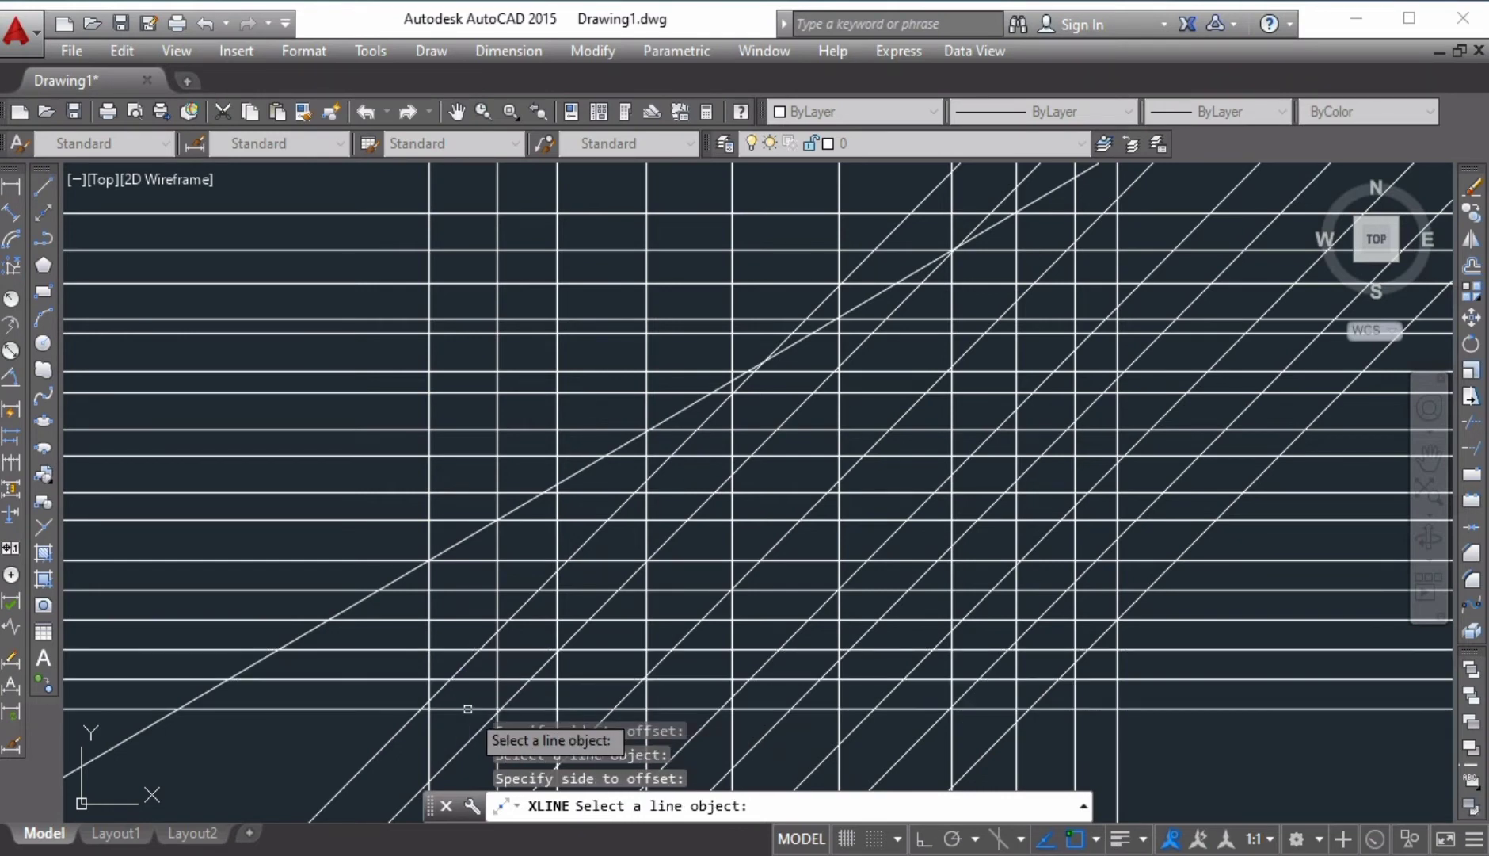
- Offset the leftmost 45 degree line twice toward the upper left and the bisector line three times upward, keeping the same distance
left_click(465, 666)
left_click(431, 632)
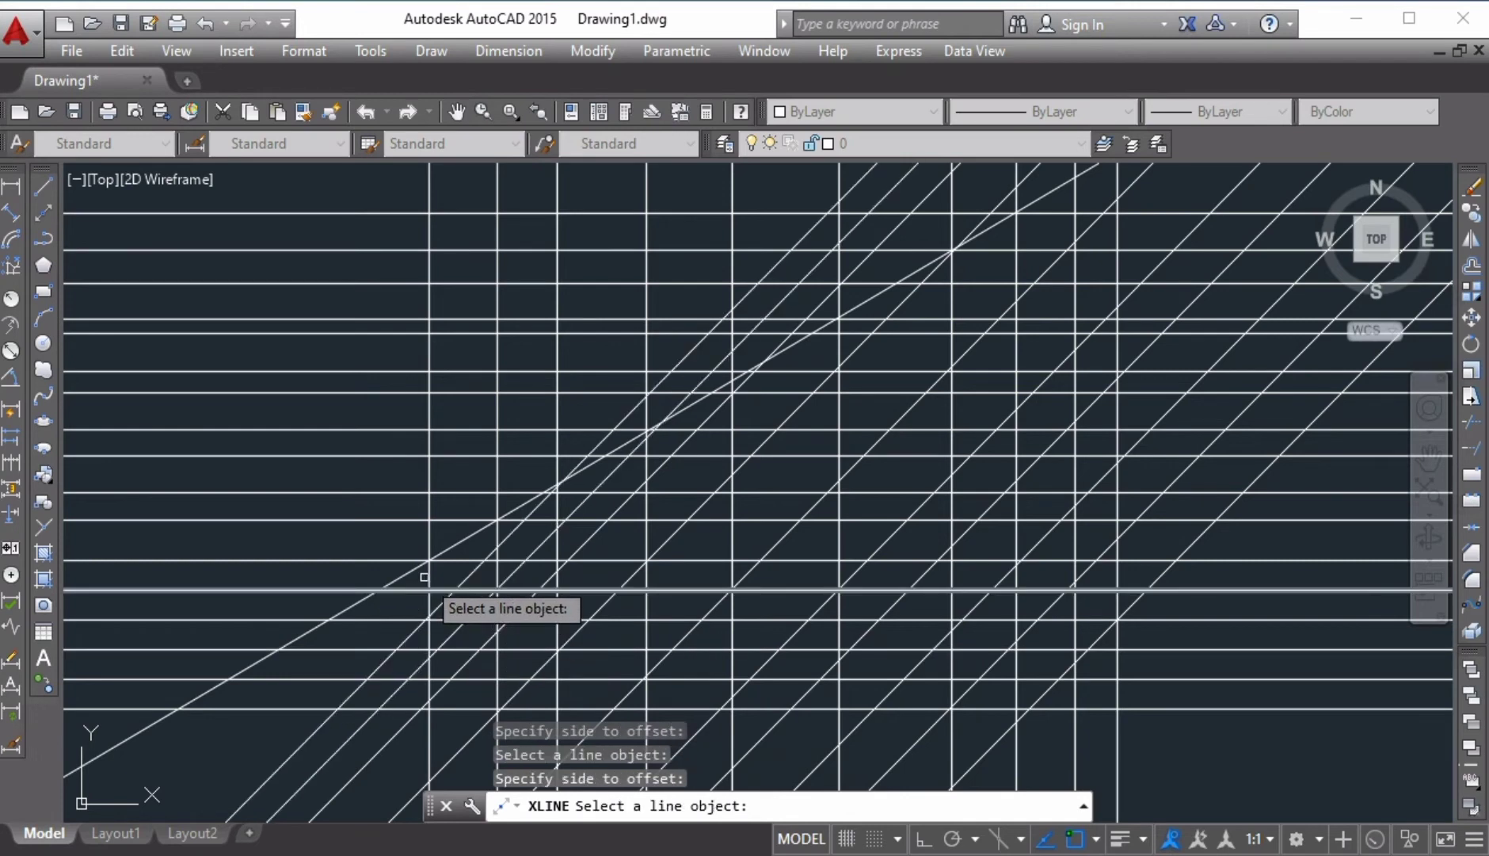
left_click(452, 542)
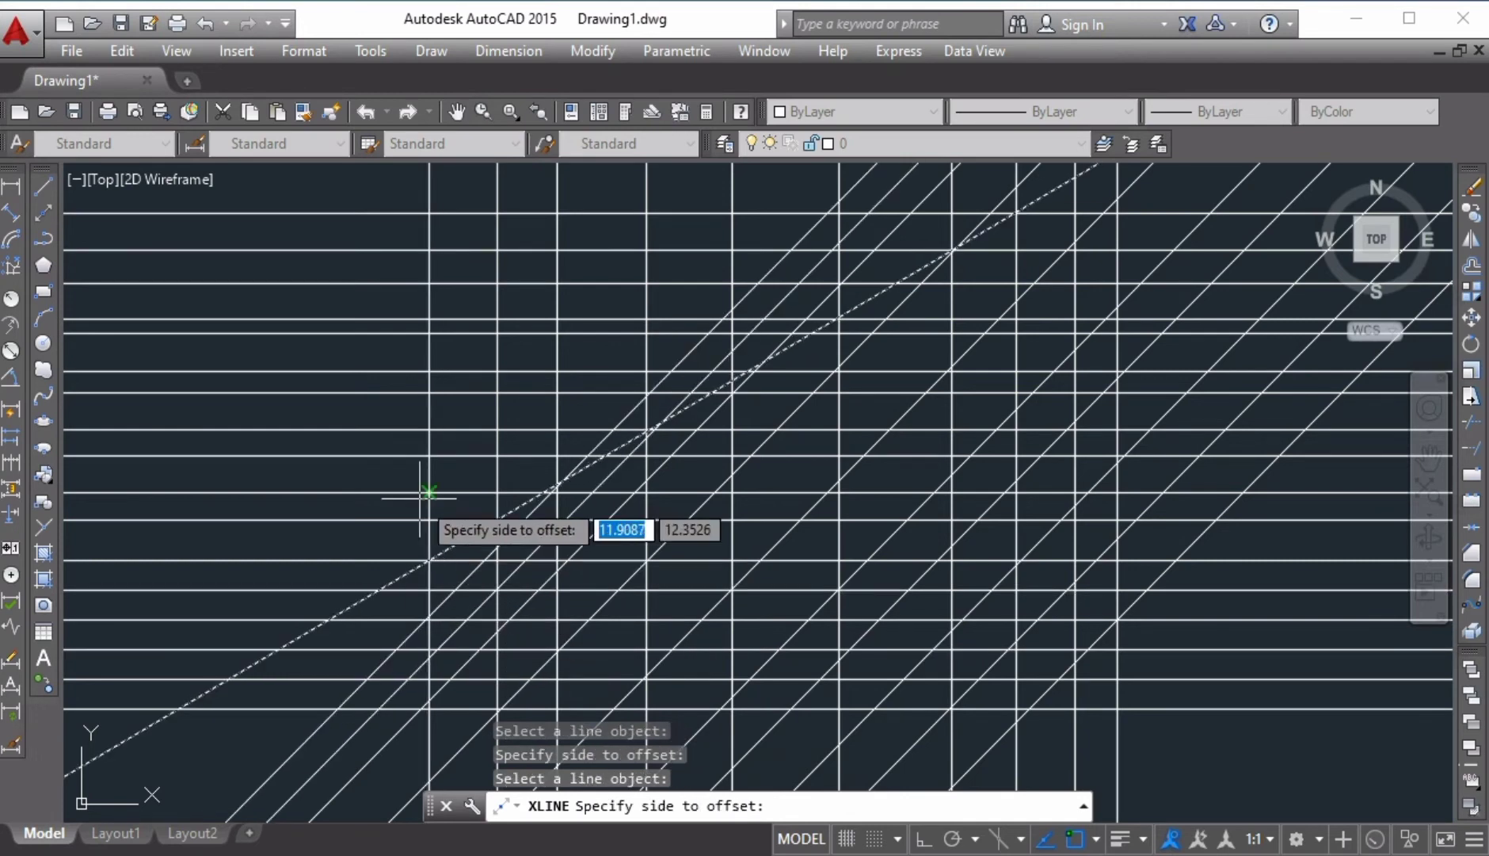
left_click(434, 507)
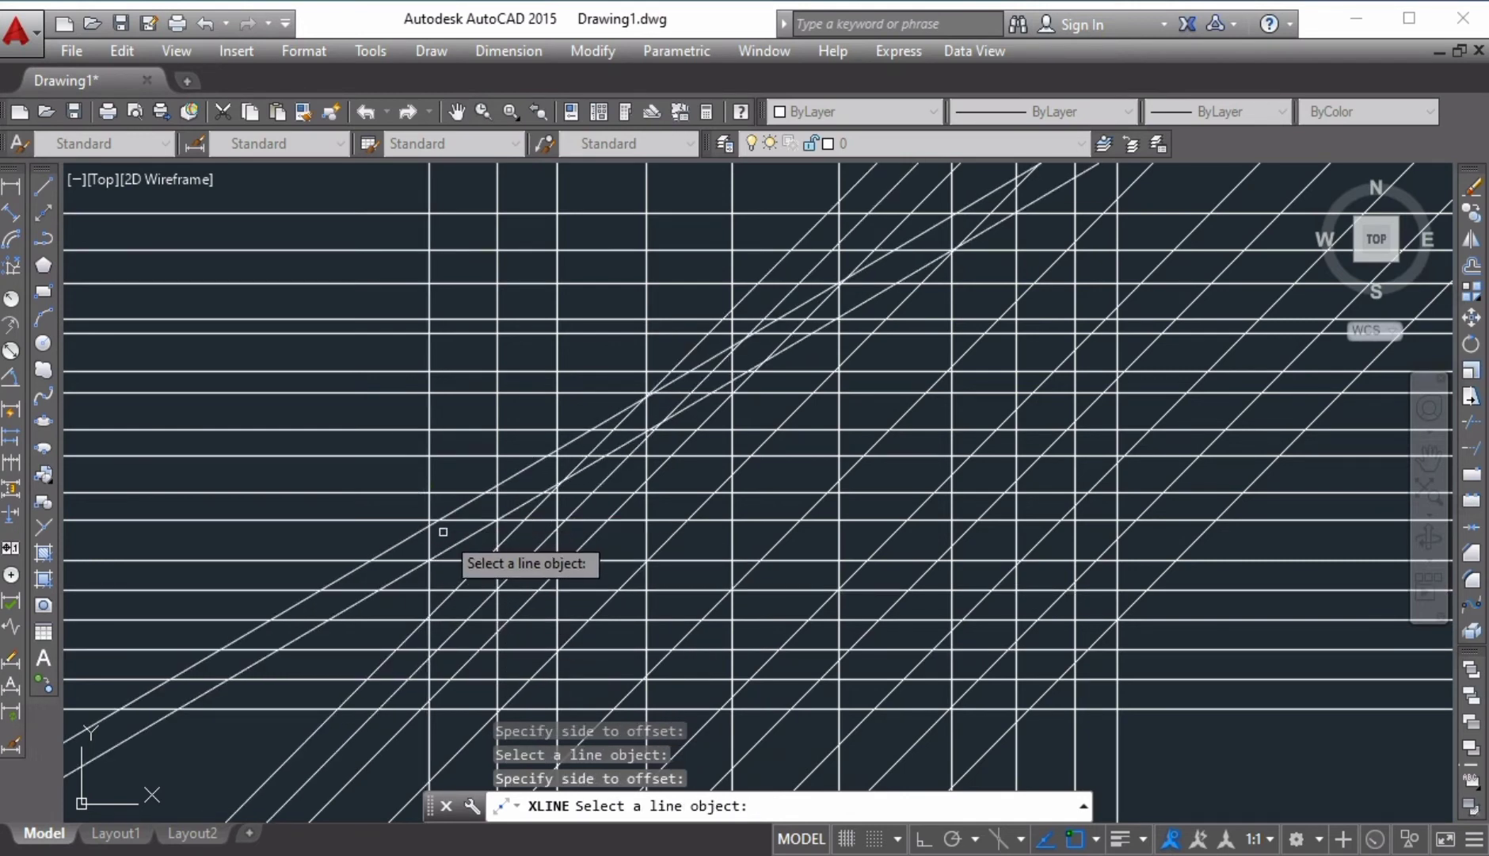
left_click(432, 487)
left_click(419, 461)
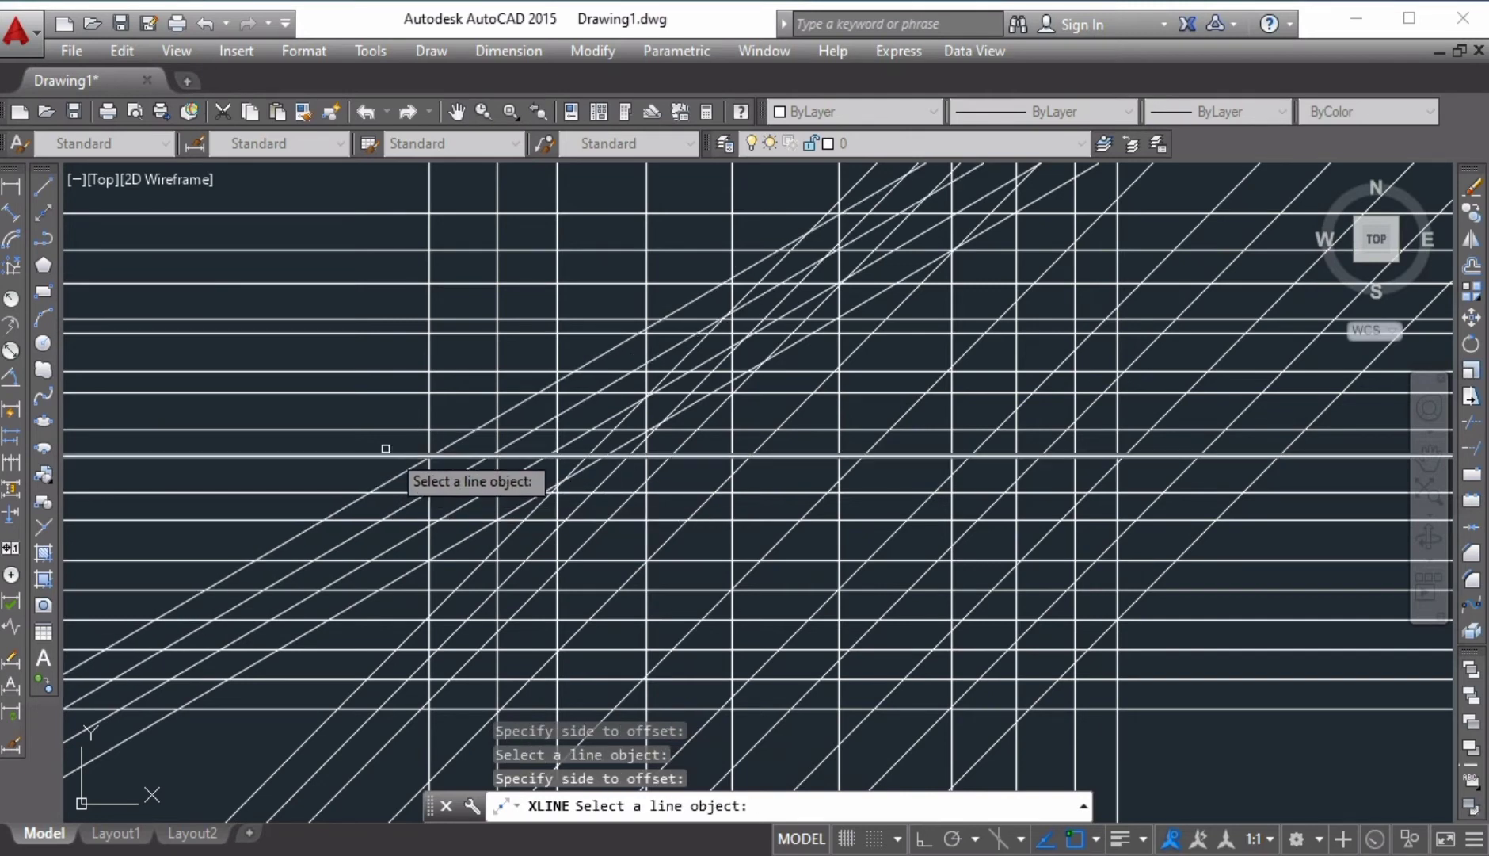
- Offset the eighth horizontal construction line from the top downward once by the same distance
left_click(359, 430)
left_click(354, 466)
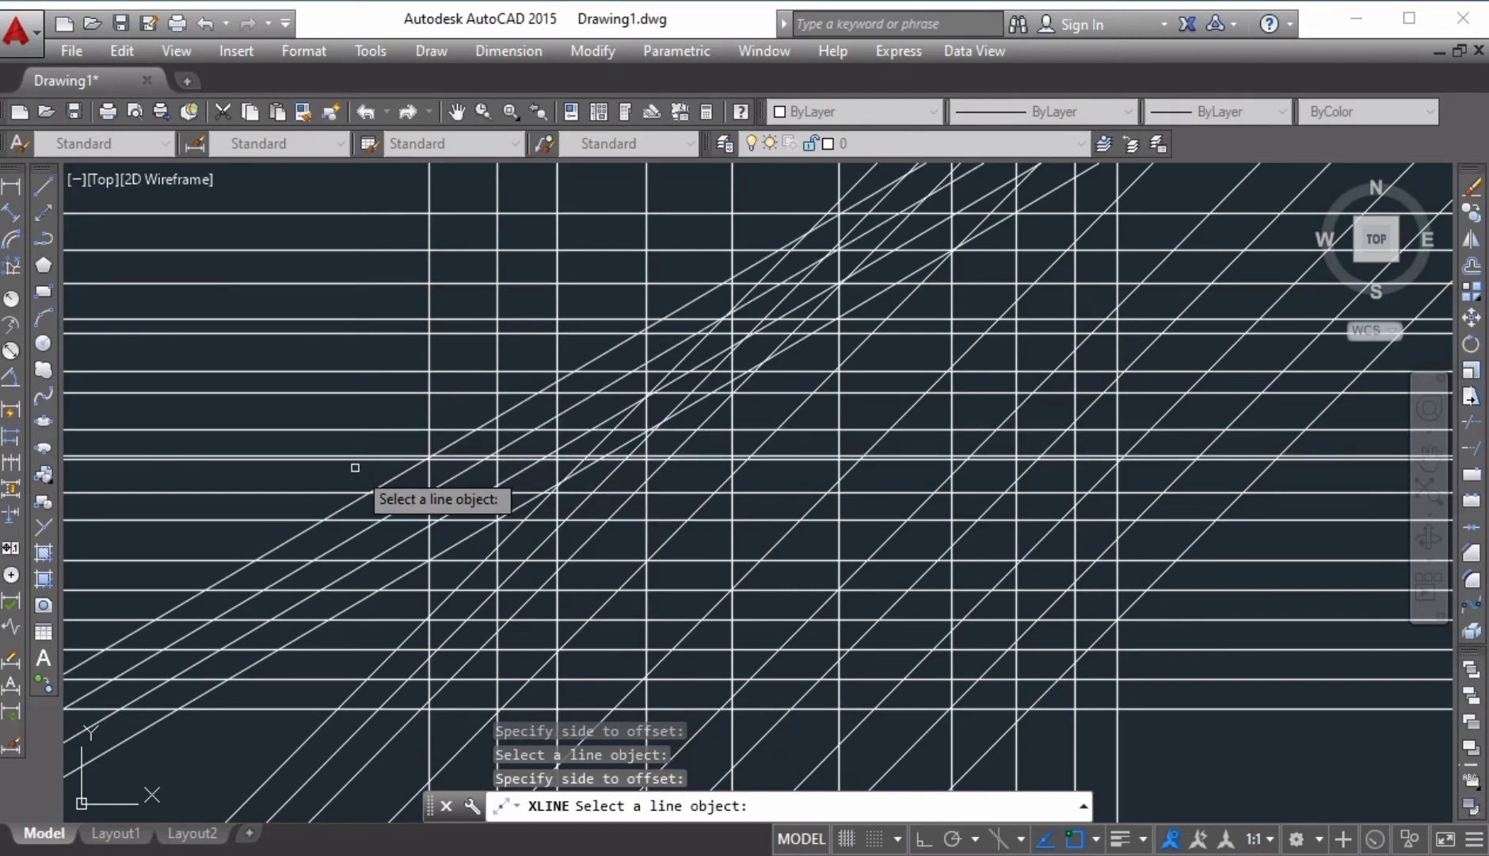
- Offset the horizontal construction line just below the closely spaced pair downward once by the same distance and end the command
left_click(302, 492)
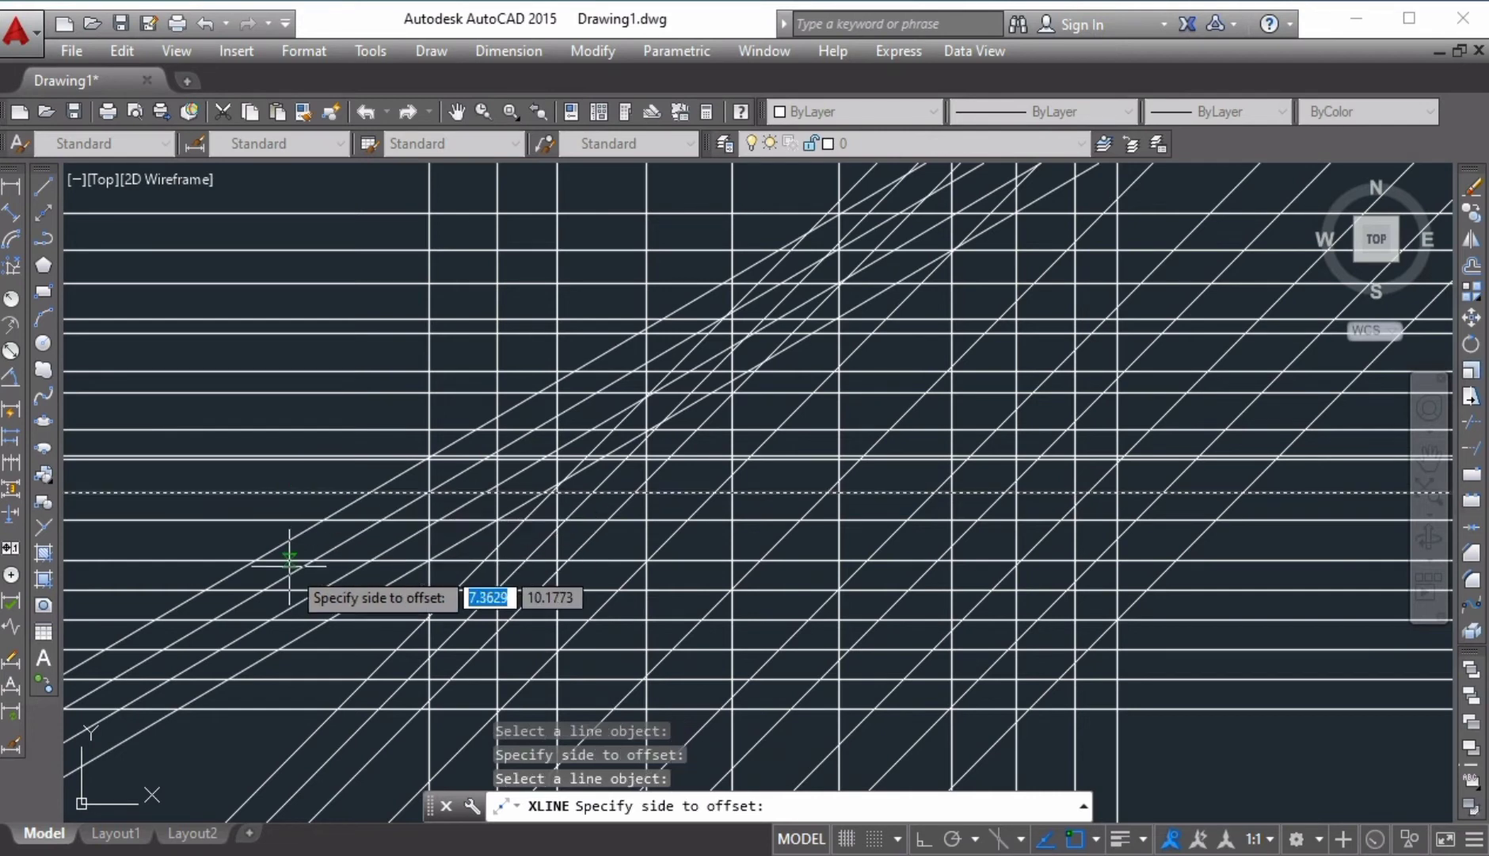
left_click(295, 547)
key("Return")
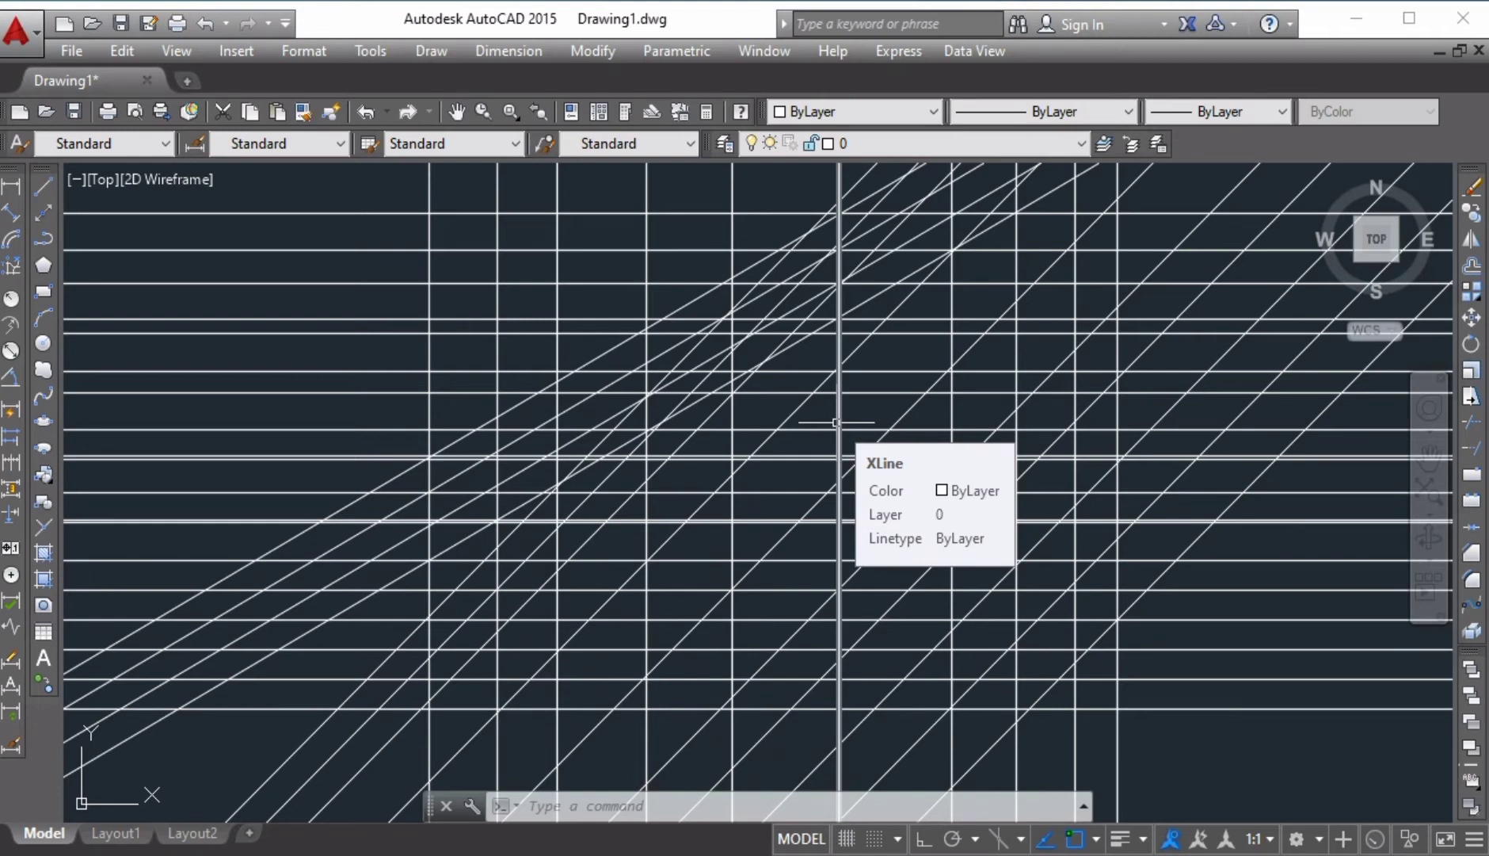
- Erase all construction lines in the drawing with a crossing selection over their intersections
type("E")
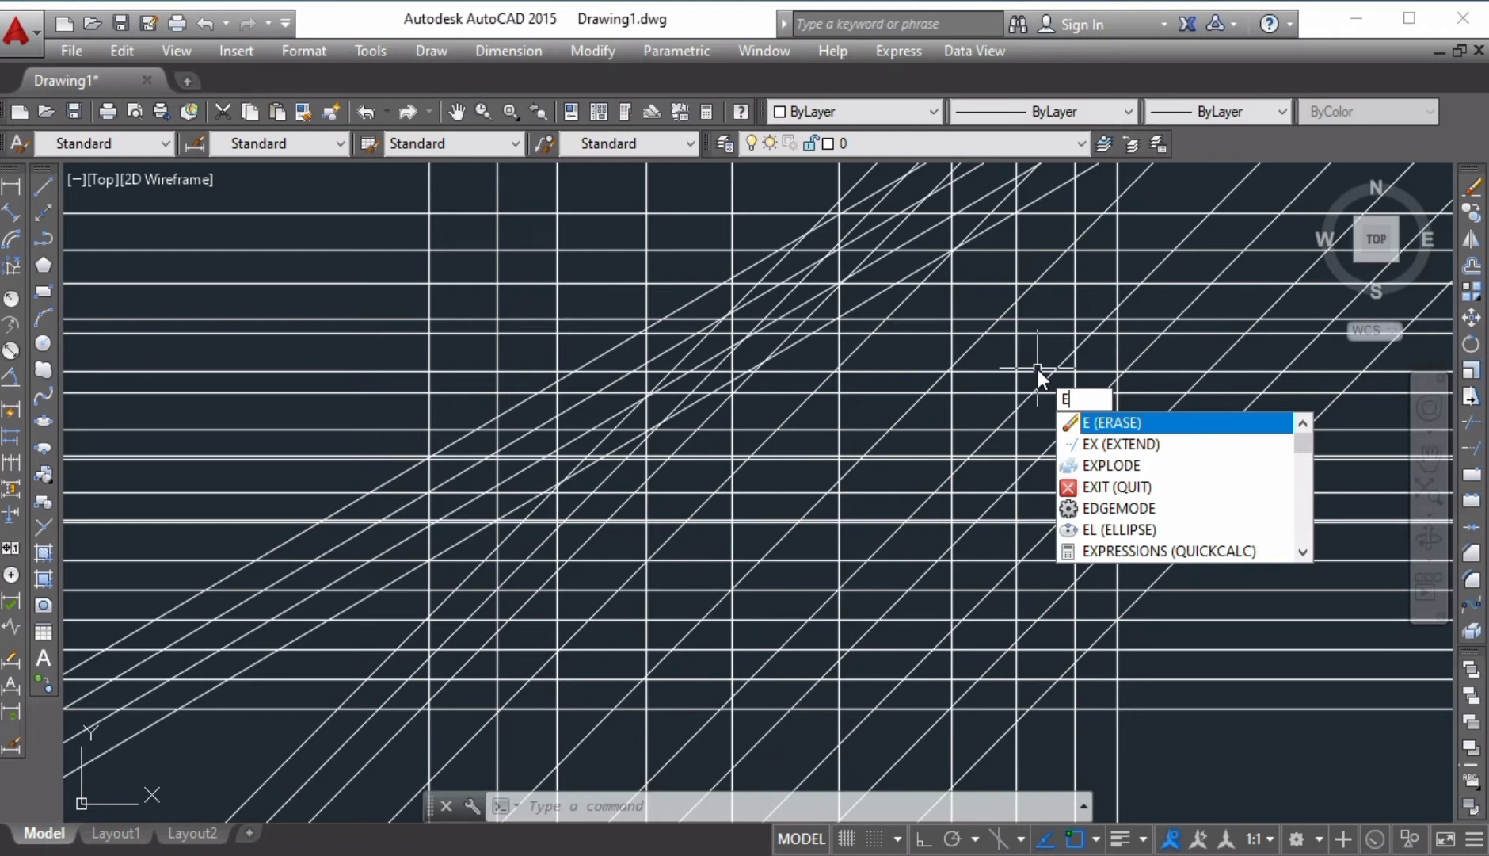
key("Return")
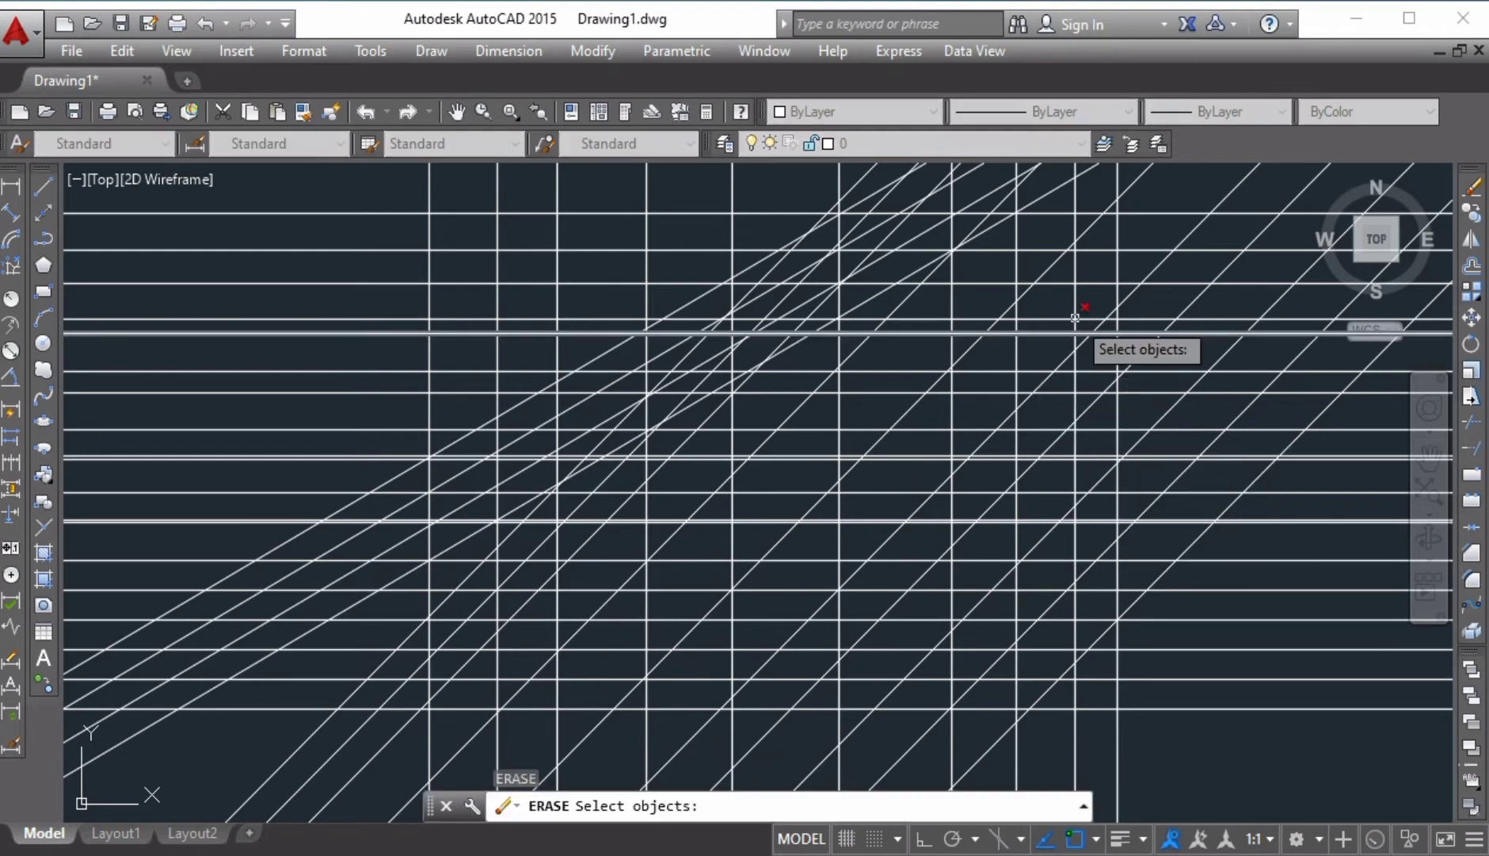
scroll(1100, 276, "down", 3)
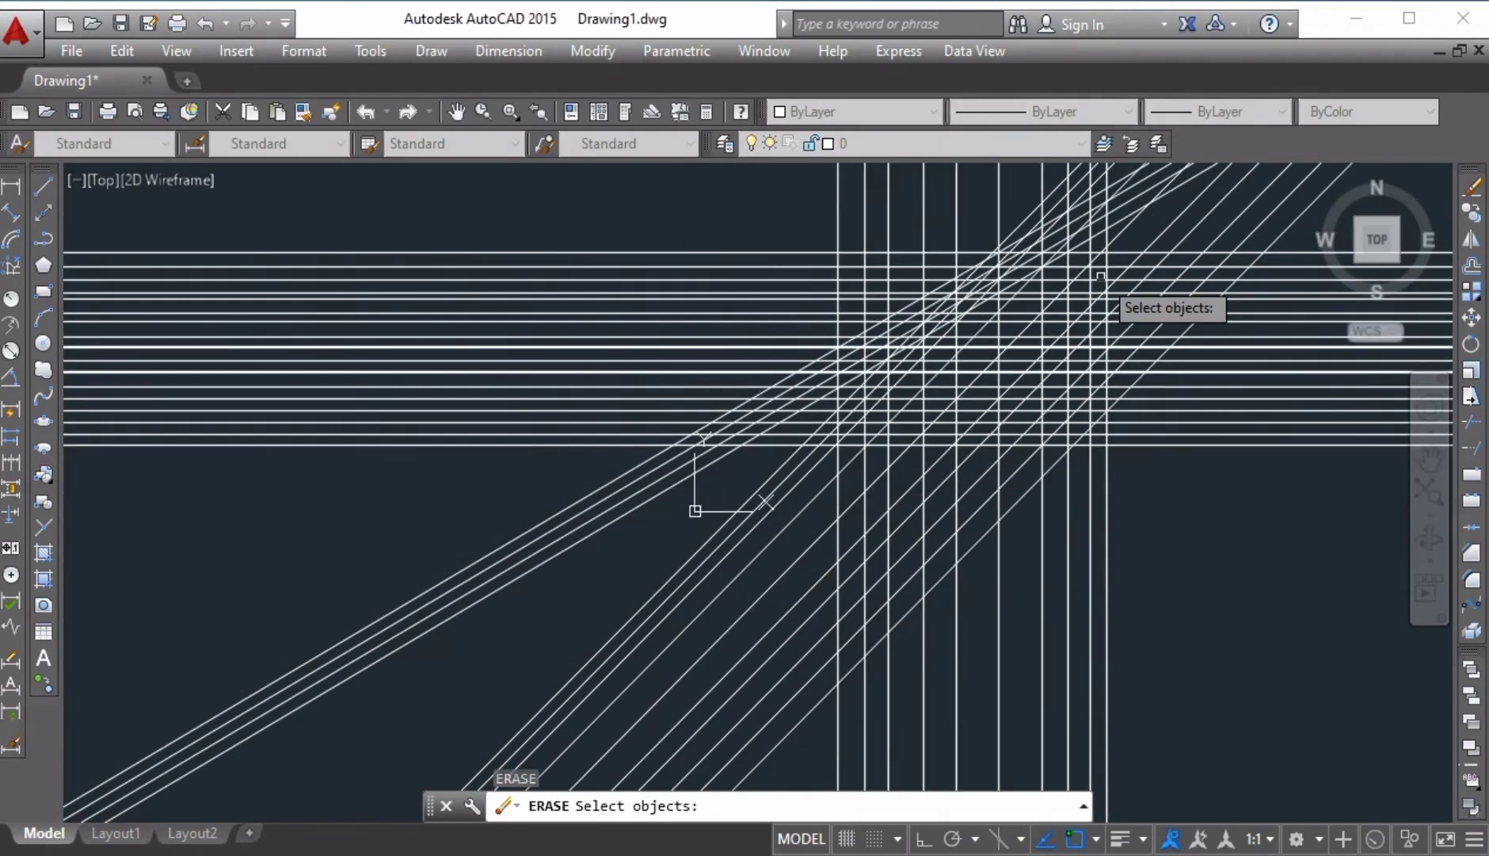
scroll(1140, 289, "down", 3)
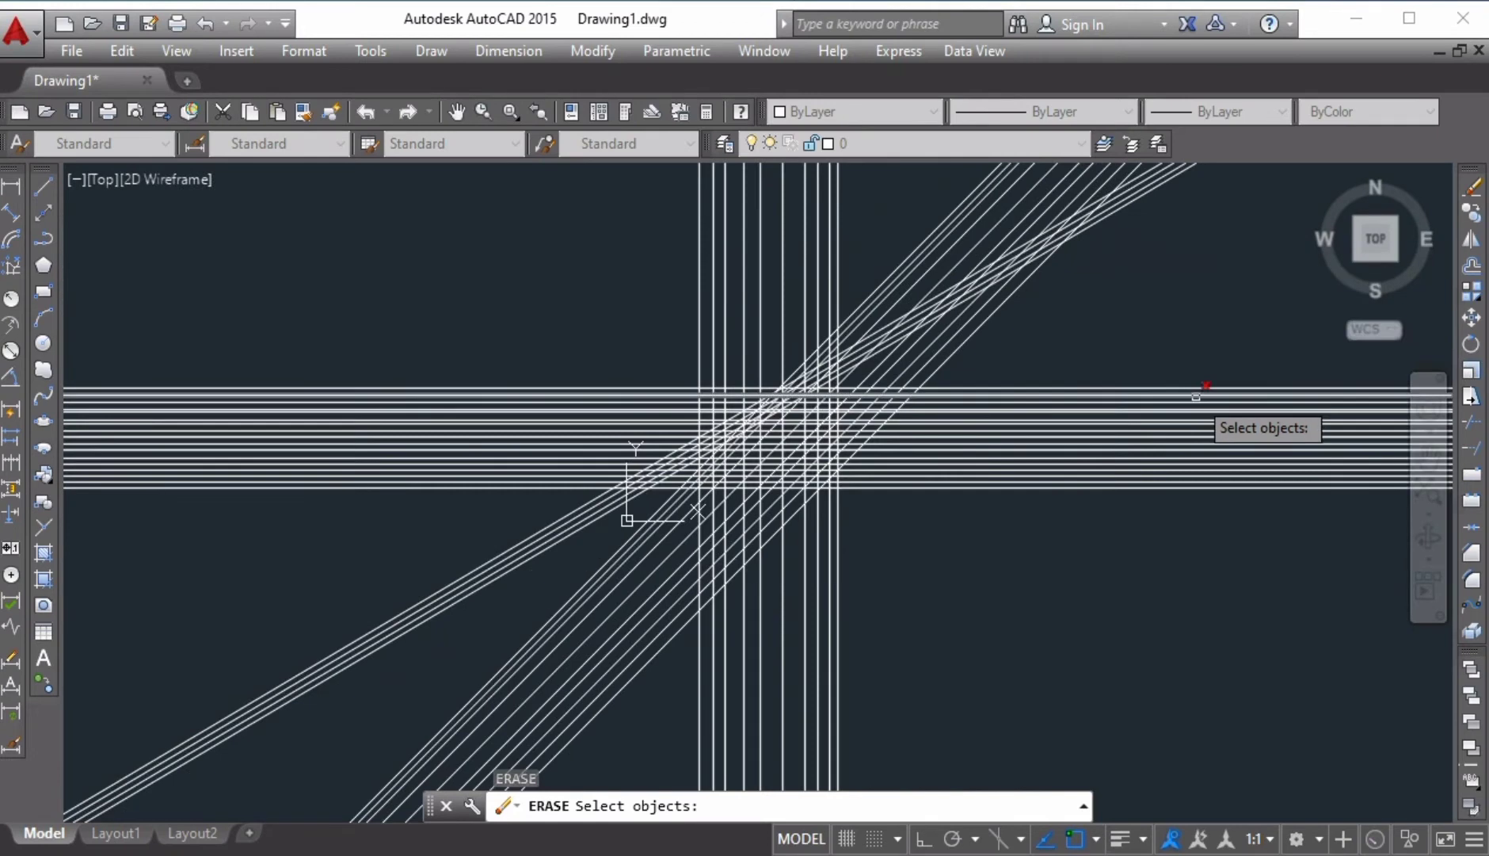
left_click(1106, 319)
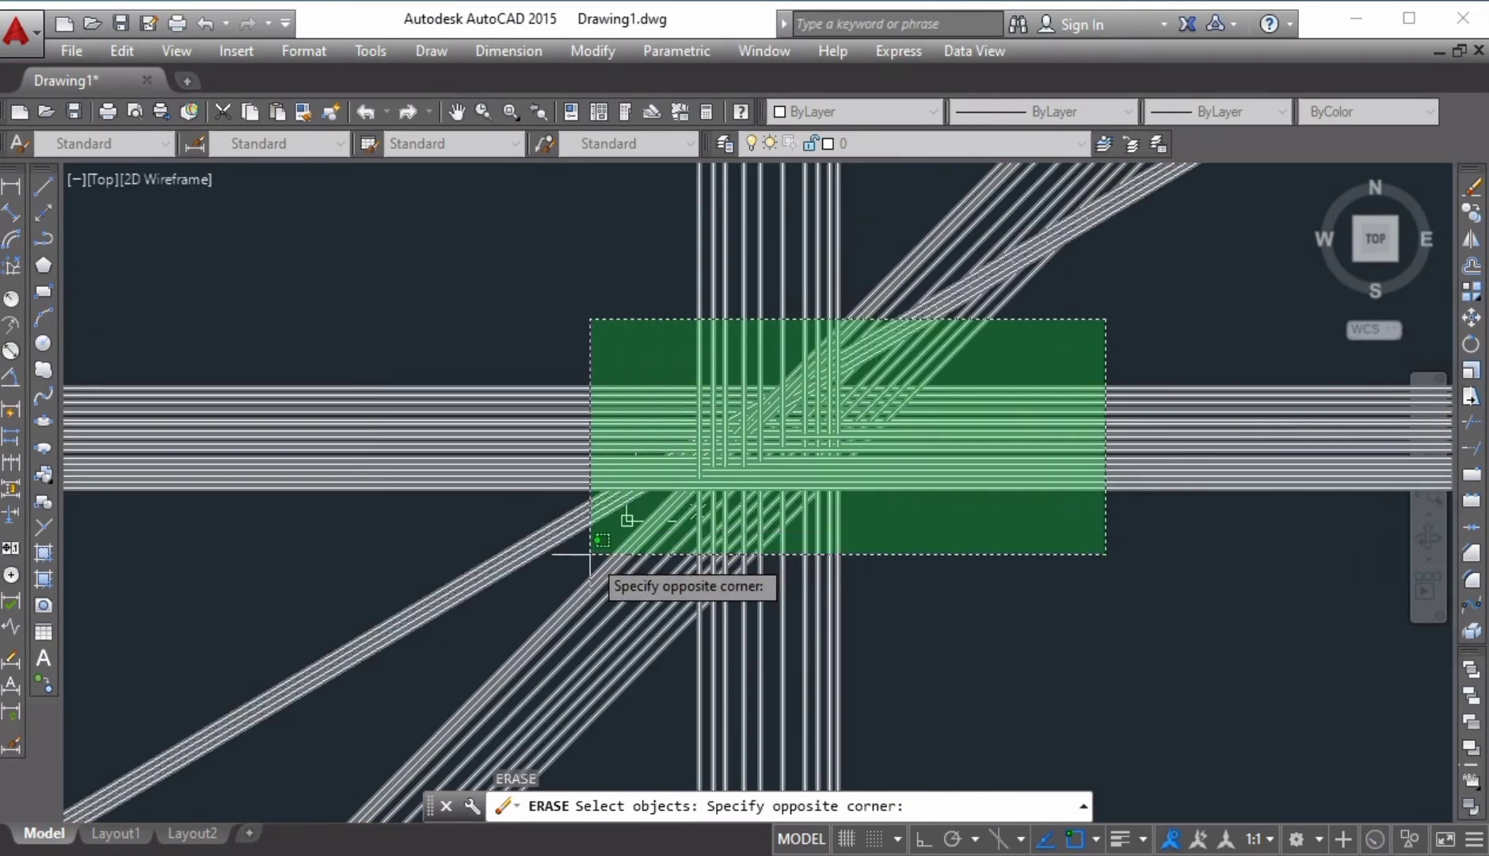
left_click(590, 553)
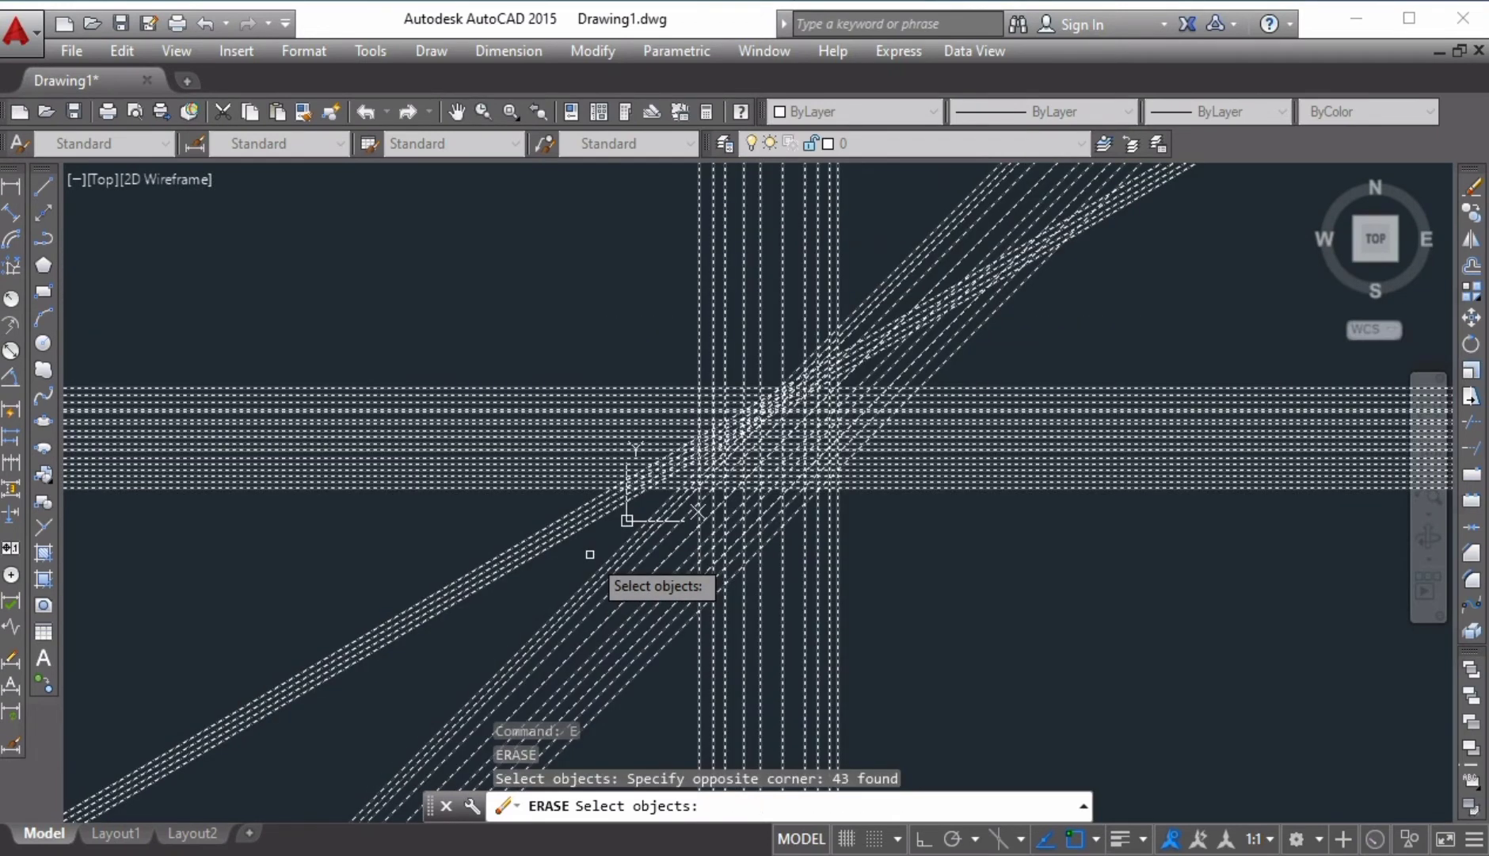
key("Return")
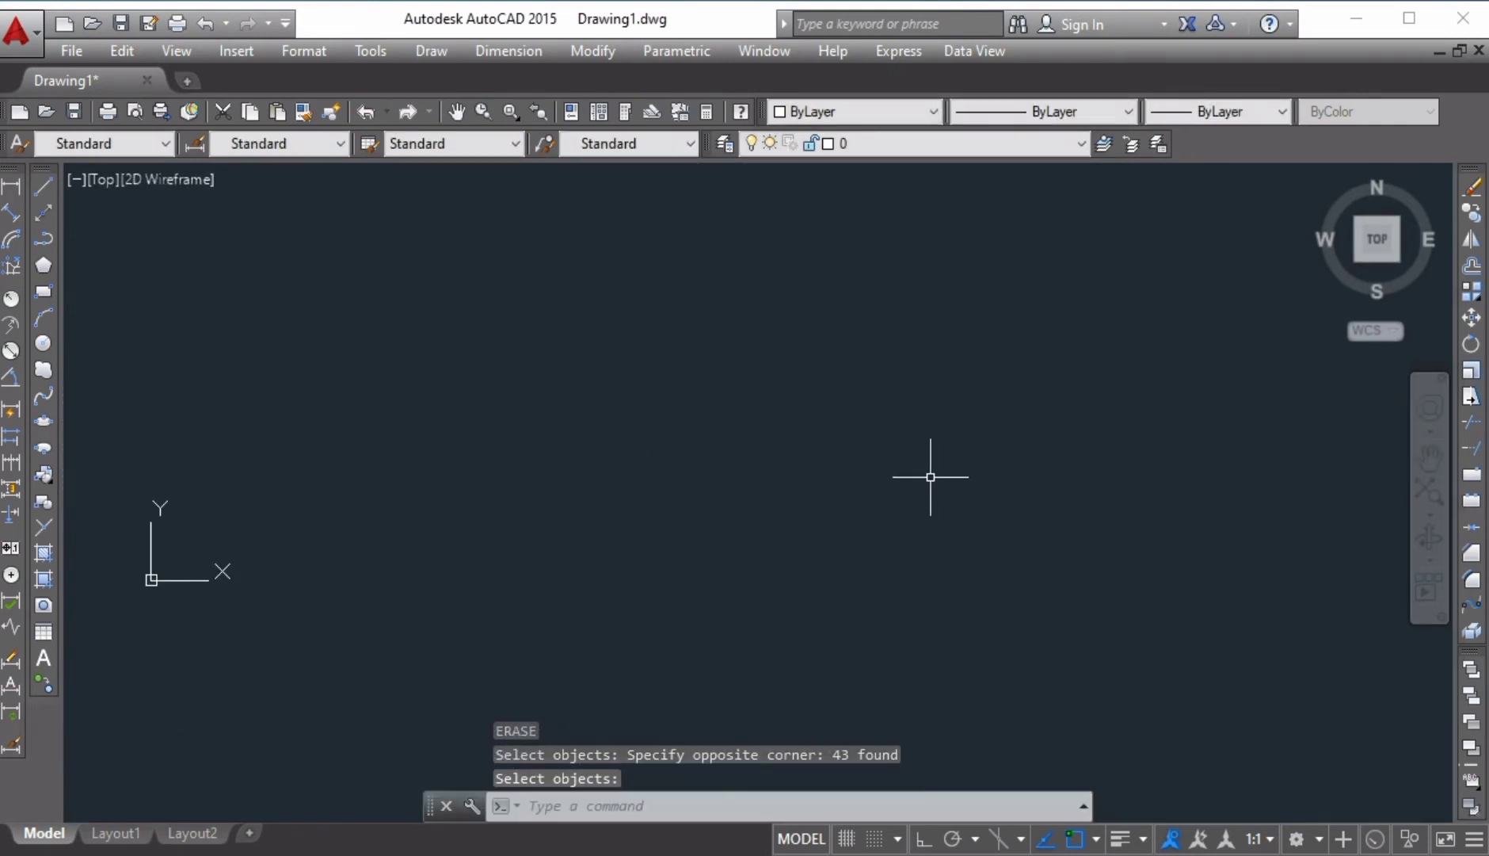
- Draw thirteen rays fanning out in all directions from one start point near the middle of the empty drawing area
mouse_move(722, 413)
middle_mouse_down()
mouse_move(745, 532)
mouse_move(724, 589)
middle_mouse_up()
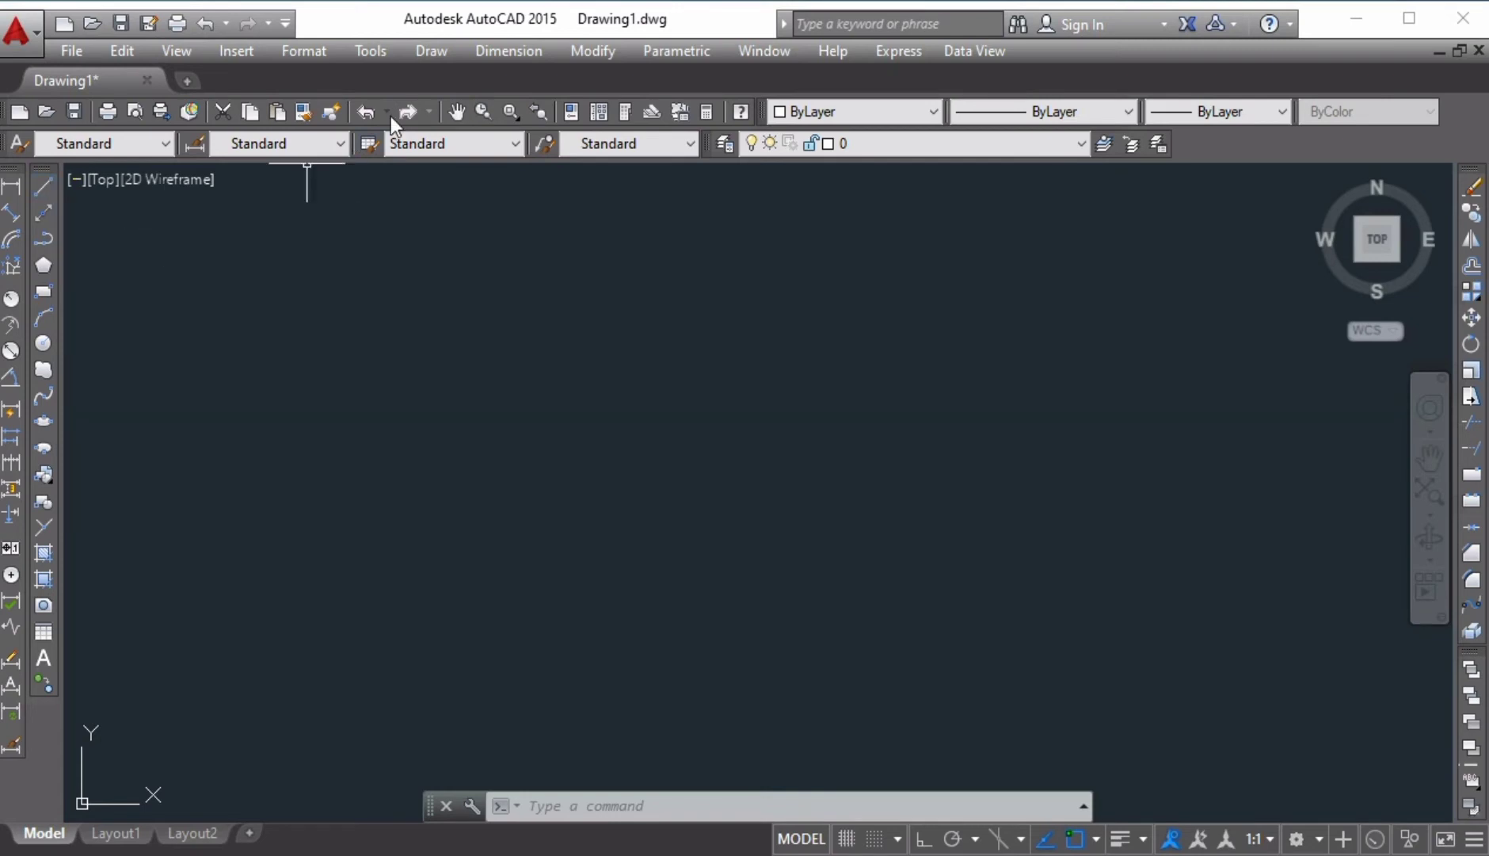
left_click(420, 52)
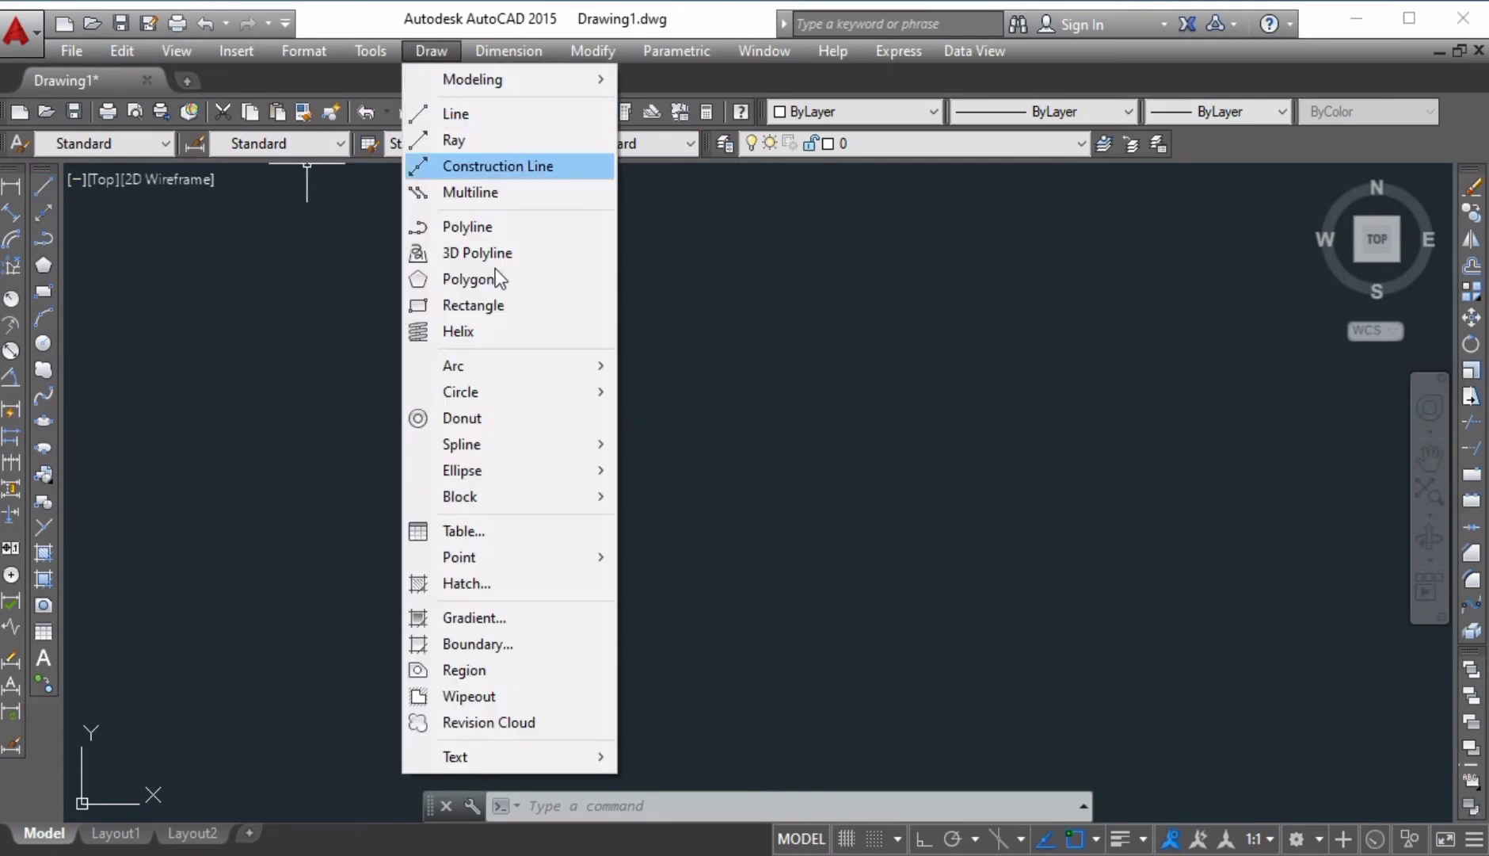
left_click(525, 143)
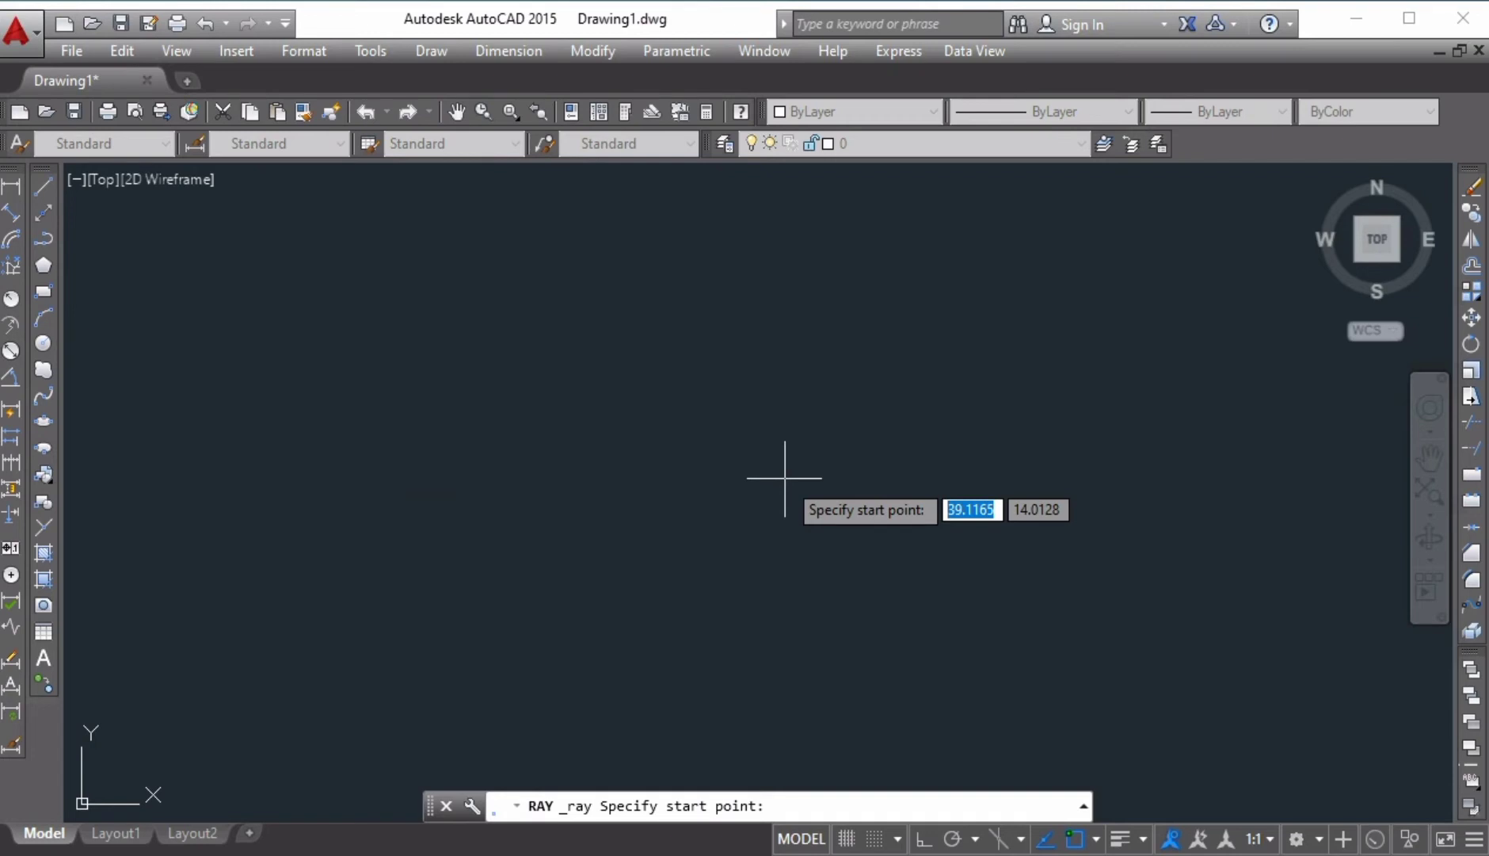
left_click(763, 497)
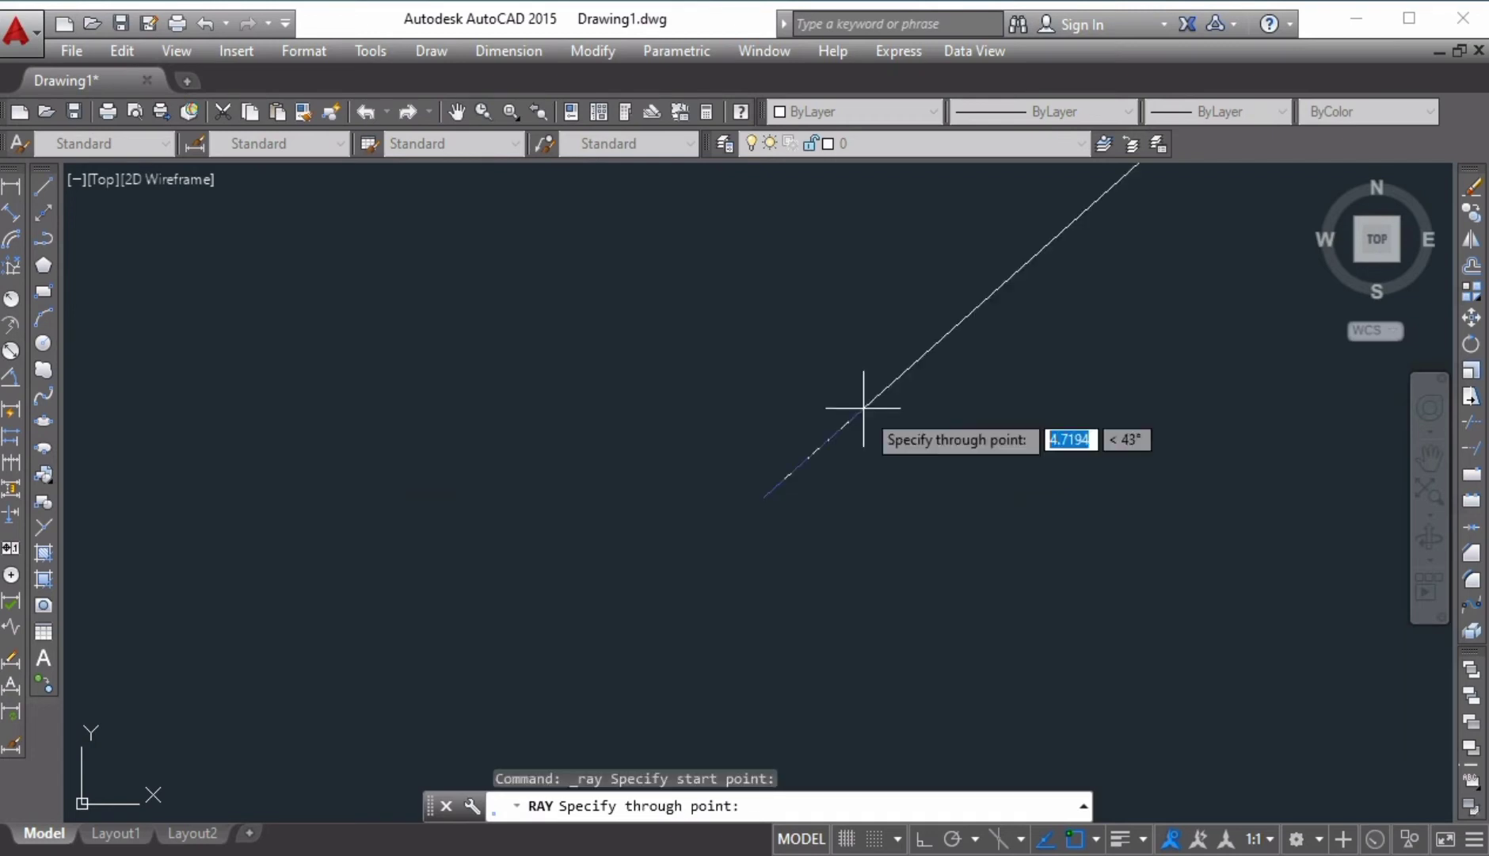
left_click(887, 412)
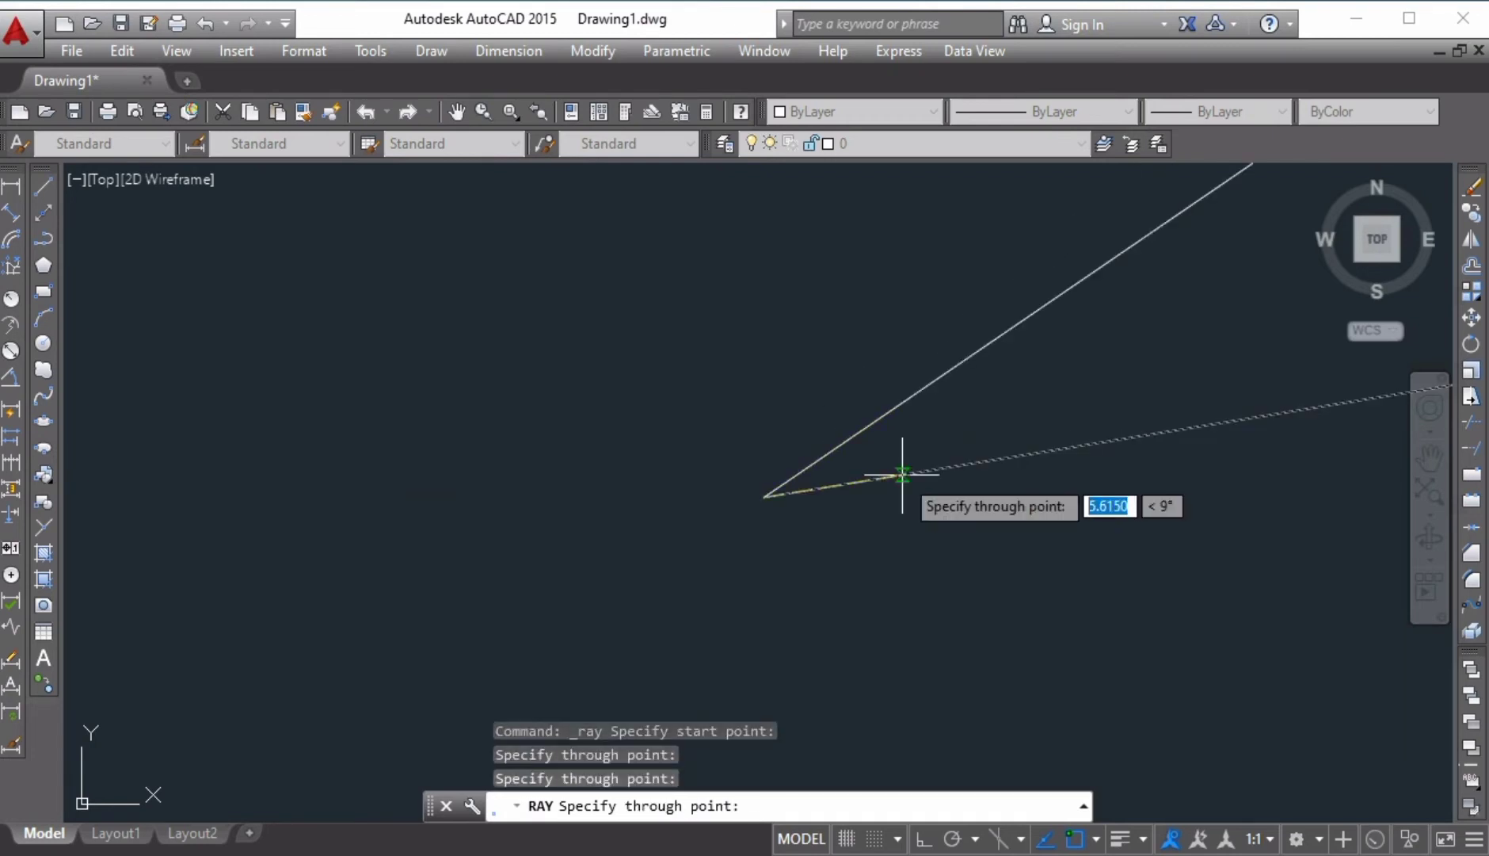
left_click(891, 476)
left_click(951, 587)
left_click(758, 572)
left_click(723, 570)
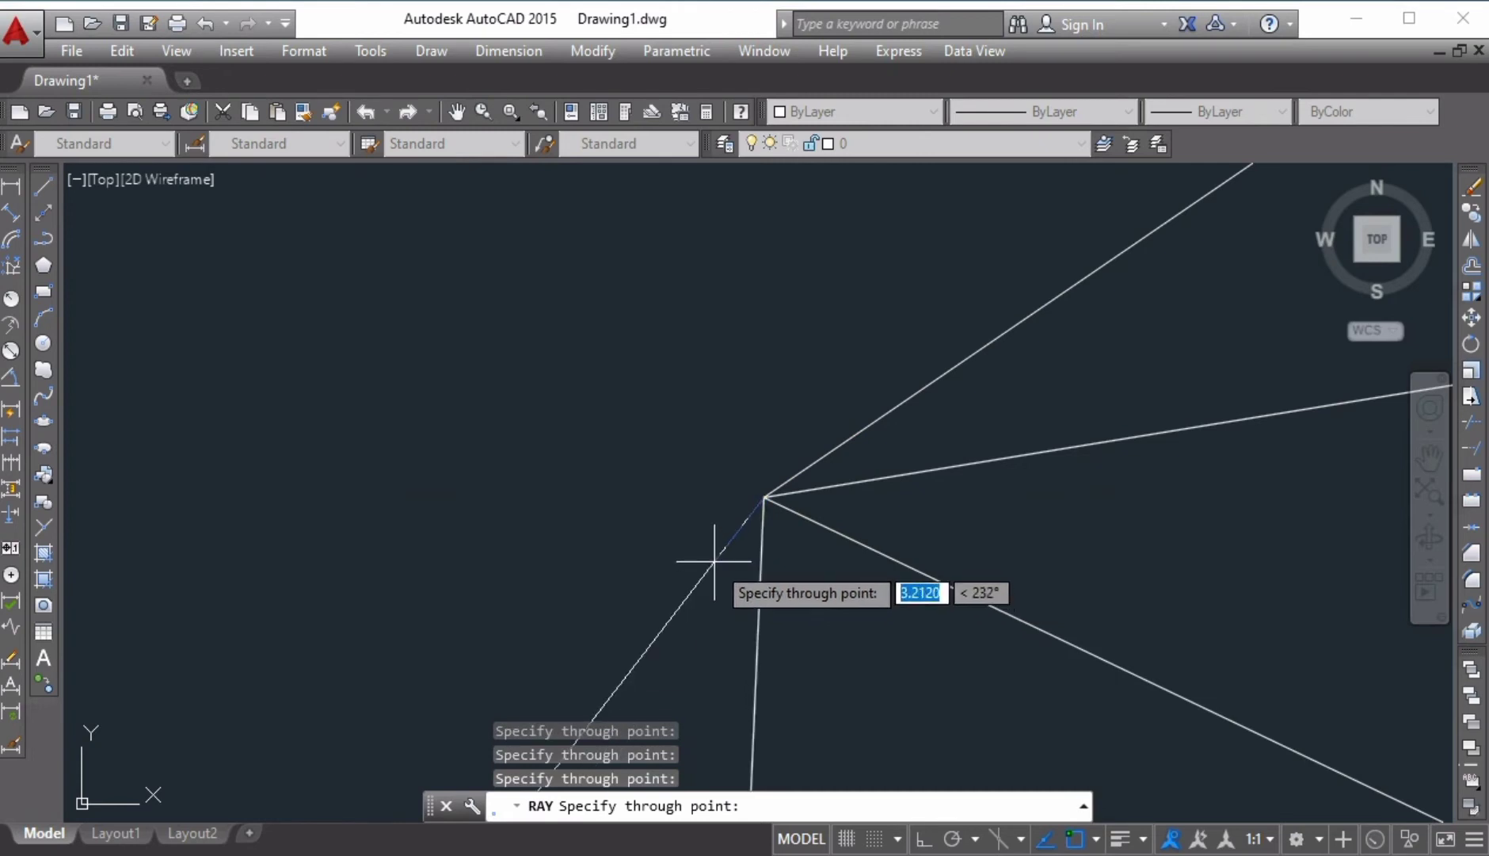
left_click(691, 484)
left_click(724, 434)
left_click(792, 432)
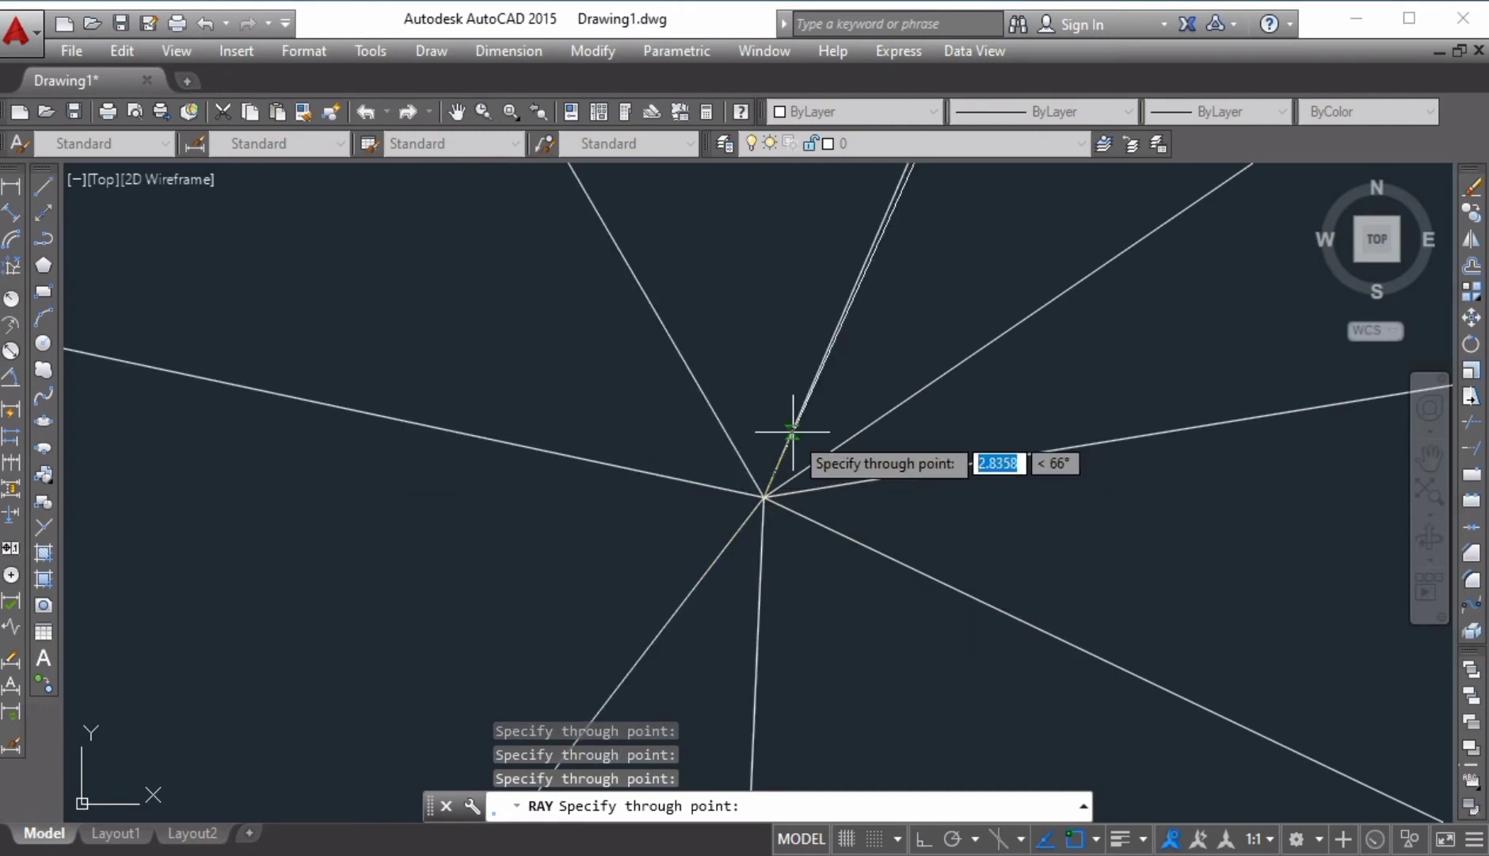
left_click(915, 517)
left_click(887, 625)
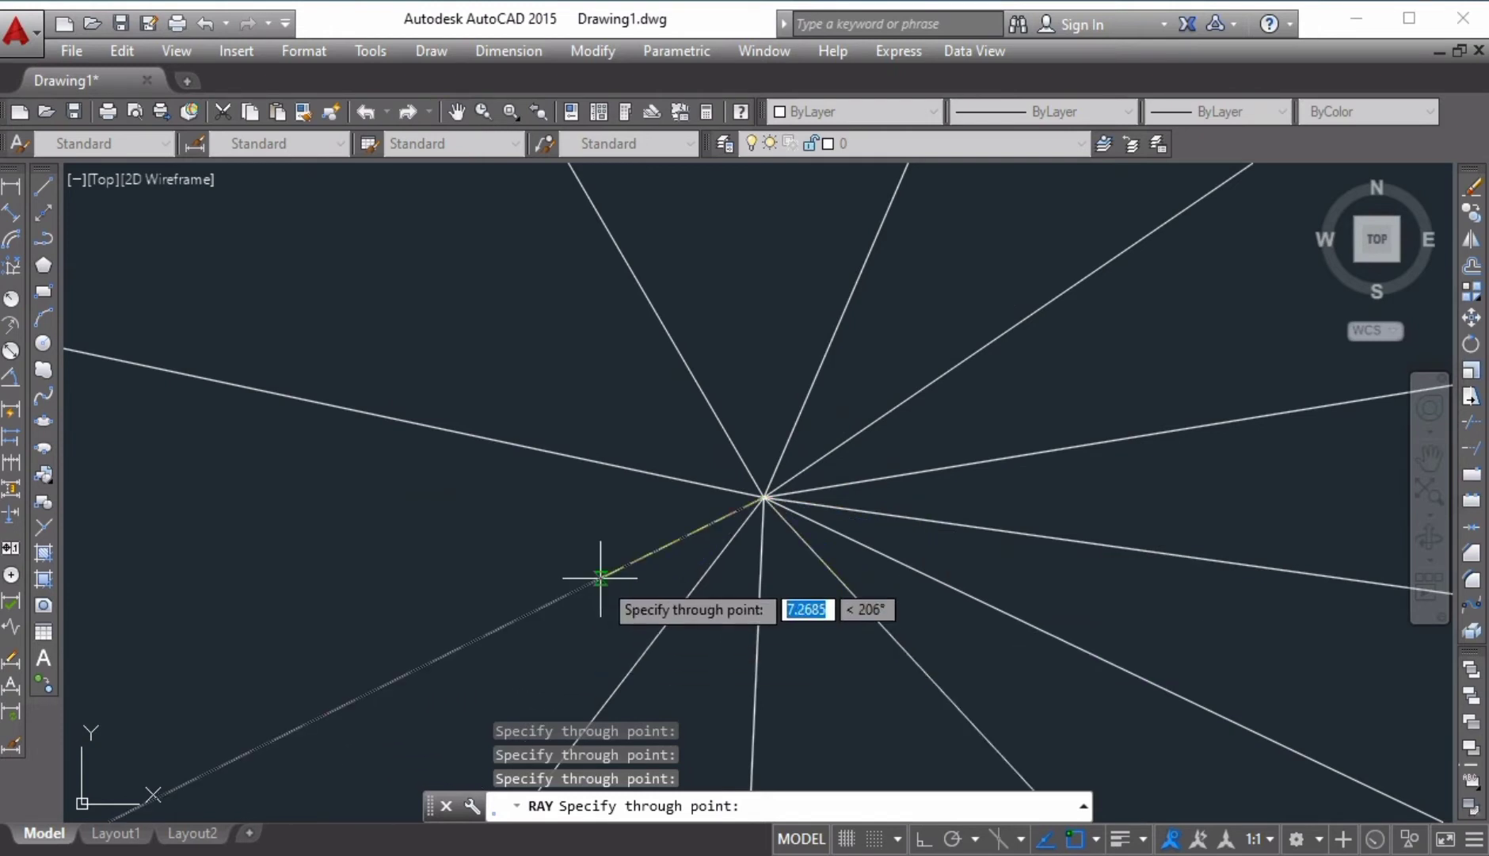
left_click(600, 577)
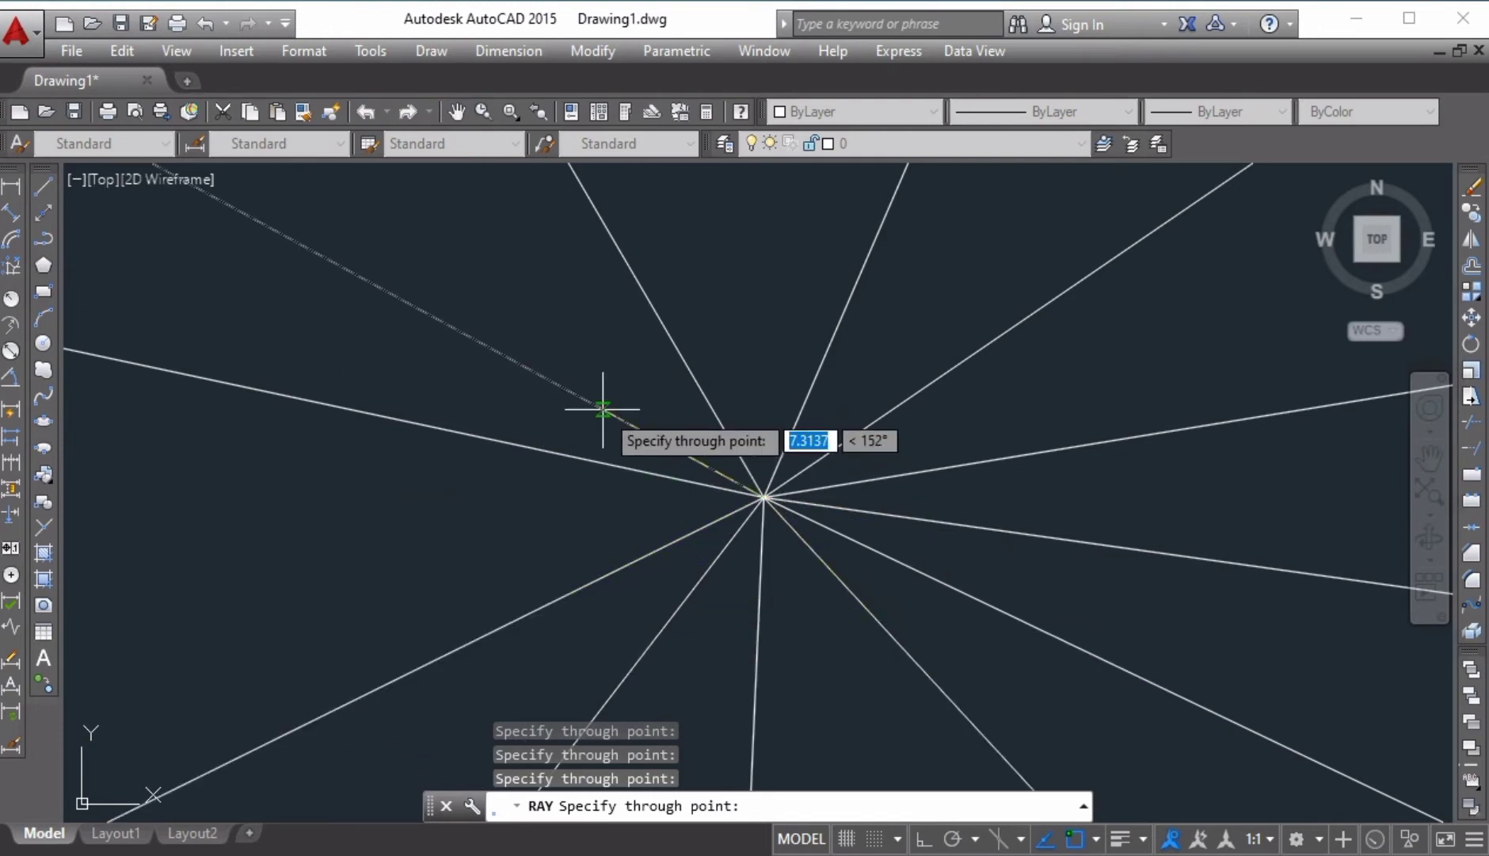
left_click(603, 410)
left_click(771, 356)
key("Return")
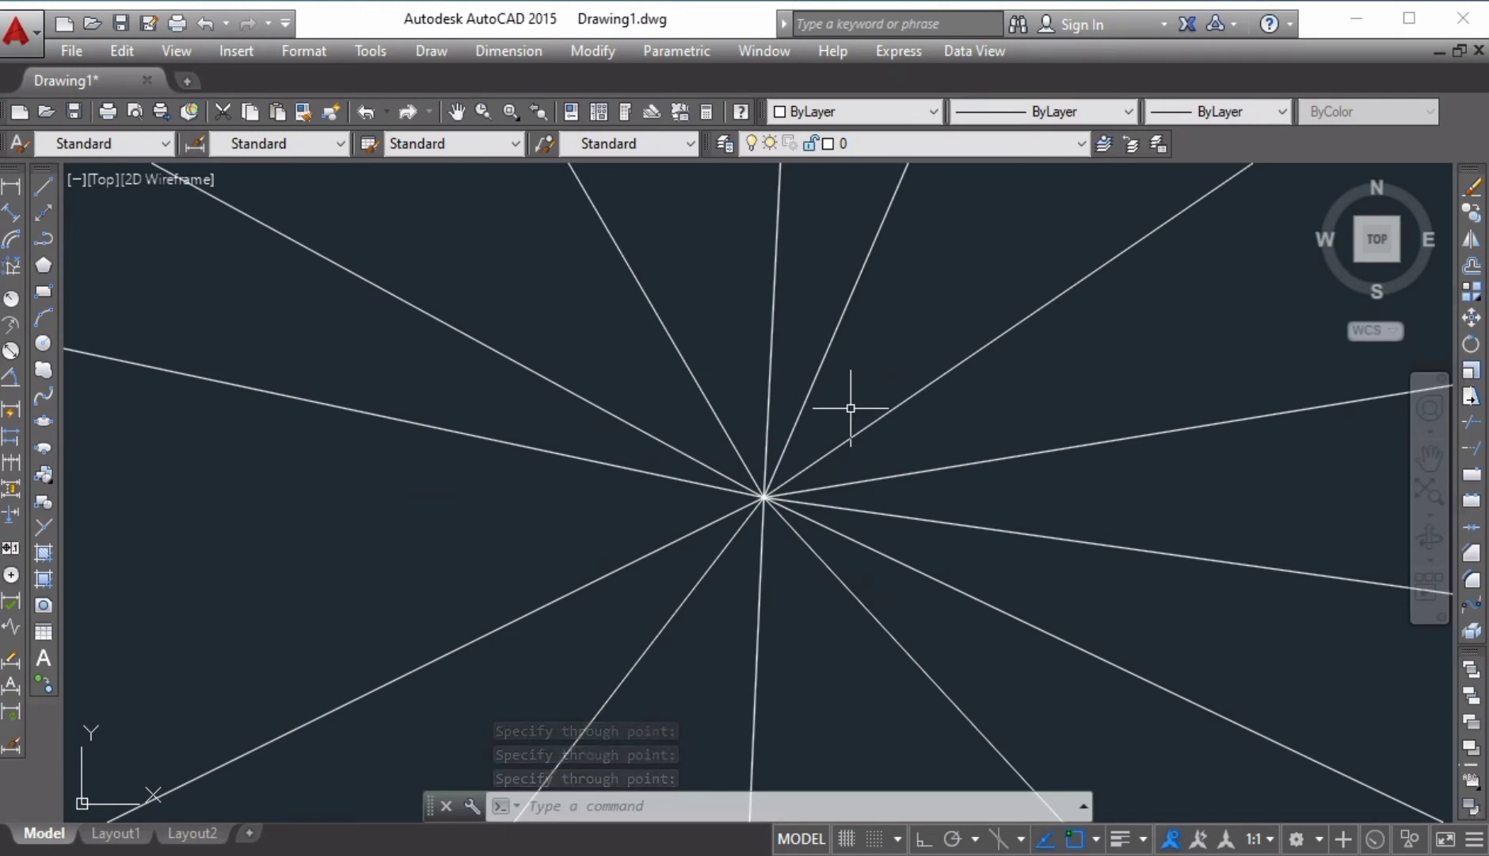
- Draw a second fan of eleven rays from a start point to the upper right of the first fan's centre
type("RA")
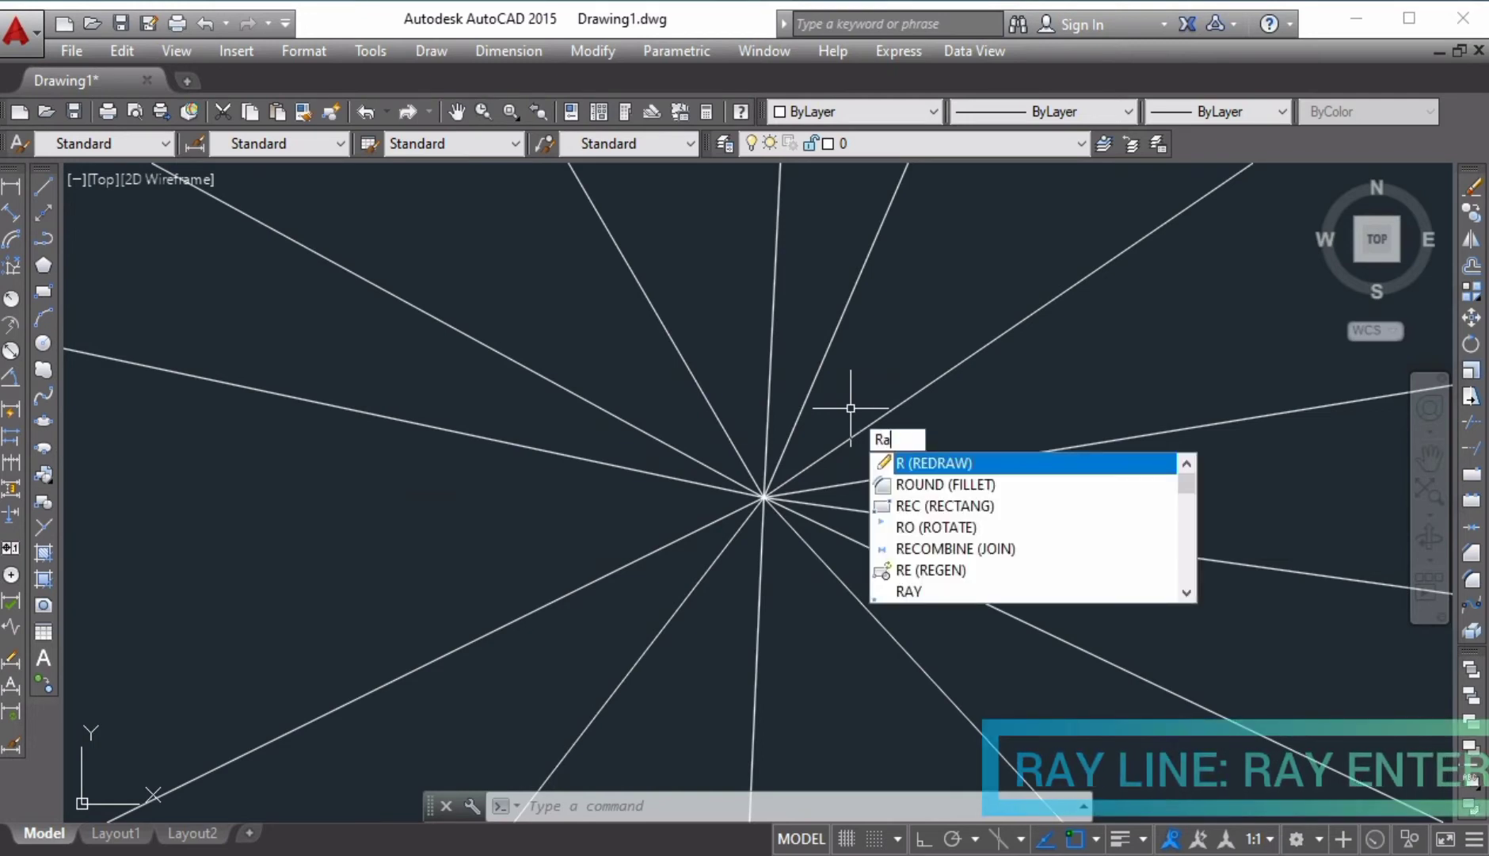
type("Y")
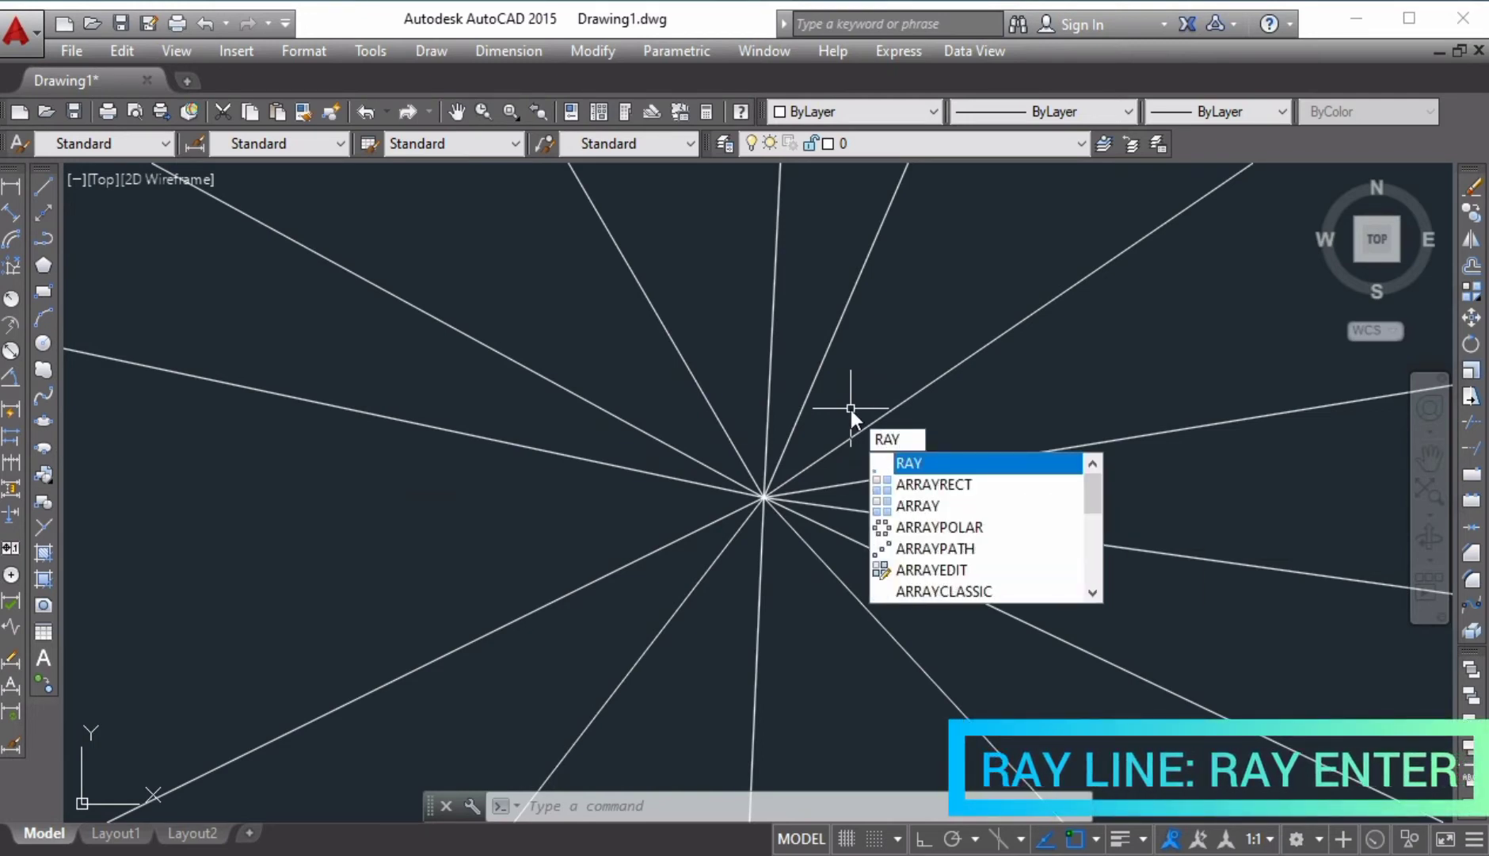
key("Return")
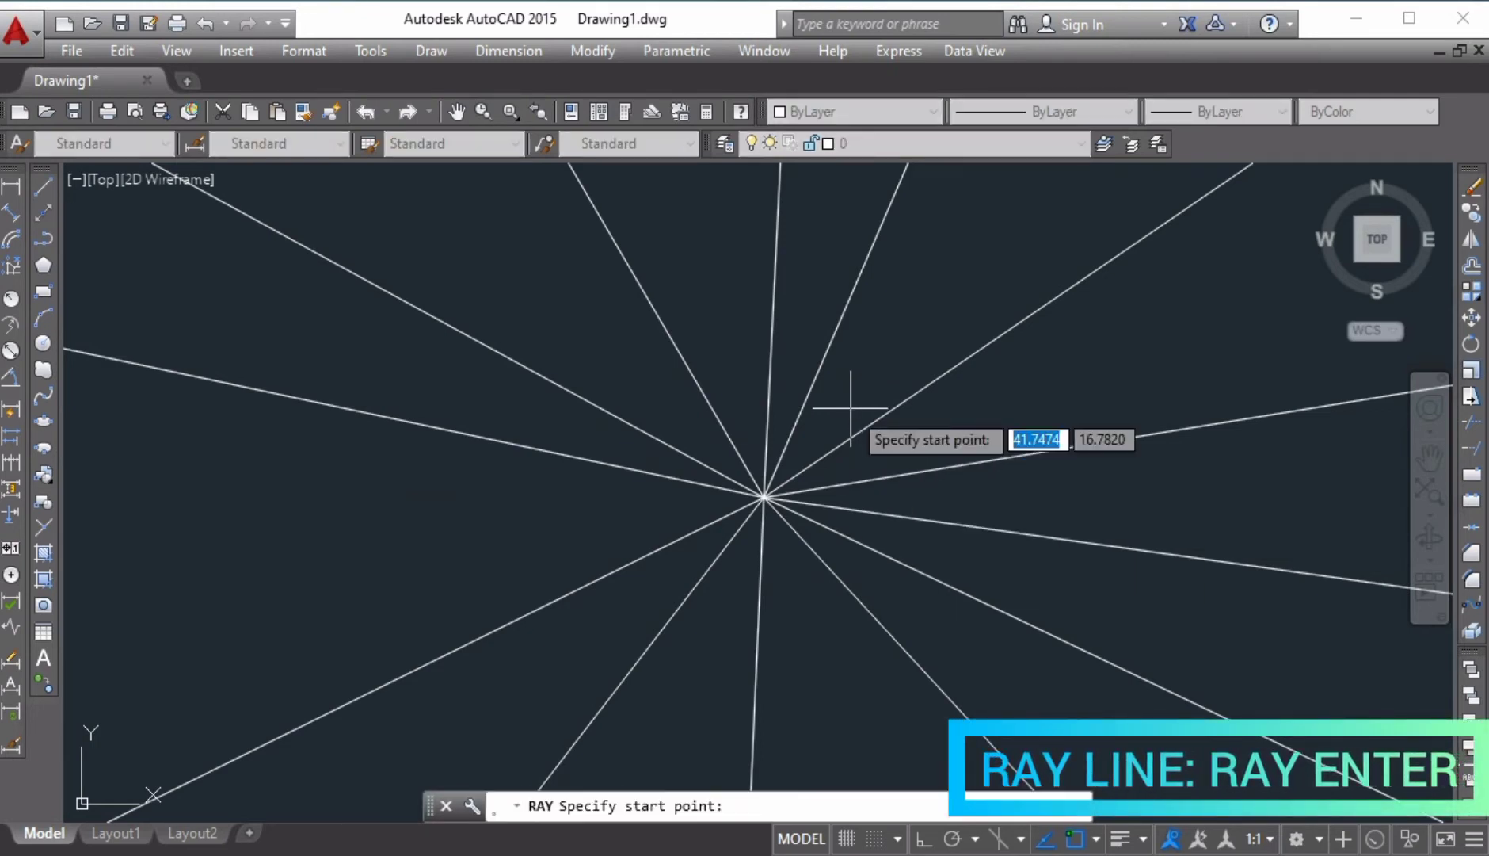
left_click(1017, 415)
left_click(1026, 480)
left_click(886, 497)
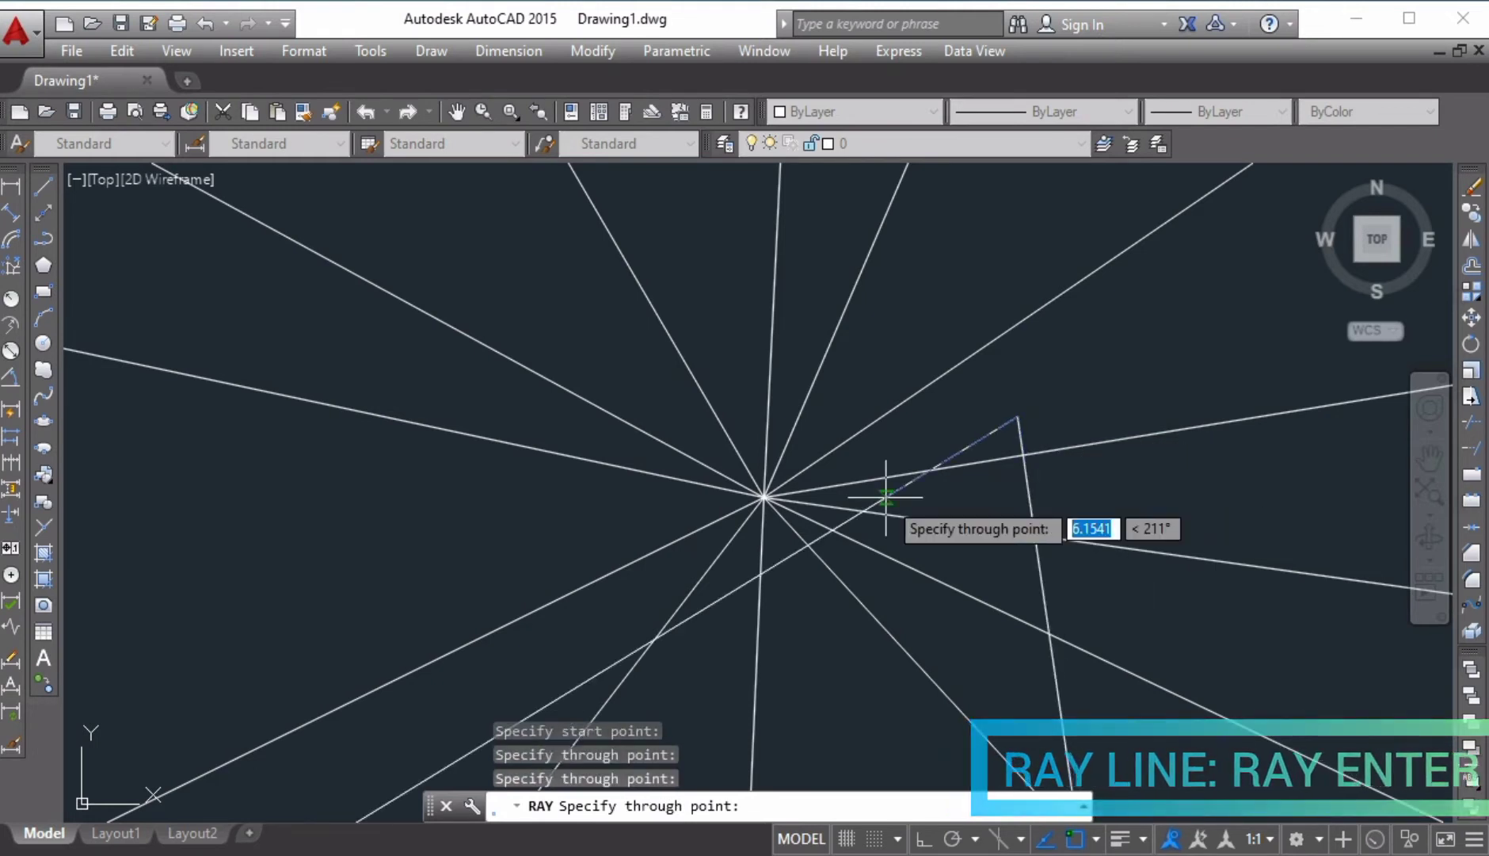
left_click(878, 381)
left_click(958, 330)
left_click(1118, 335)
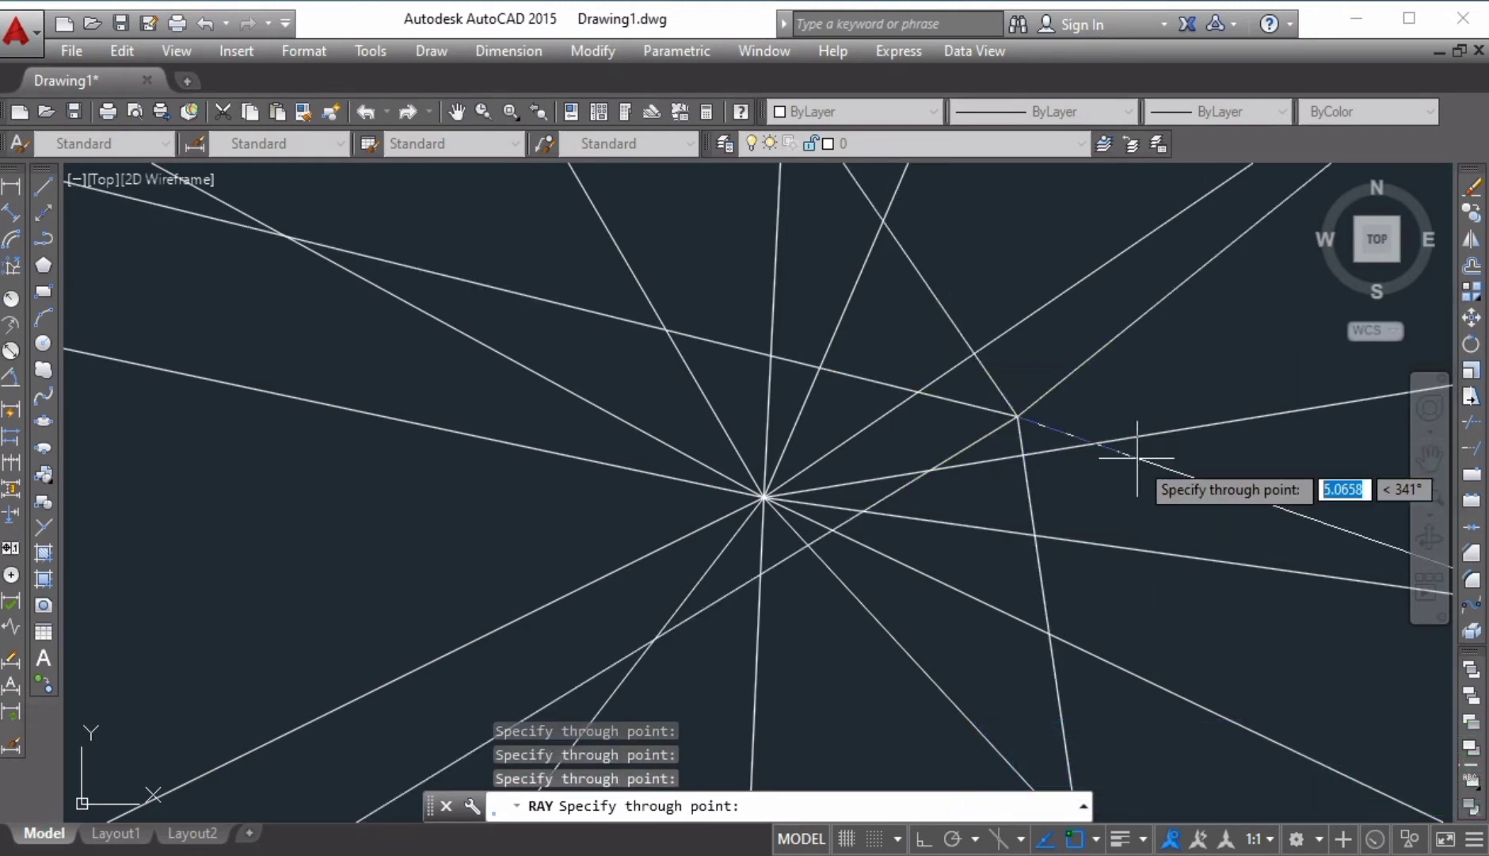
left_click(1137, 457)
left_click(980, 565)
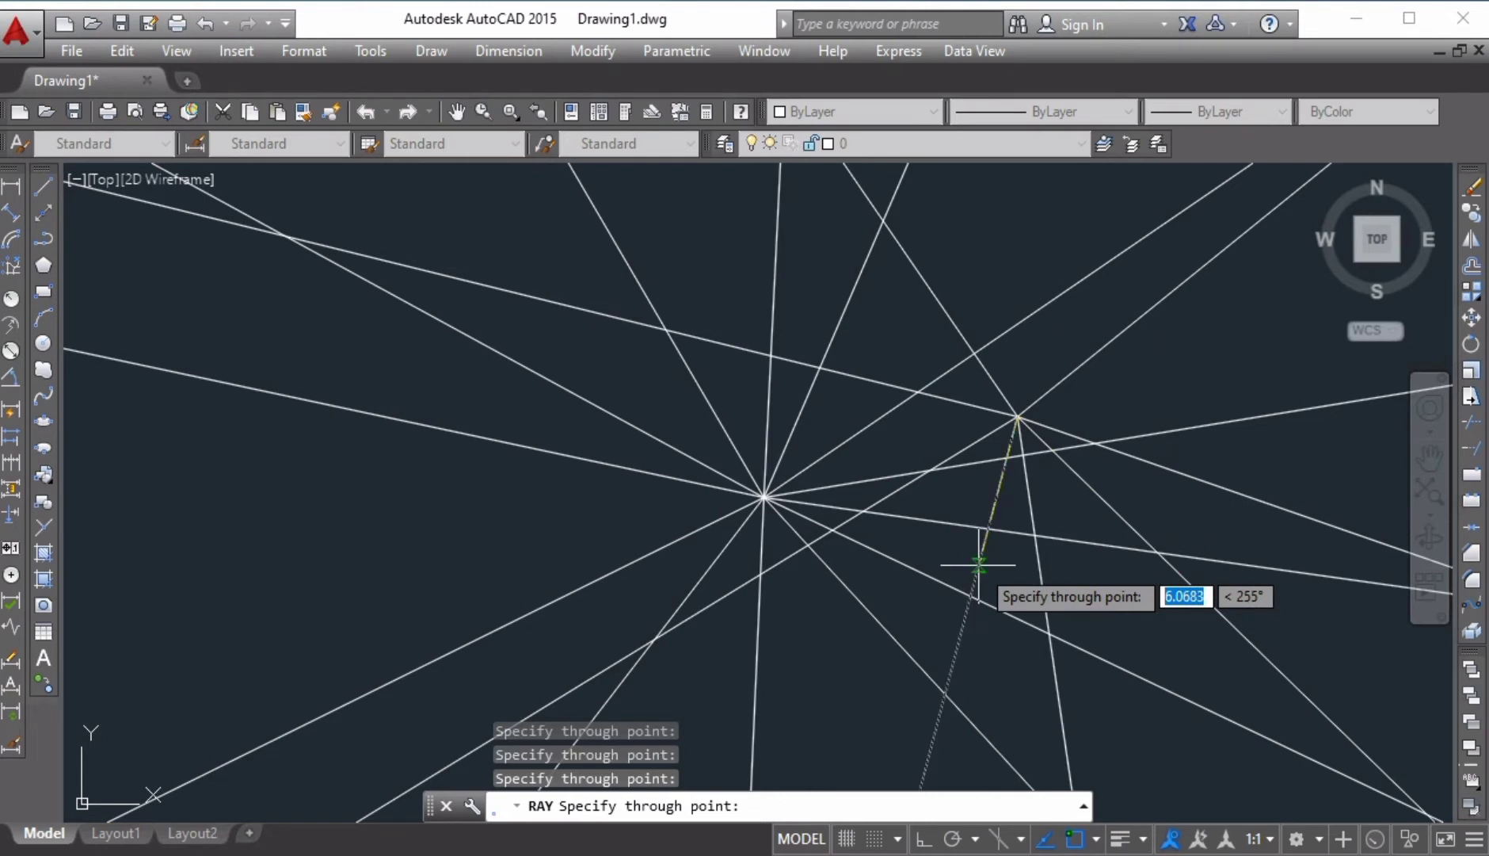
left_click(816, 433)
left_click(860, 339)
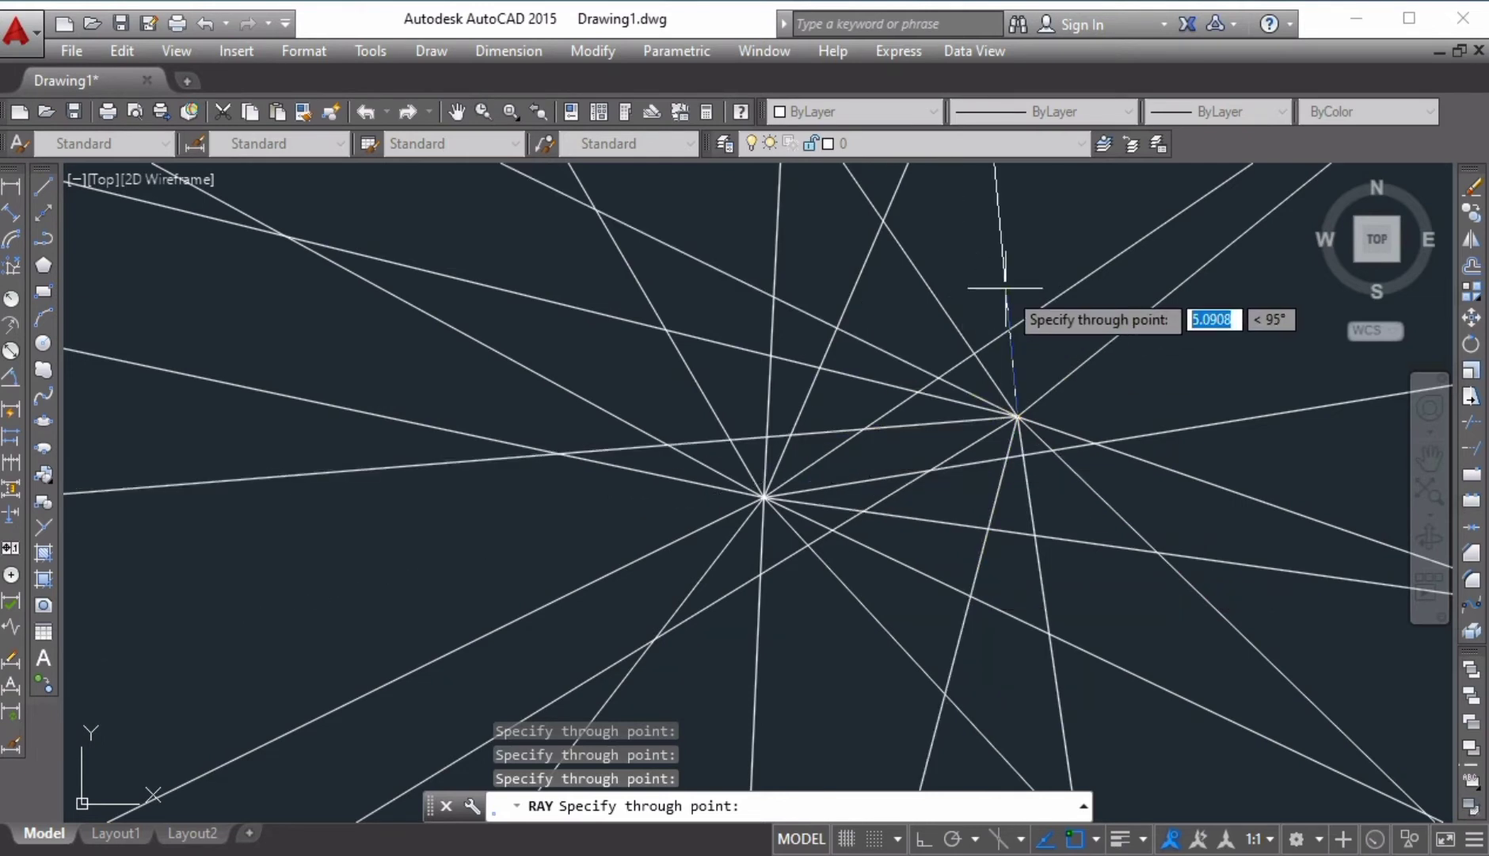
left_click(1005, 291)
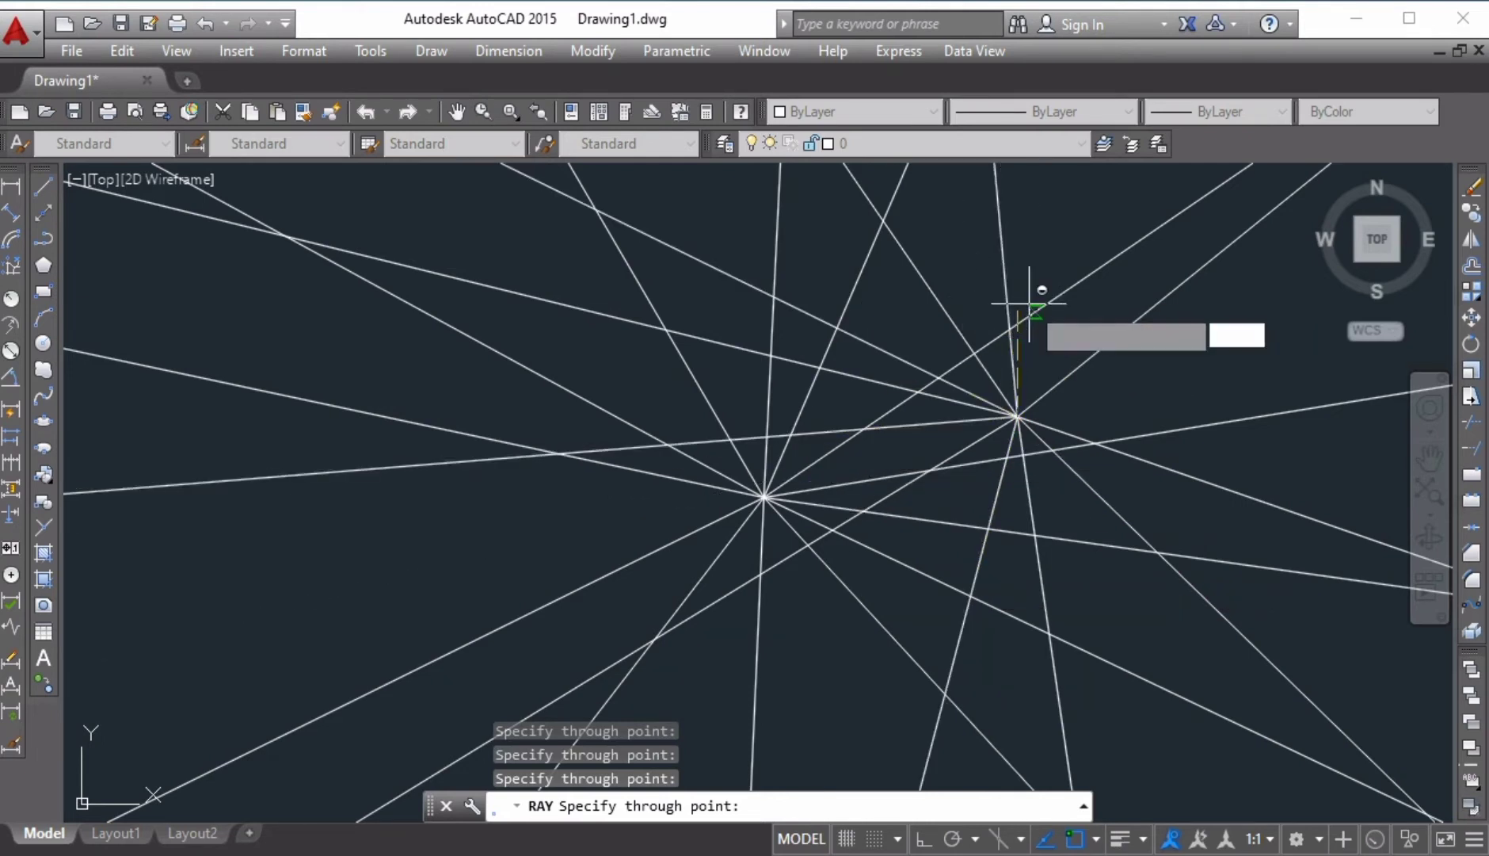
- Add a steep up-right ray and, with Ortho on, a horizontal ray to the right from the second fan's centre, leaving Ortho off
key("F8")
left_click(1063, 288)
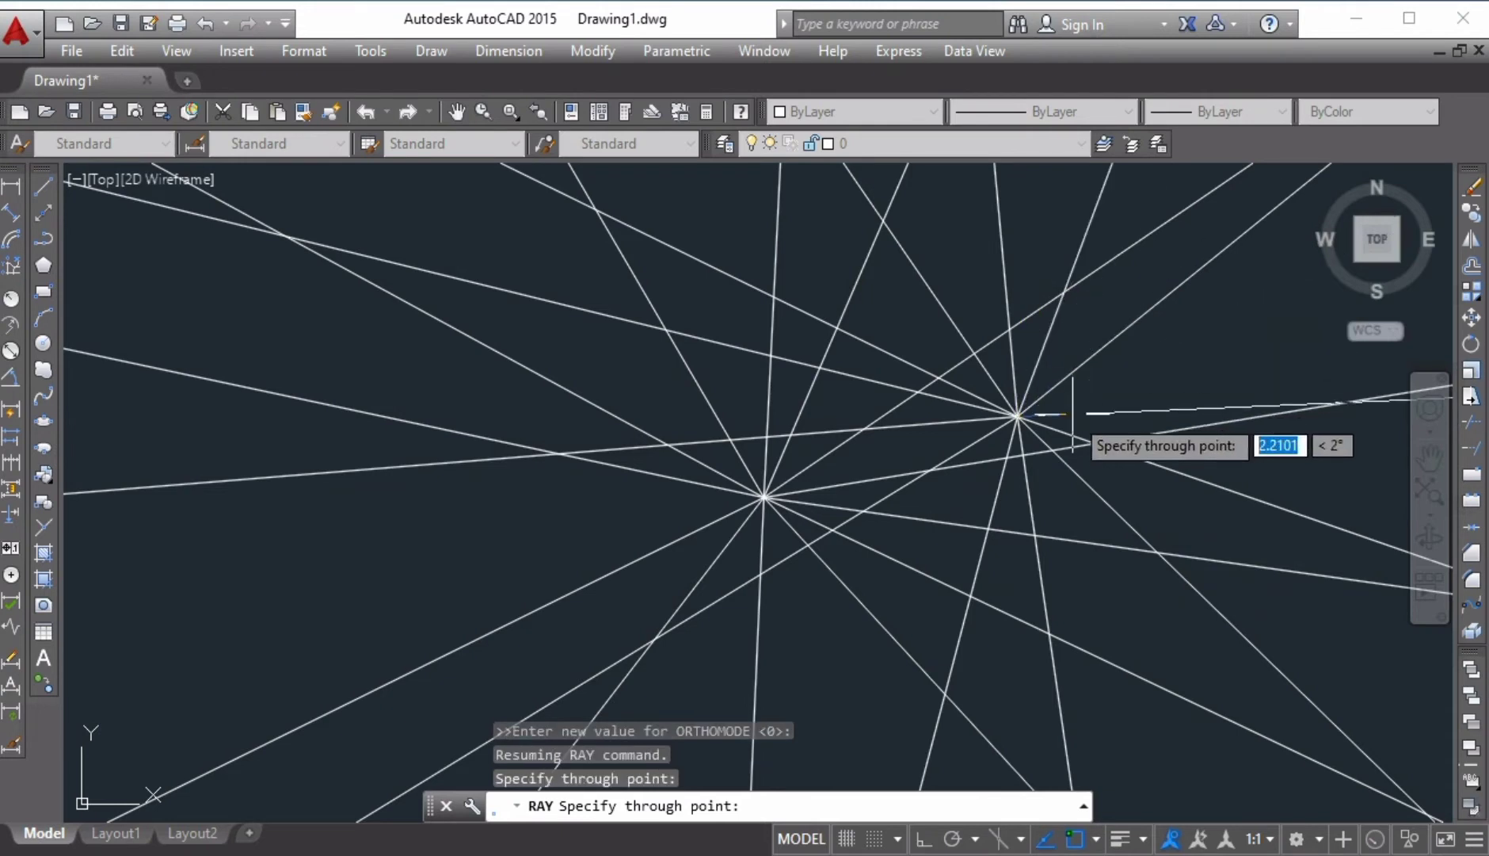
key("F8")
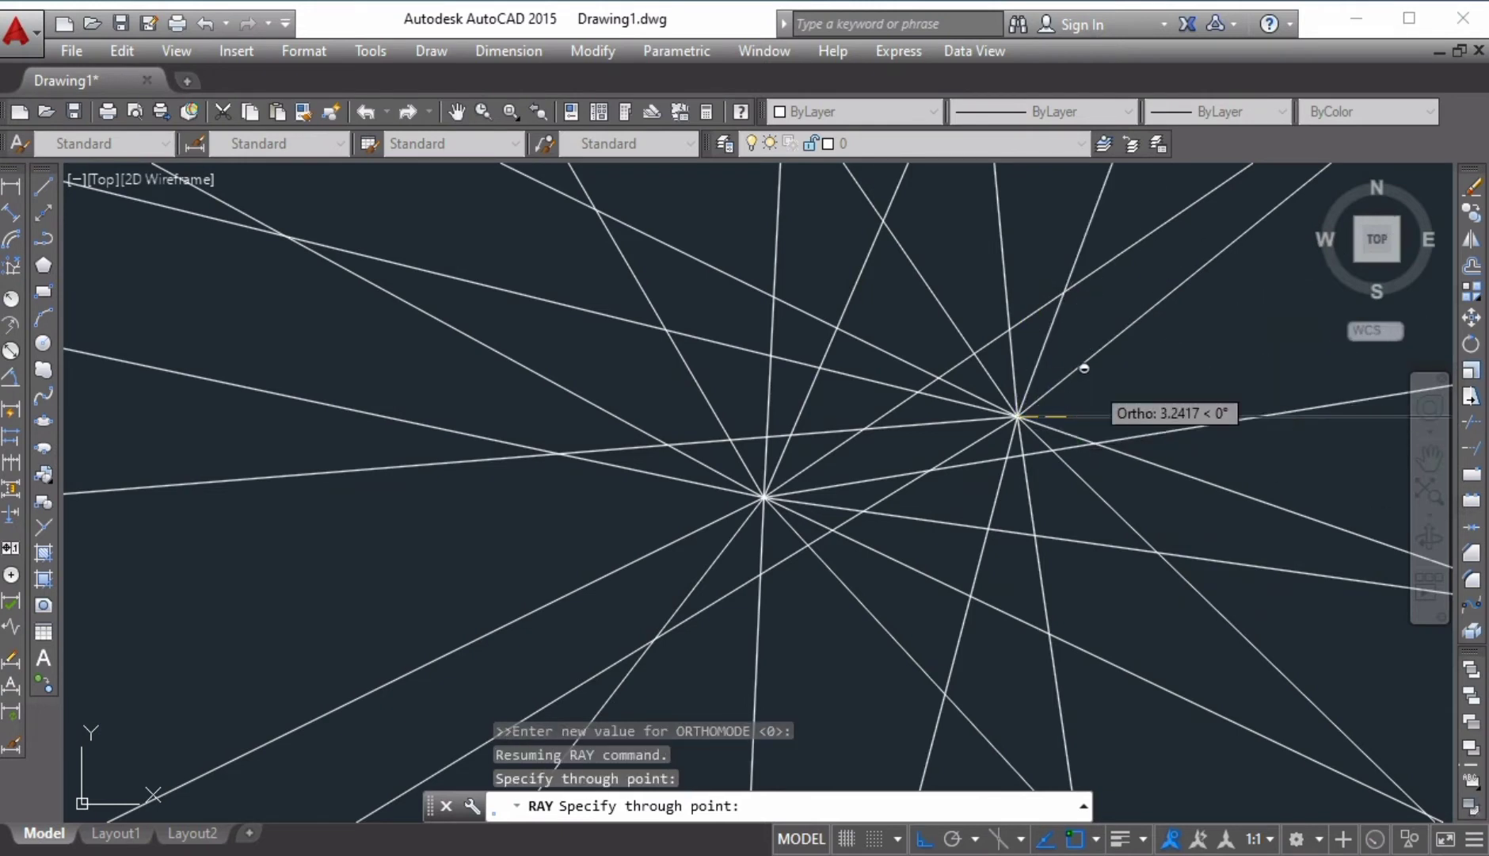
key("F8")
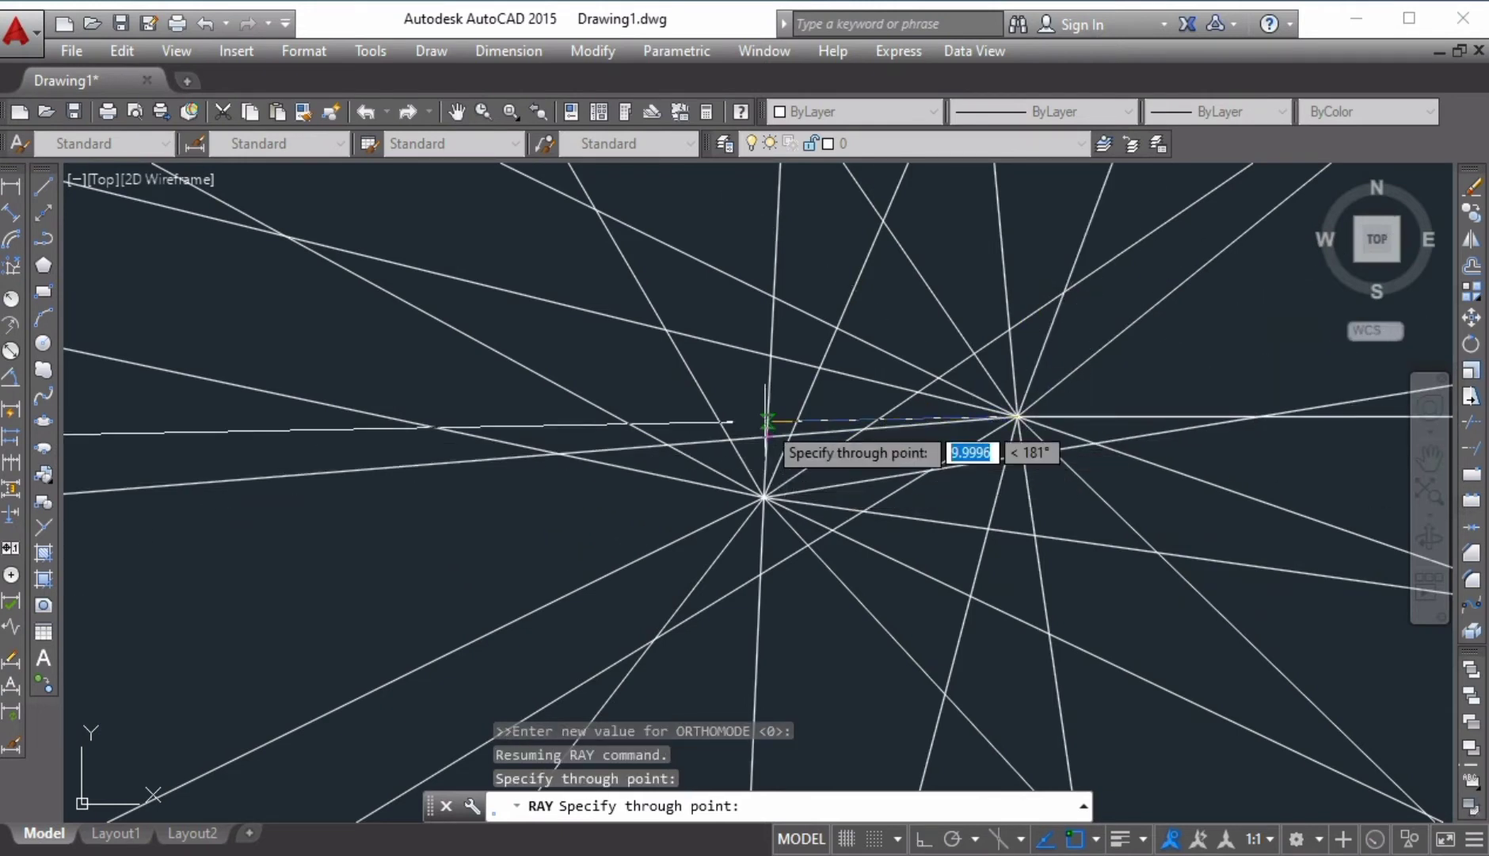
key("Return")
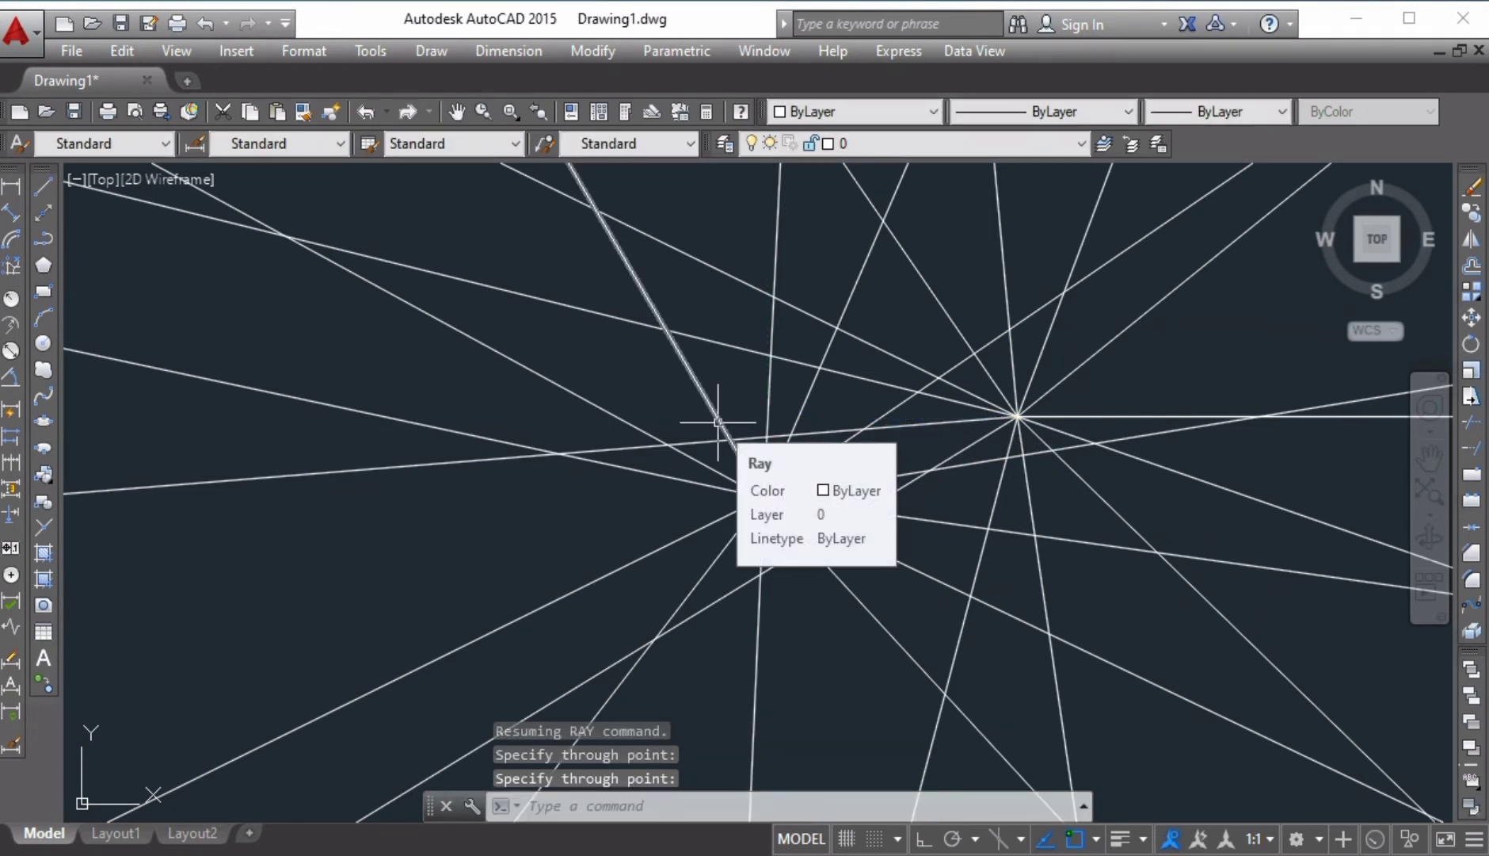
type("RAY")
key("Return")
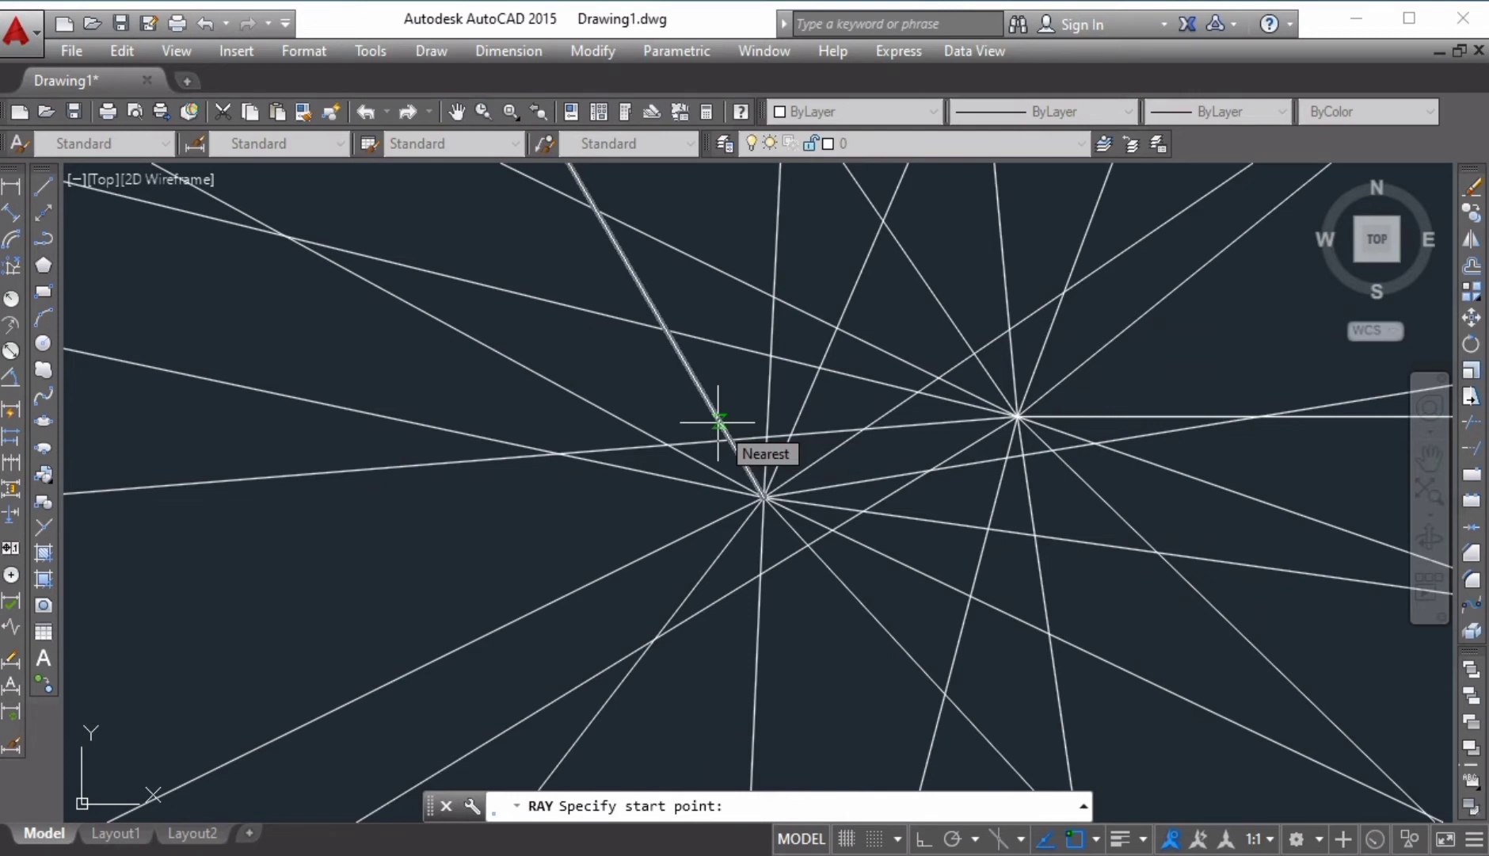
type("h")
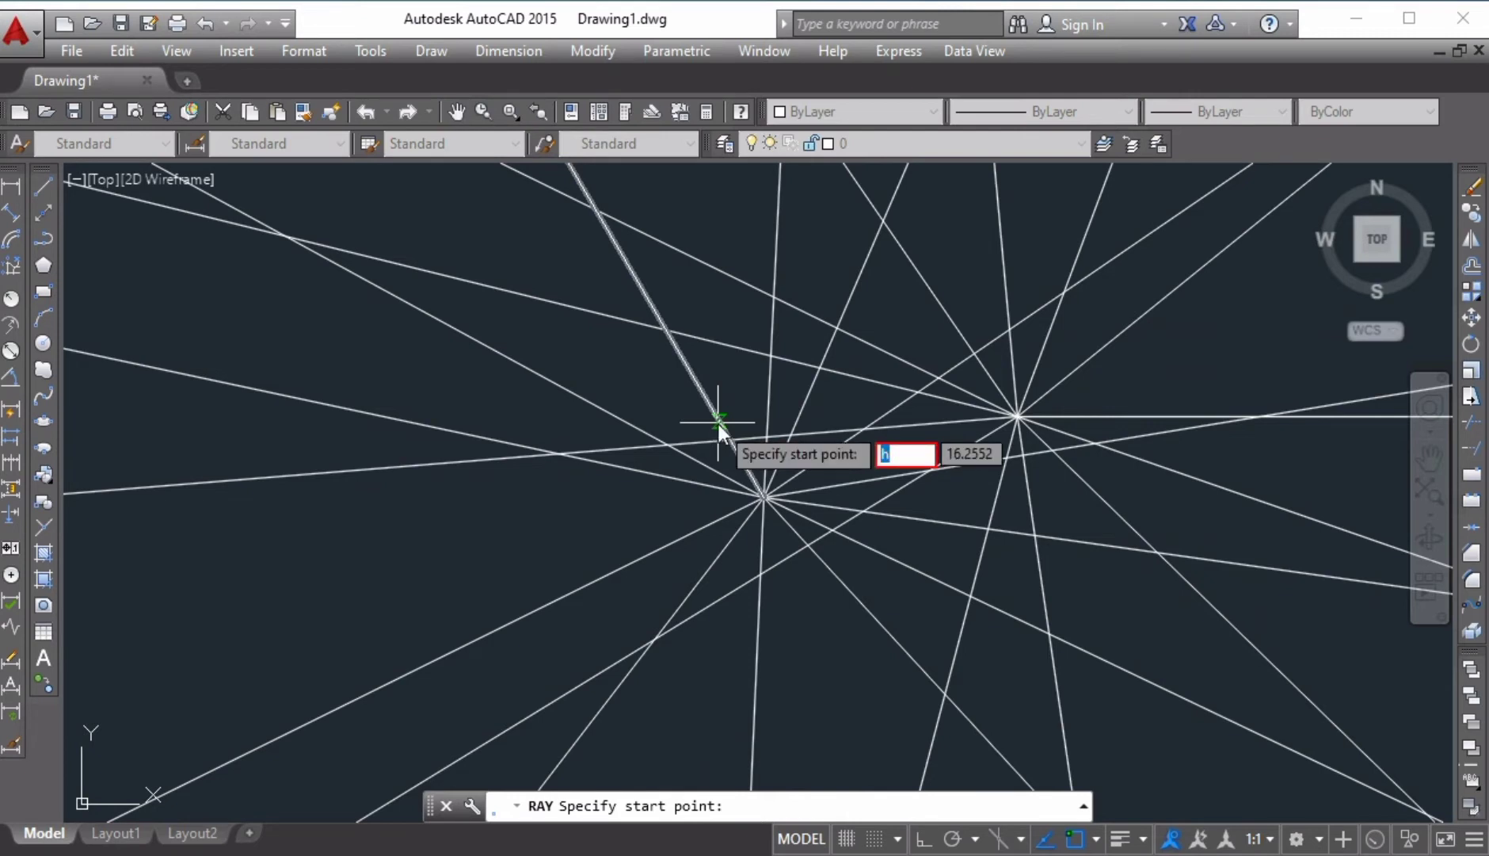
key("Escape")
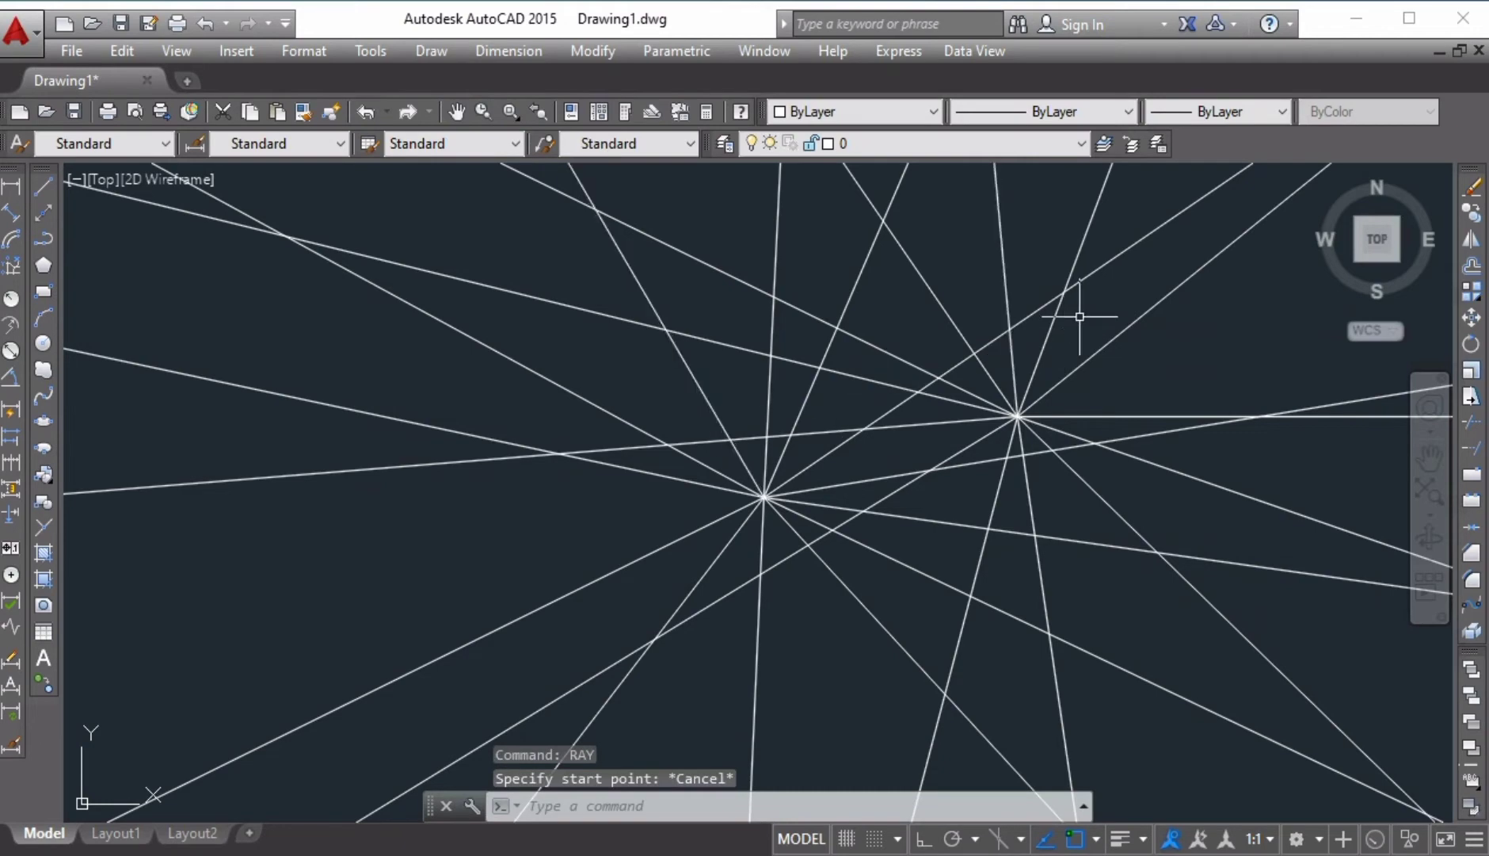
- Erase both fans of rays with a crossing selection spanning their two centres
left_click(1097, 295)
left_click(496, 562)
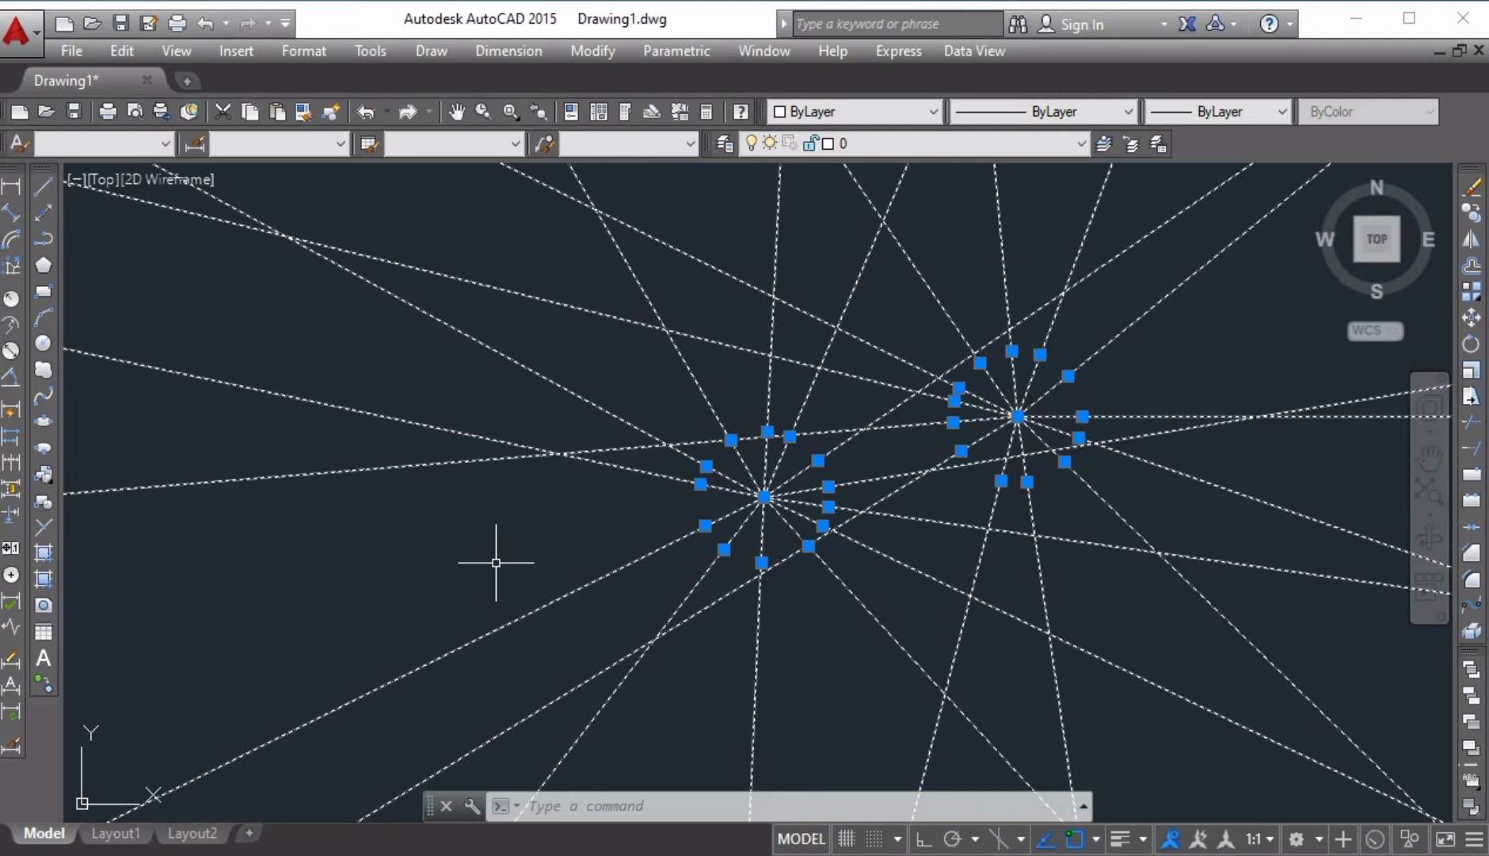
key("Delete")
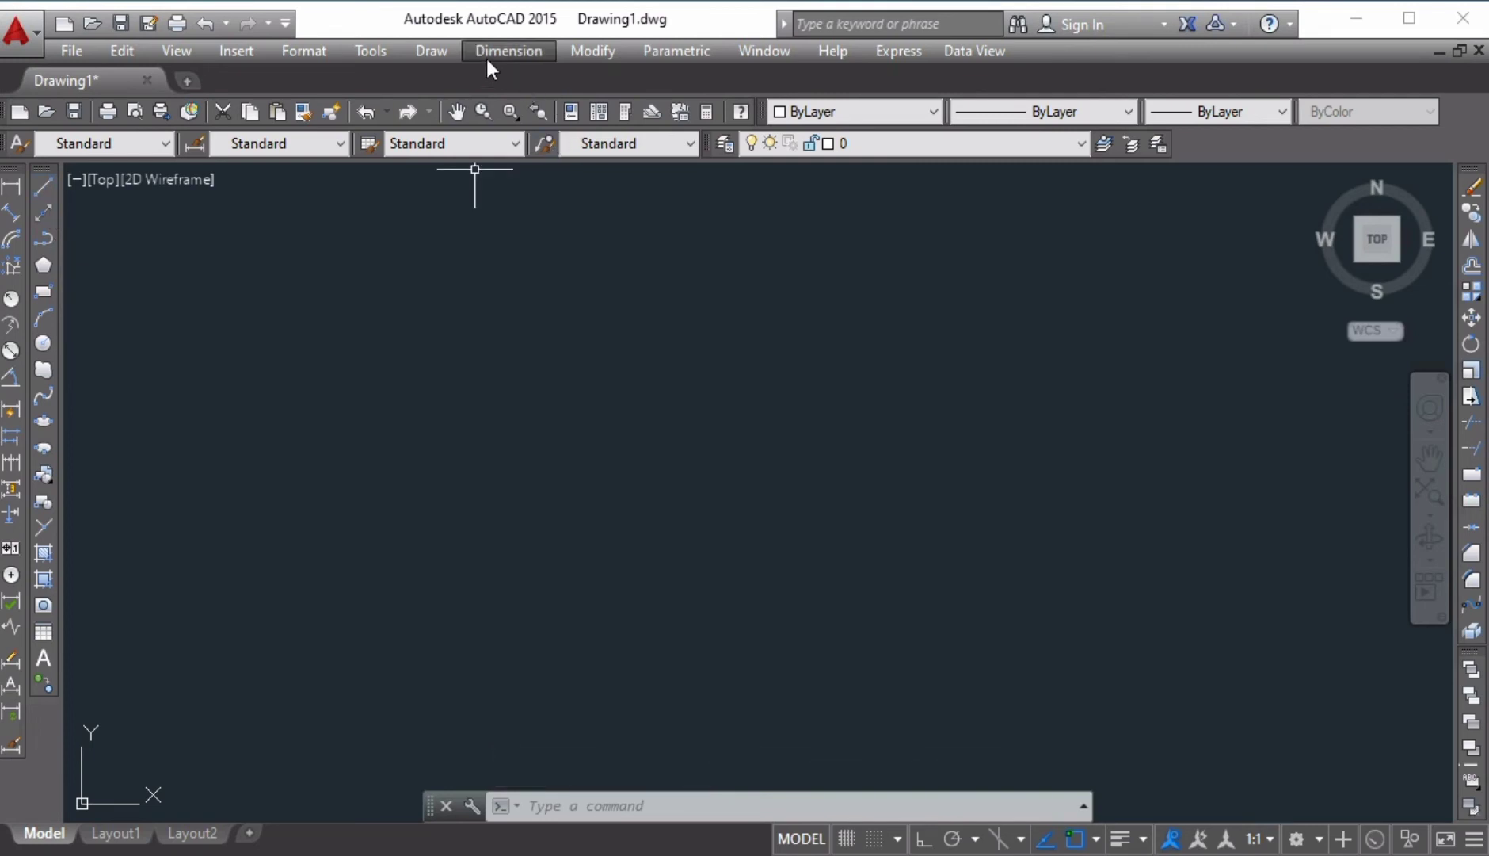
- Draw an open eight-segment multiline that starts with a horizontal segment about 11.65 units long, wraps around it clockwise and ends in a V
left_click(435, 52)
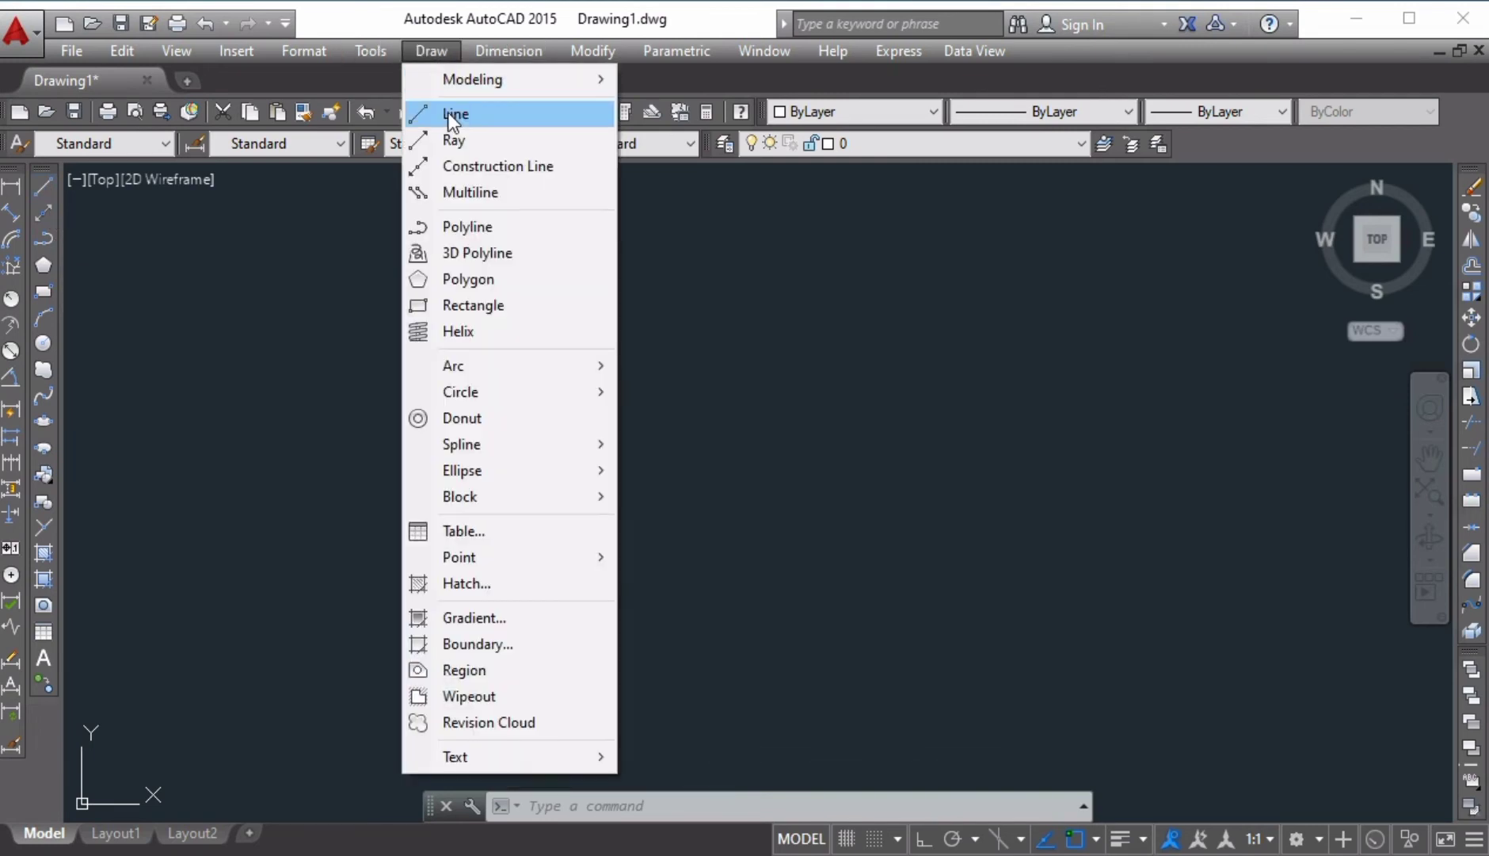
left_click(476, 194)
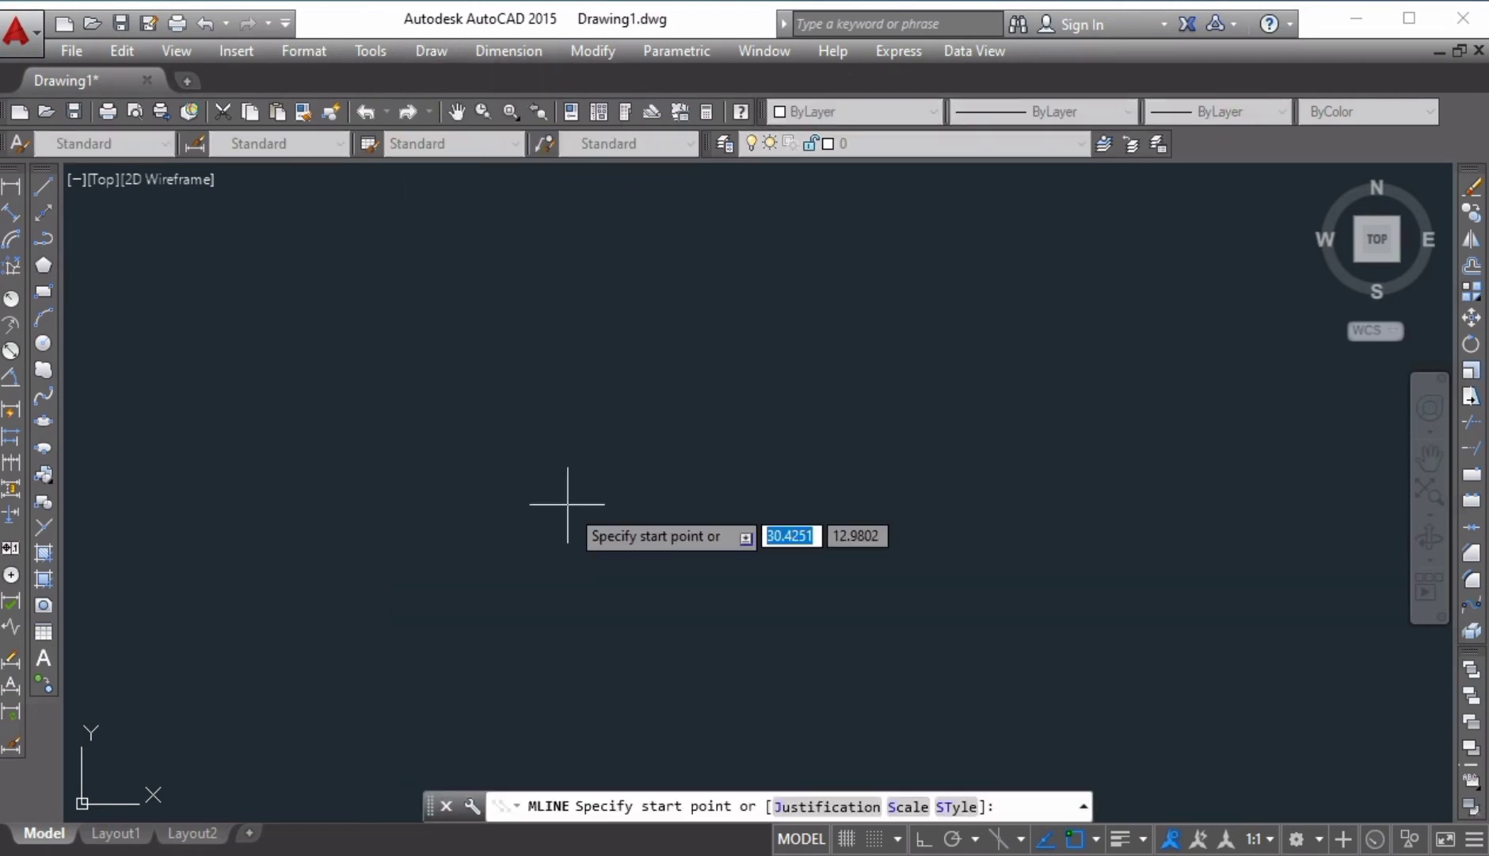
left_click(523, 339)
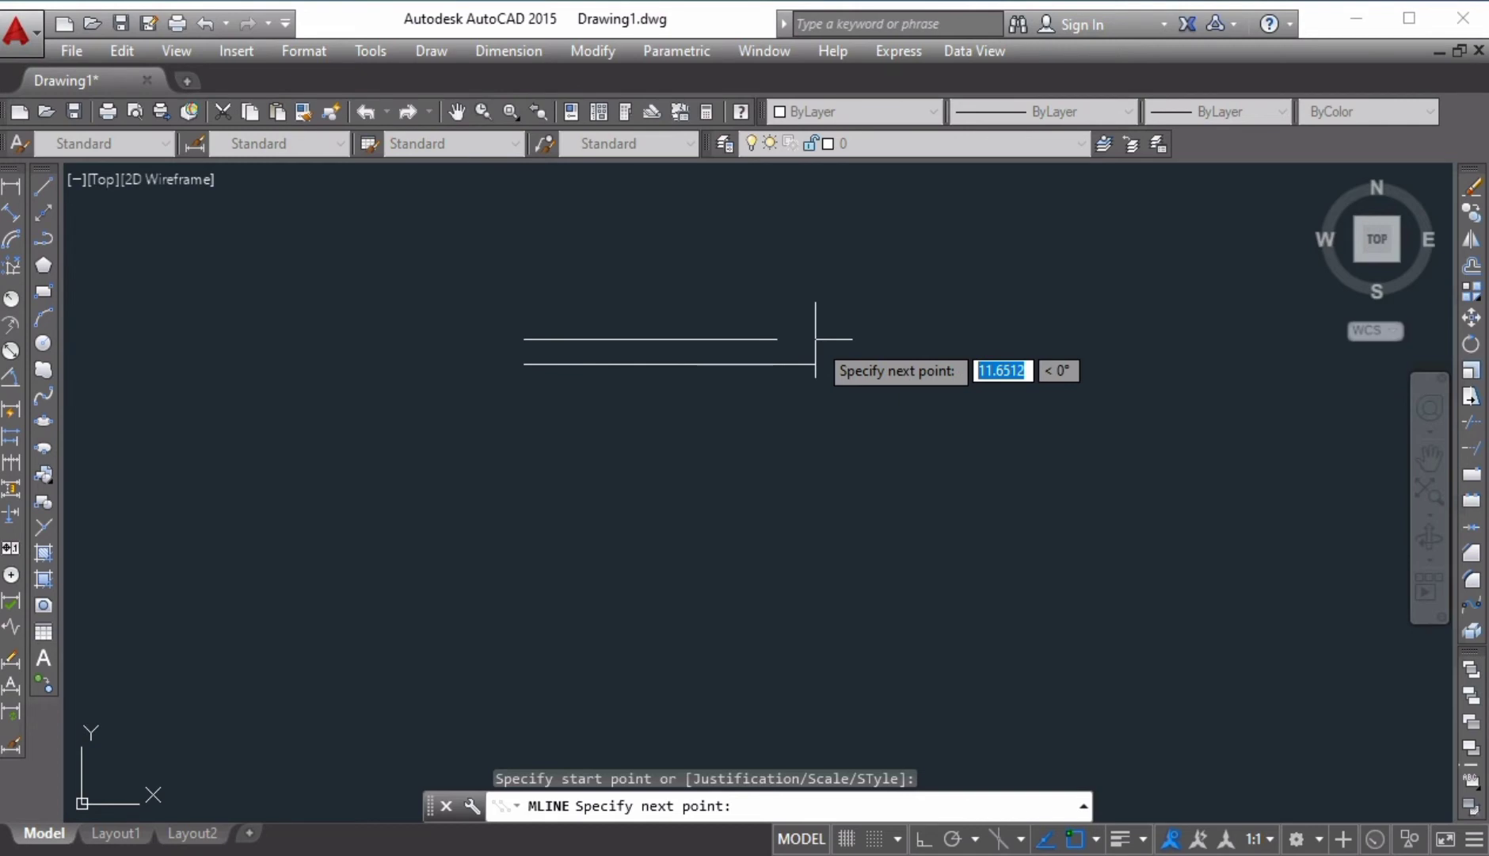
left_click(815, 338)
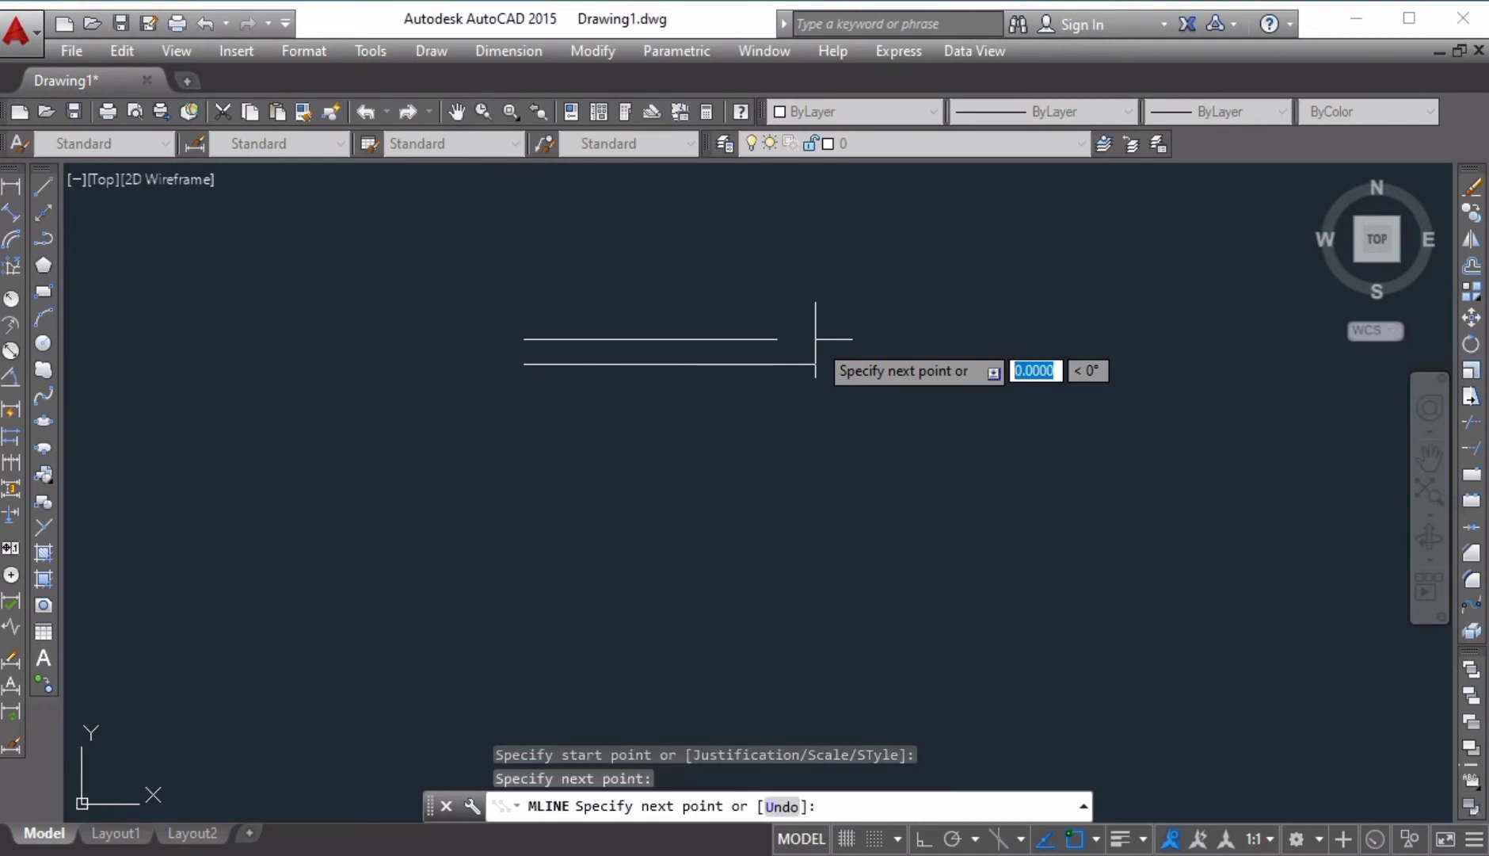
left_click(860, 491)
left_click(668, 538)
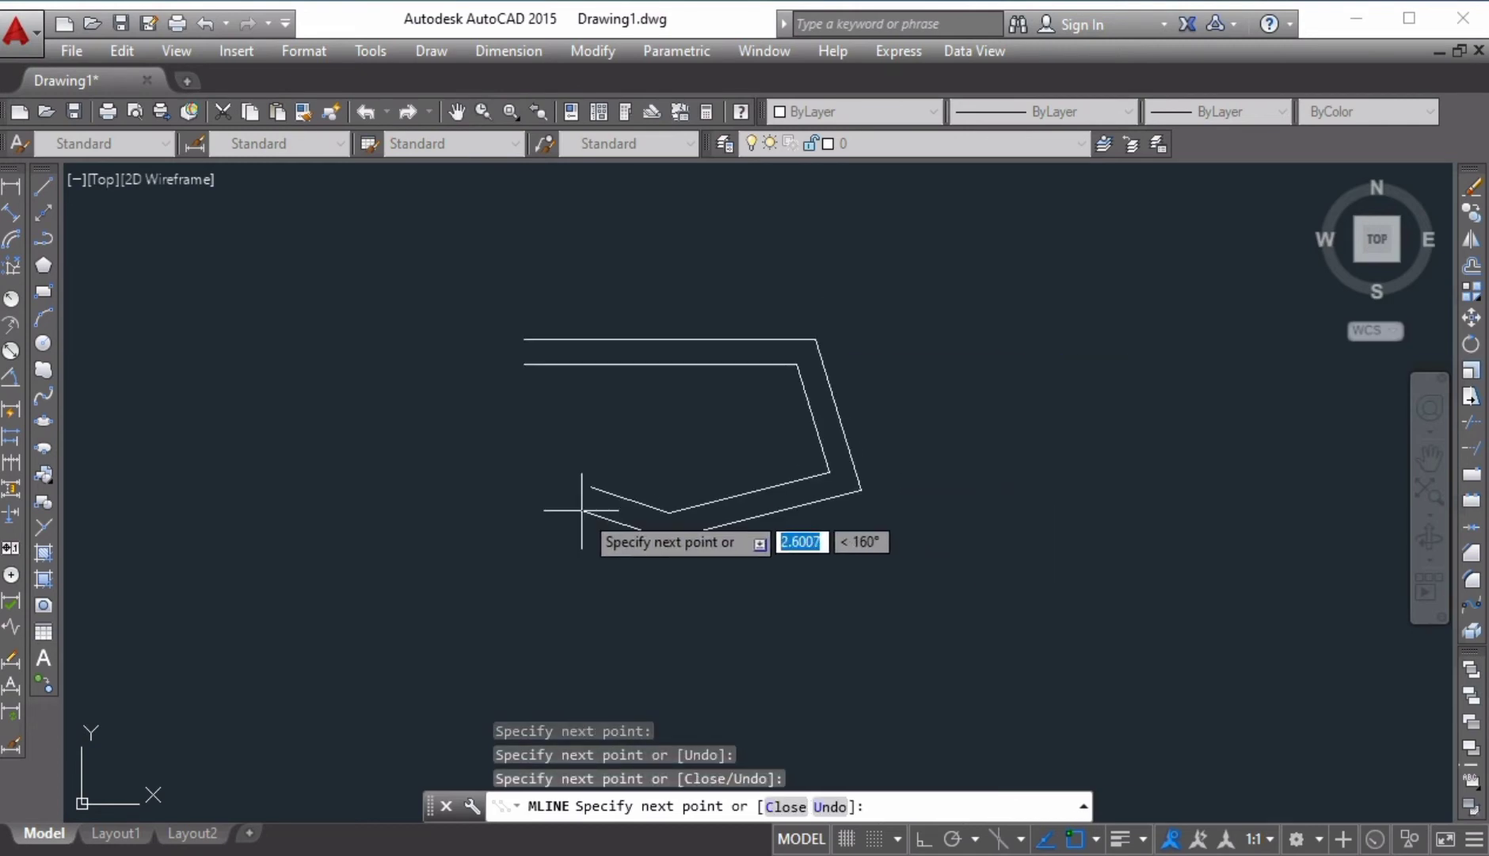
left_click(358, 454)
left_click(549, 255)
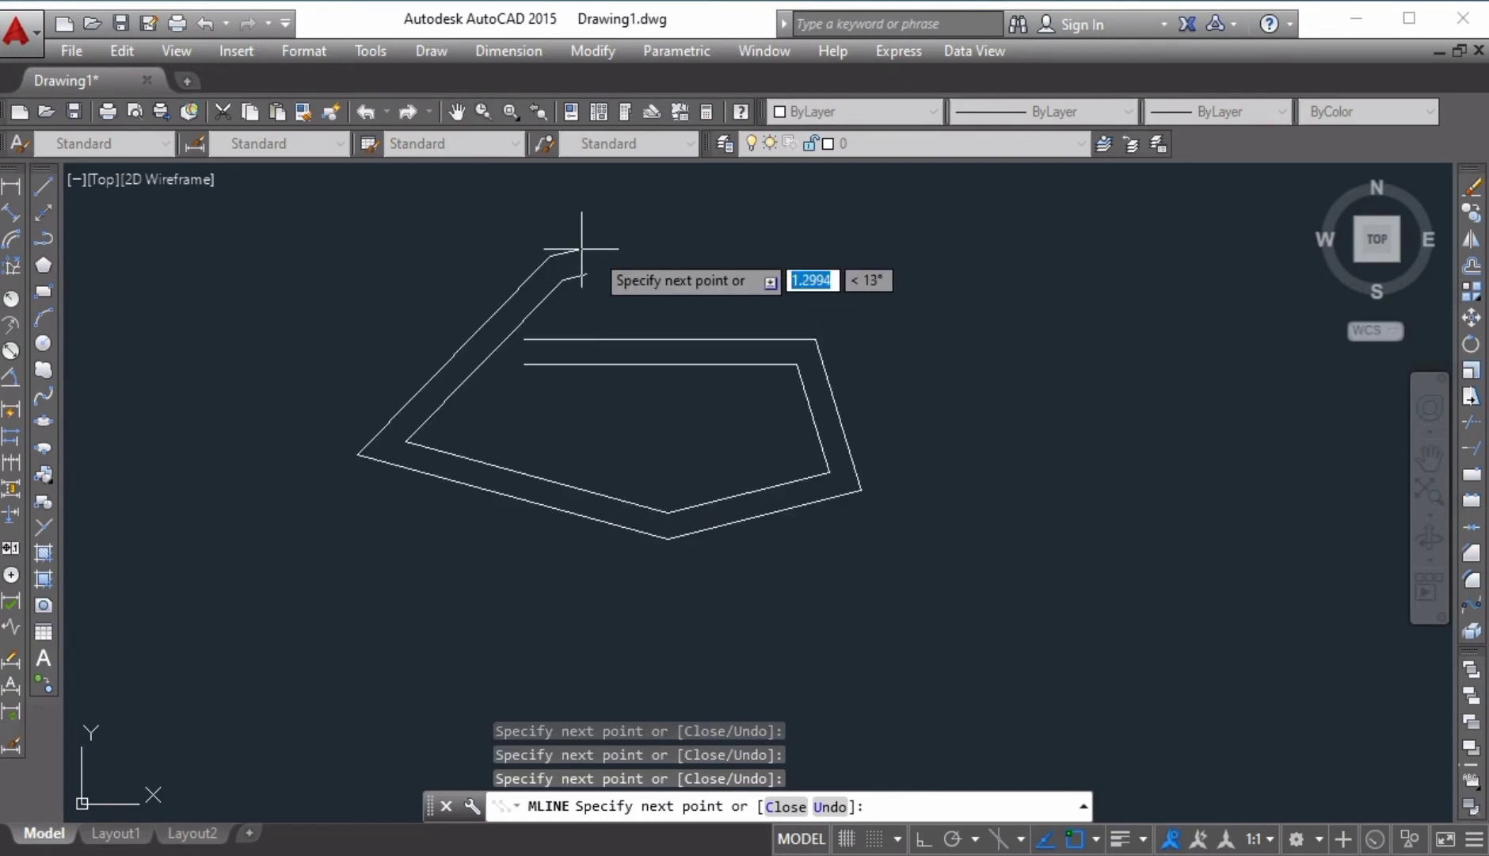
left_click(968, 228)
left_click(1202, 470)
left_click(1306, 377)
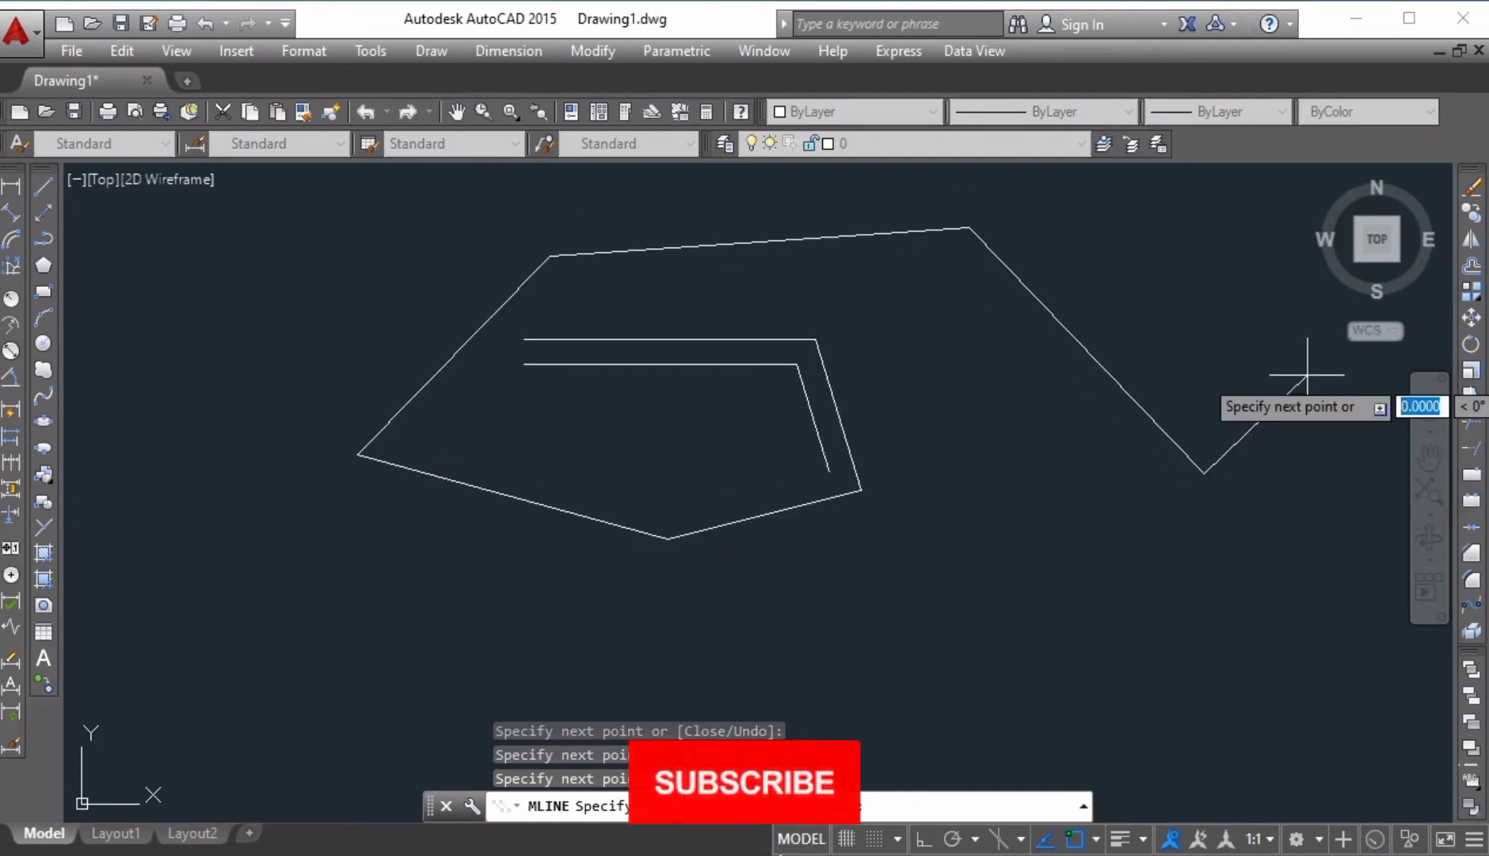
key("Return")
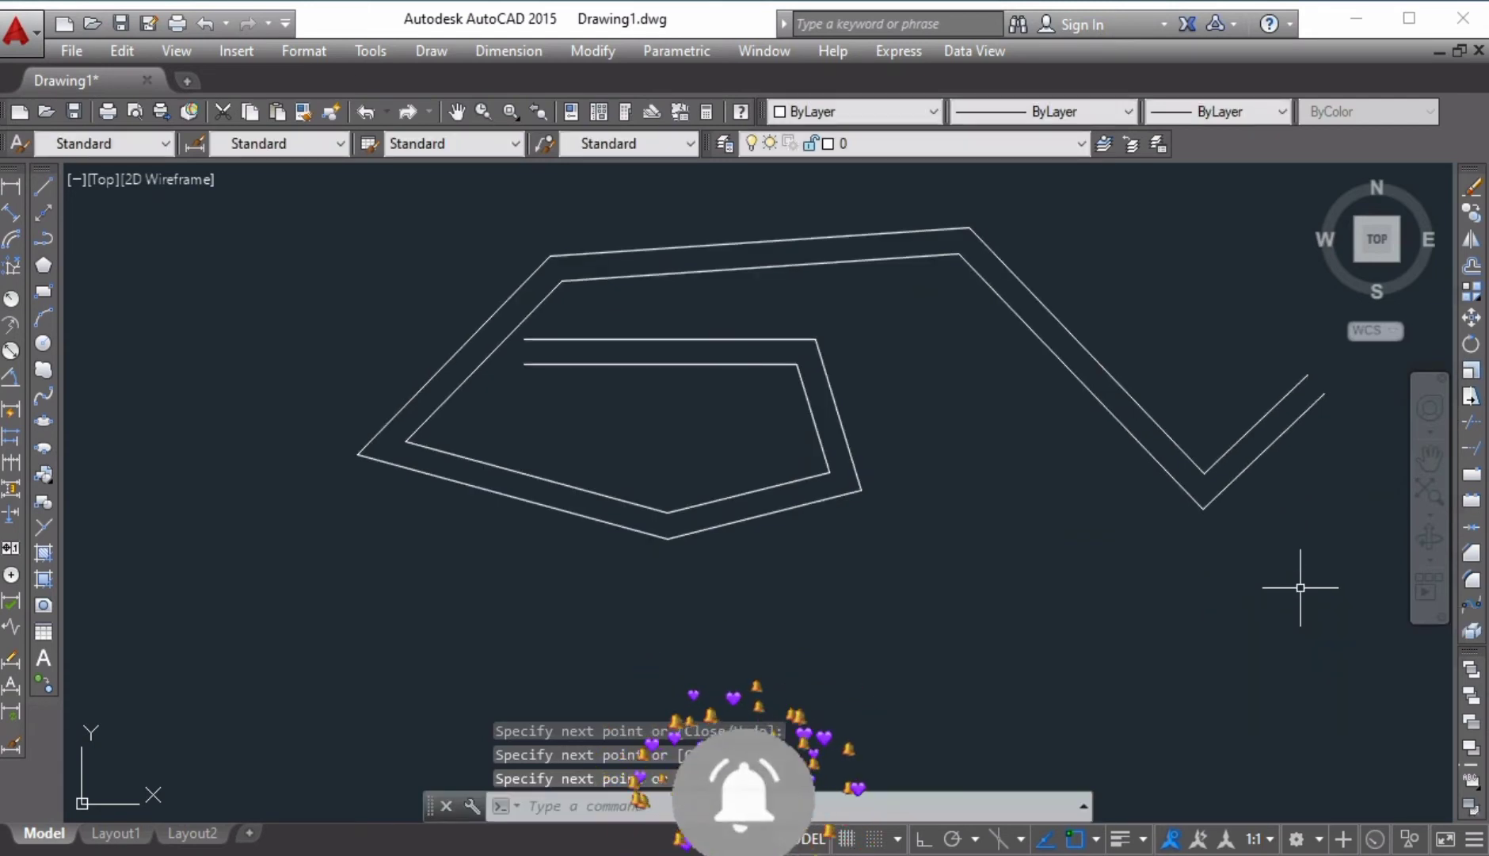
- Draw a five-segment stepped multiline with Top justification below the first one, starting with a nearly horizontal segment about 9.26 units long
type("ML")
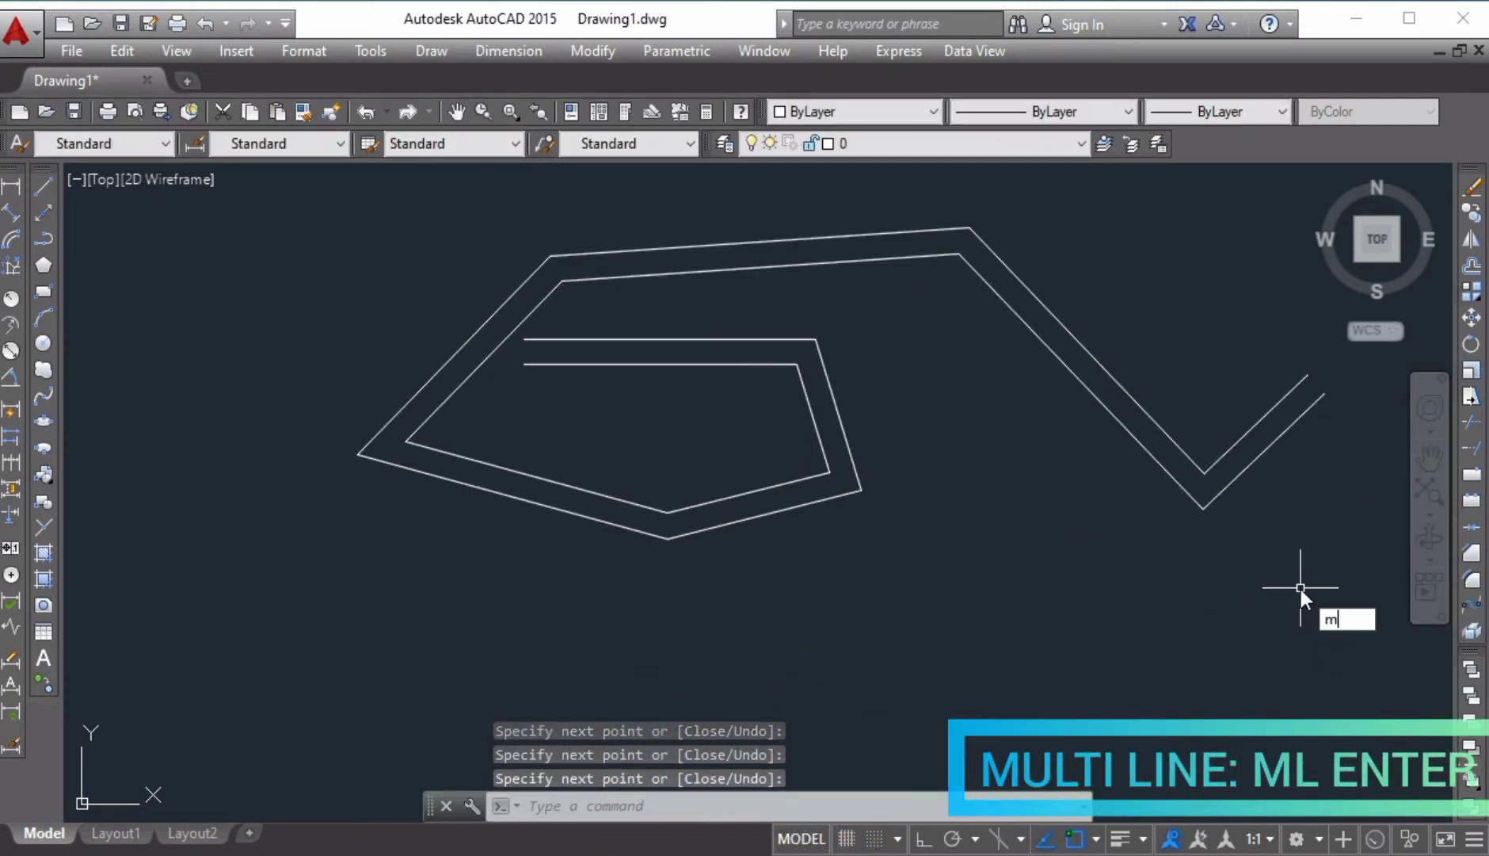
key("Return")
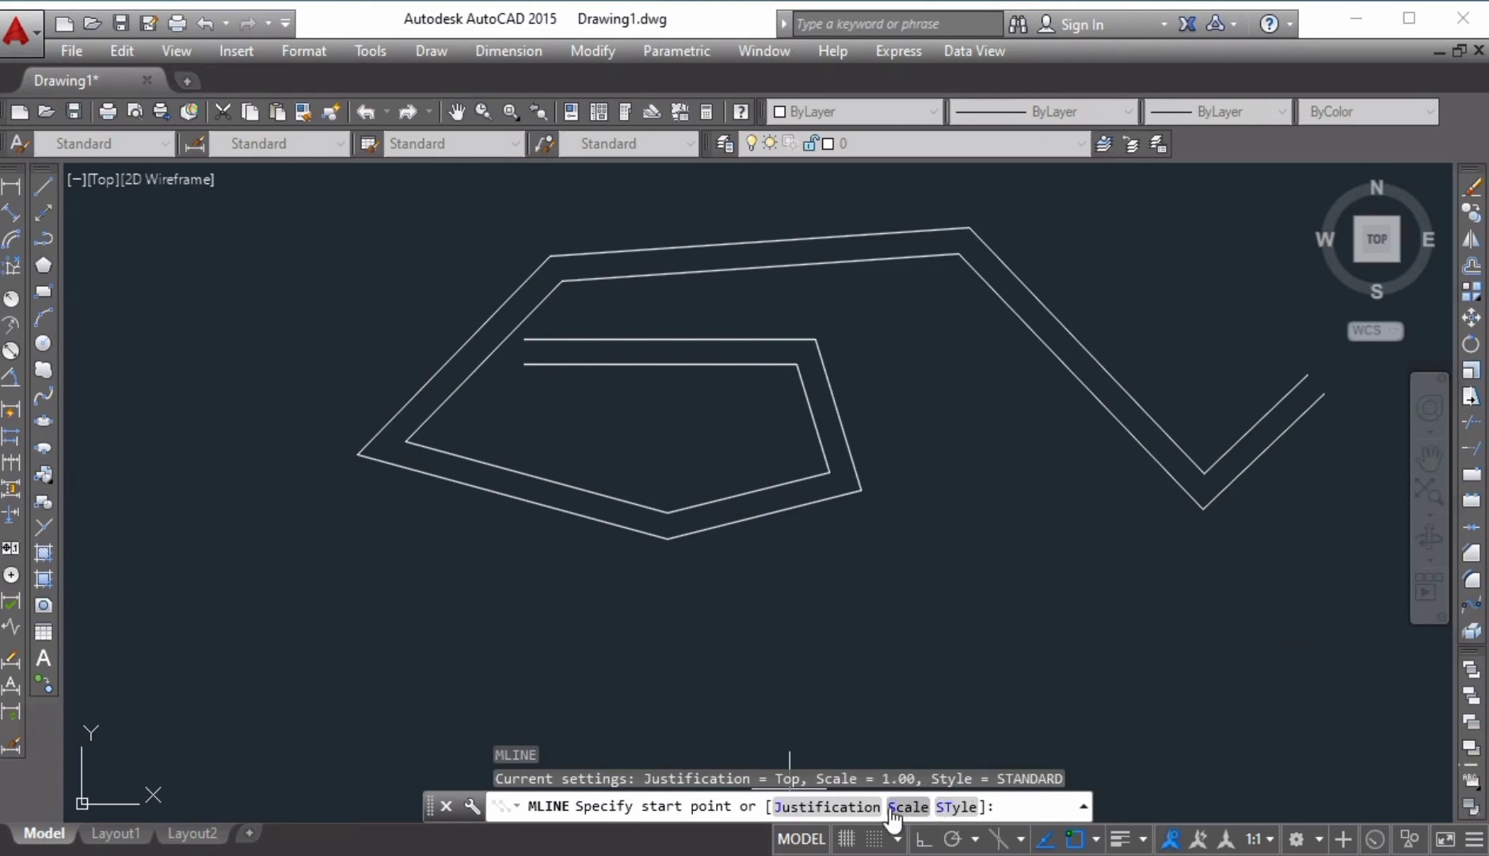
left_click(826, 806)
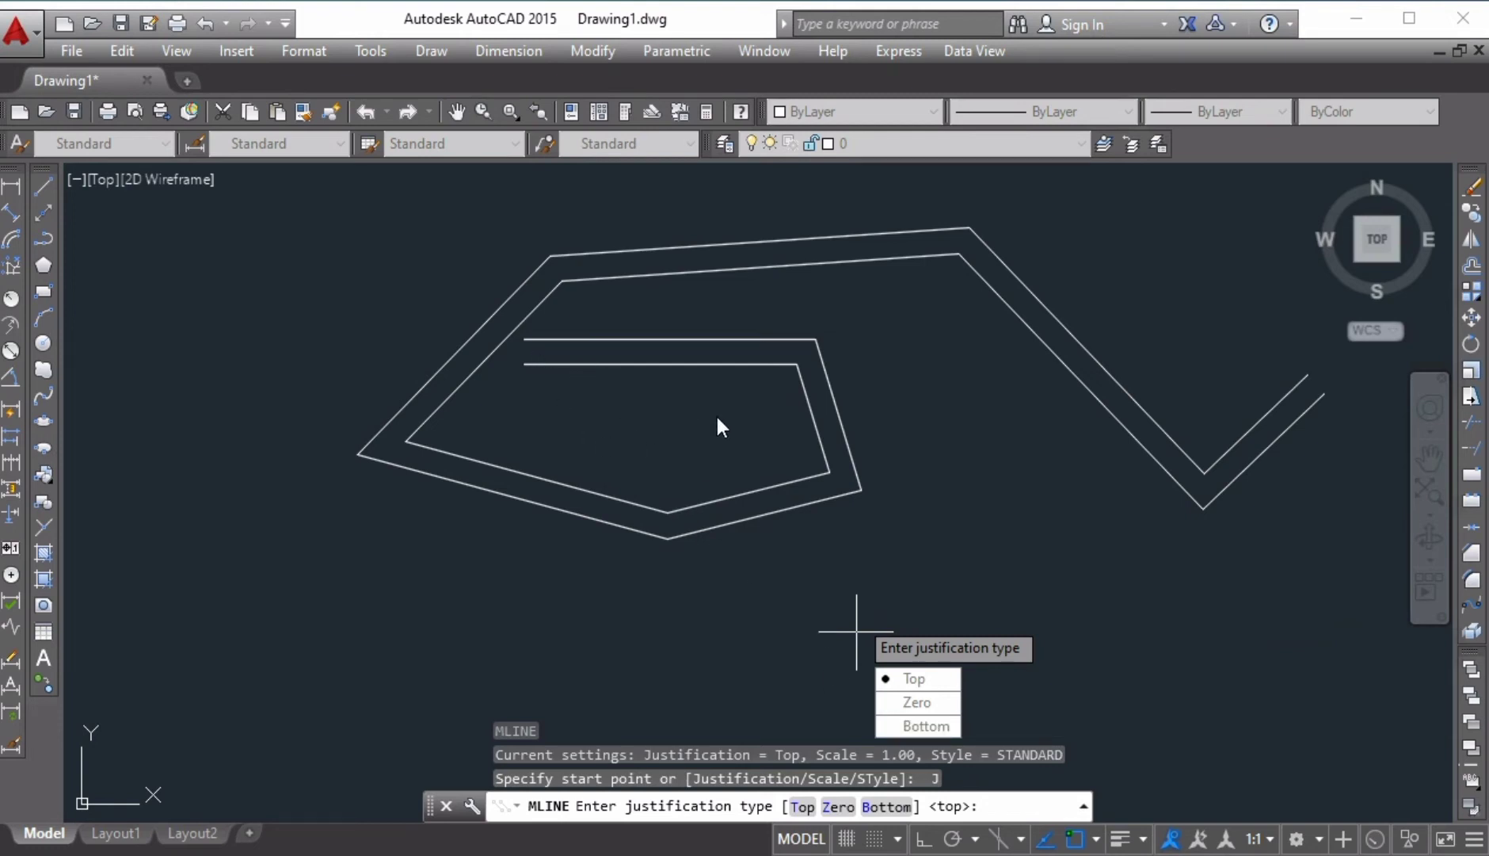
left_click(917, 675)
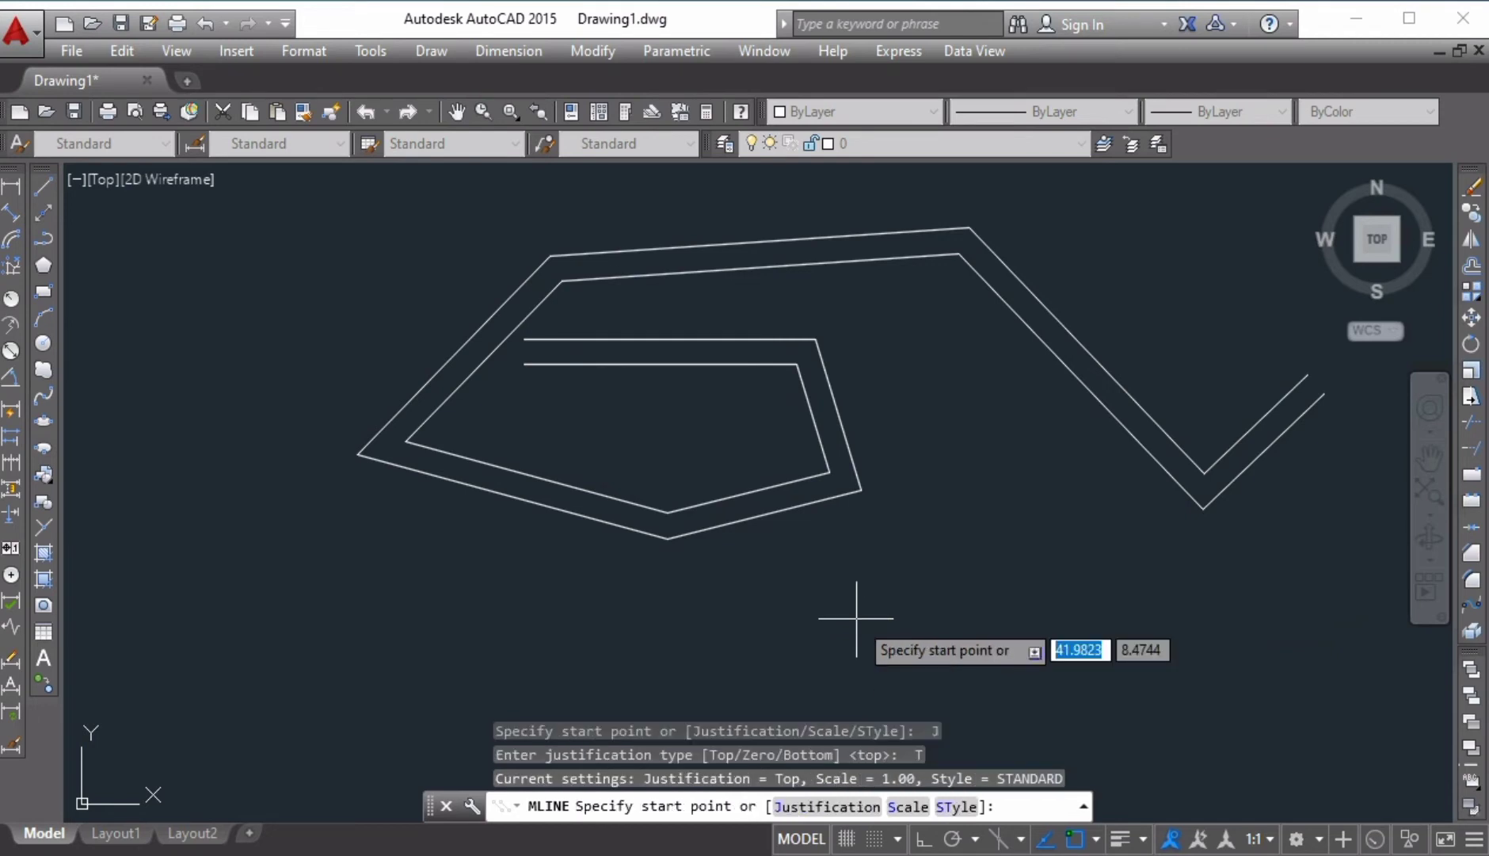
left_click(795, 650)
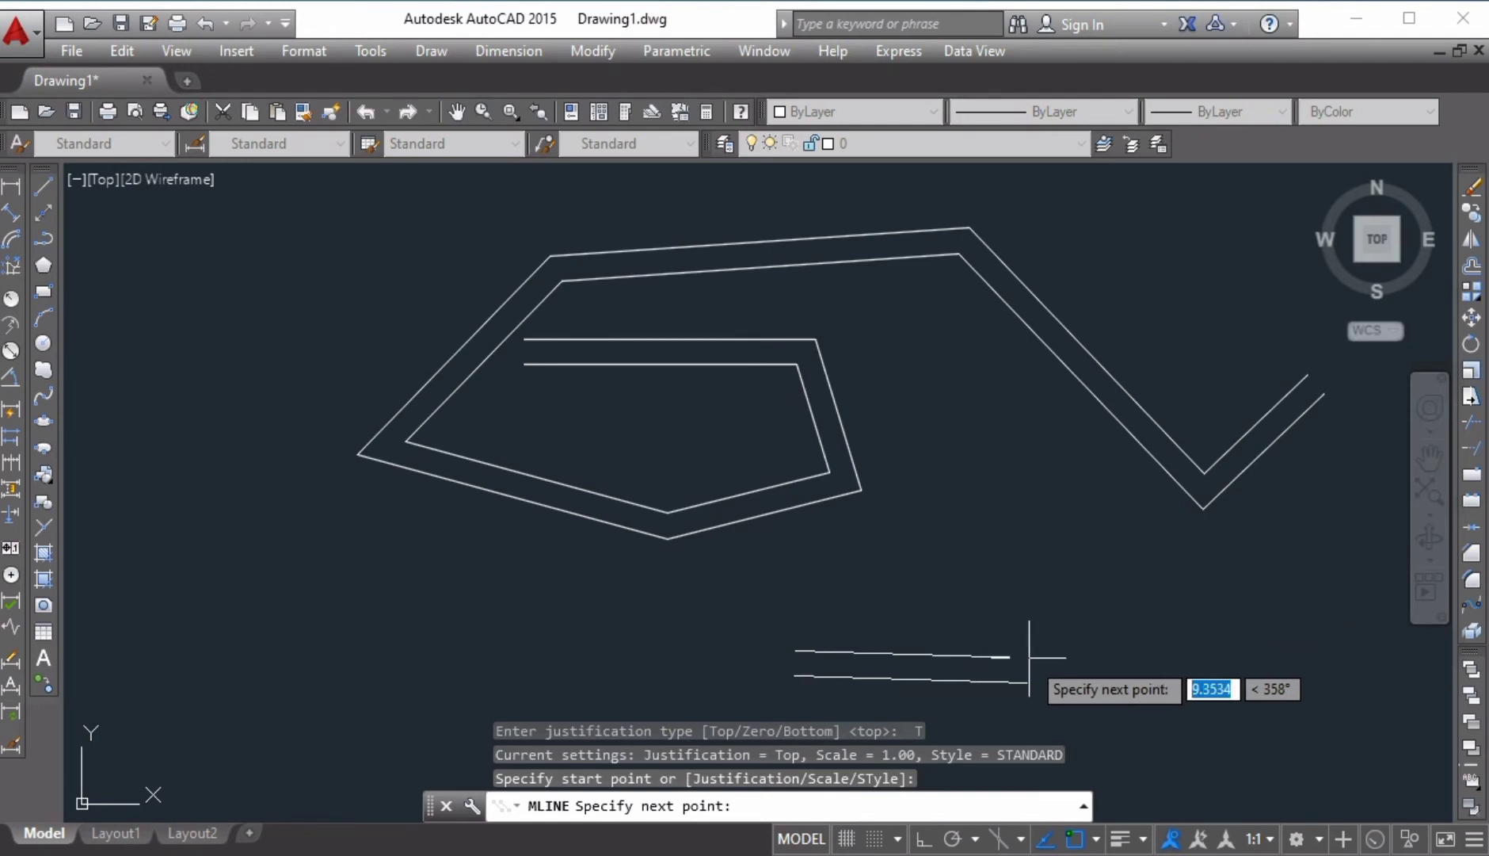
scroll(1029, 655, "up", 2)
scroll(1029, 655, "up", 2)
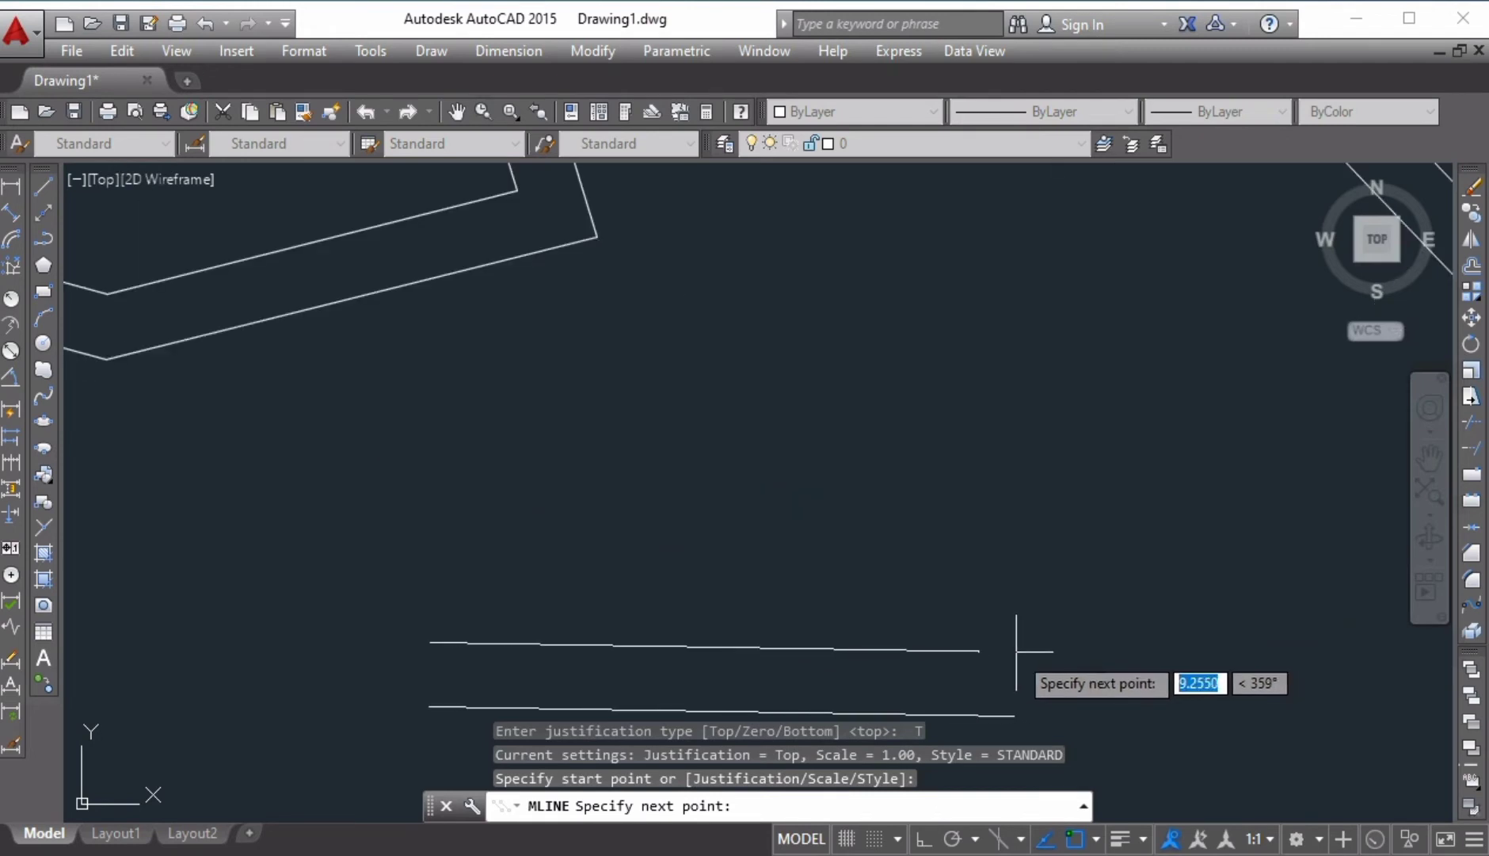
left_click(1017, 651)
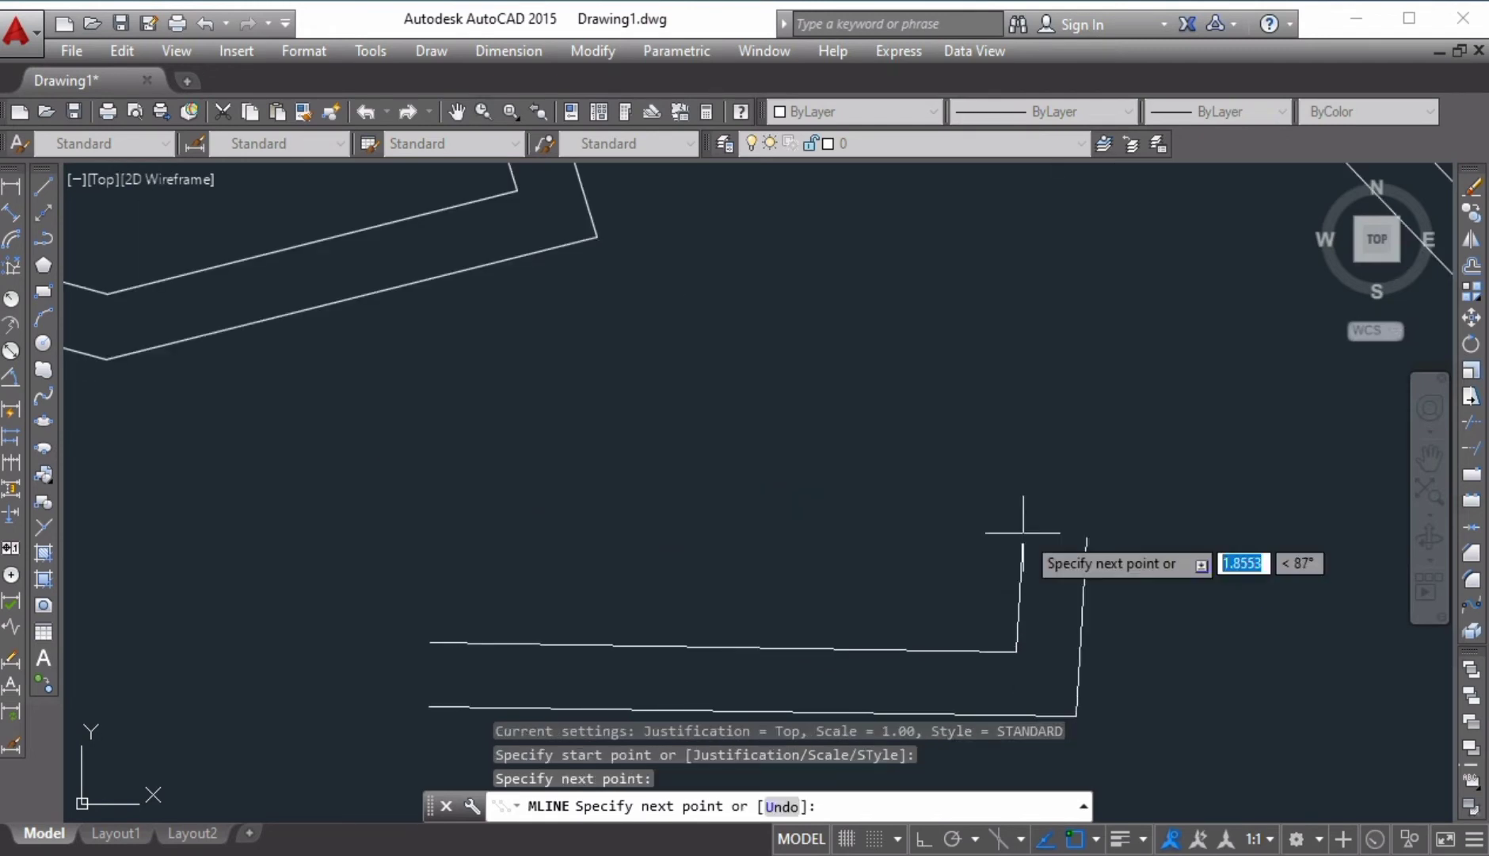
left_click(1032, 375)
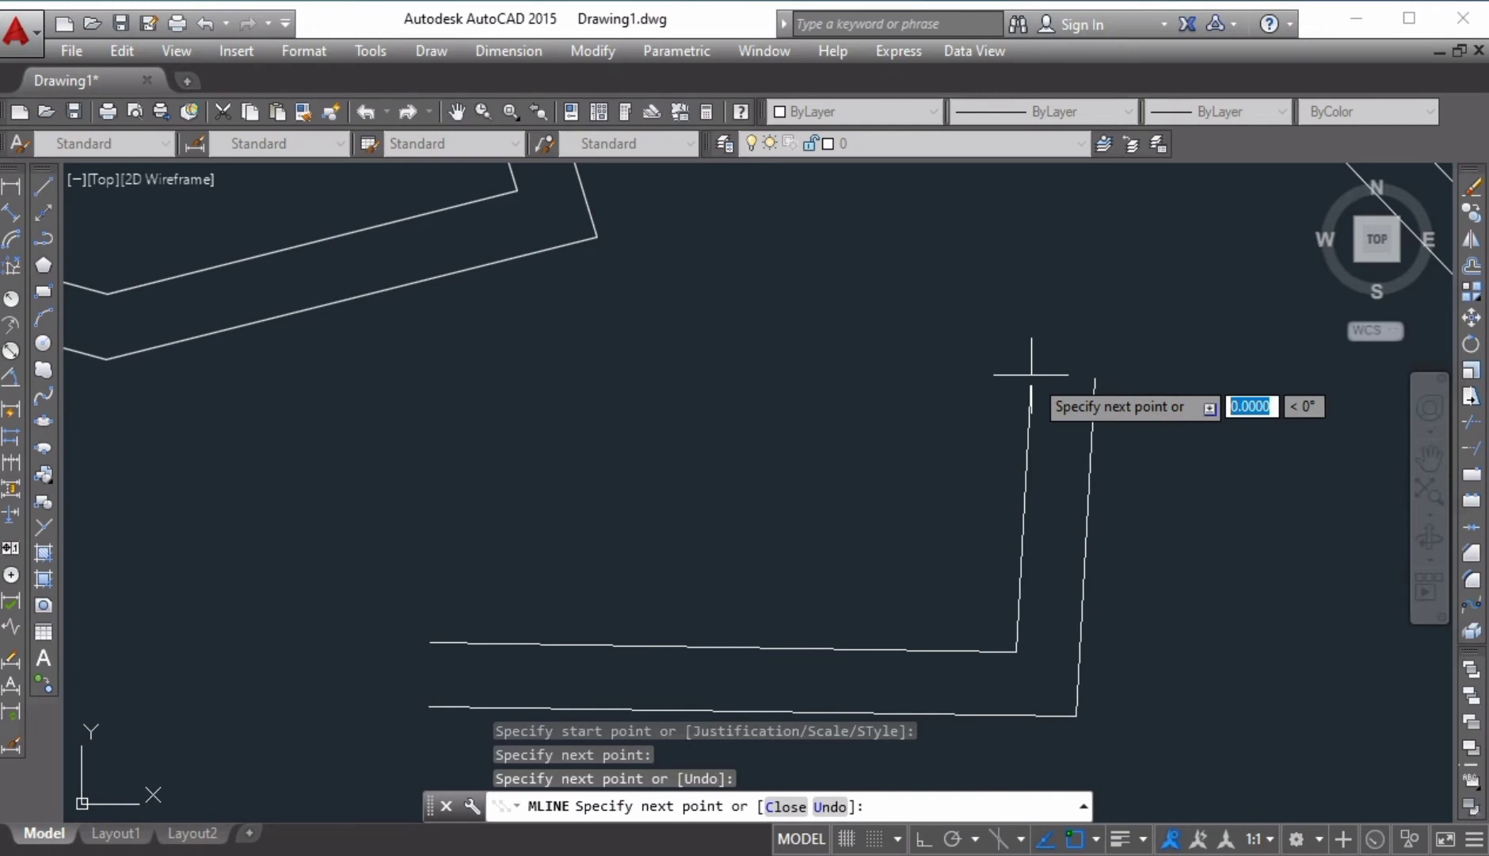
left_click(819, 391)
left_click(826, 253)
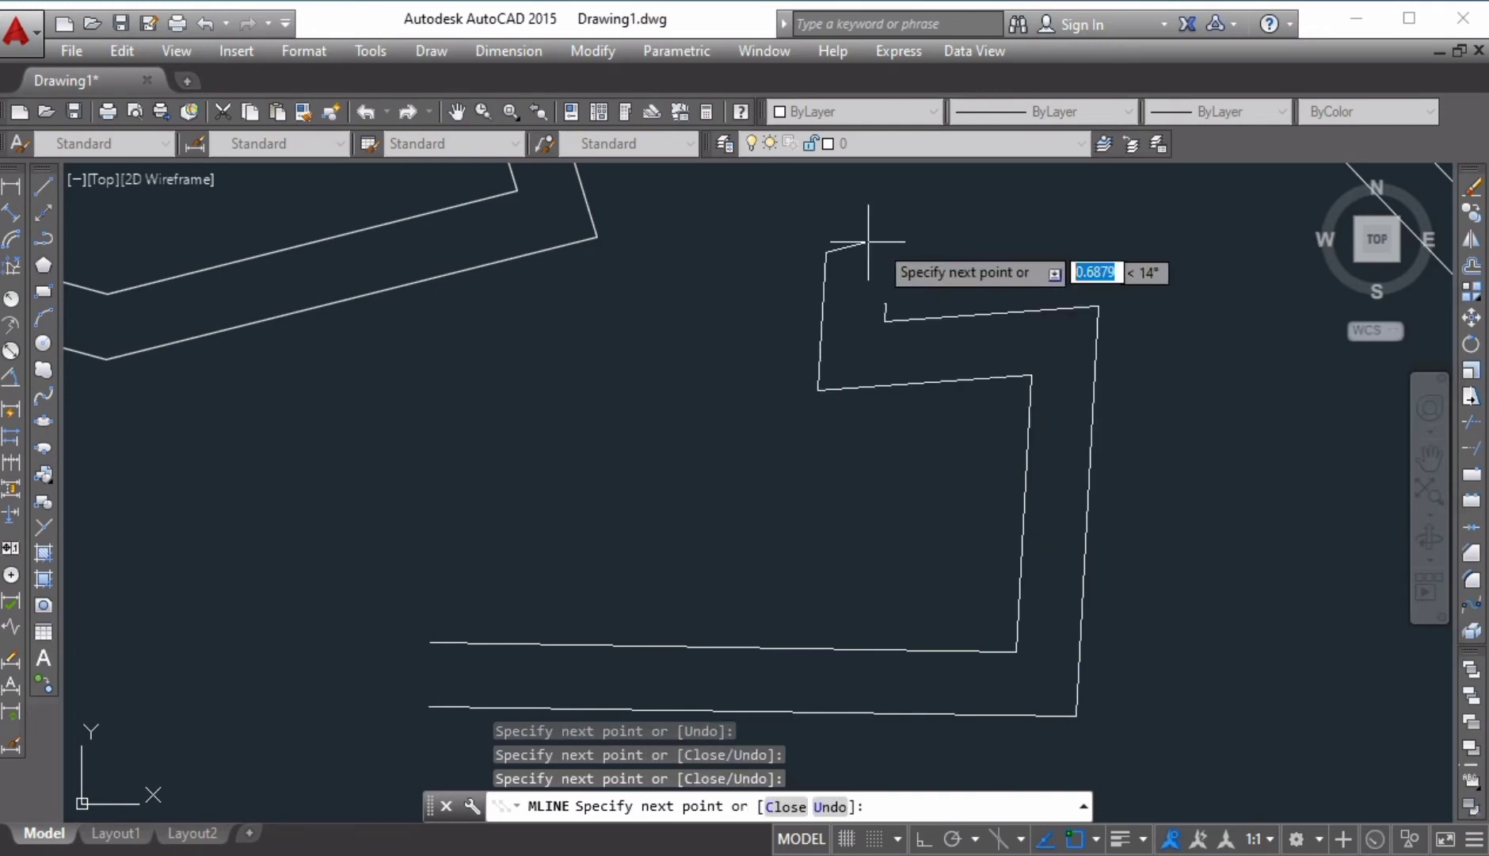
left_click(1187, 187)
key("Return")
- Draw a two-segment multiline with Zero justification to the lower right of the stepped one, its first segment about 5.78 units long
scroll(1169, 254, "down", 4)
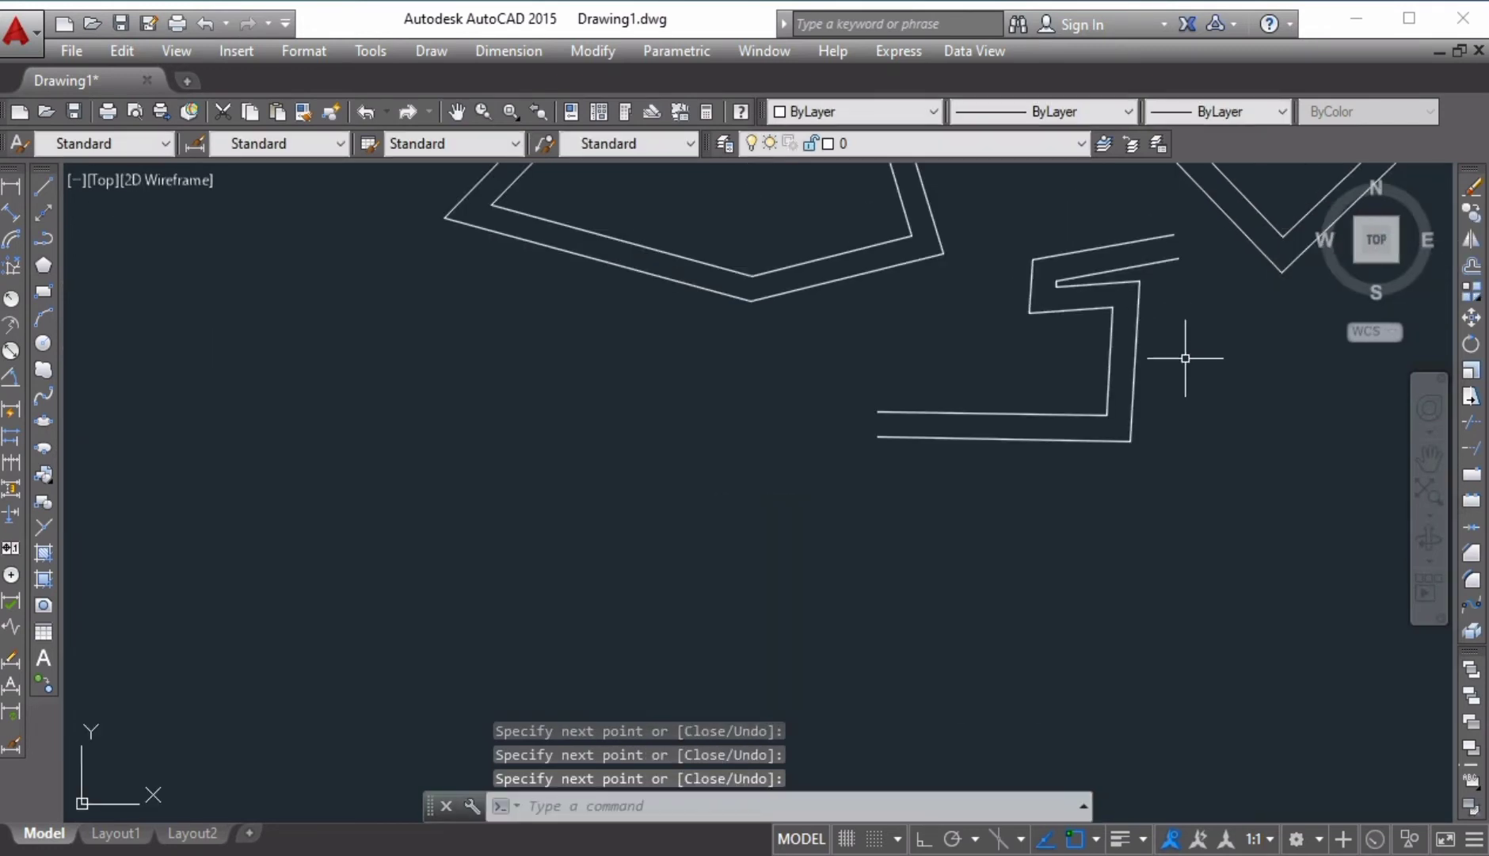
middle_click_drag(1180, 356, 908, 422)
key("Return")
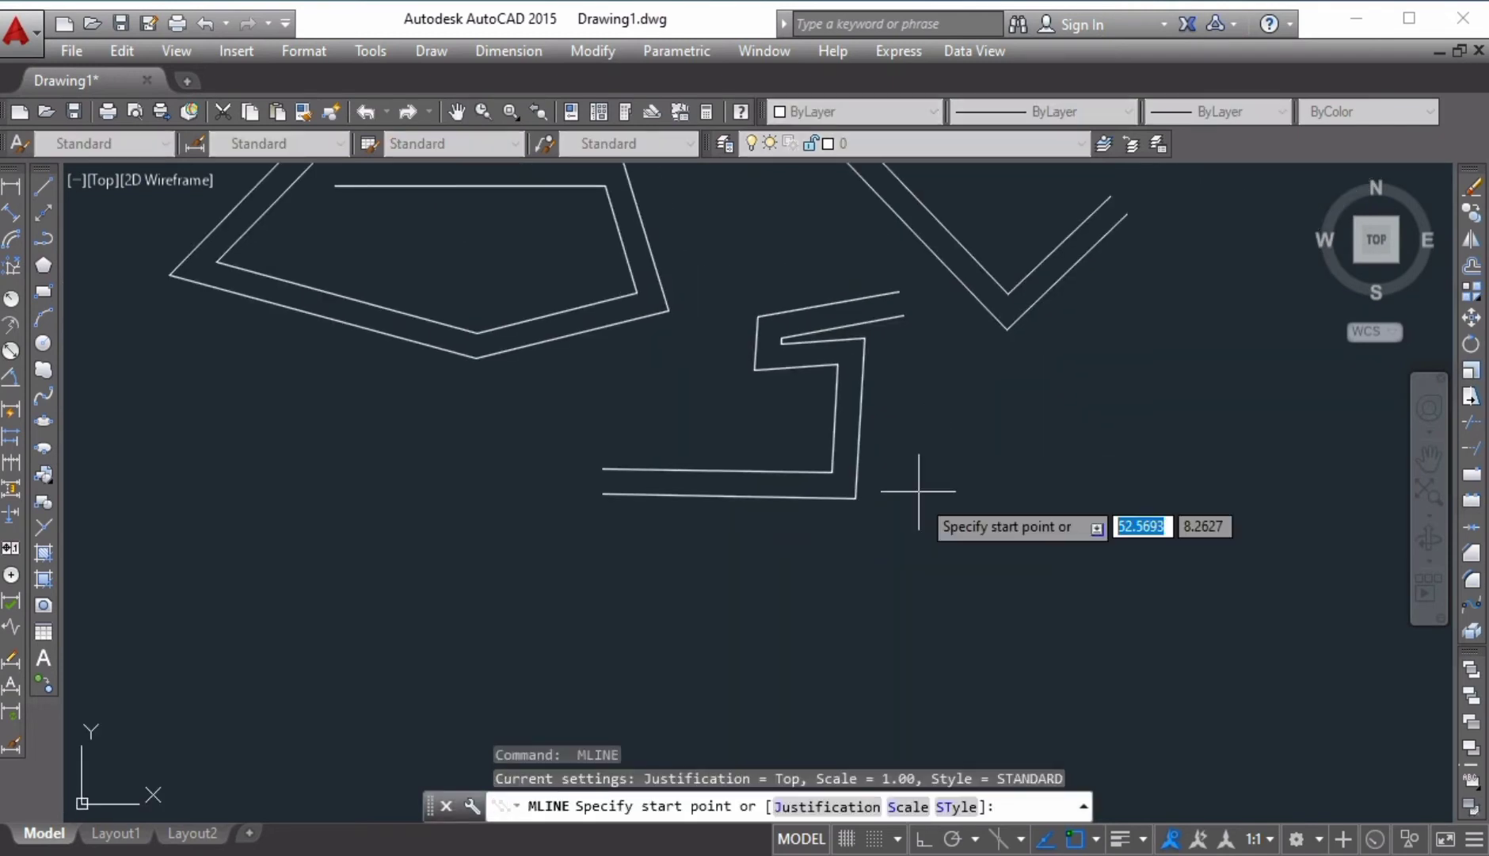
left_click(829, 806)
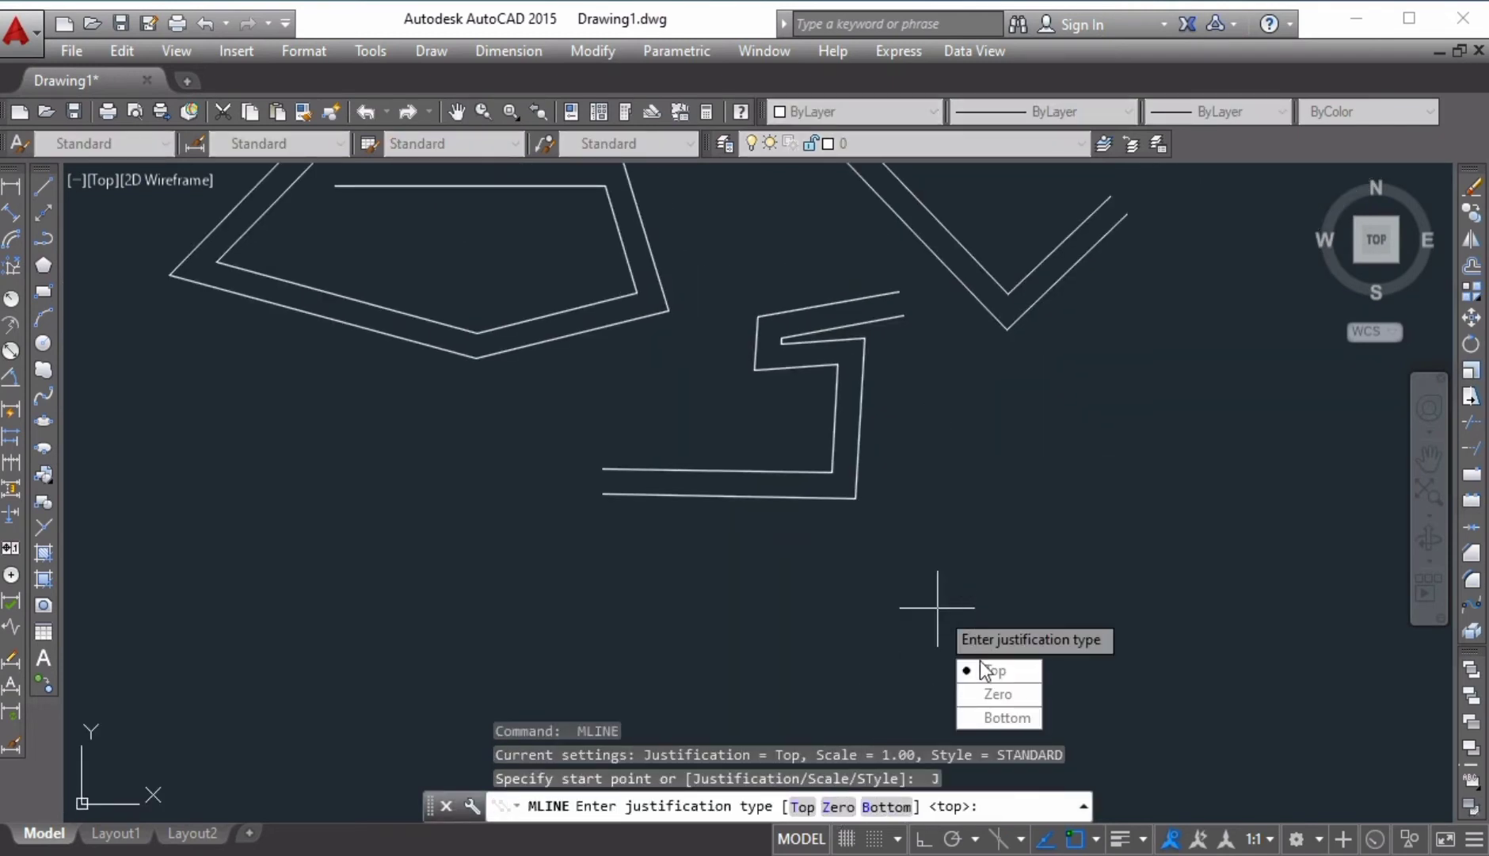
left_click(997, 693)
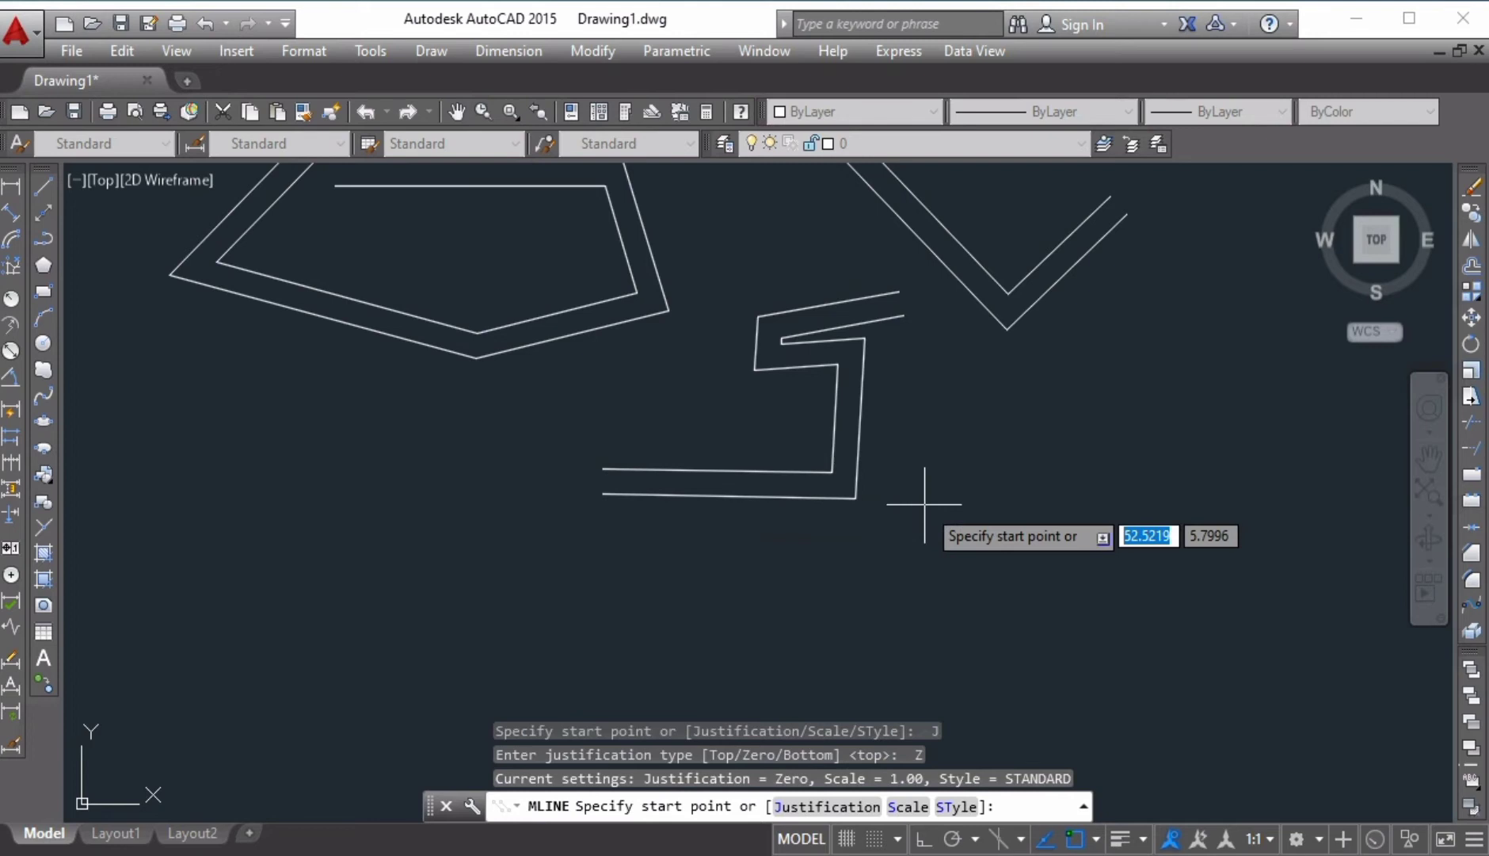
left_click(947, 560)
scroll(1081, 560, "up", 4)
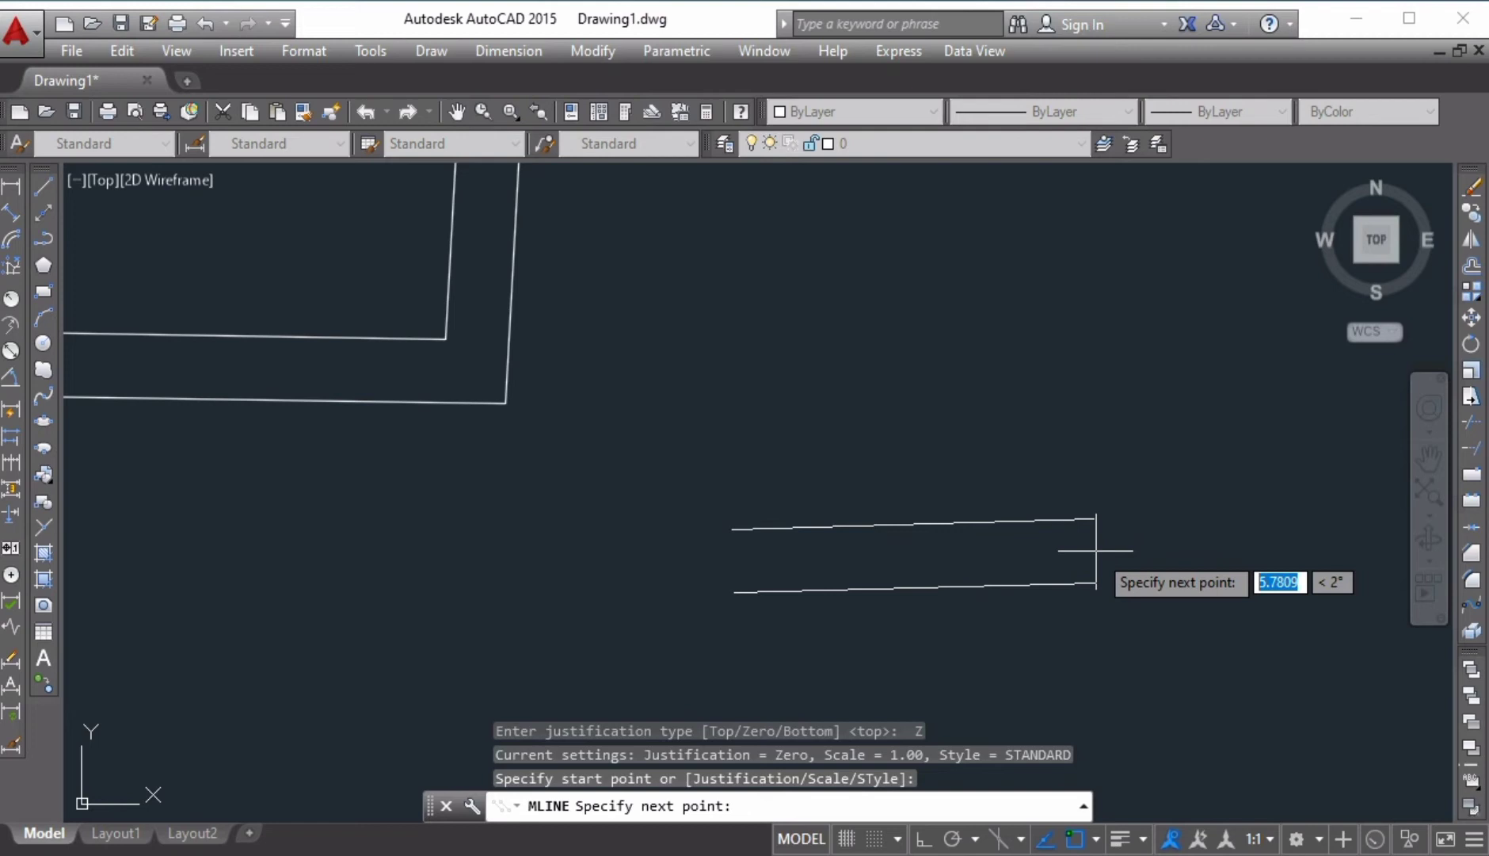
left_click(1096, 549)
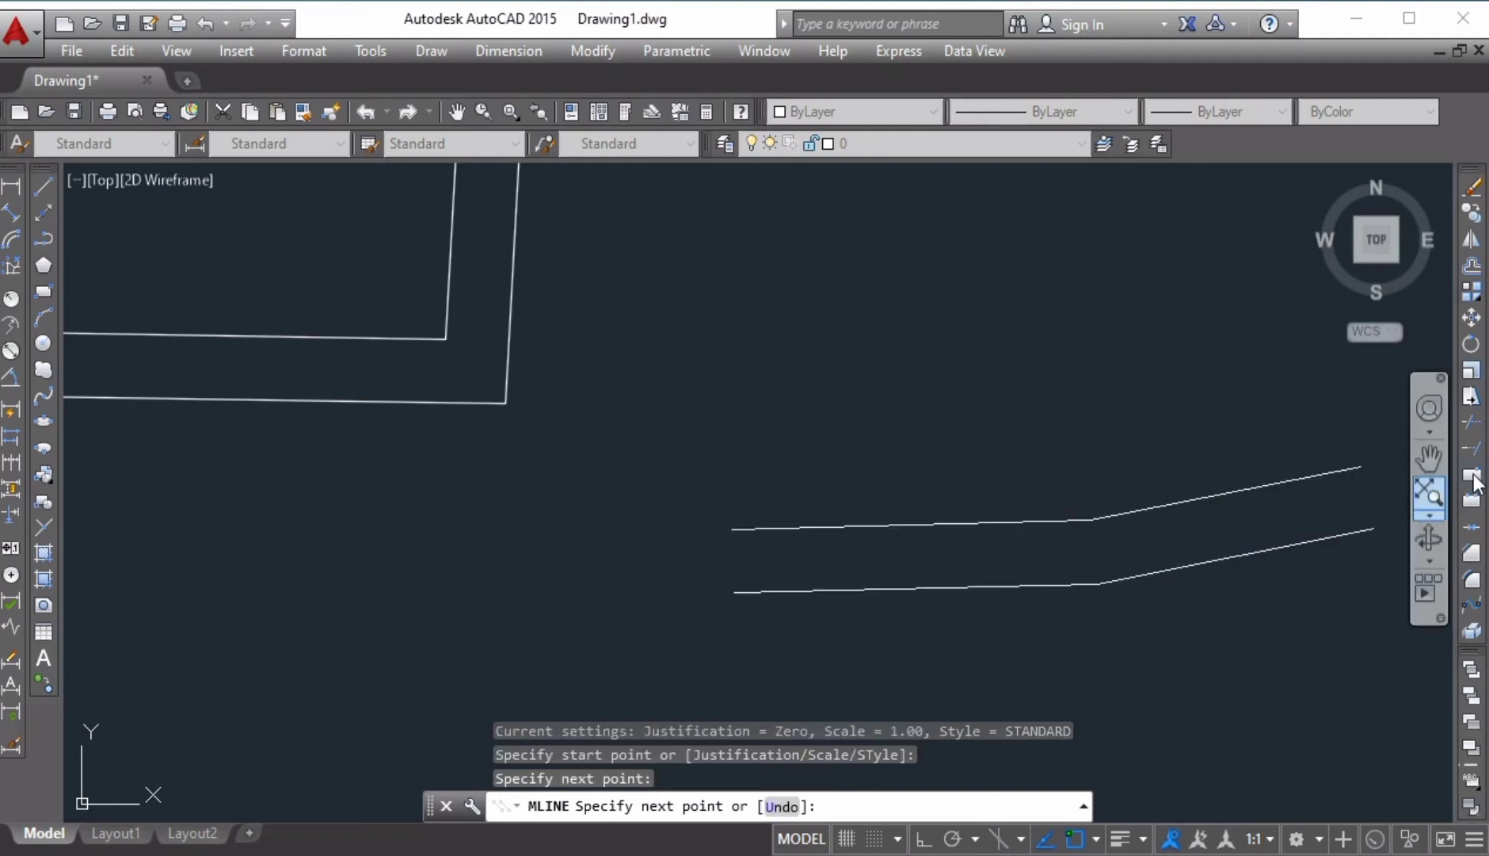
left_click(1196, 409)
key("Return")
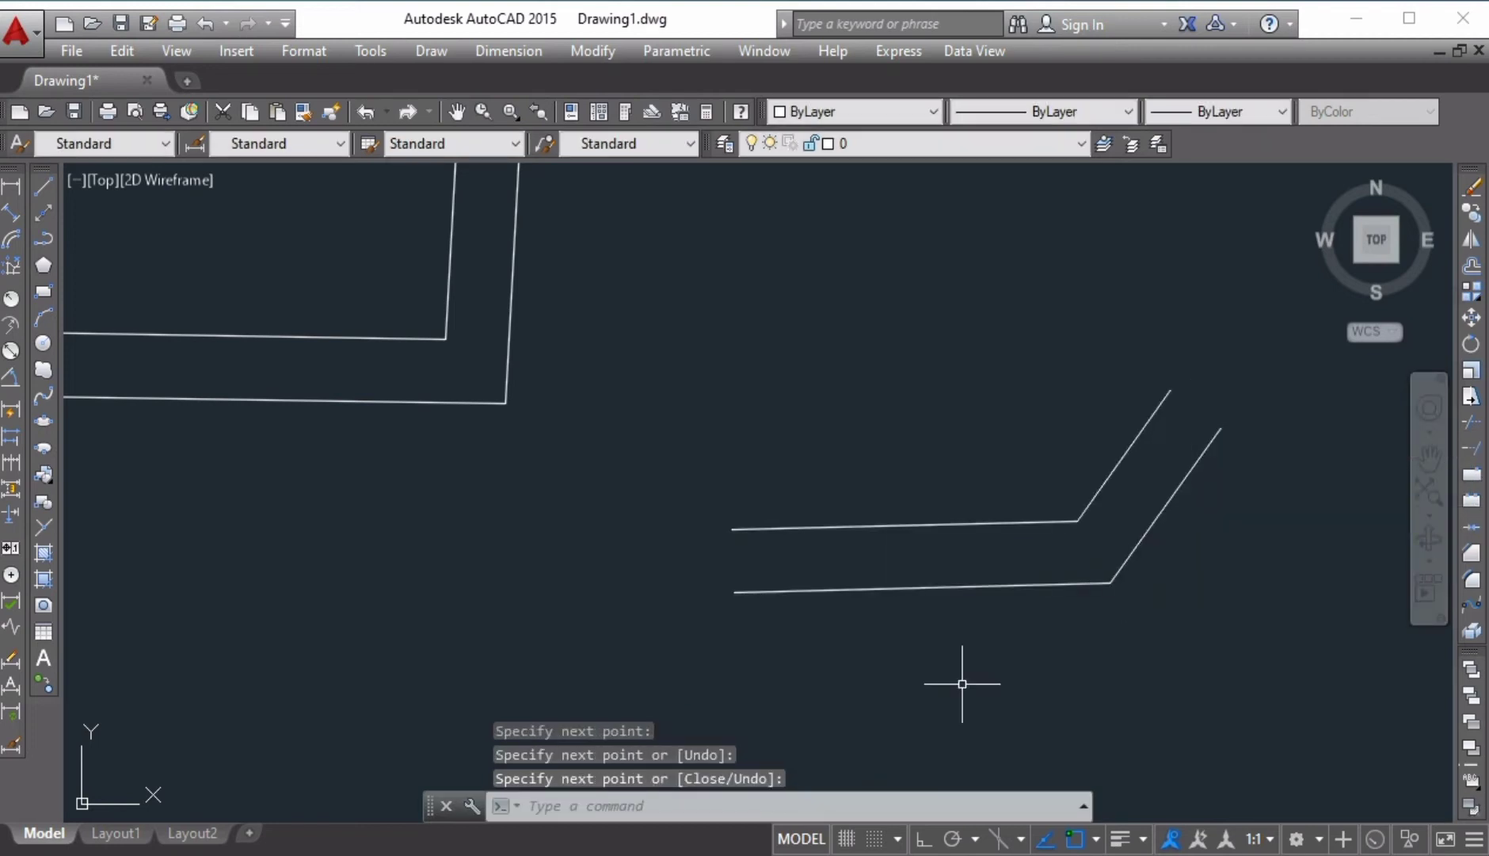
- Draw a five-segment hooked multiline with Bottom justification just above the two-segment one, running right, down and back to the left
key("Return")
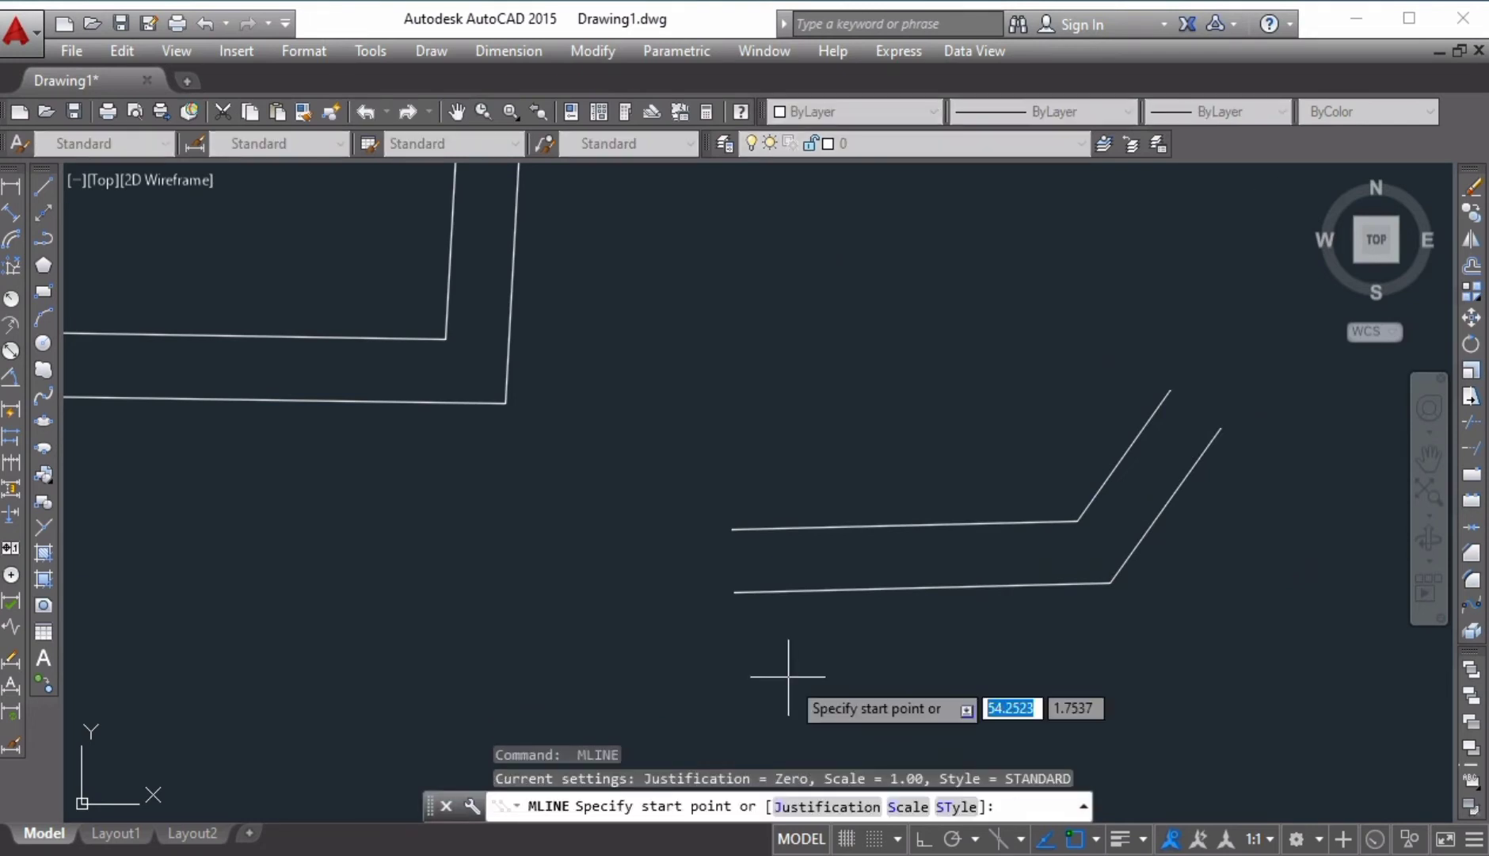
left_click(830, 812)
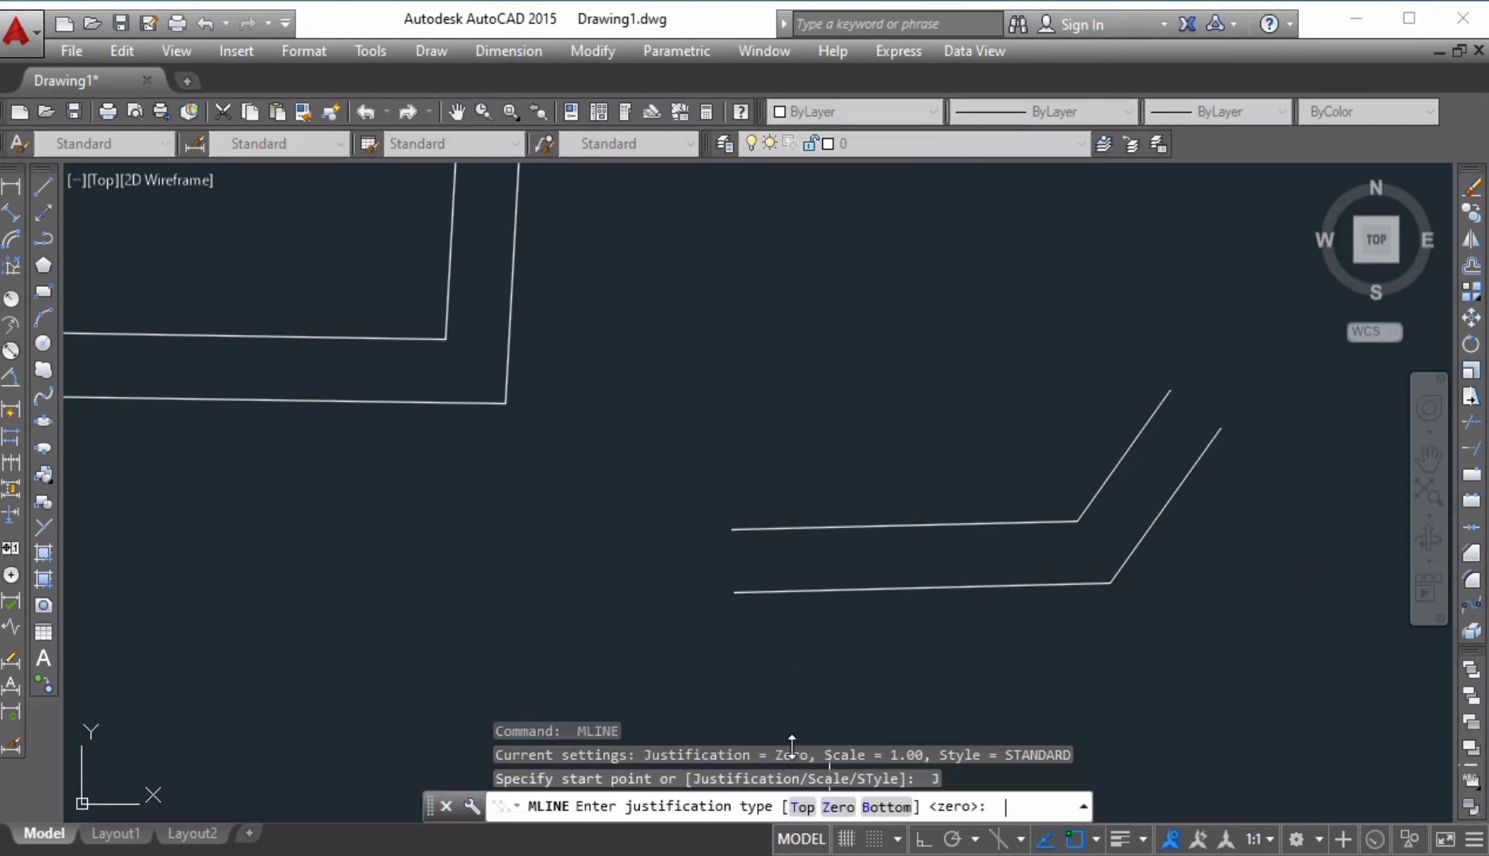
key("Down")
key("Down")
key("Return")
scroll(788, 428, "down", 4)
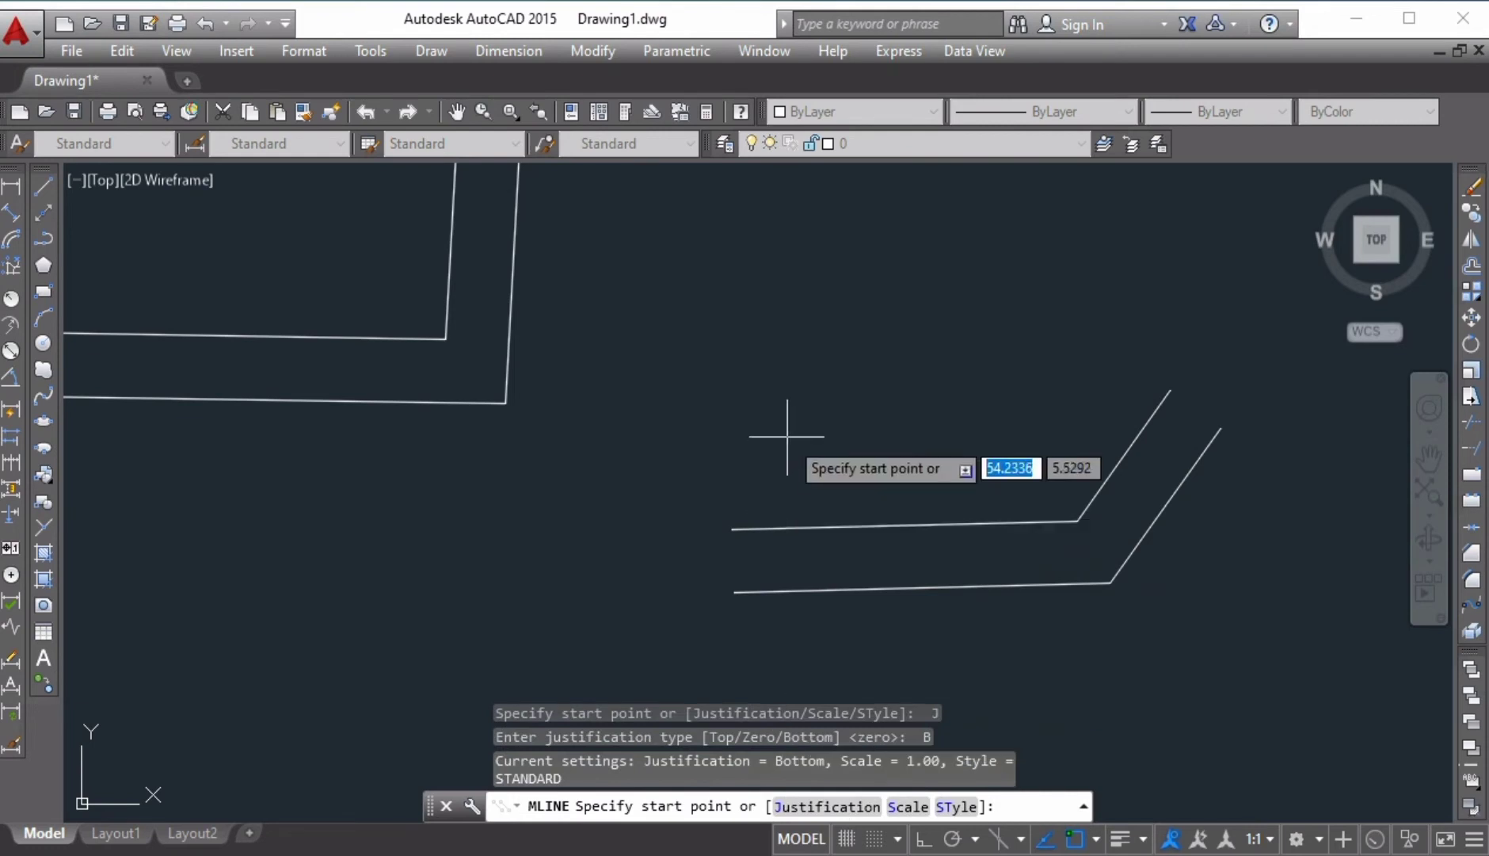
left_click(925, 316)
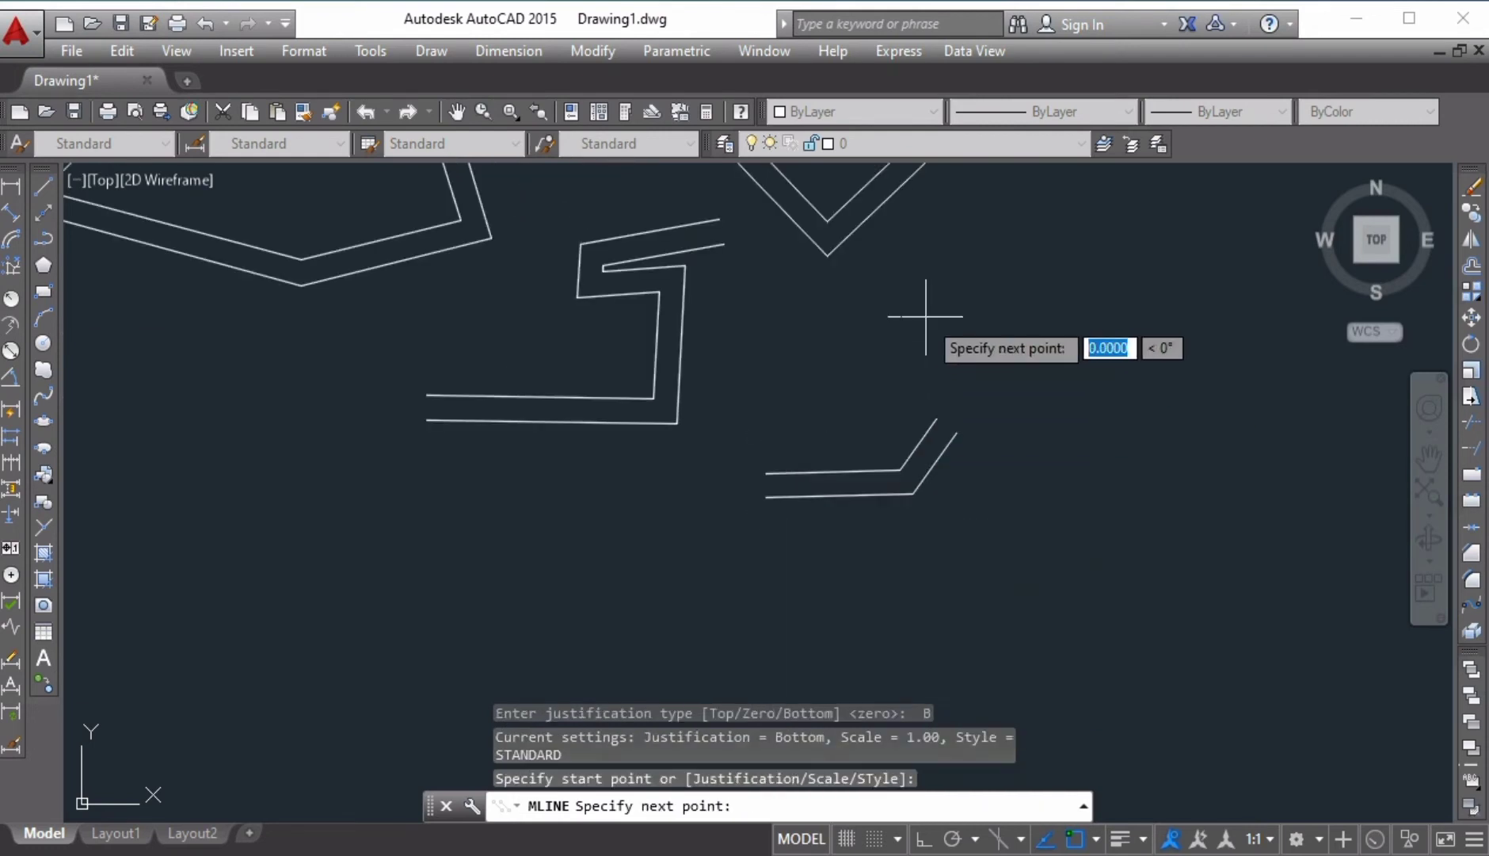
scroll(1124, 316, "up", 4)
left_click(1125, 316)
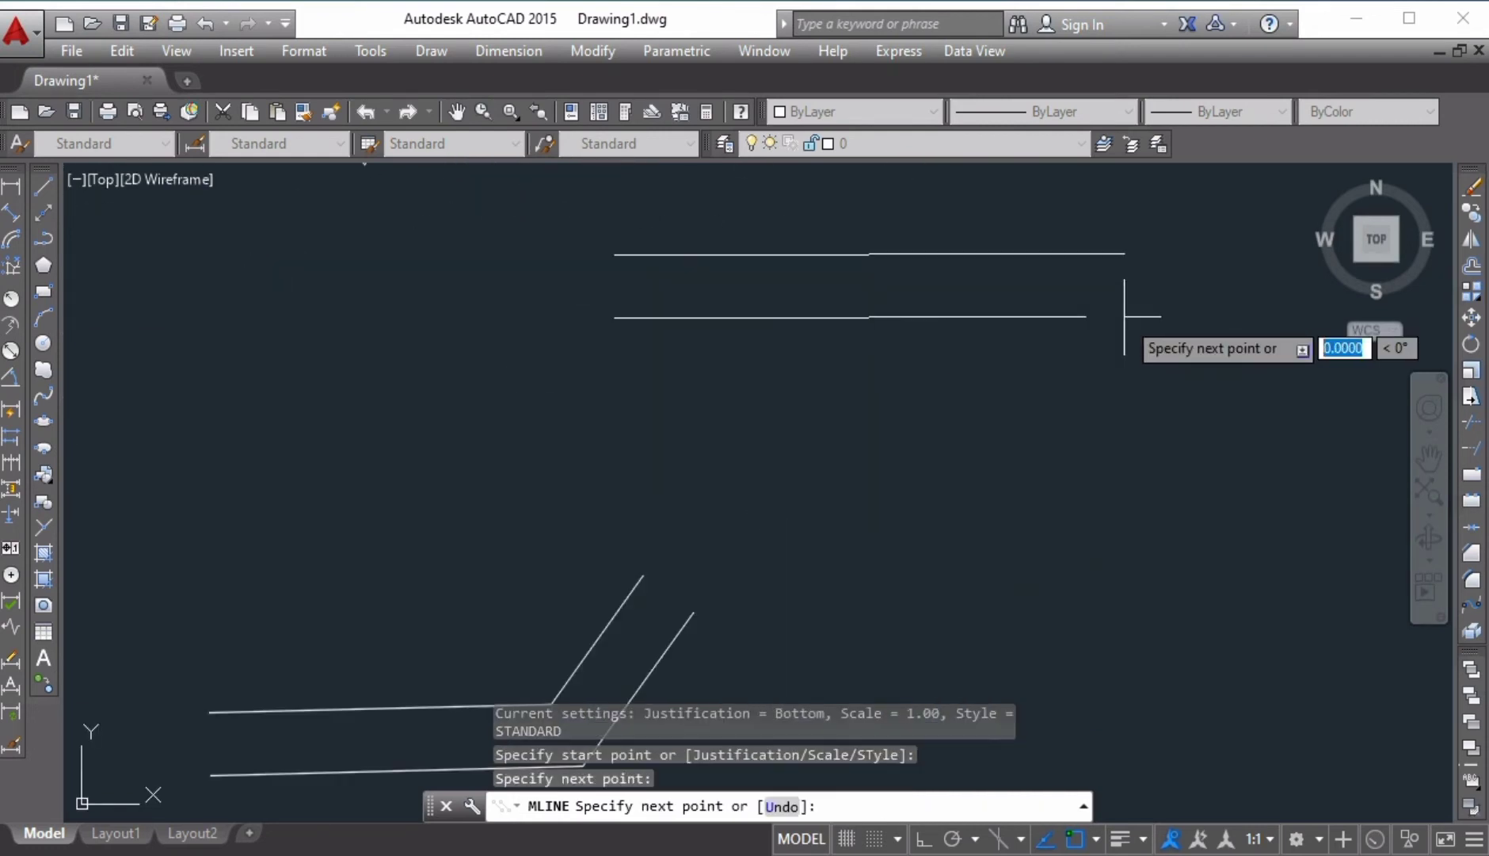
left_click(1170, 524)
left_click(919, 538)
left_click(735, 411)
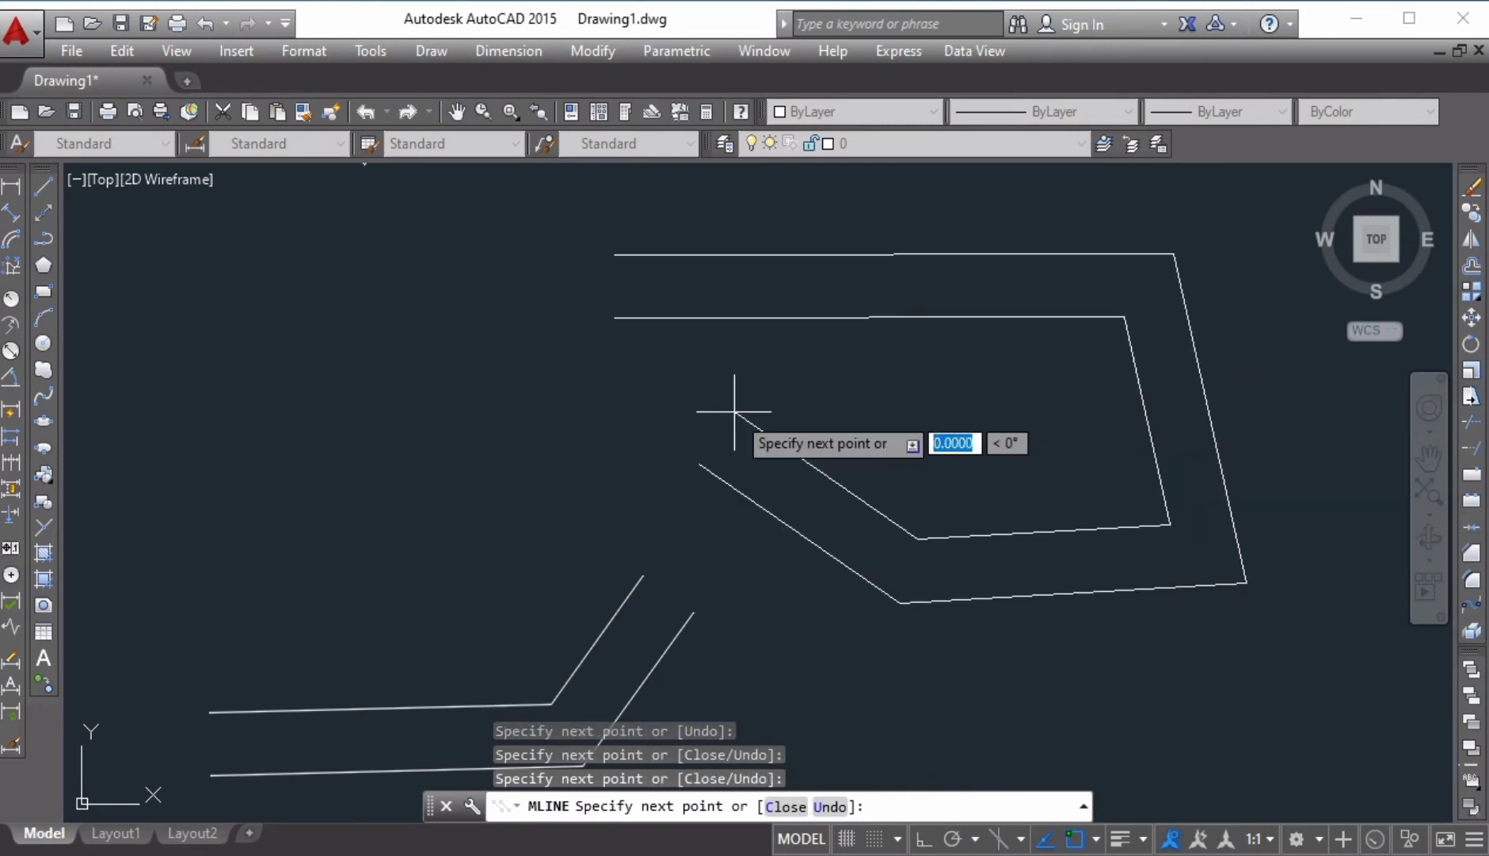
left_click(335, 411)
key("Return")
- Draw an open seven-segment multiline at scale 2 to the right of the existing ones, starting leftward, wrapping around clockwise and ending in a peak
scroll(467, 361, "down", 6)
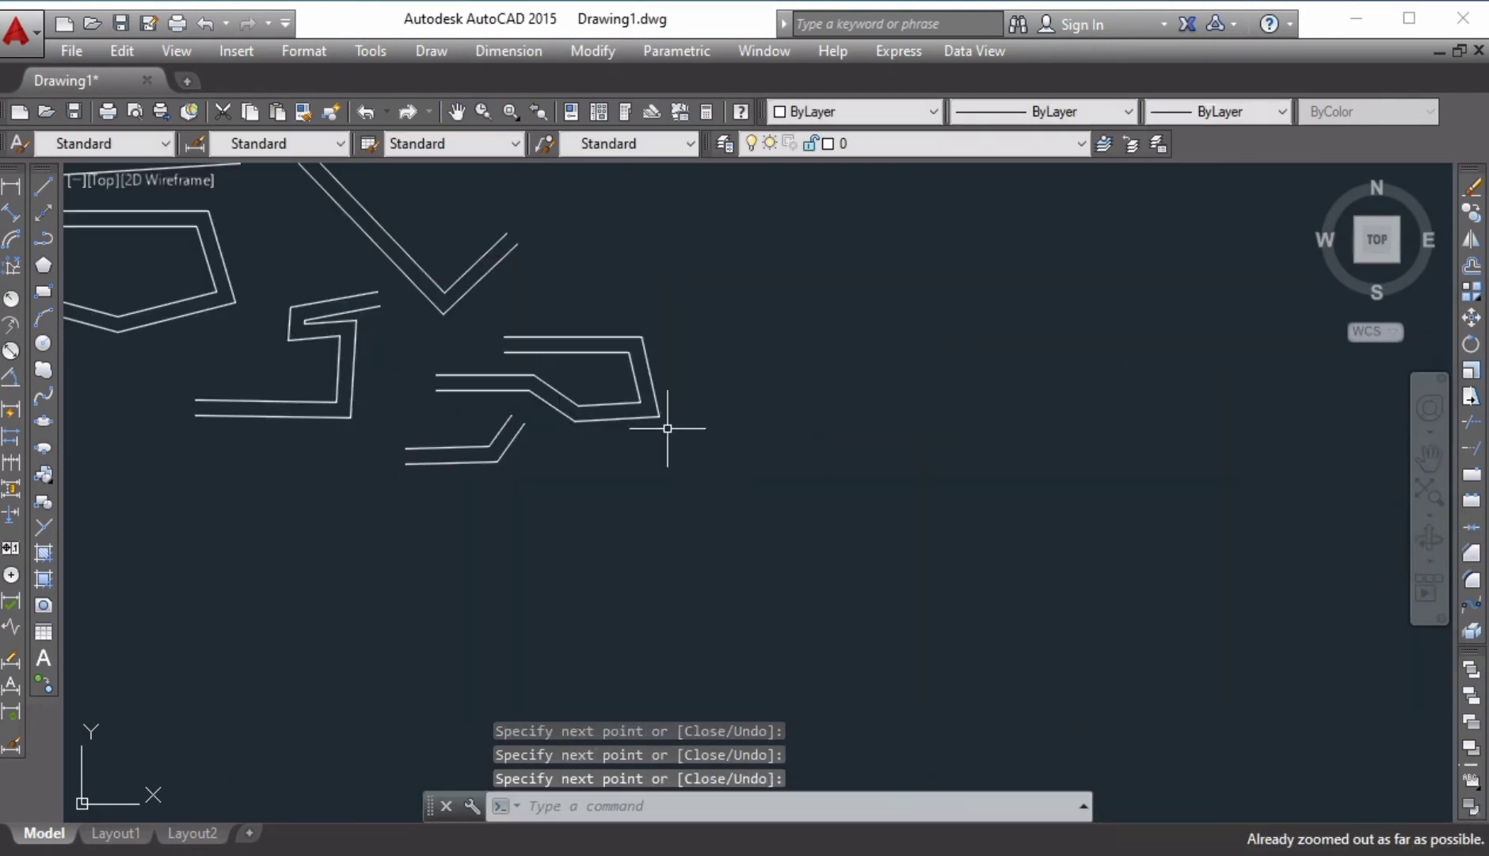
mouse_move(730, 445)
middle_mouse_down()
mouse_move(724, 490)
mouse_move(658, 566)
middle_mouse_up()
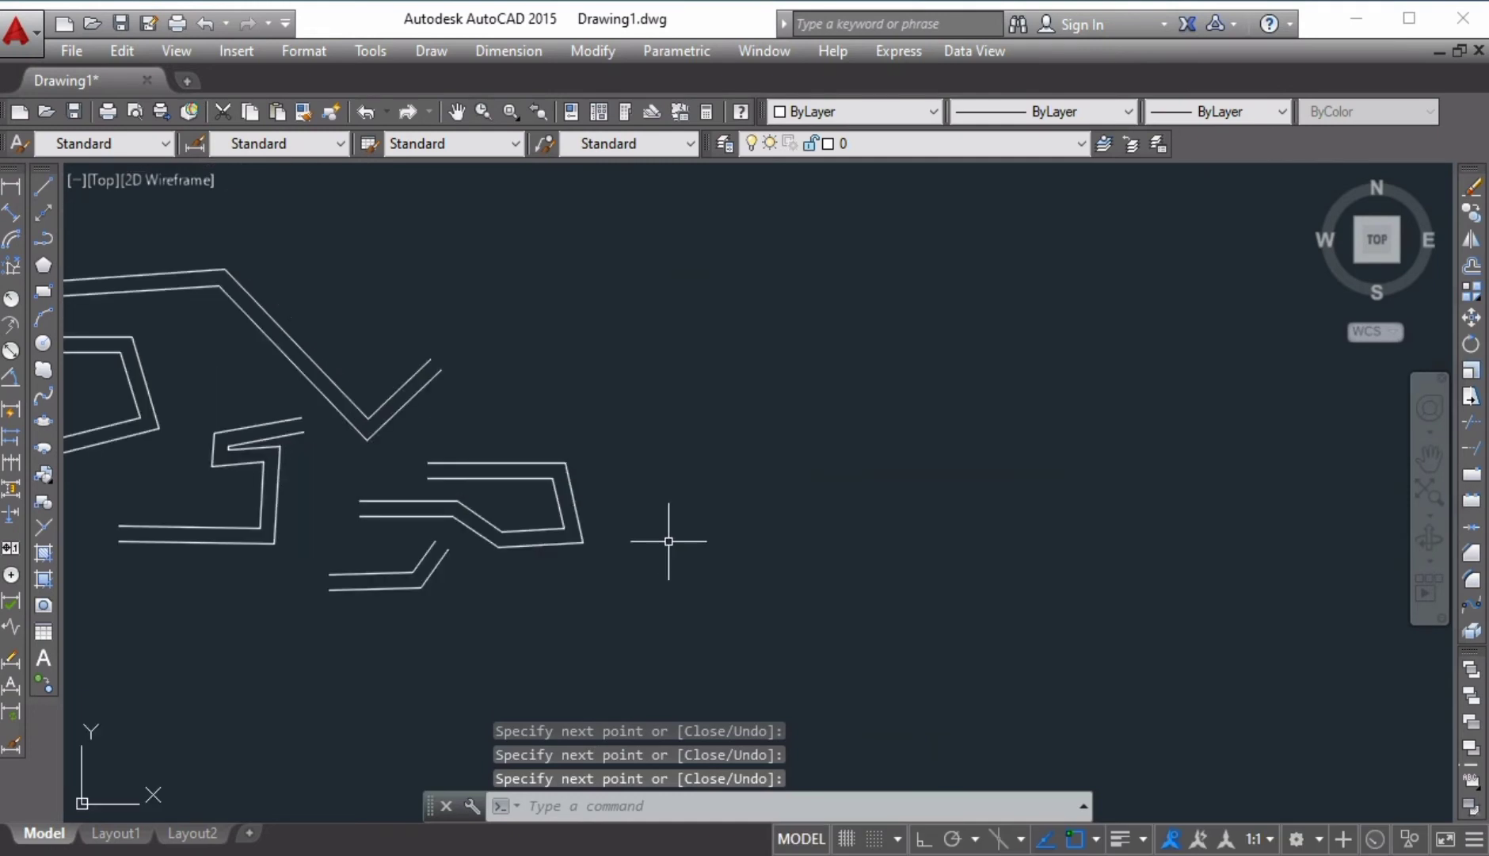
type("ml")
key("Return")
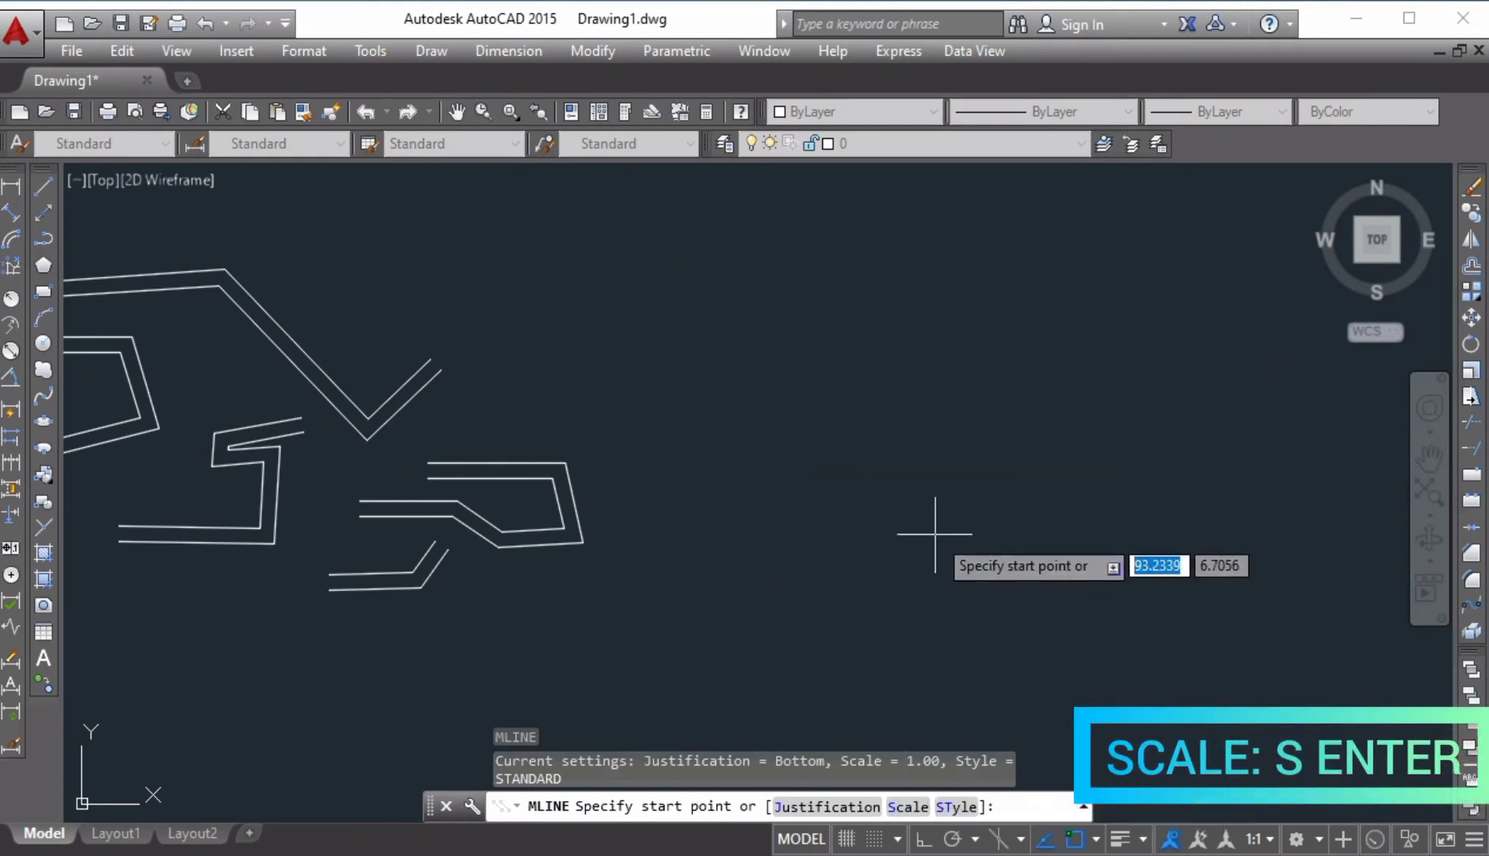
type("s")
key("Return")
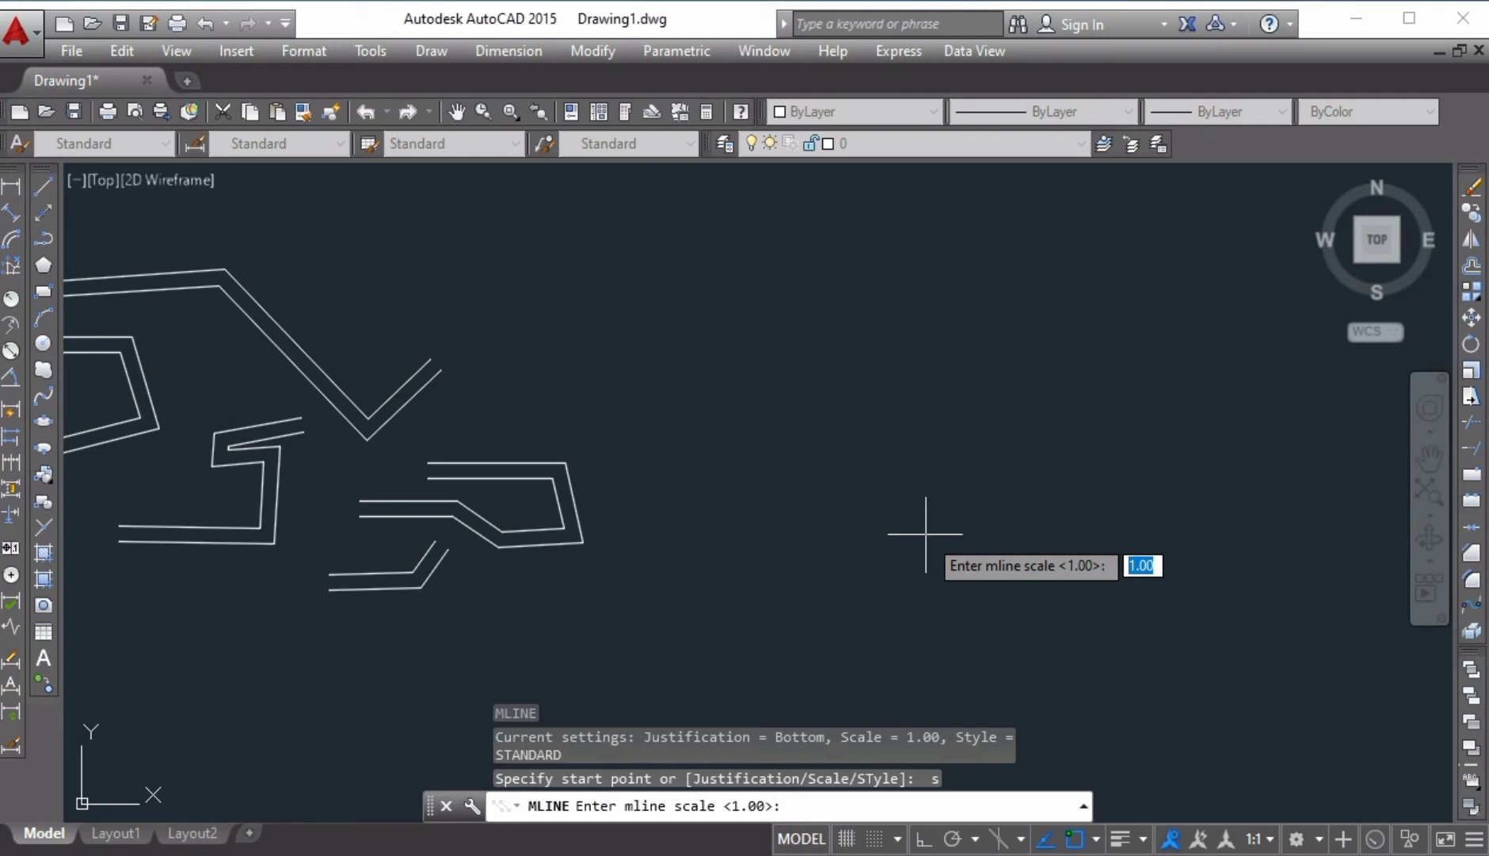
type("2")
key("Return")
left_click(817, 482)
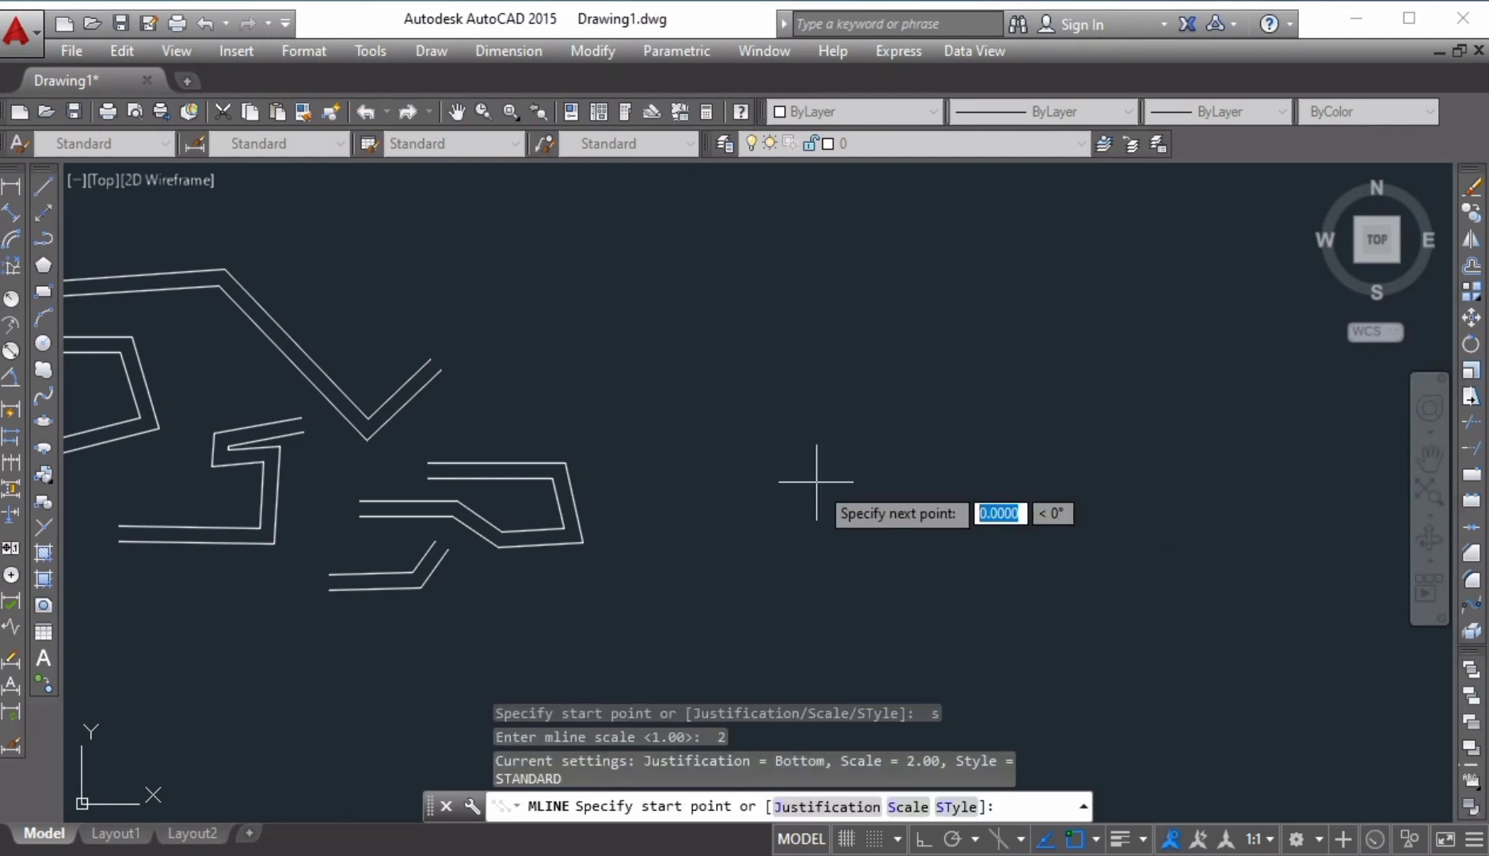
left_click(680, 482)
left_click(683, 271)
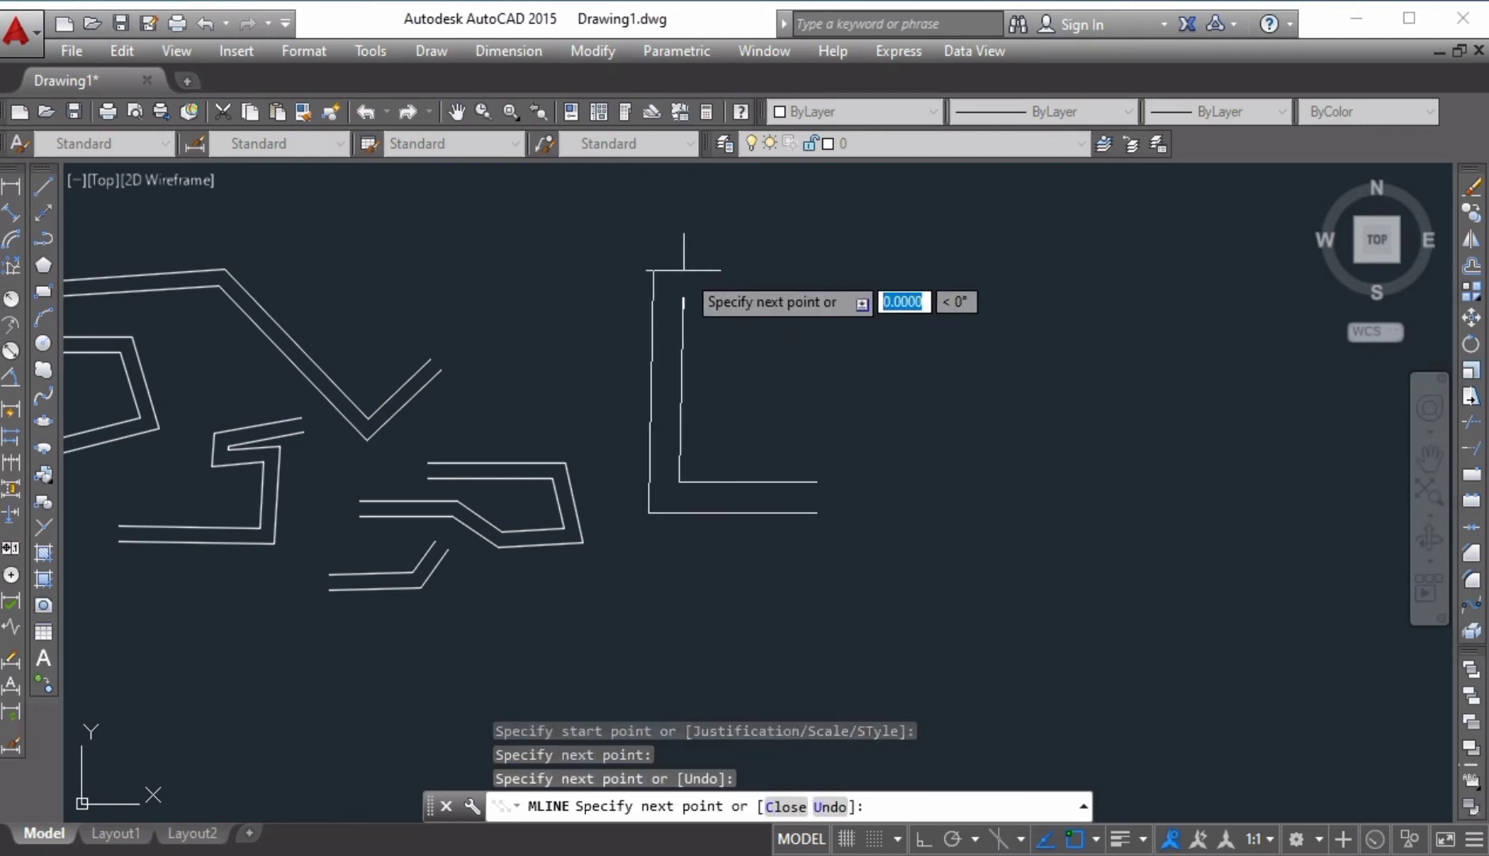
left_click(959, 341)
left_click(978, 556)
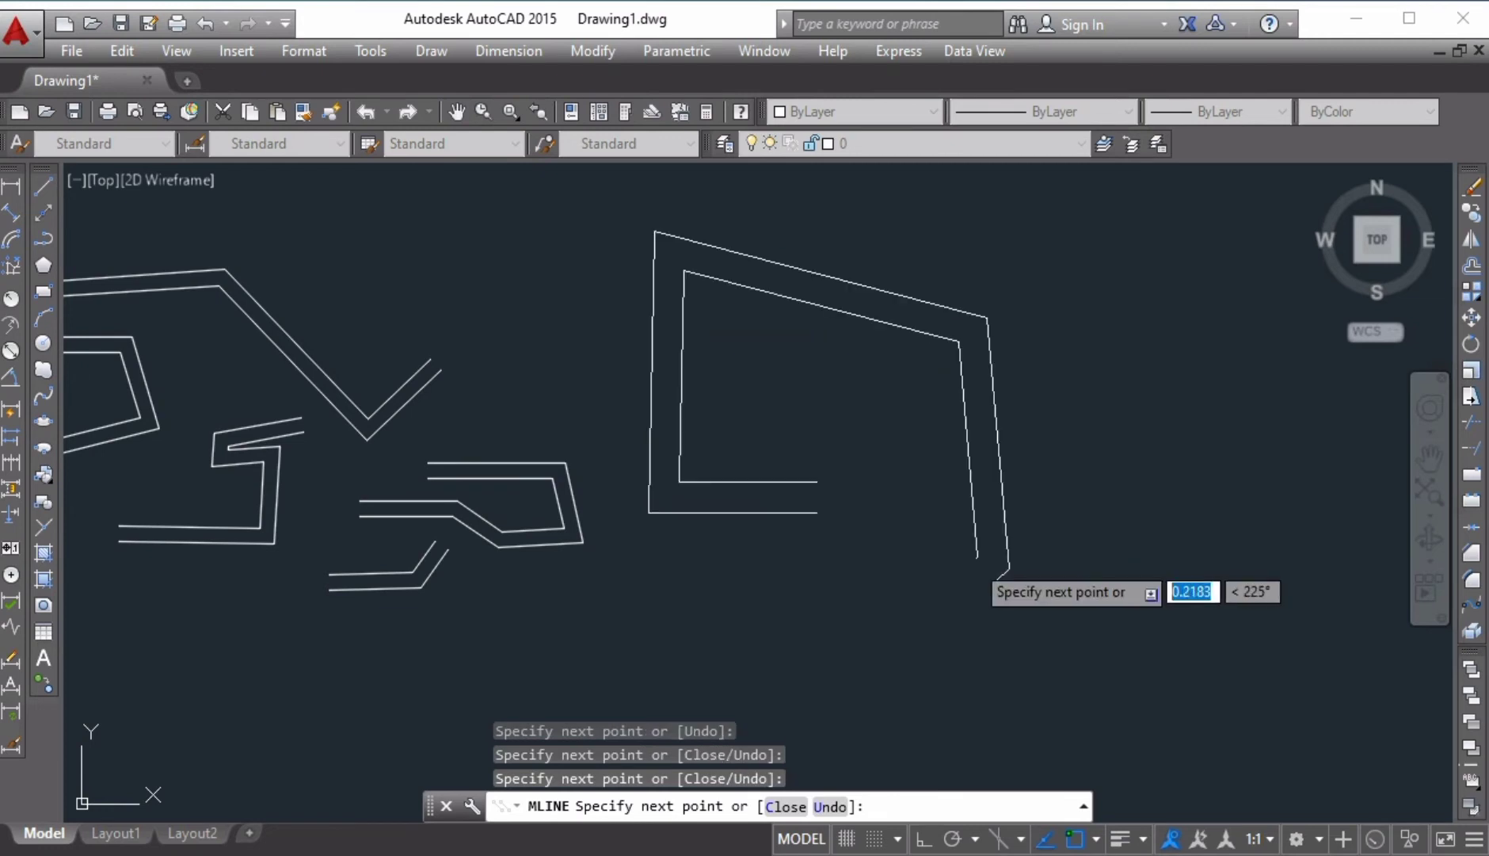
left_click(756, 627)
left_click(665, 536)
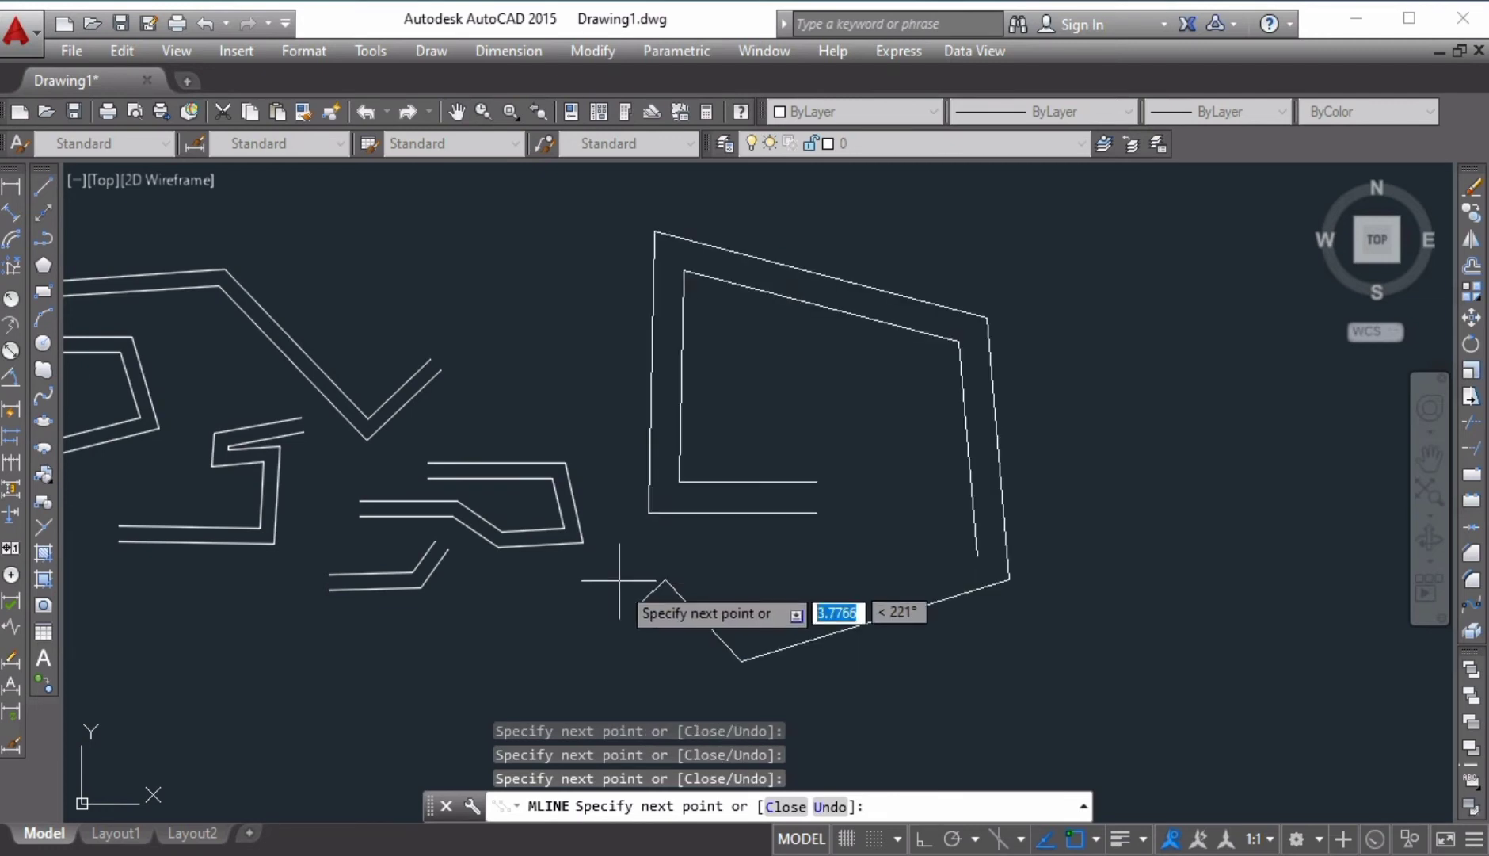
left_click(590, 627)
key("Return")
- Draw an open four-segment multiline at scale 1 above the existing small ones, running right, down, back left and up
type("ml")
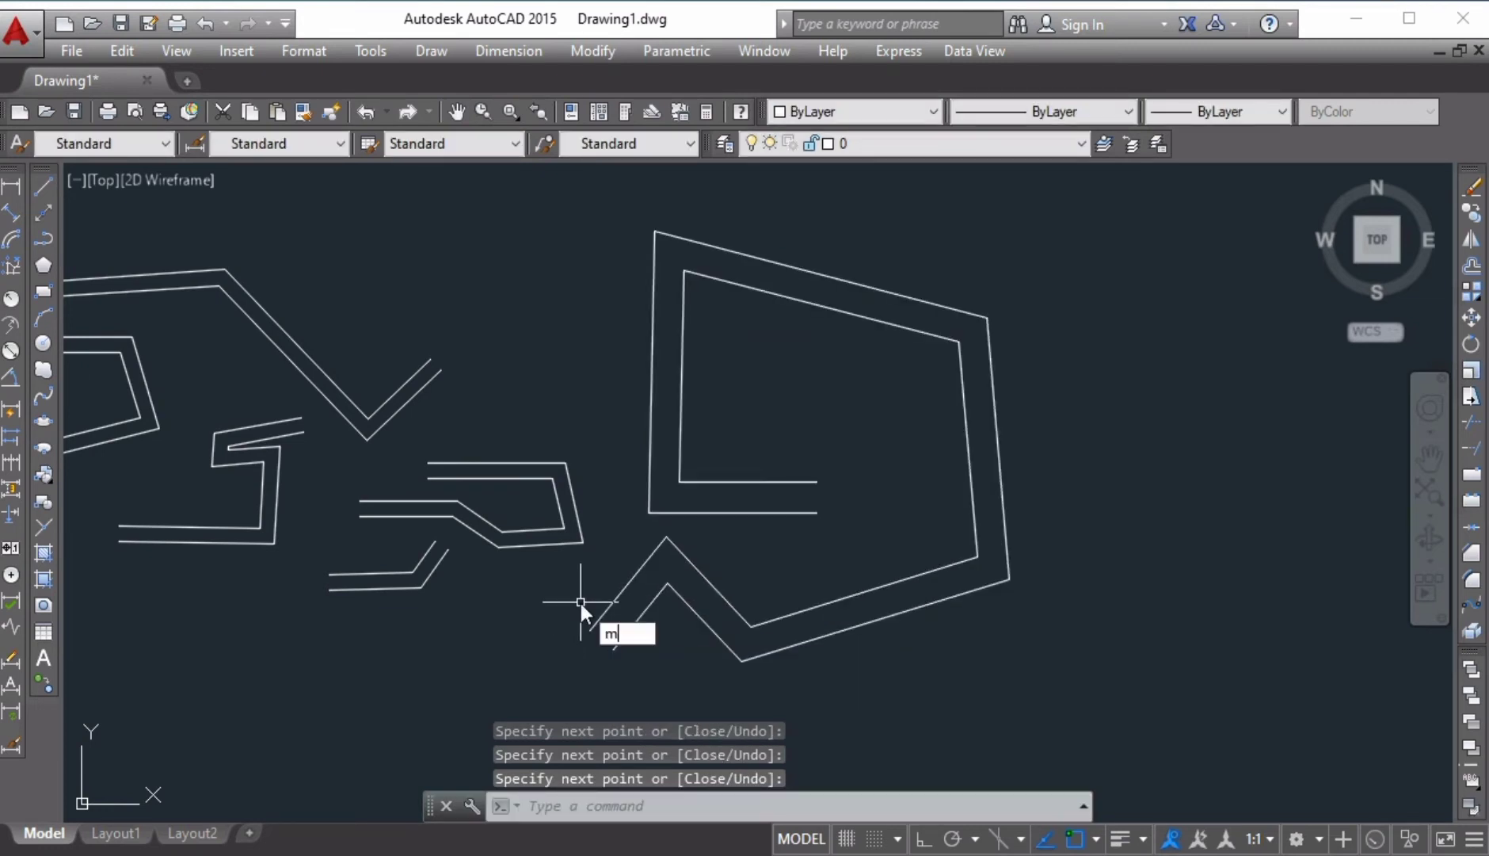
key("Return")
type("s")
key("Return")
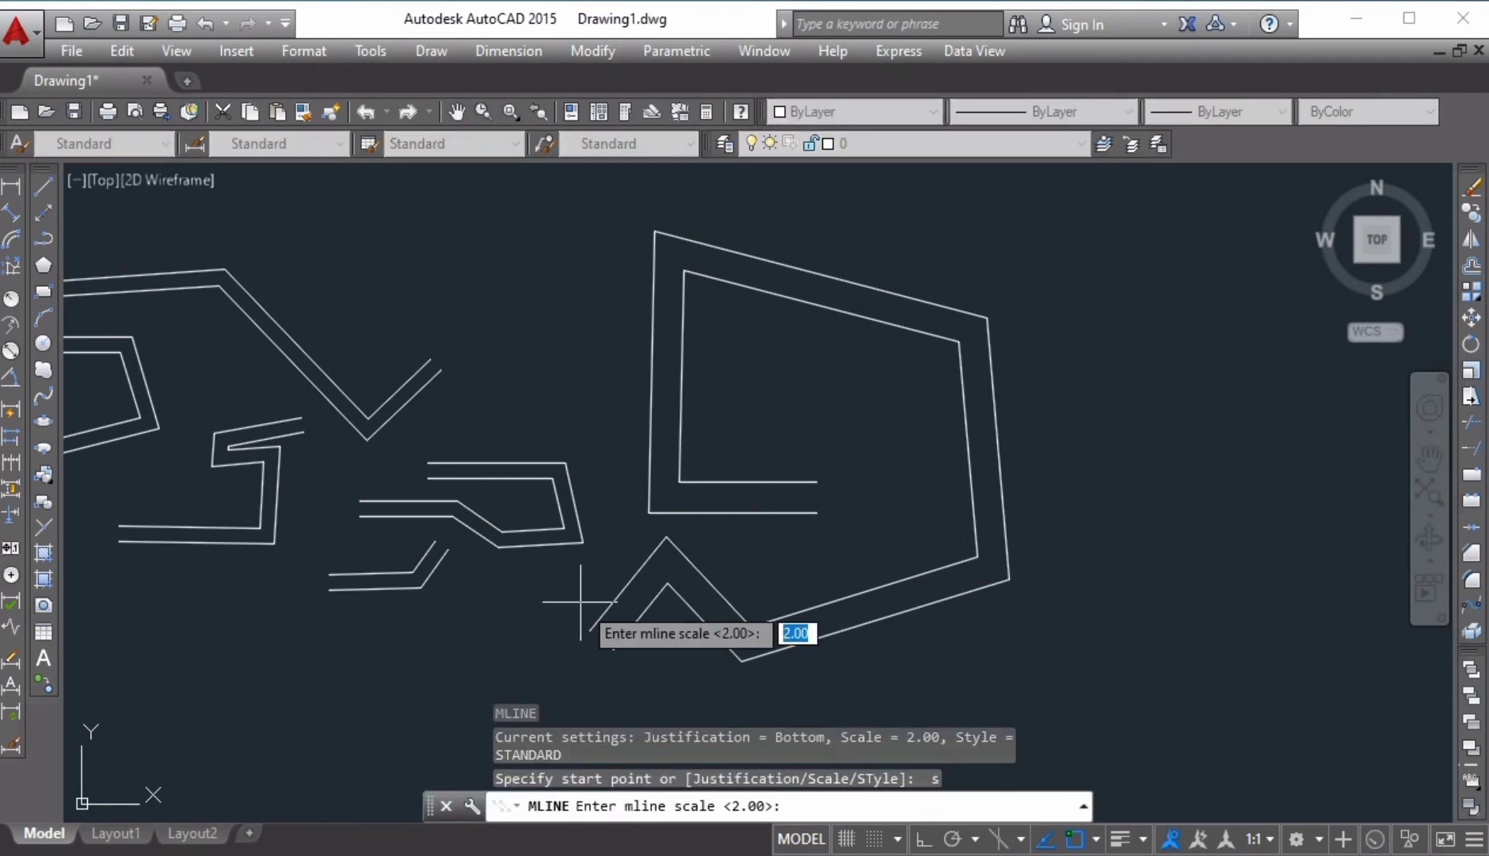
type("1")
key("Return")
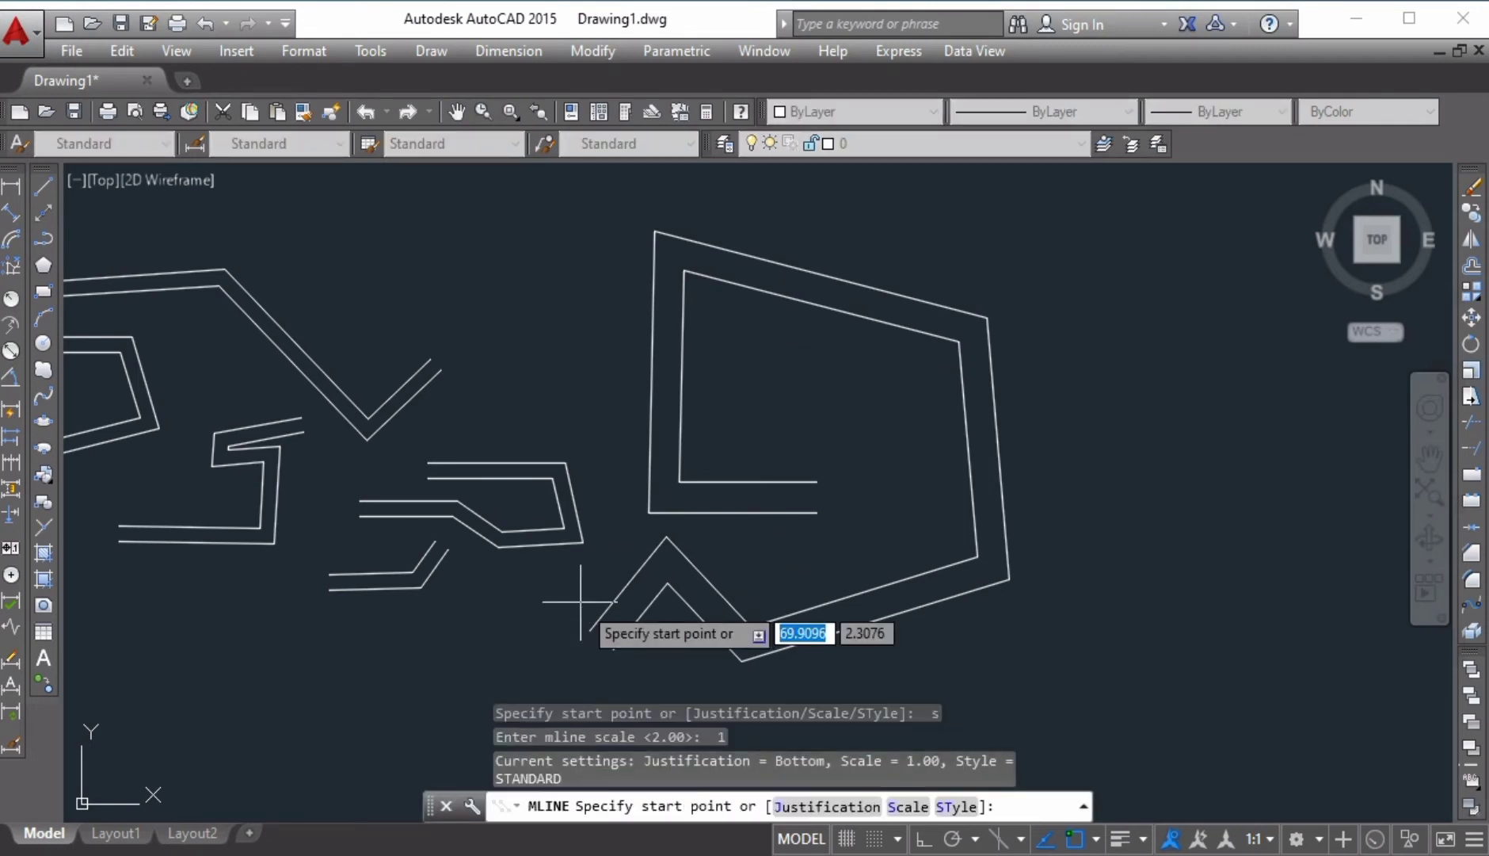
left_click(389, 227)
left_click(547, 246)
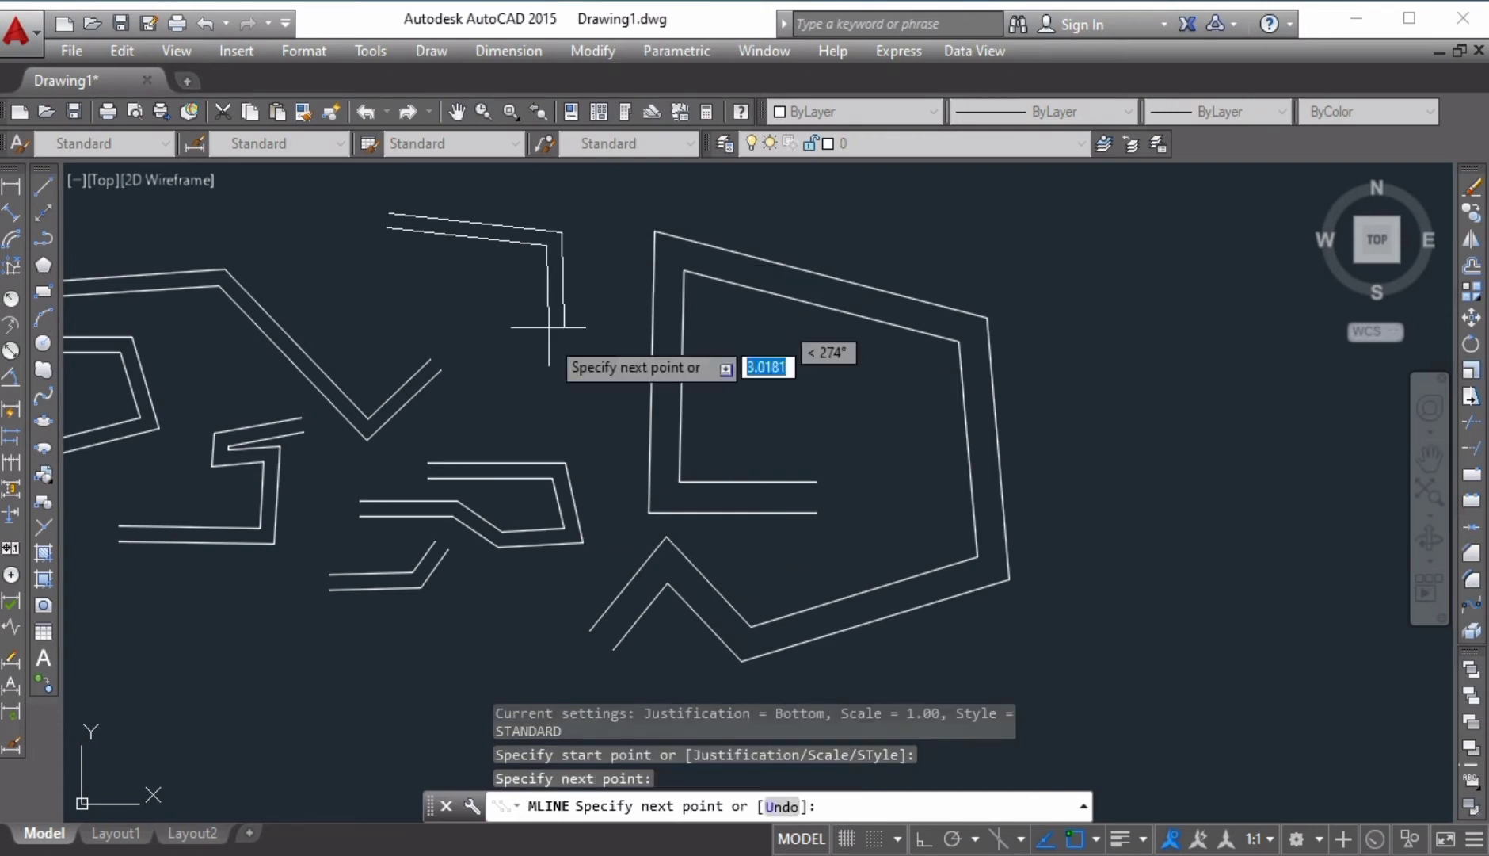
left_click(545, 372)
left_click(328, 321)
left_click(301, 226)
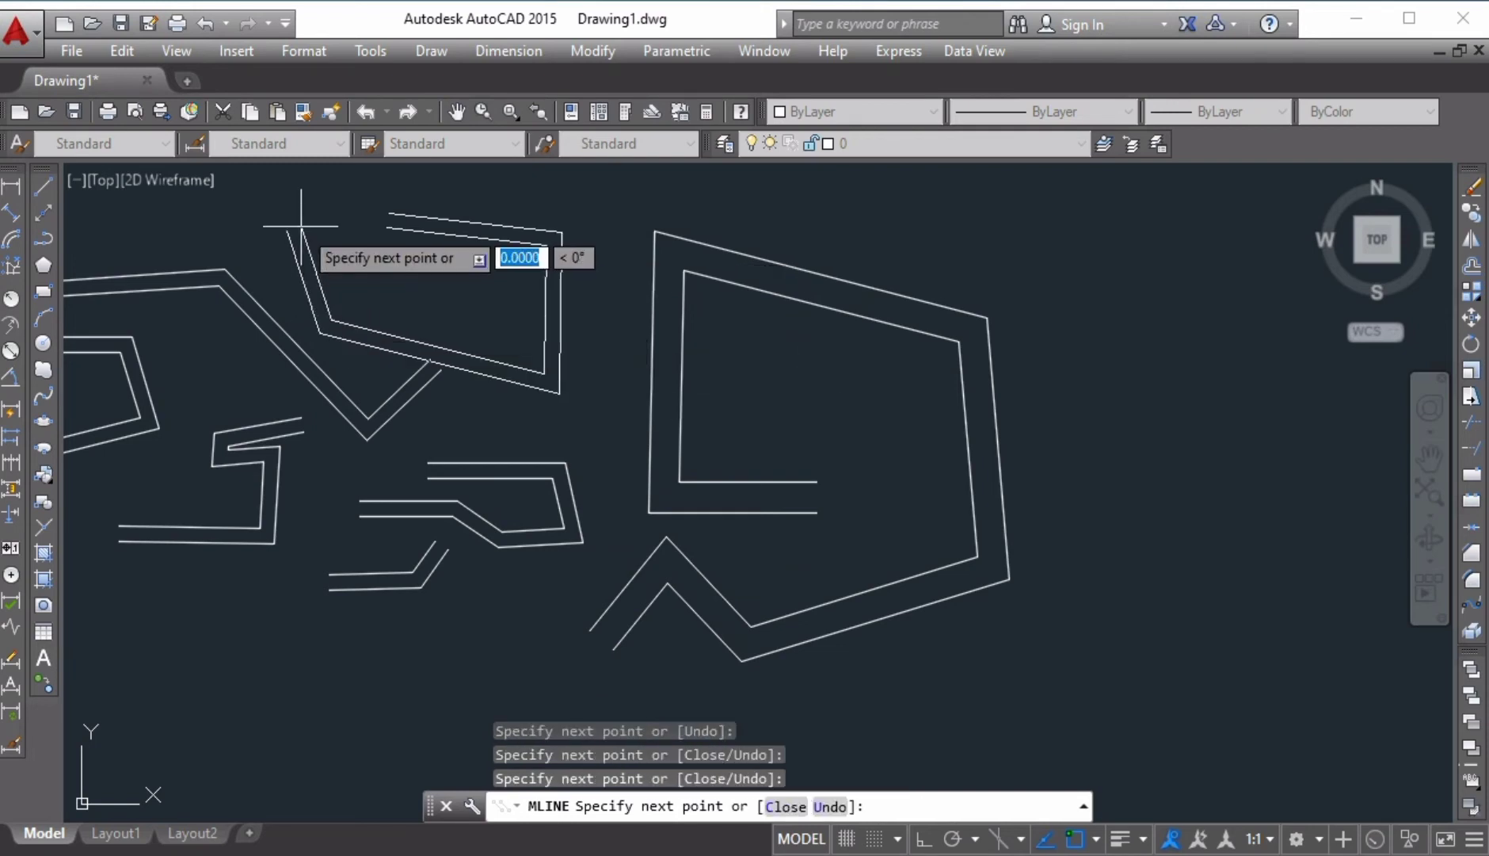
key("Return")
- Fit the whole drawing in view with Zoom All to compare the multilines of different scales
scroll(871, 424, "down", 2)
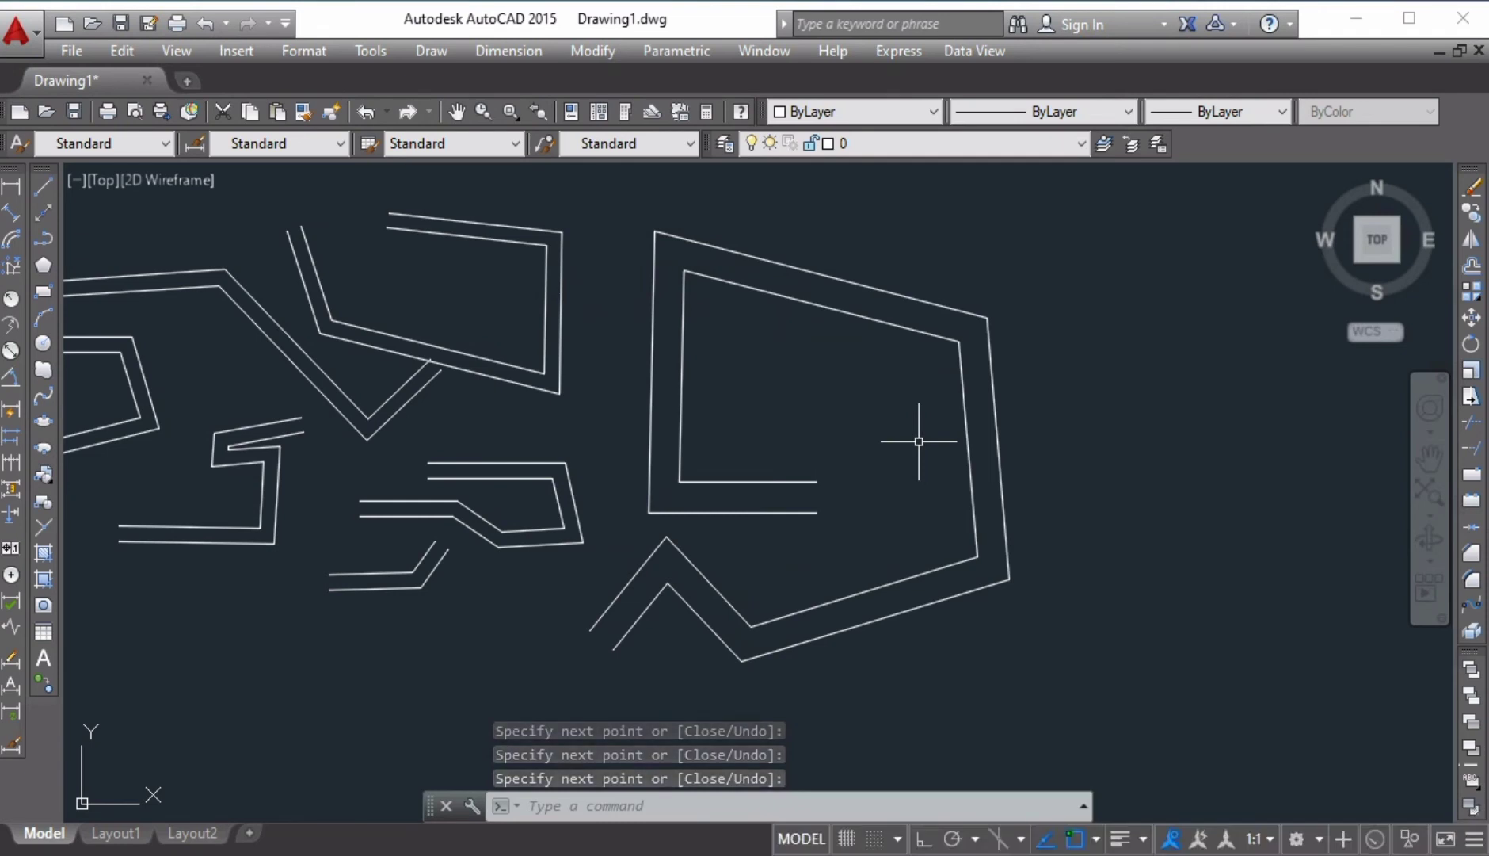
type("z")
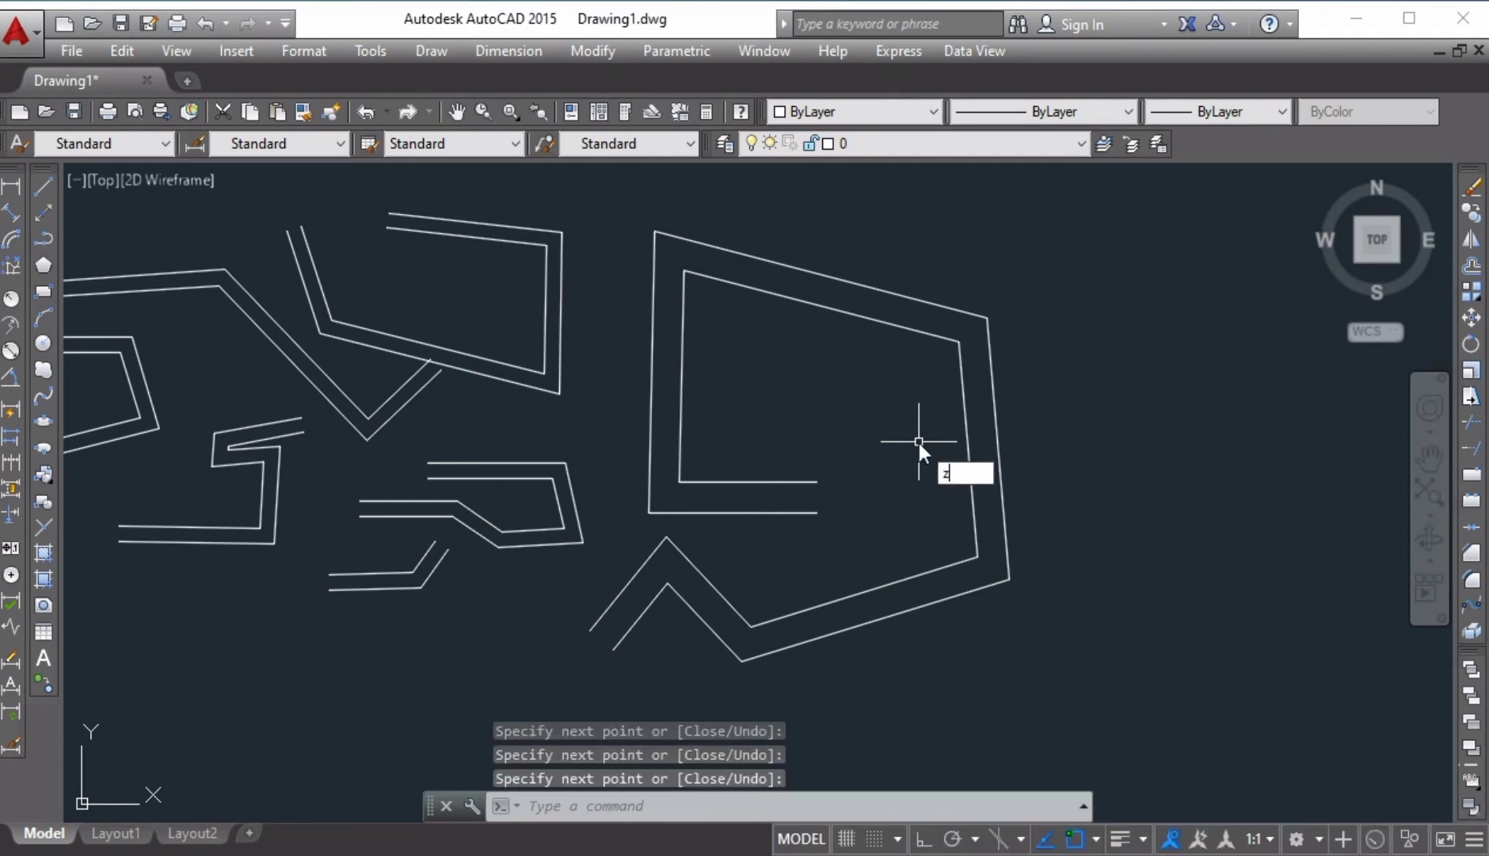
key("Return")
type("a")
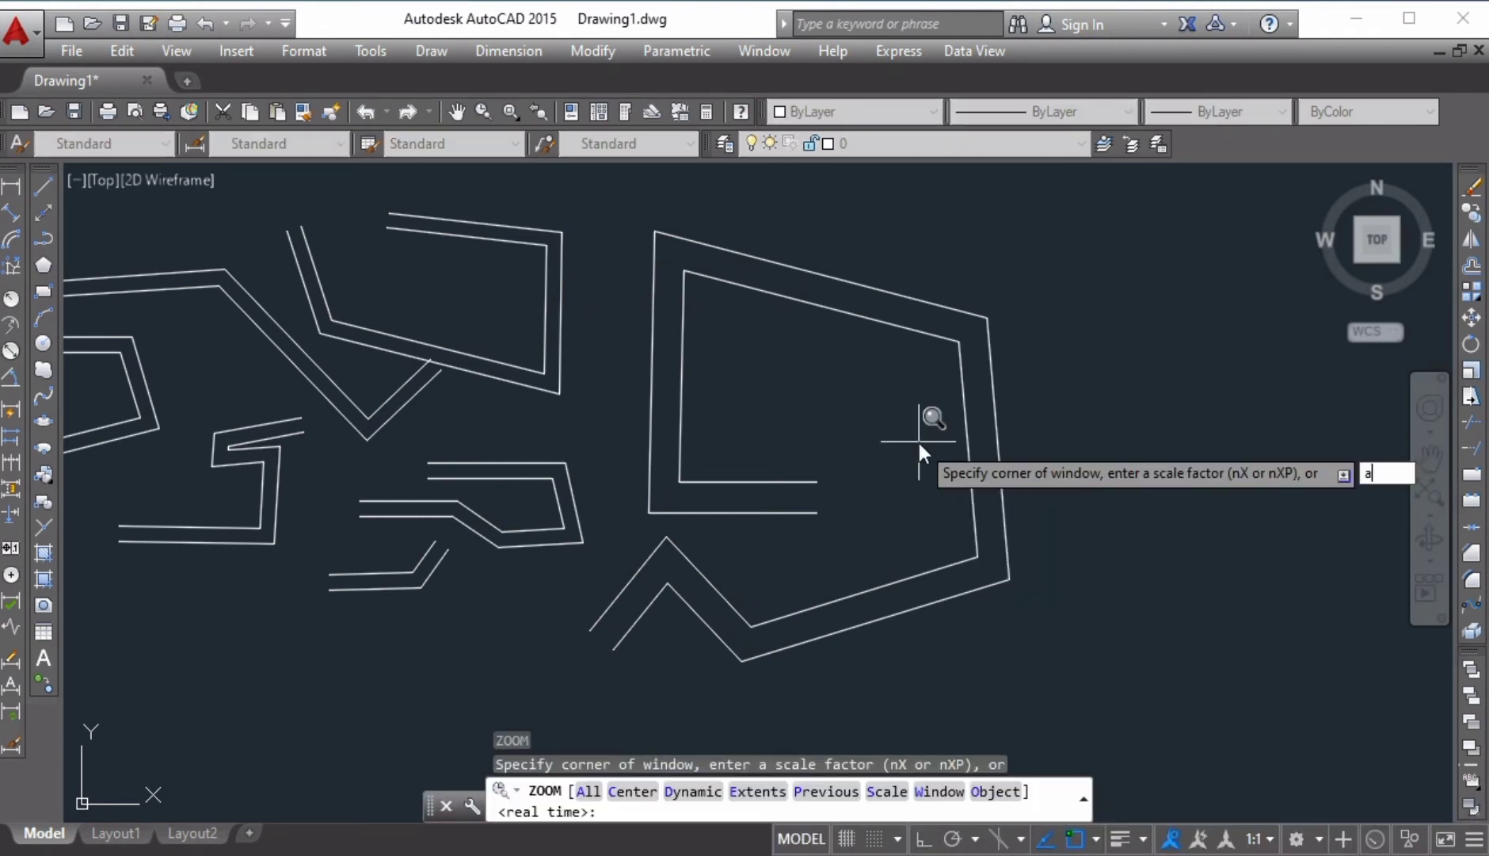
key("Return")
scroll(919, 441, "down", 4)
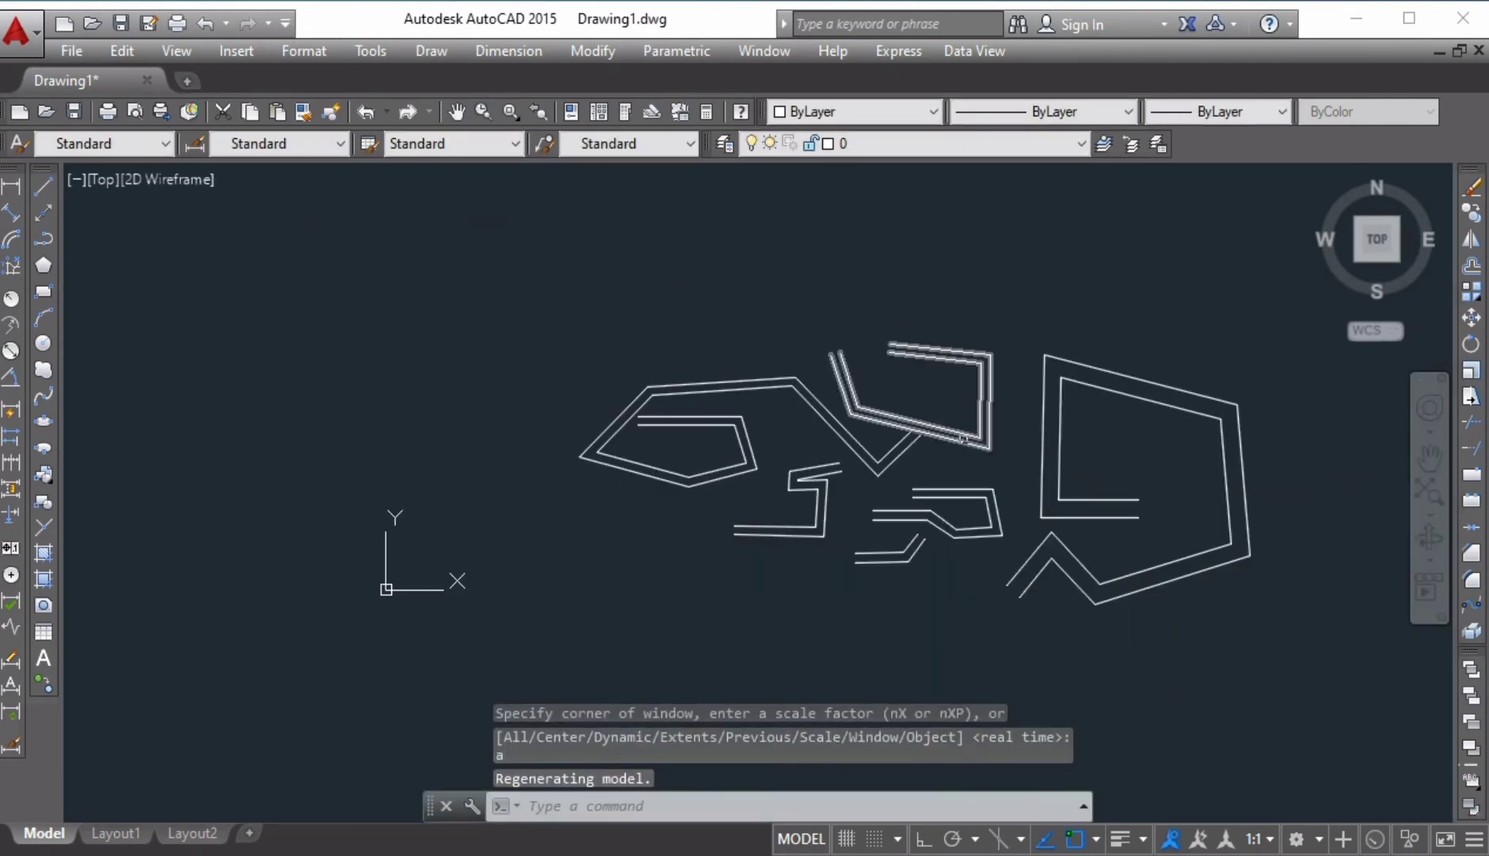
middle_click_drag(1022, 469, 835, 514)
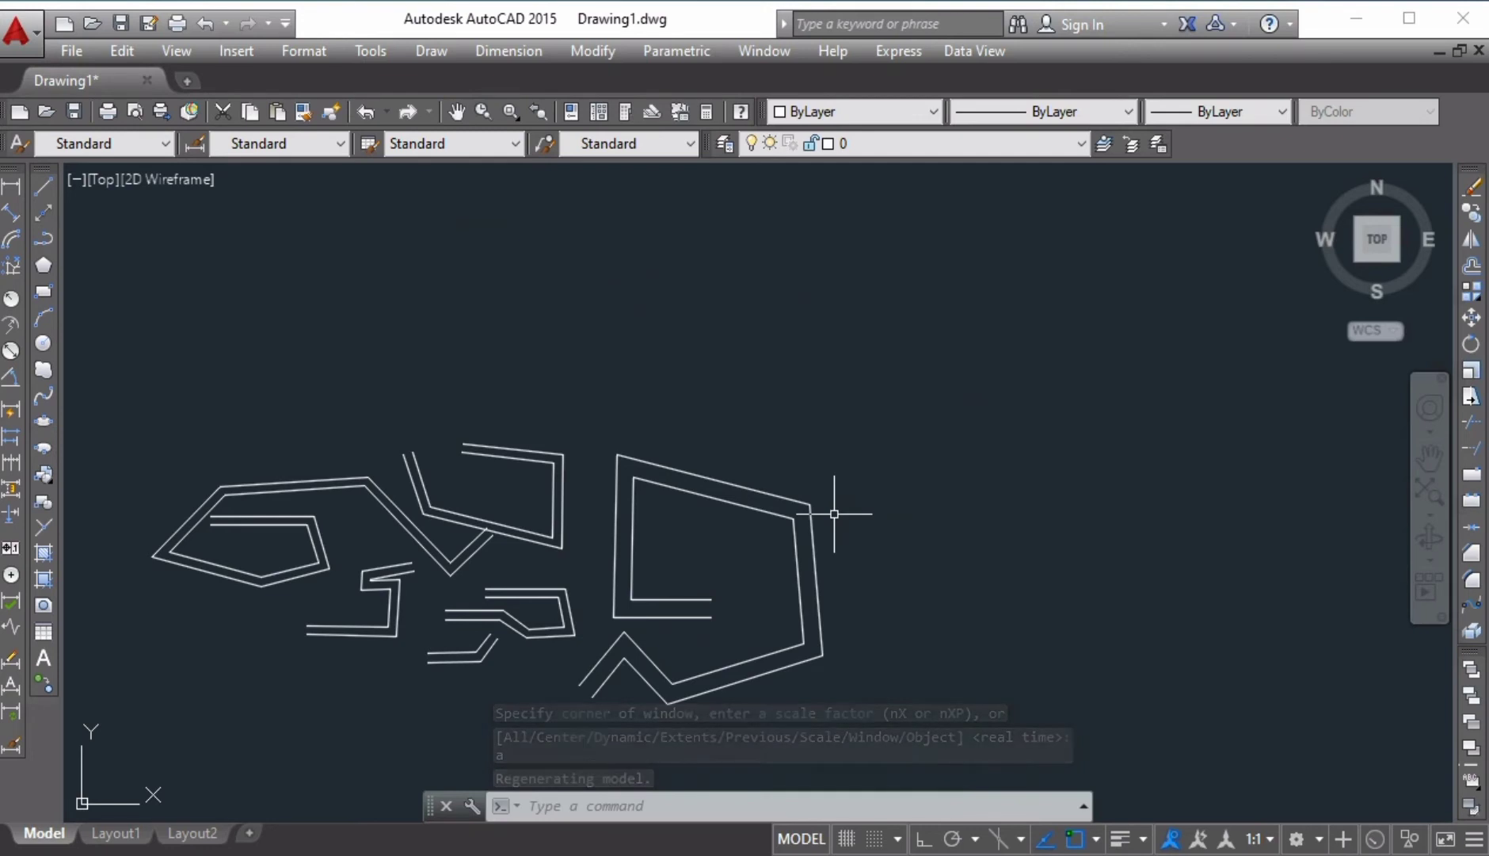
type("ml")
key("Return")
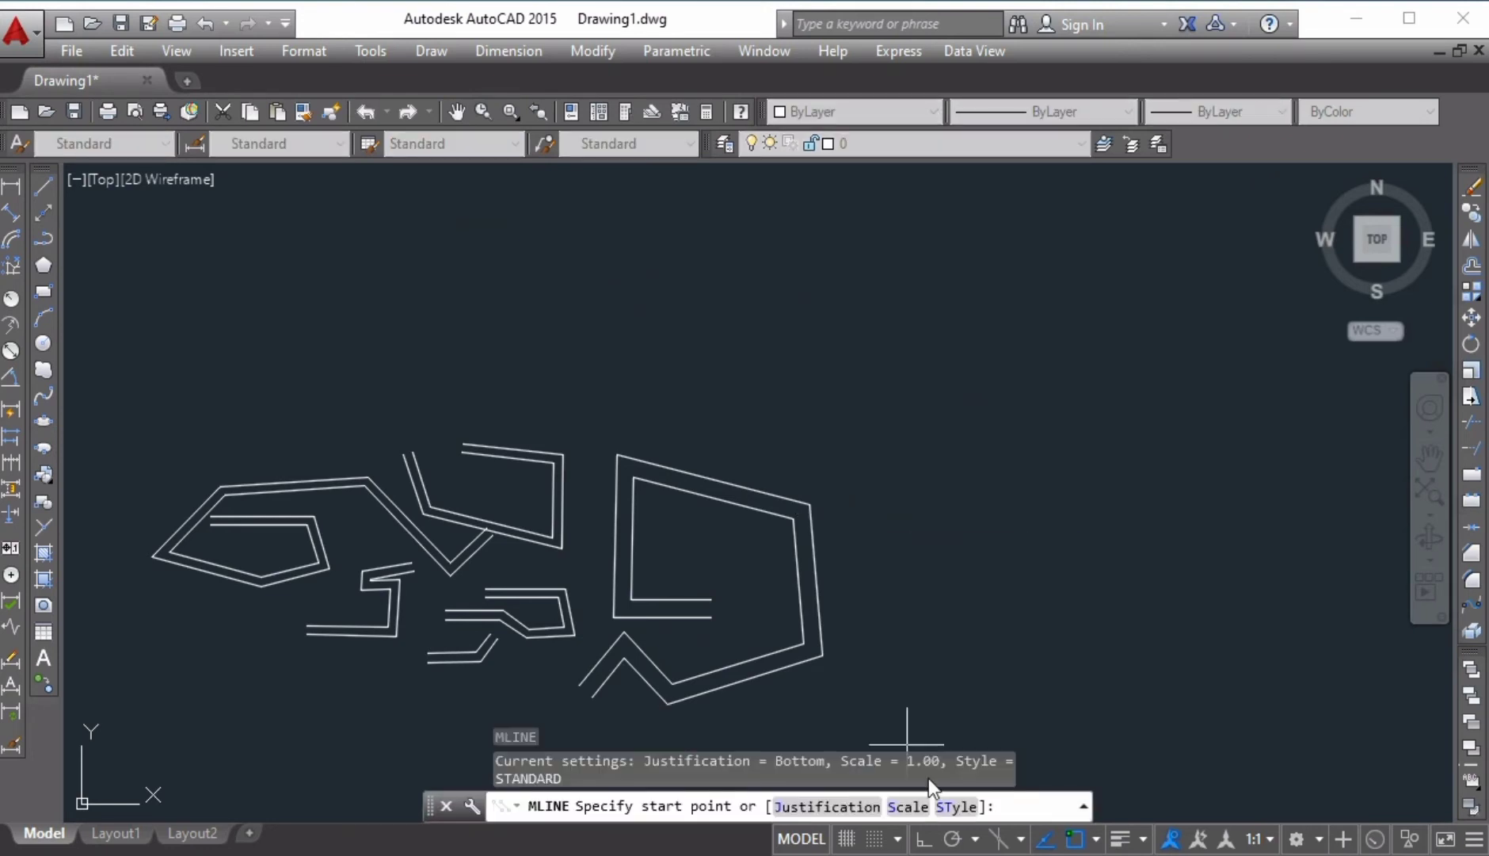
left_click(986, 805)
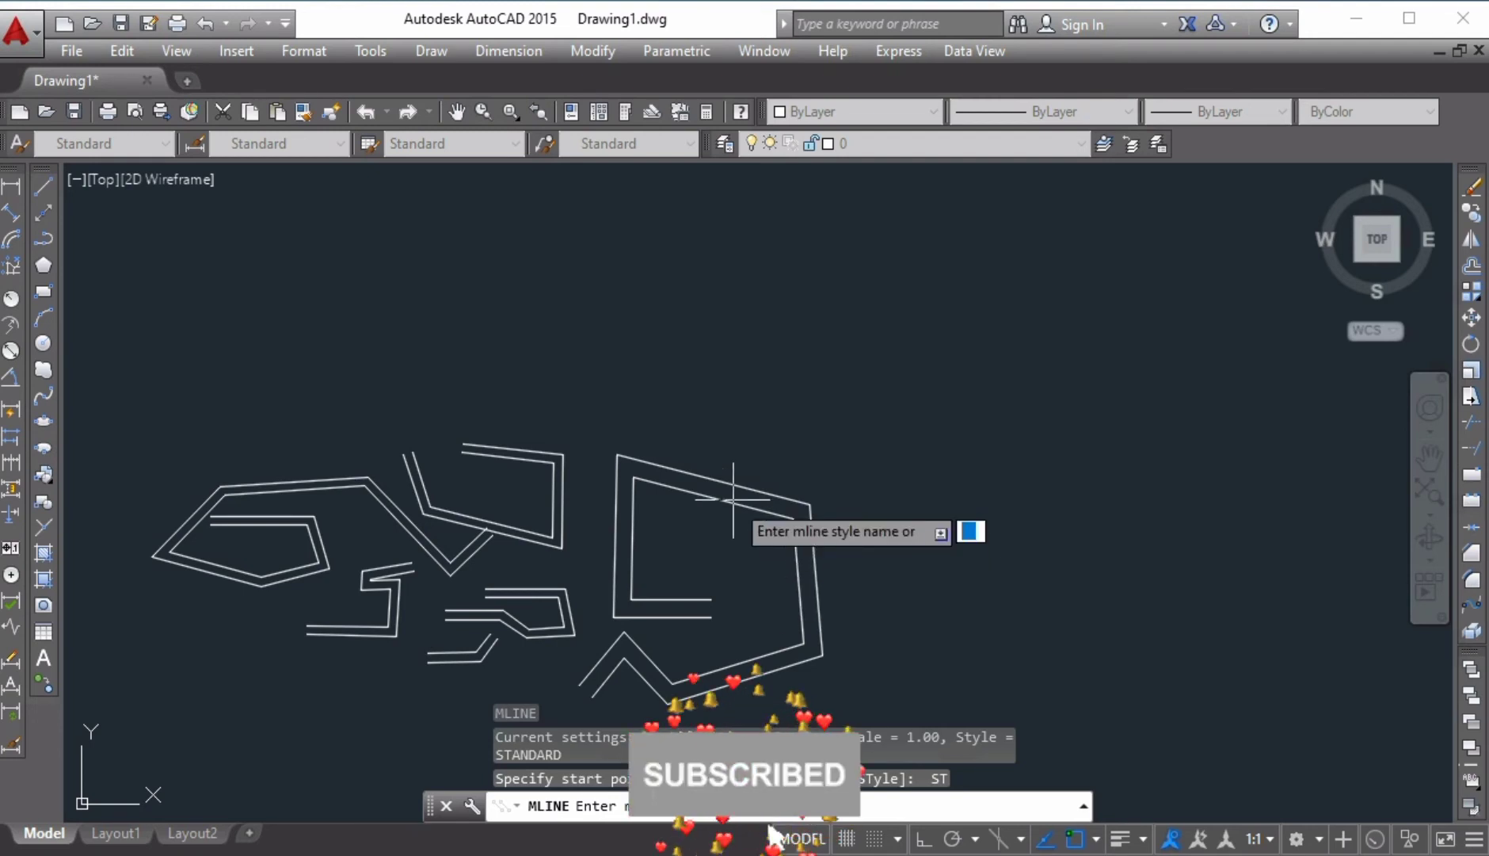
key("Escape")
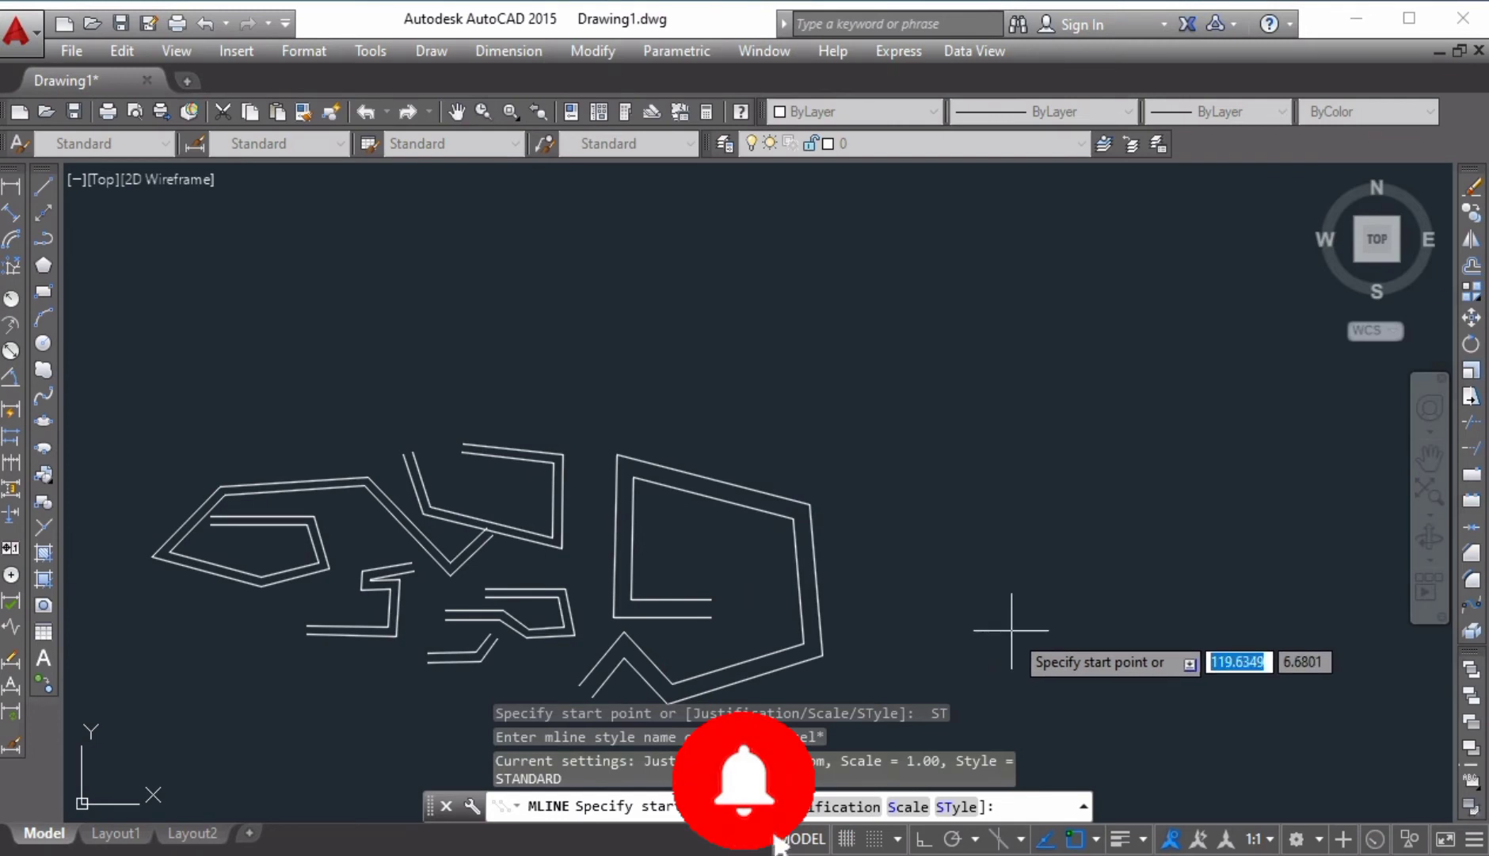
key("Escape")
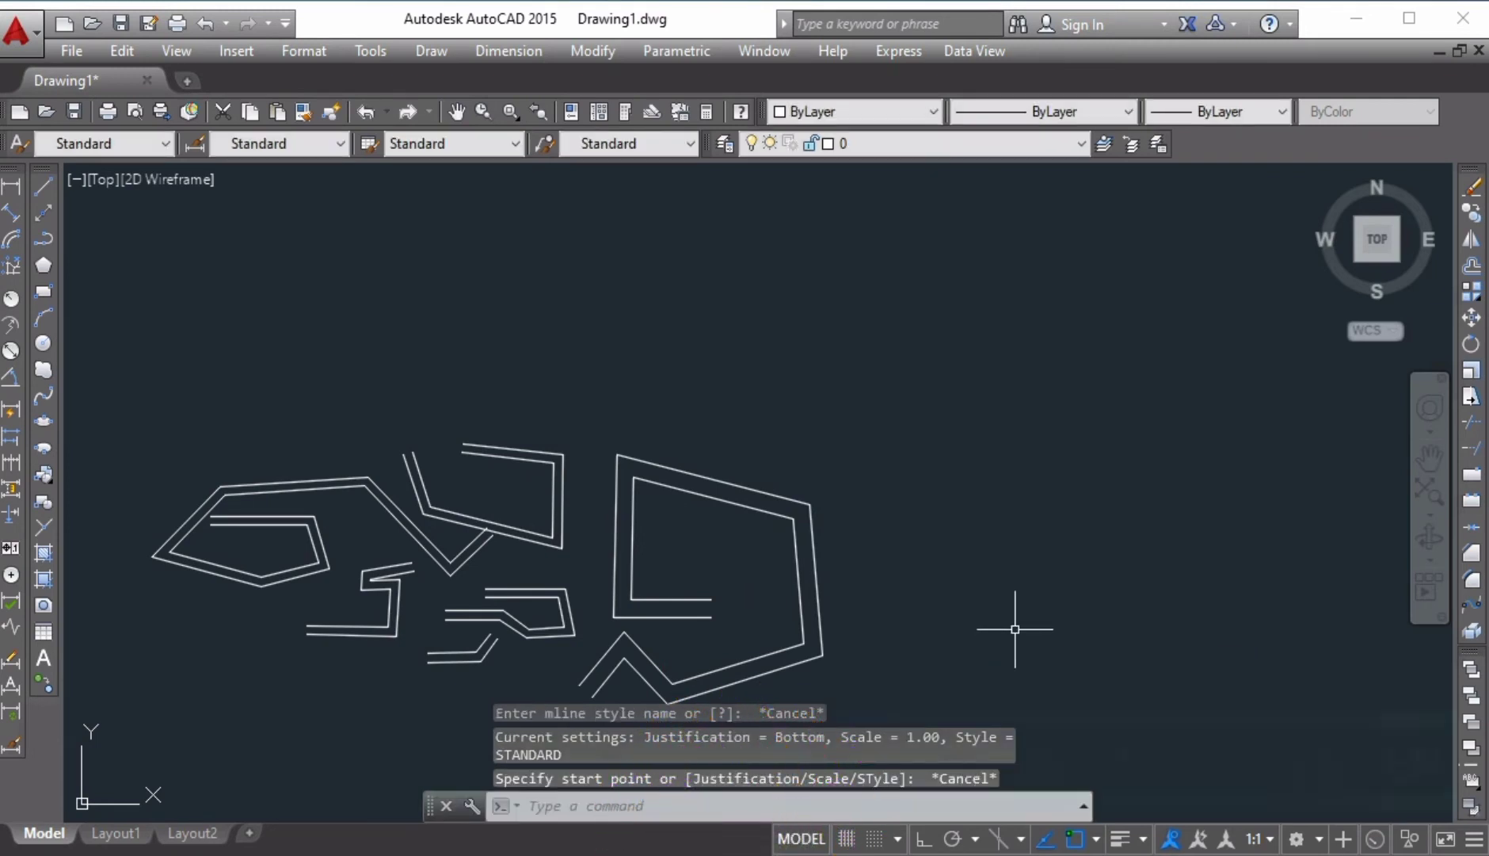
- Create a new multiline style named multiline, based on STANDARD, with the MLSTYLE command
type("MLSTYLE")
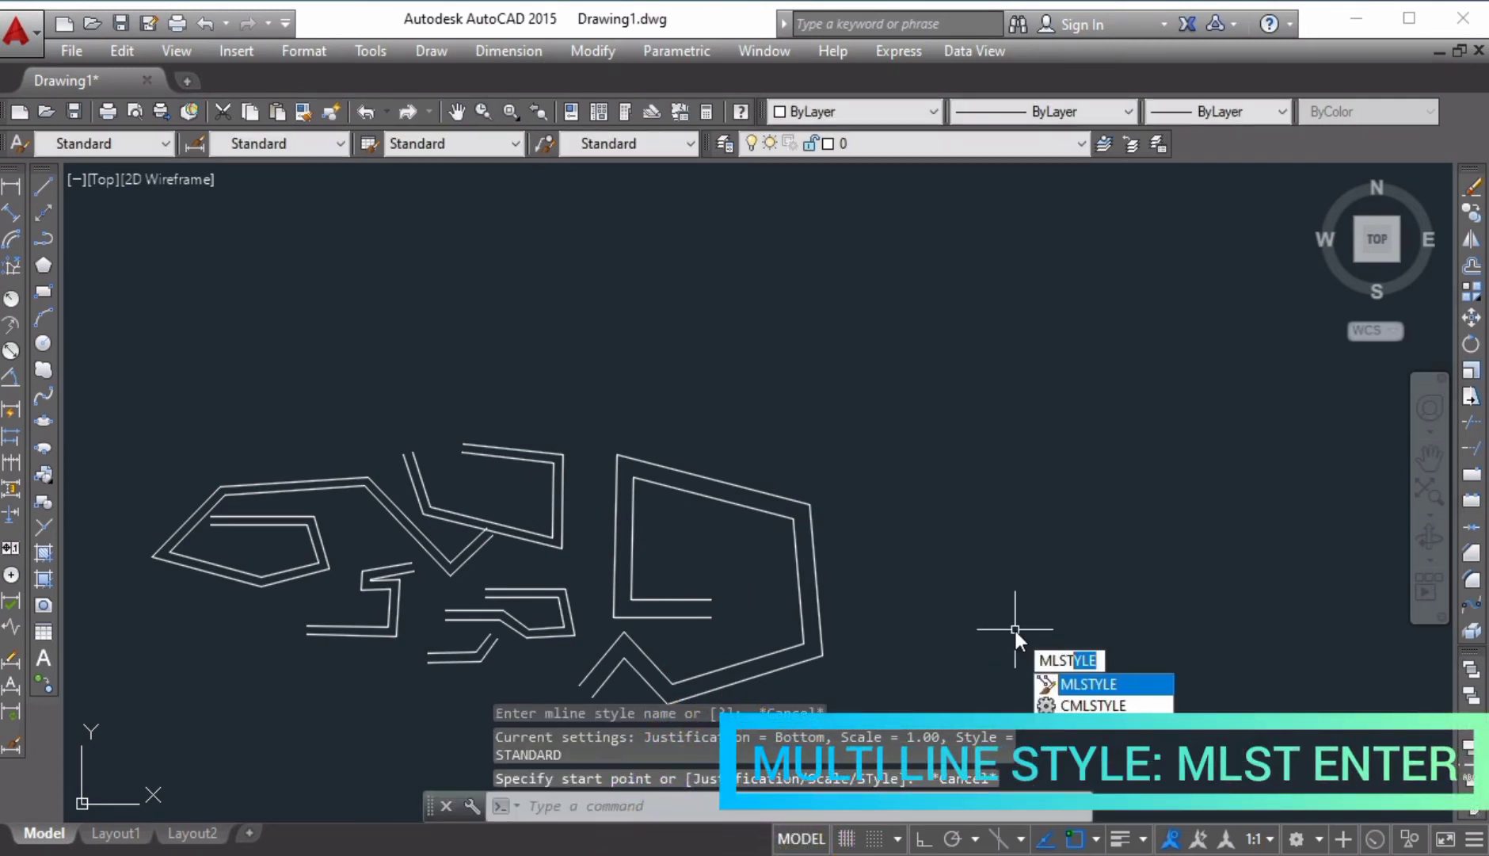
key("Return")
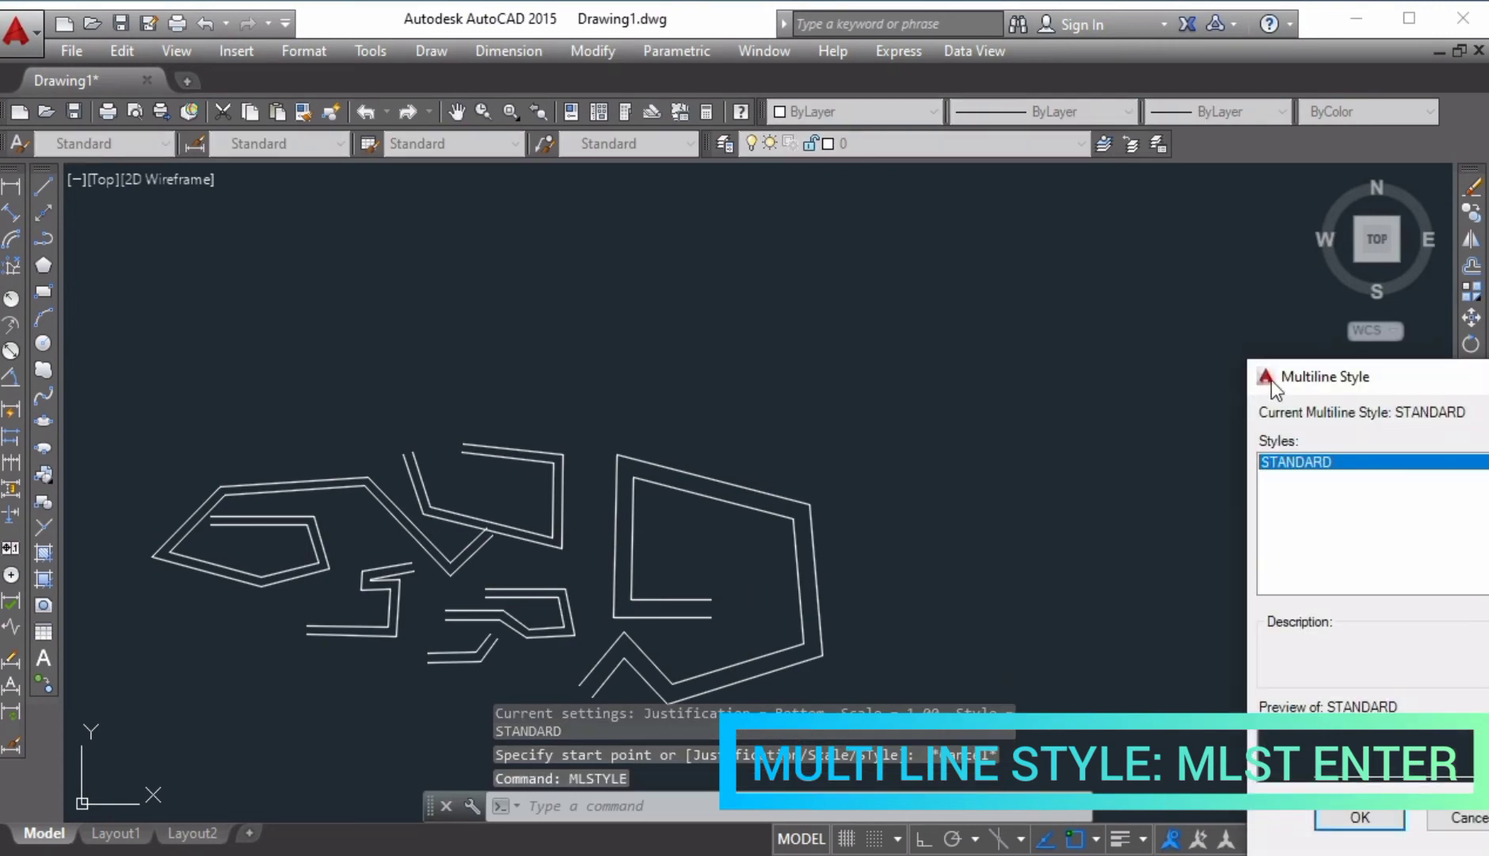
left_click_drag(1287, 373, 510, 254)
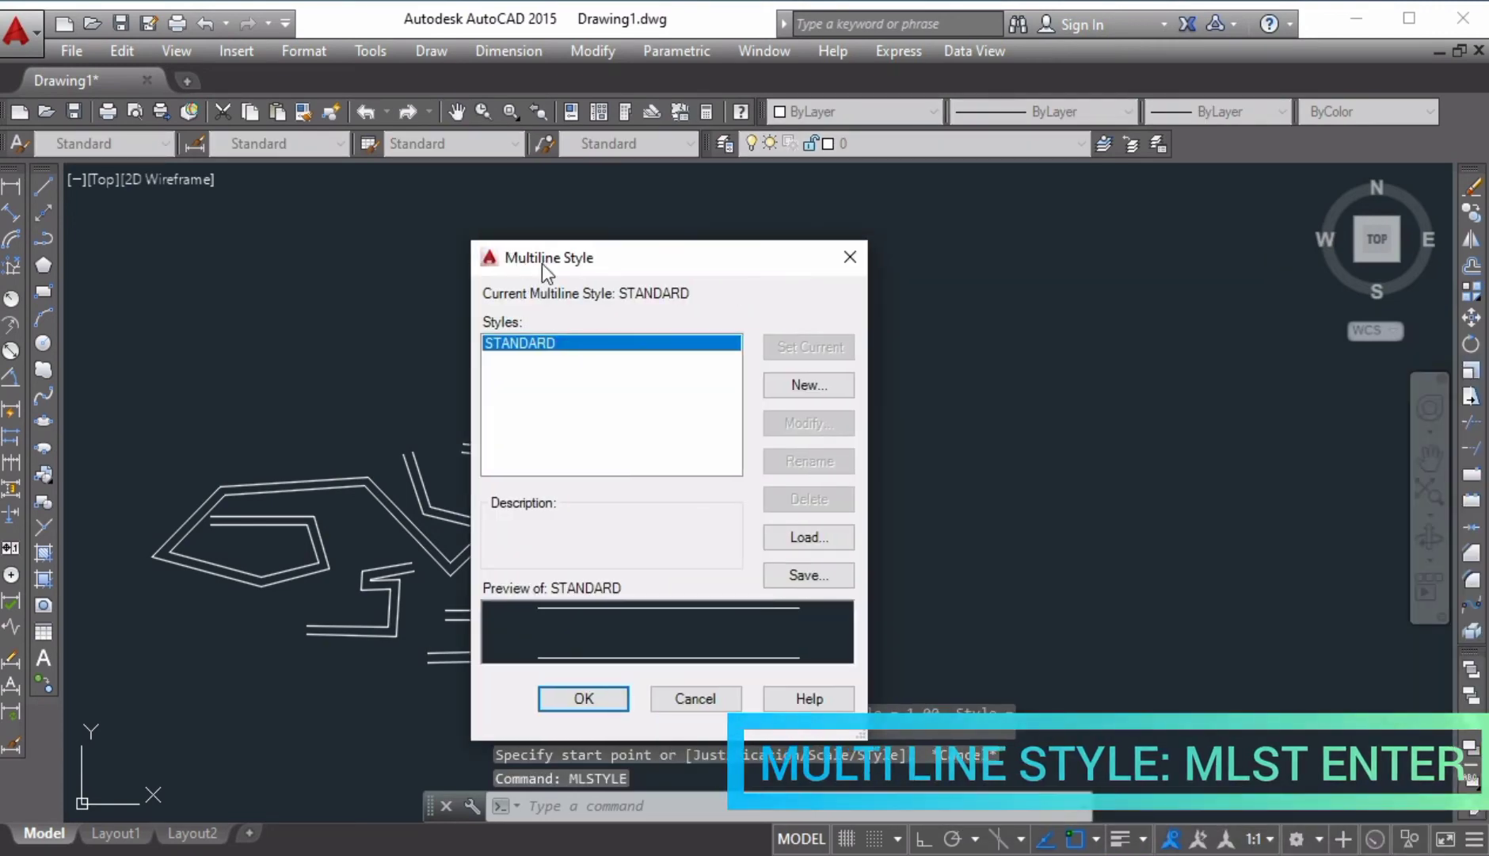
left_click(822, 386)
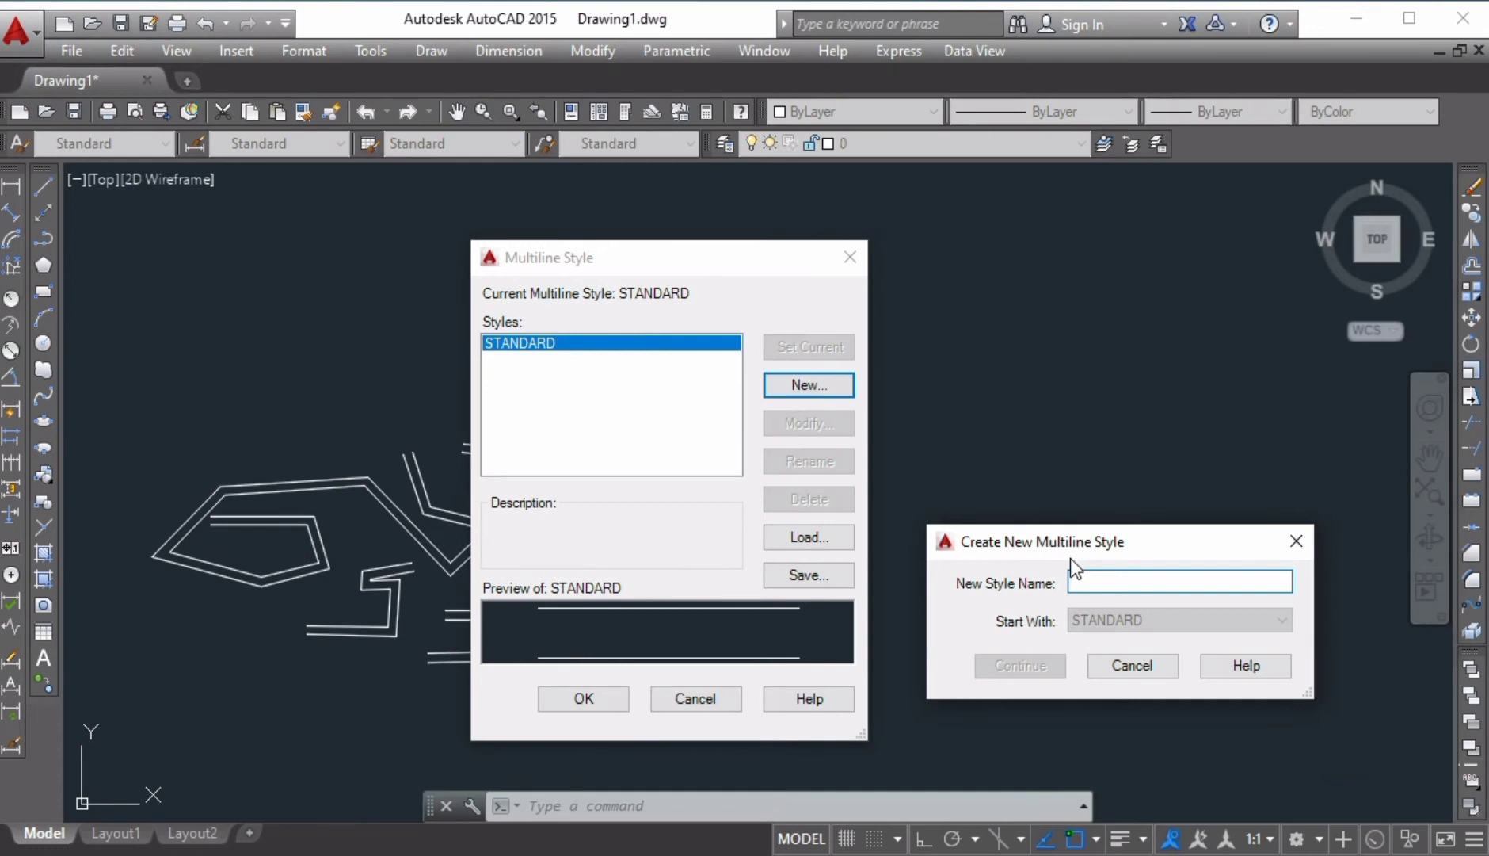
type("mul")
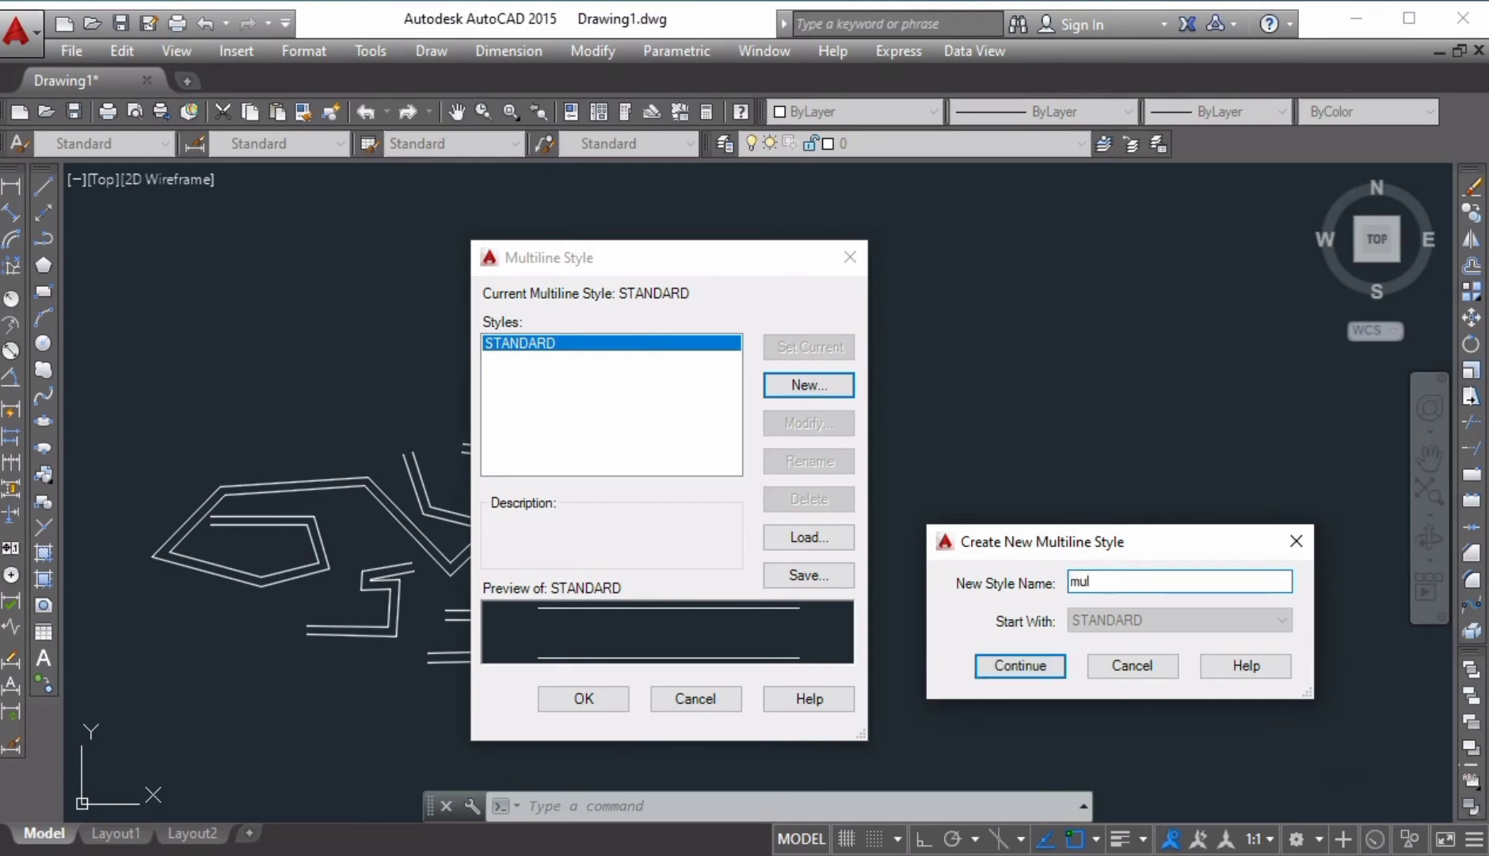
type("tiline")
left_click(1022, 667)
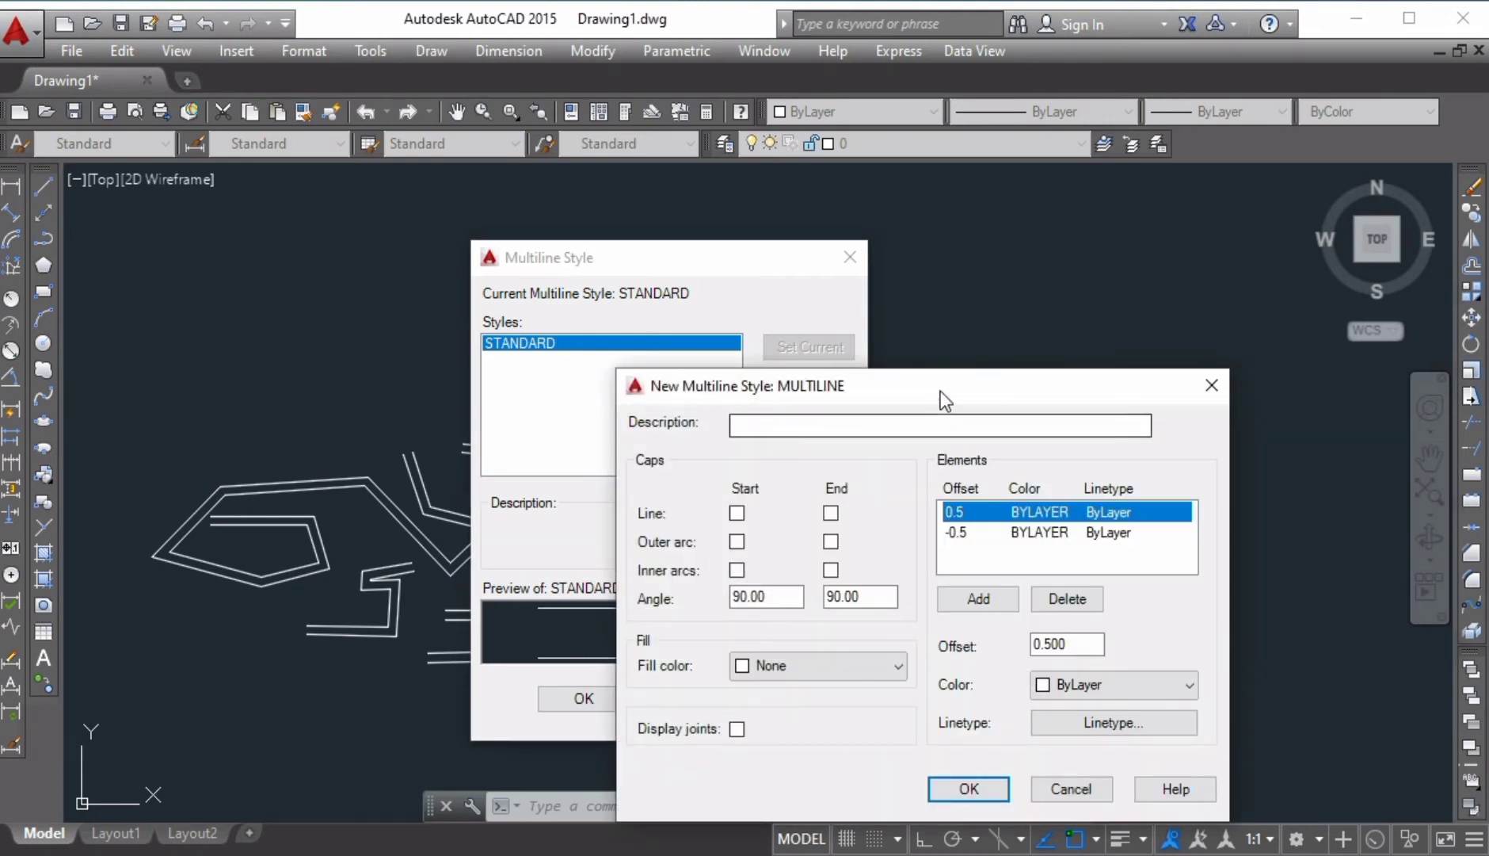
- Add two elements with offset 0 to the new MULTILINE style
left_click_drag(940, 391, 1214, 211)
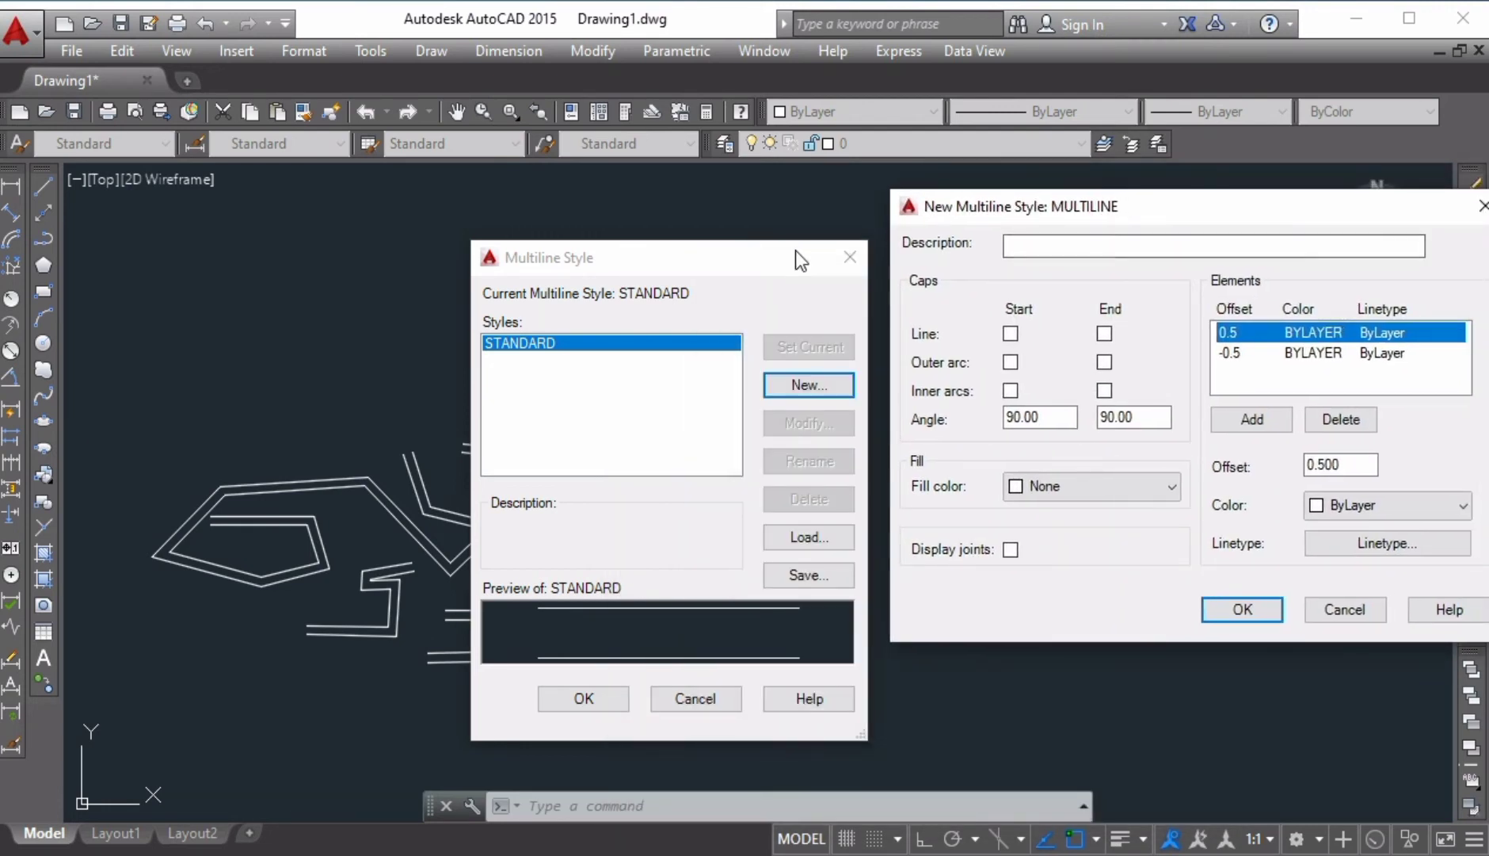
left_click(741, 264)
left_click_drag(1037, 212, 1002, 212)
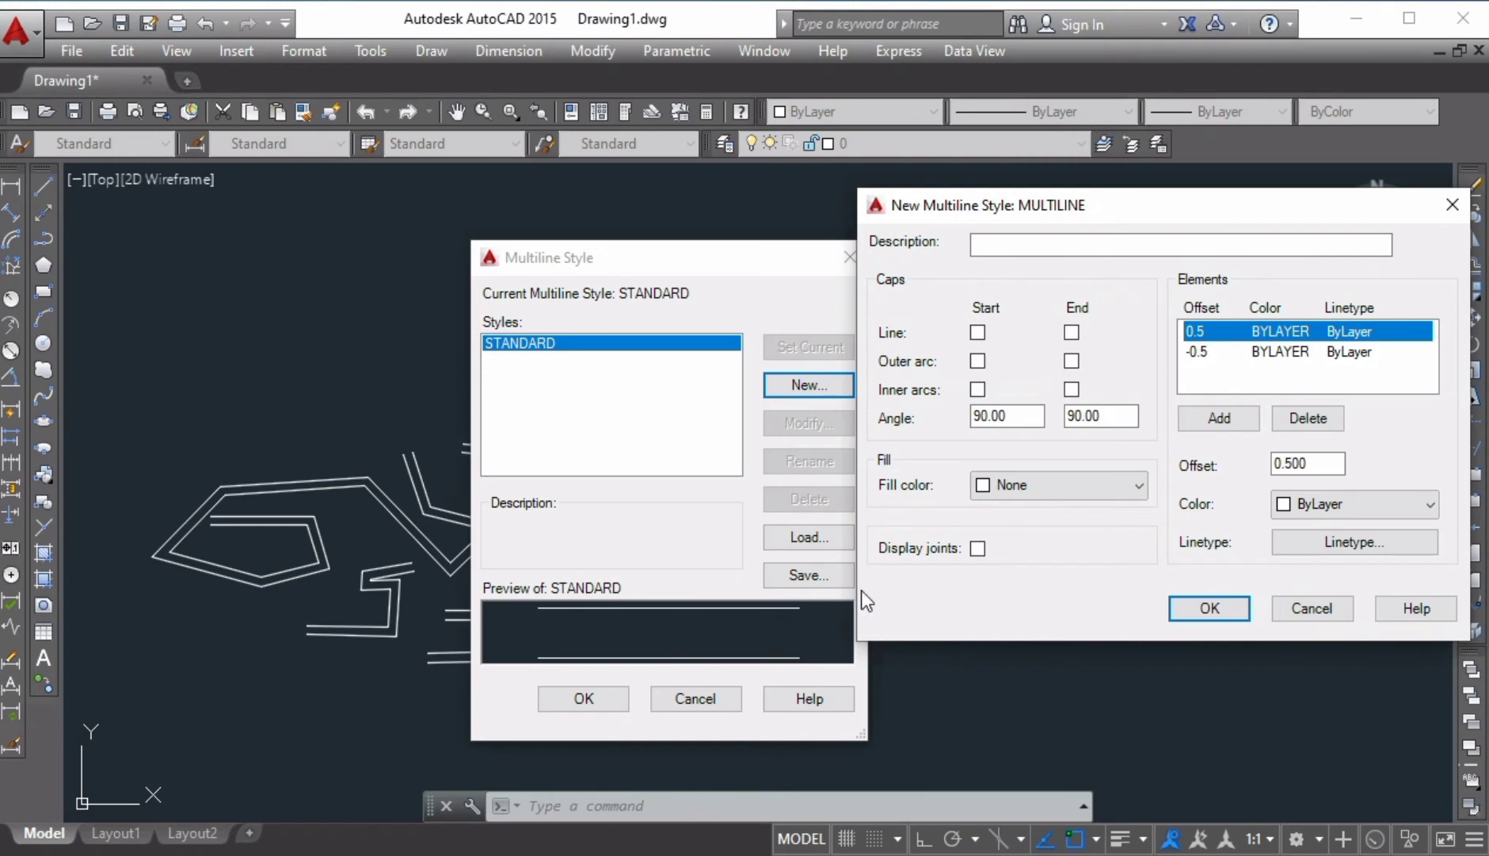
left_click(1206, 429)
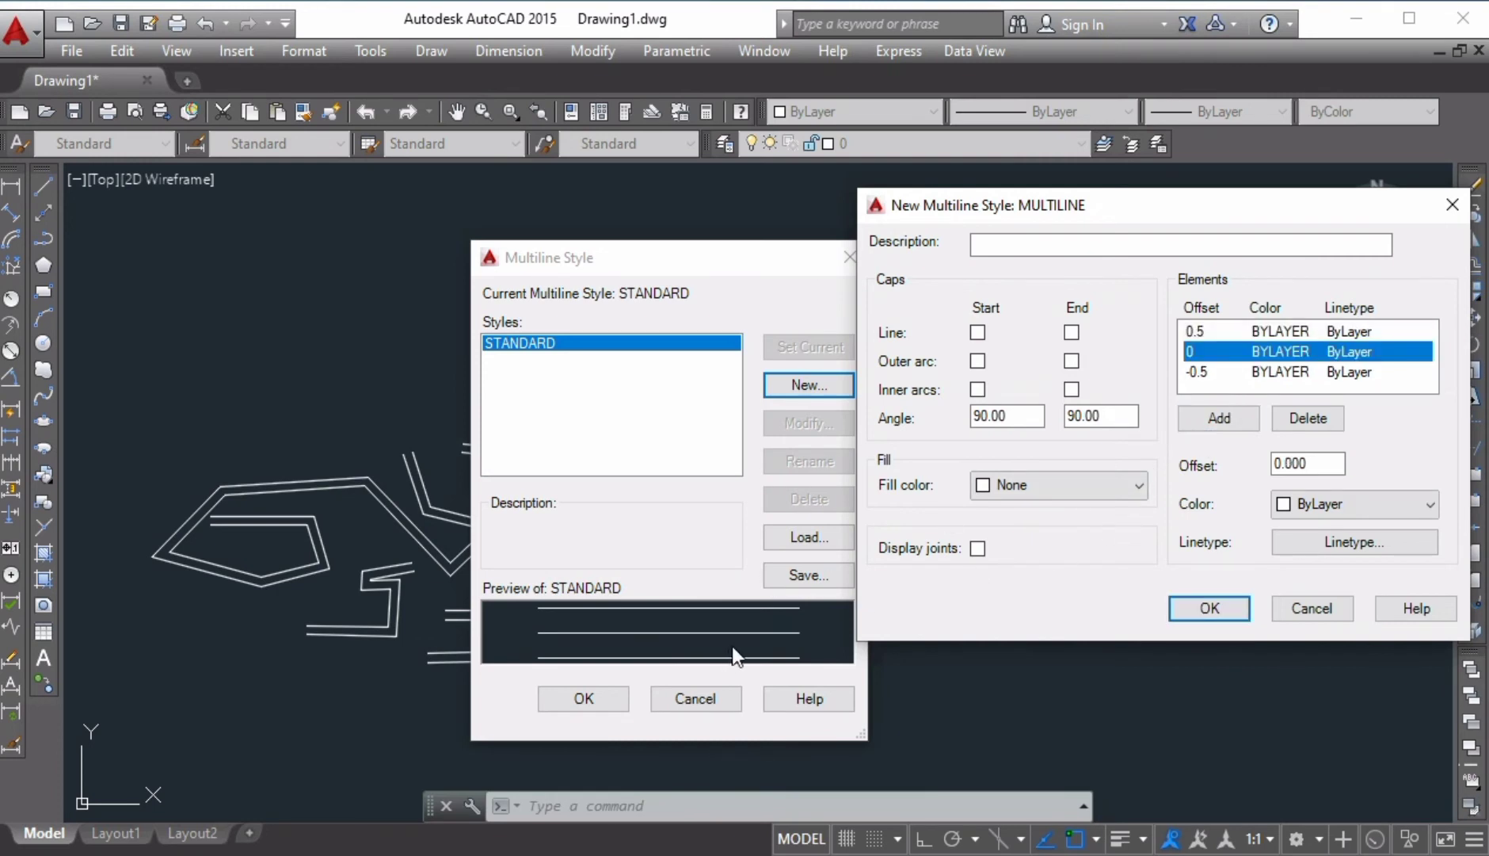
left_click(1223, 414)
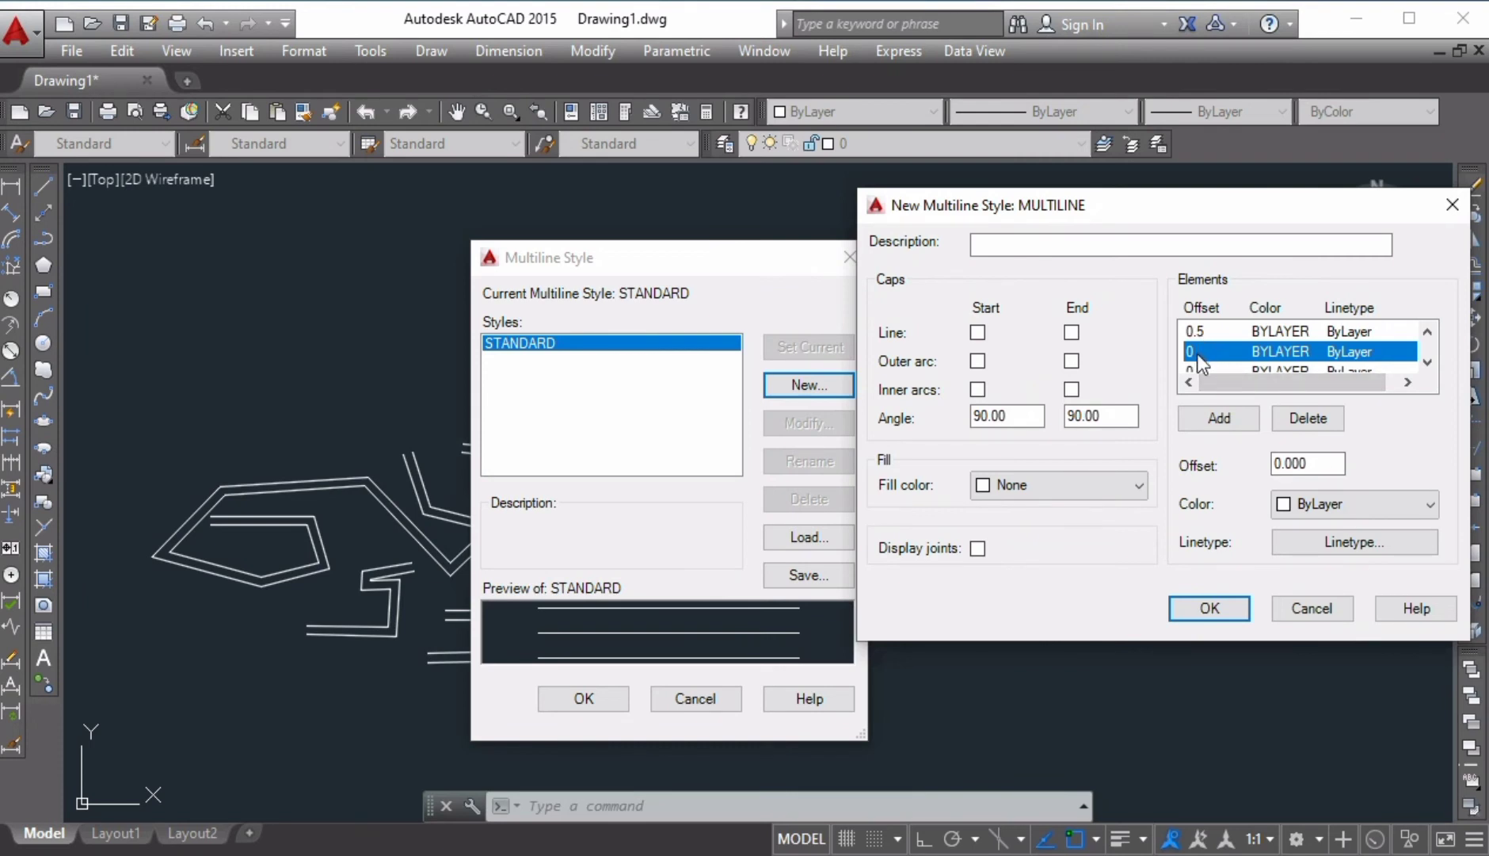
- Set the offset of one of the two added 0-offset elements to 1
scroll(1197, 353, "down", 1)
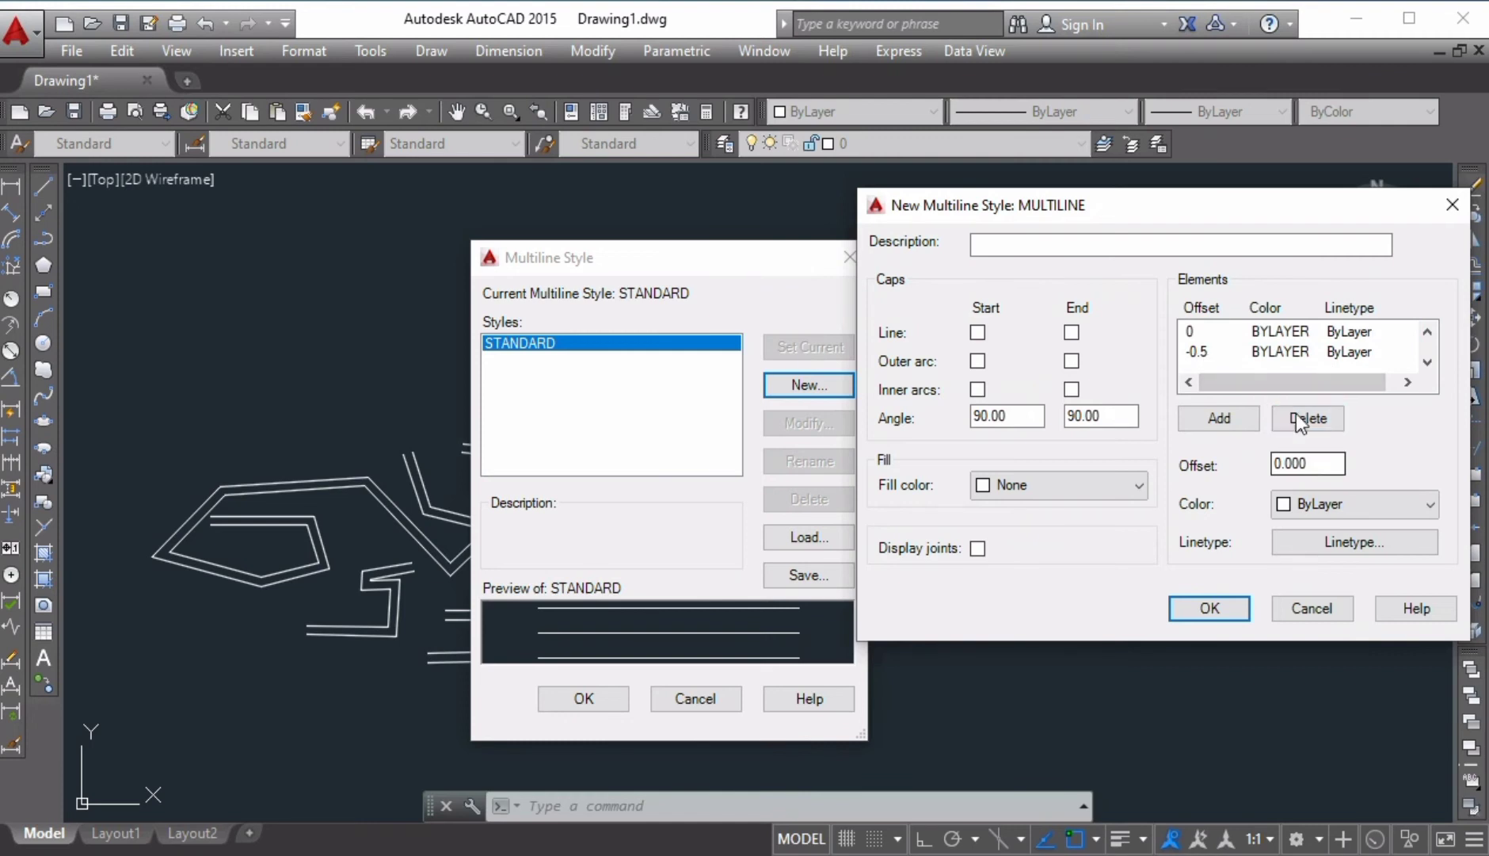
scroll(1286, 346, "up", 1)
left_click(1286, 349)
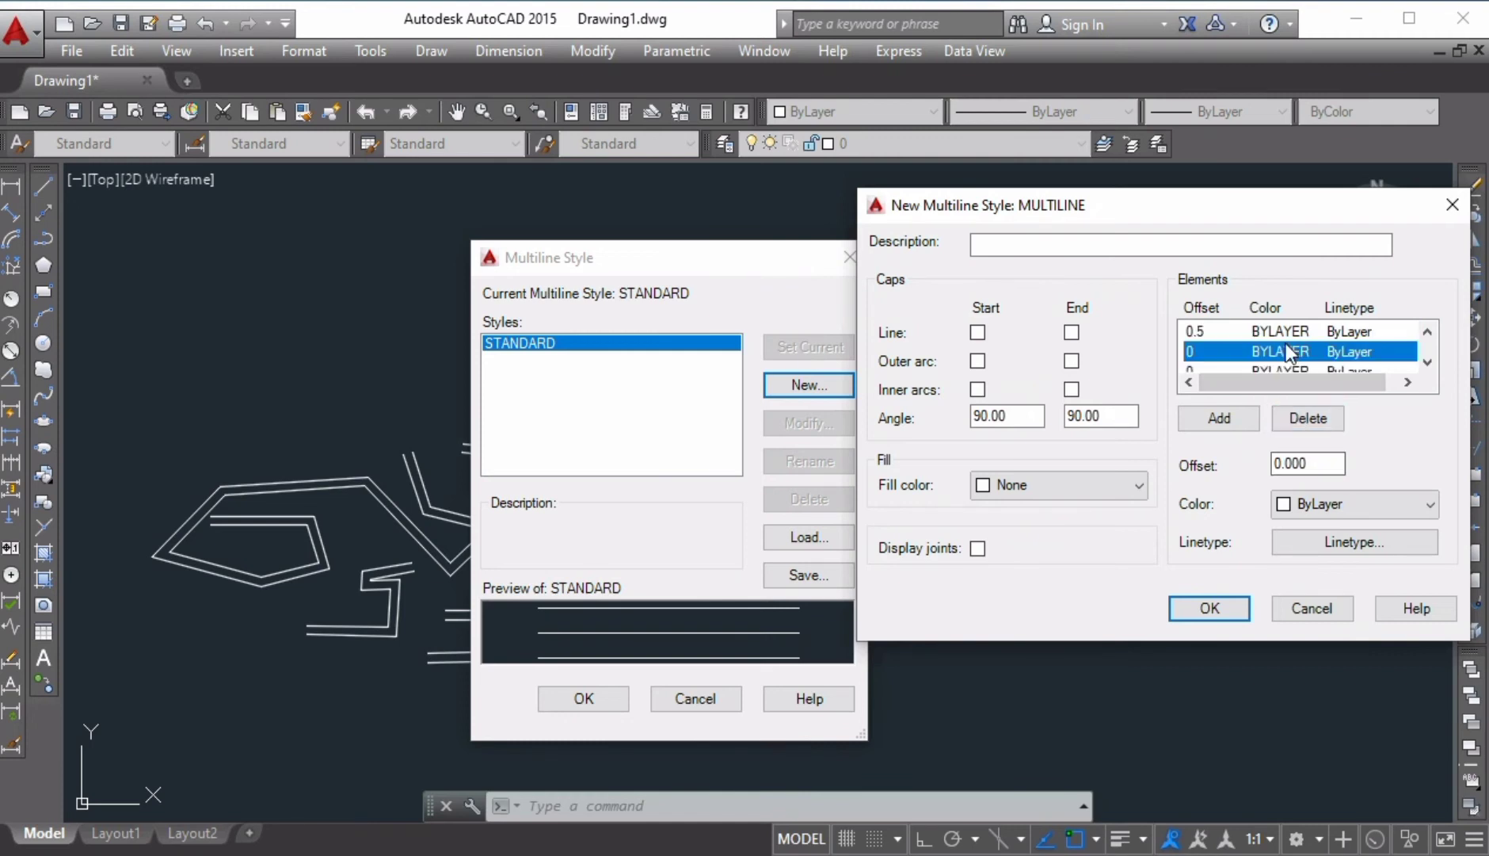
left_click(1327, 463)
left_click_drag(1327, 462, 1241, 451)
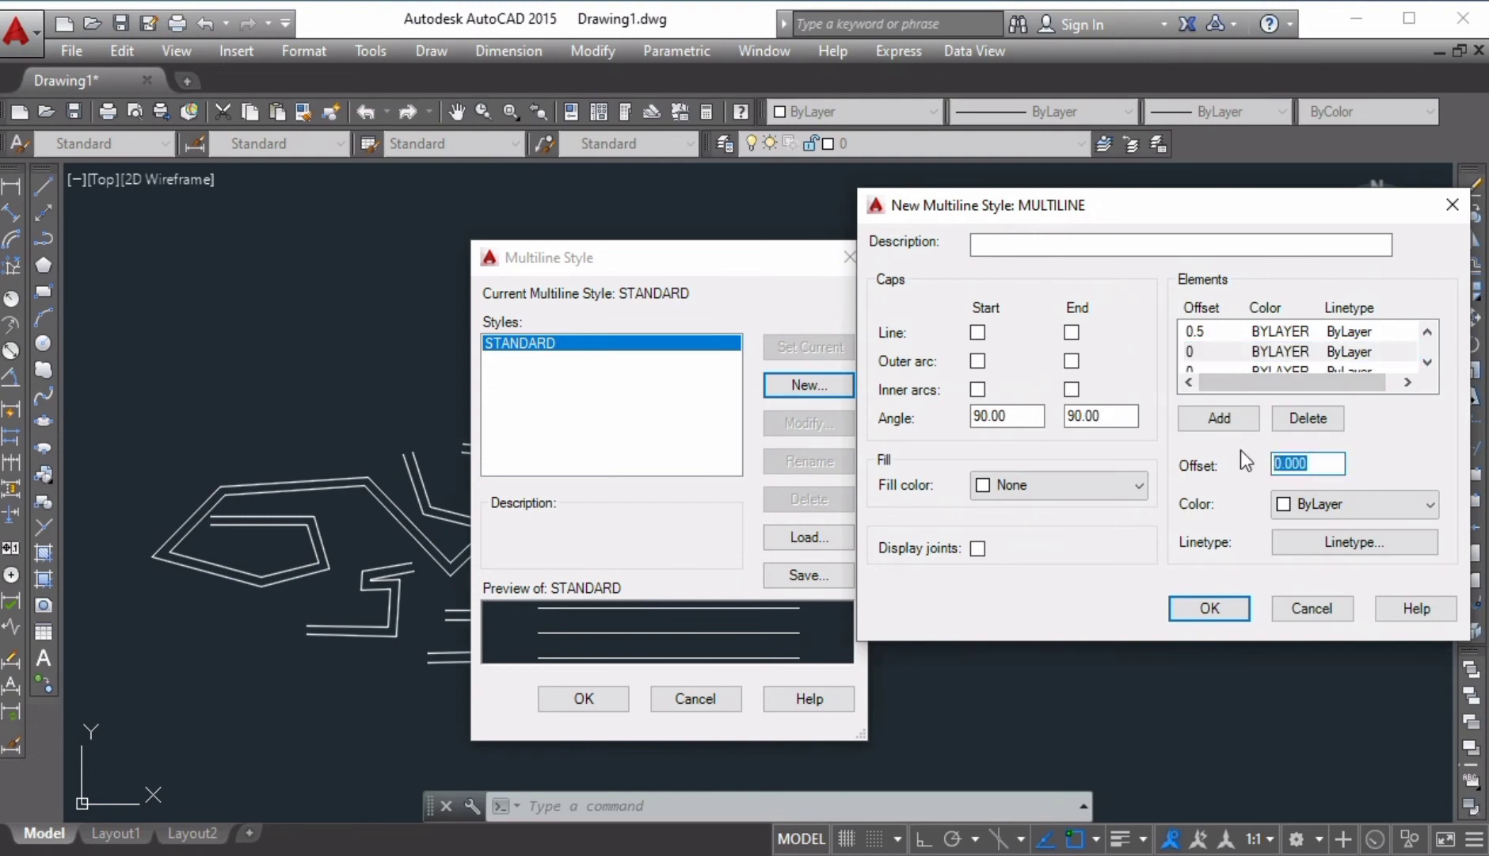
type("1")
key("Tab")
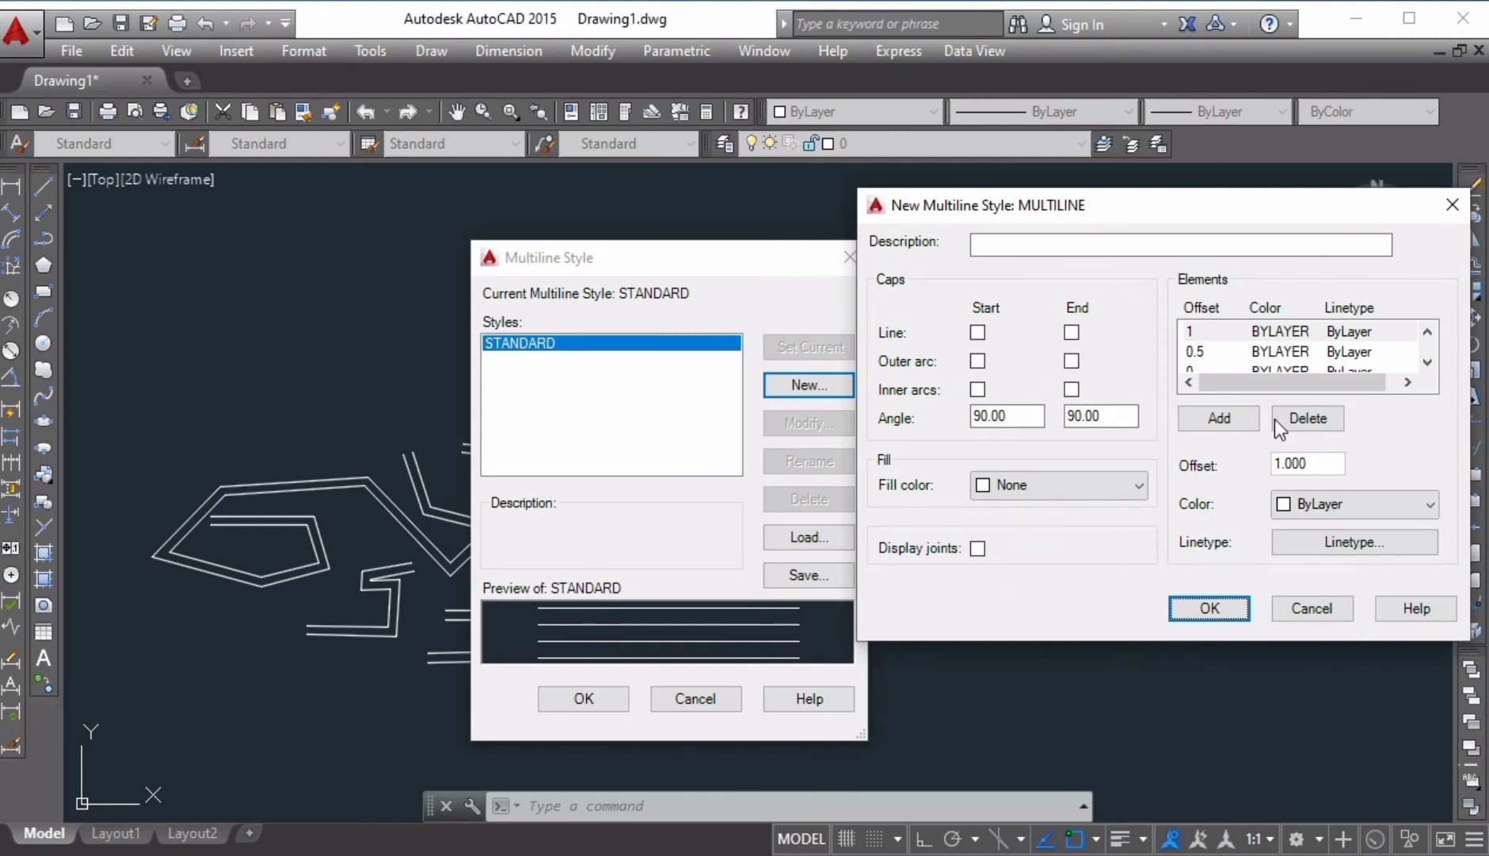
- Color the style's offset 1 element red and its offset 0.5 element yellow
left_click(1291, 332)
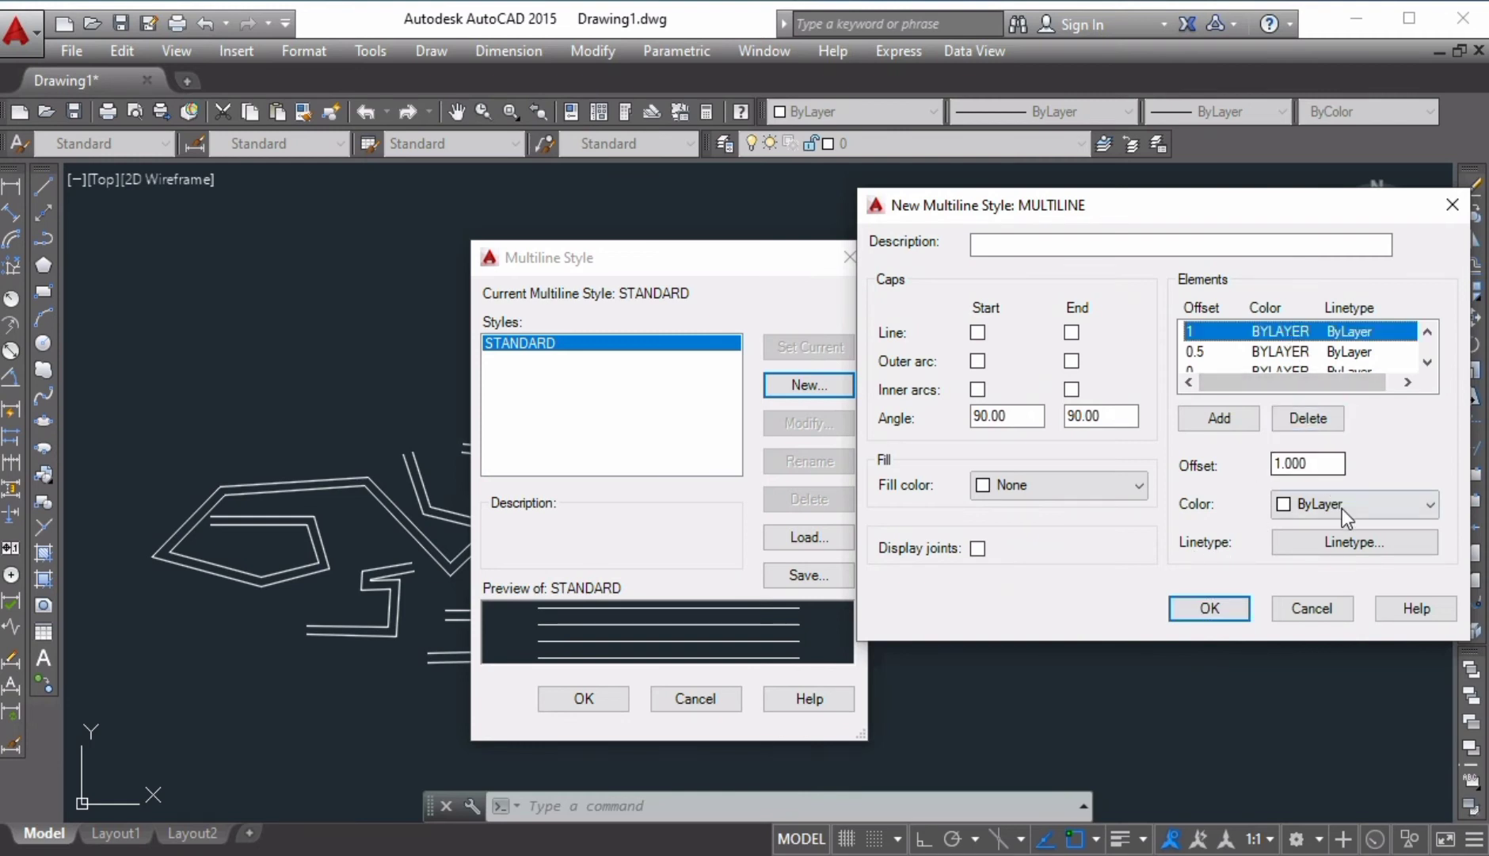
left_click(1362, 507)
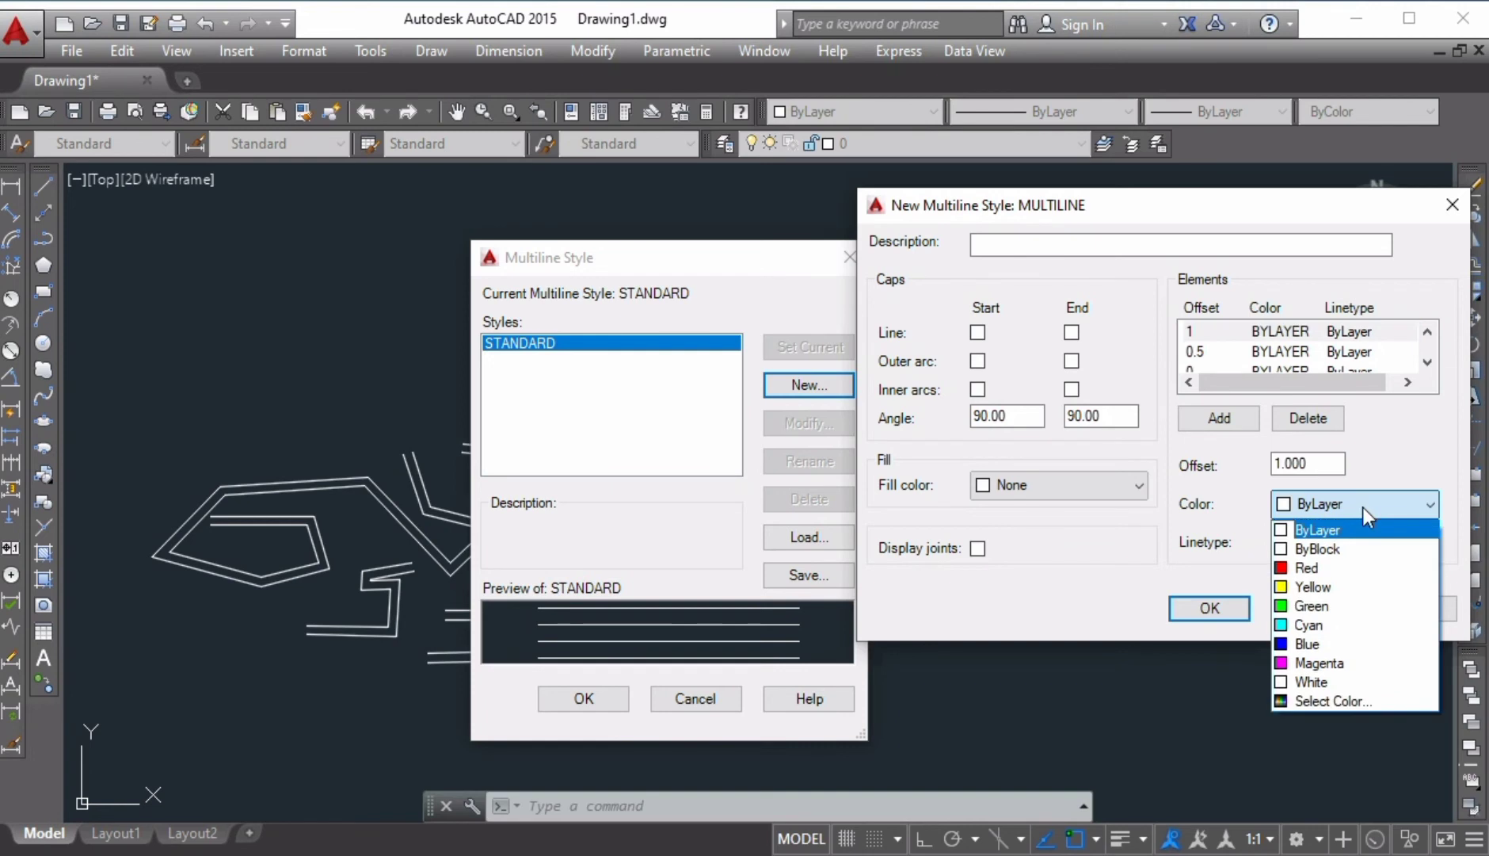
left_click(1333, 565)
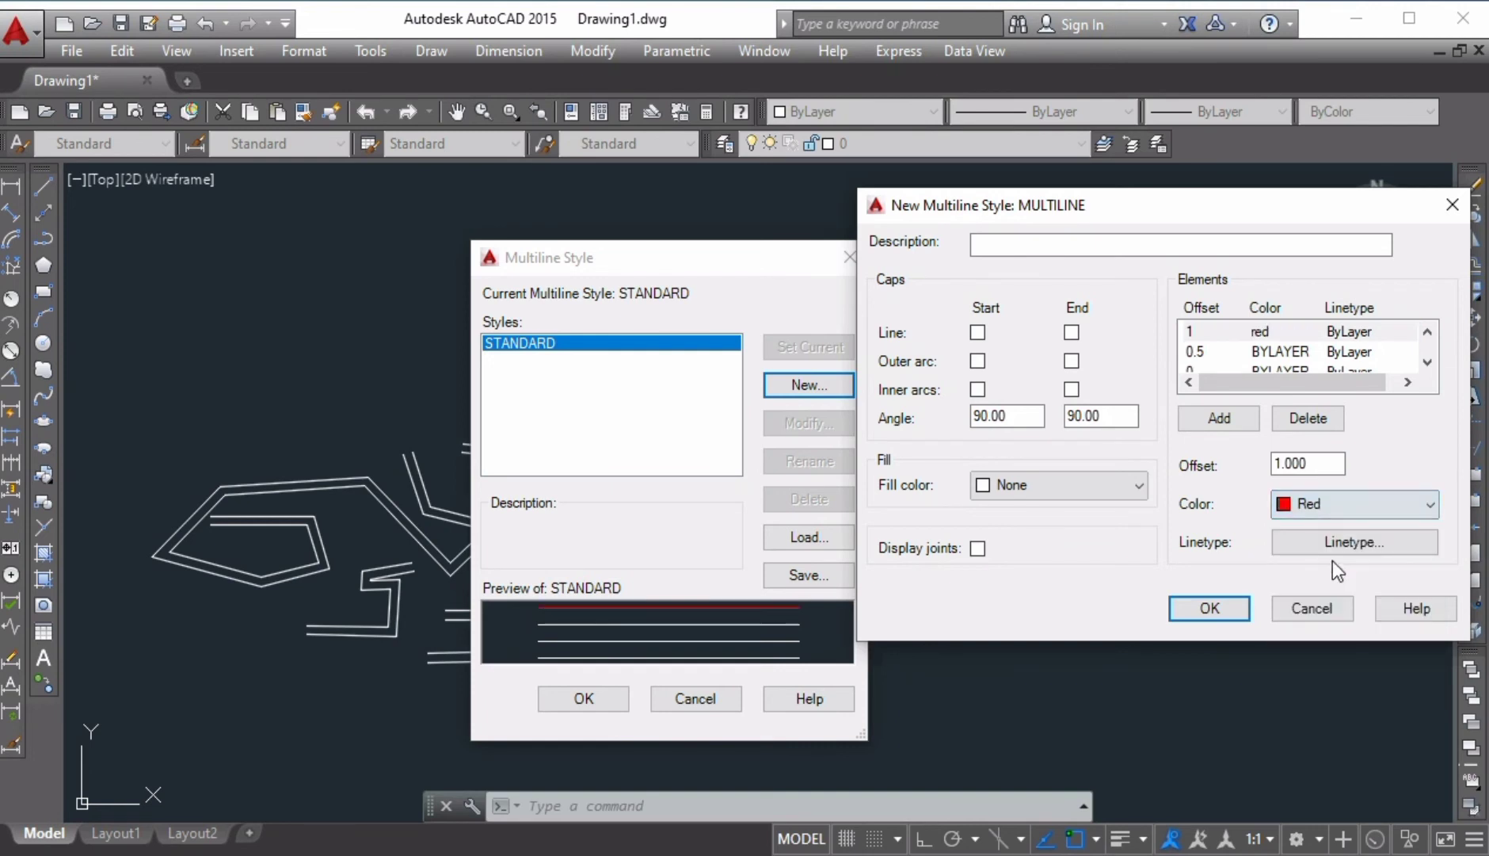
left_click(1331, 352)
left_click(1334, 513)
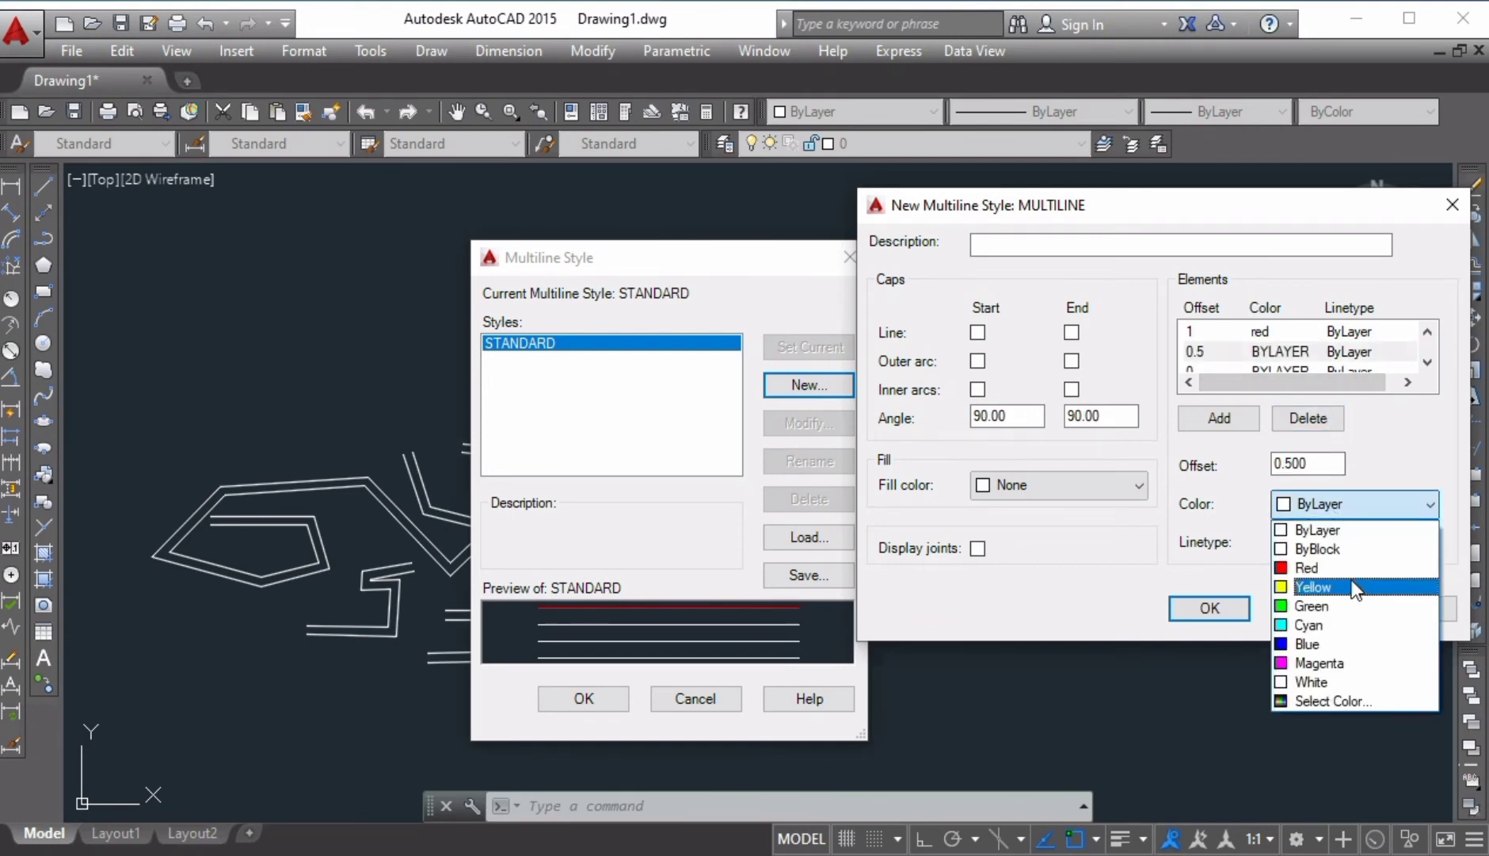
left_click(1353, 586)
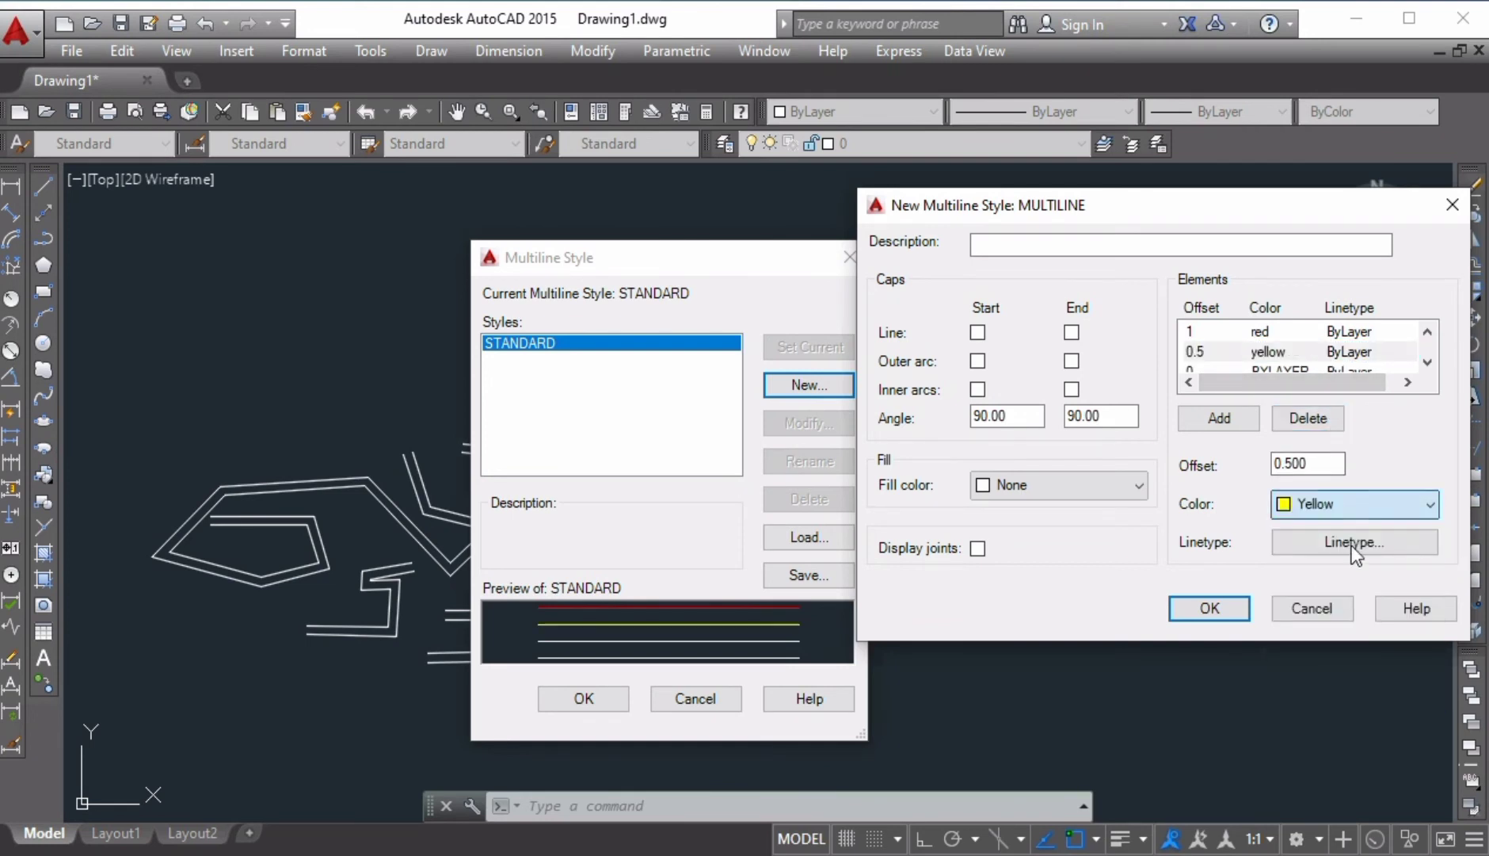
- Color the offset 0 element green and the offset -0.5 element cyan
left_click(1320, 367)
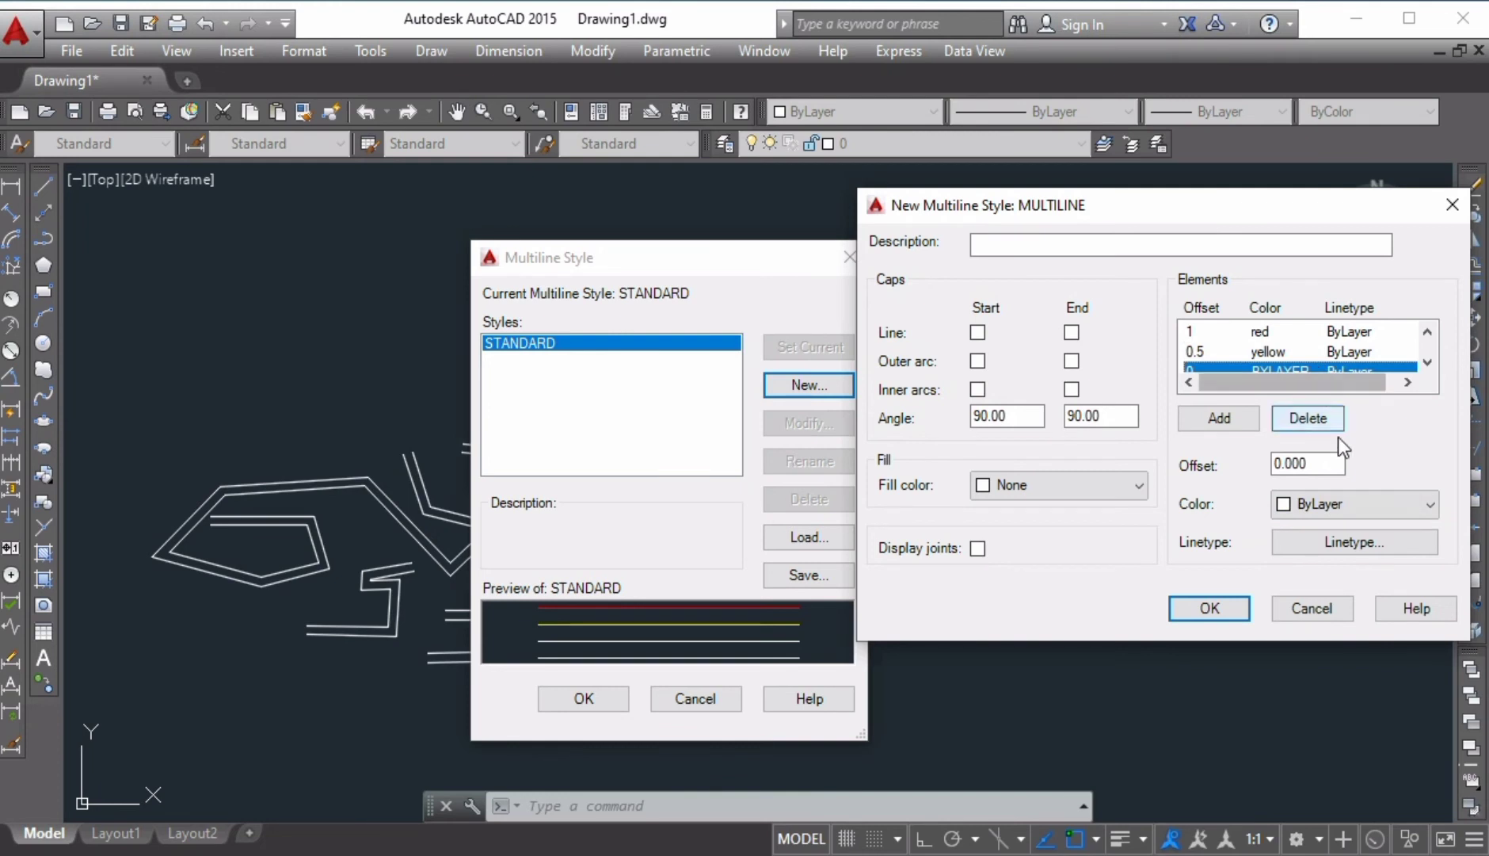
left_click(1366, 508)
left_click(1348, 604)
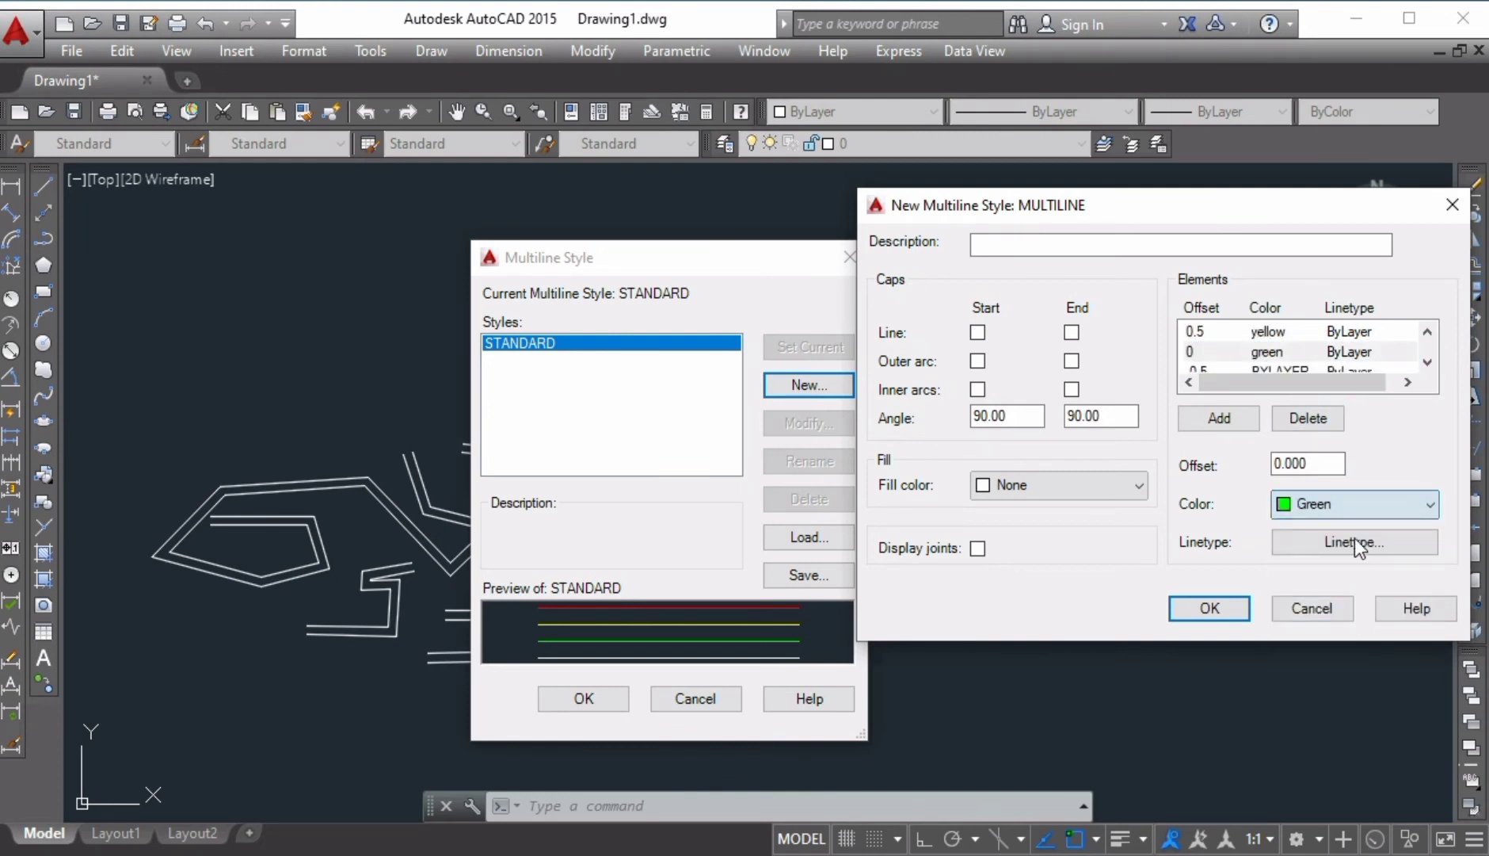
scroll(1346, 354, "down", 1)
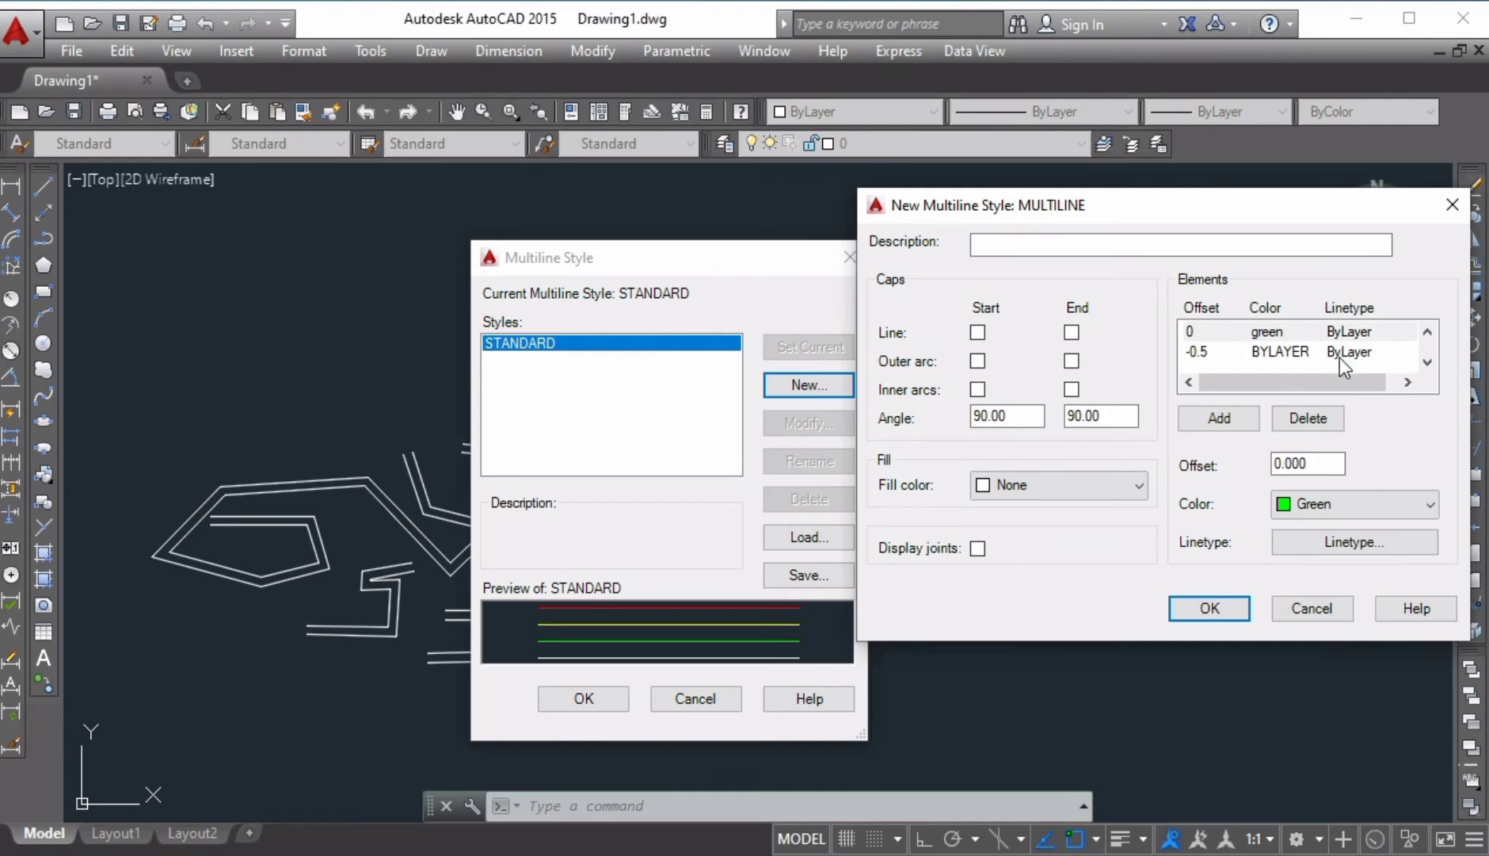
left_click(1340, 358)
left_click(1341, 505)
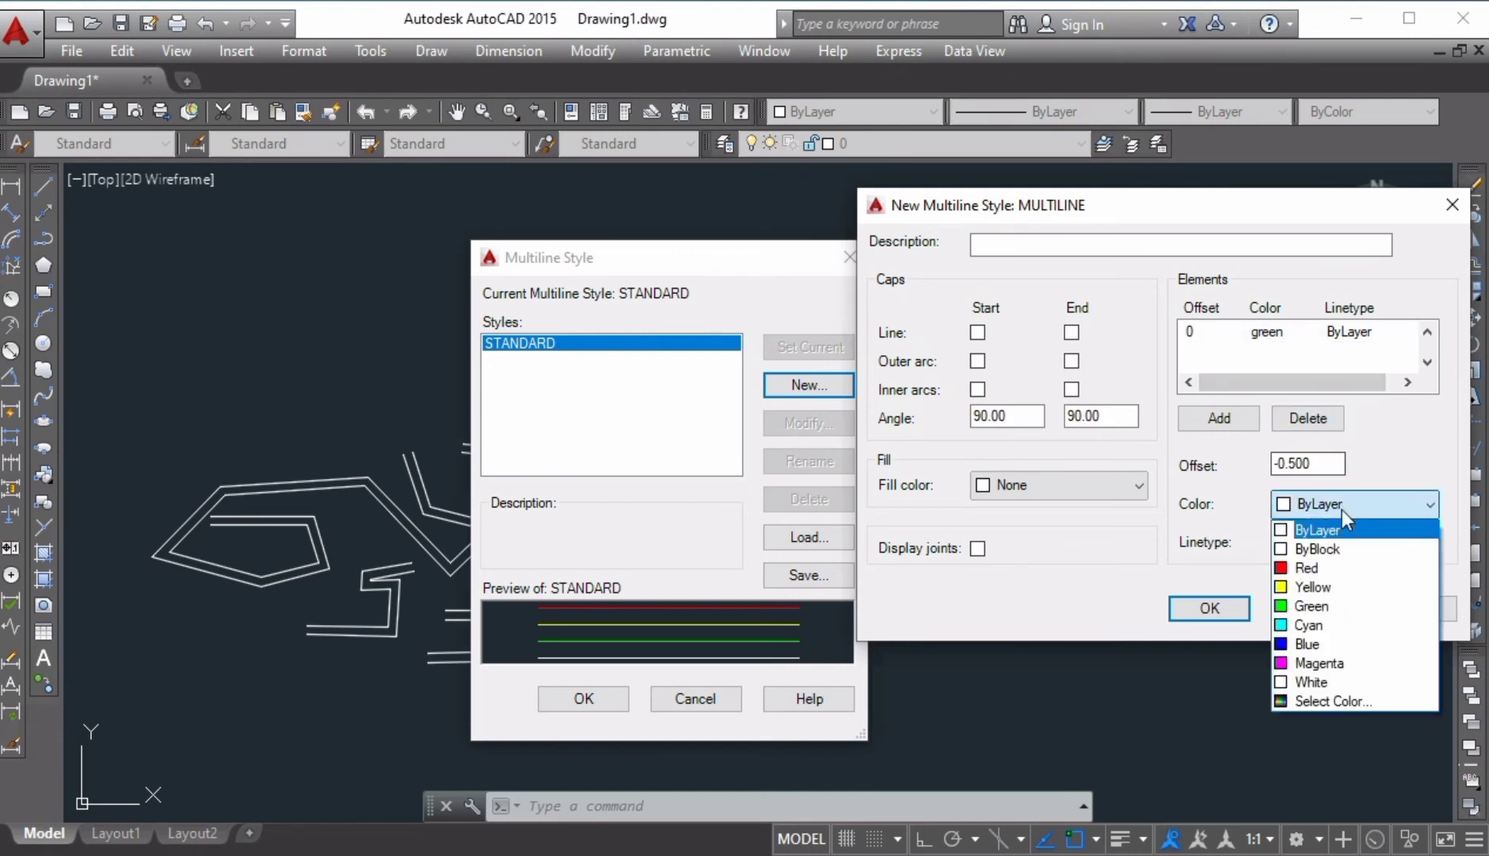
left_click(1355, 620)
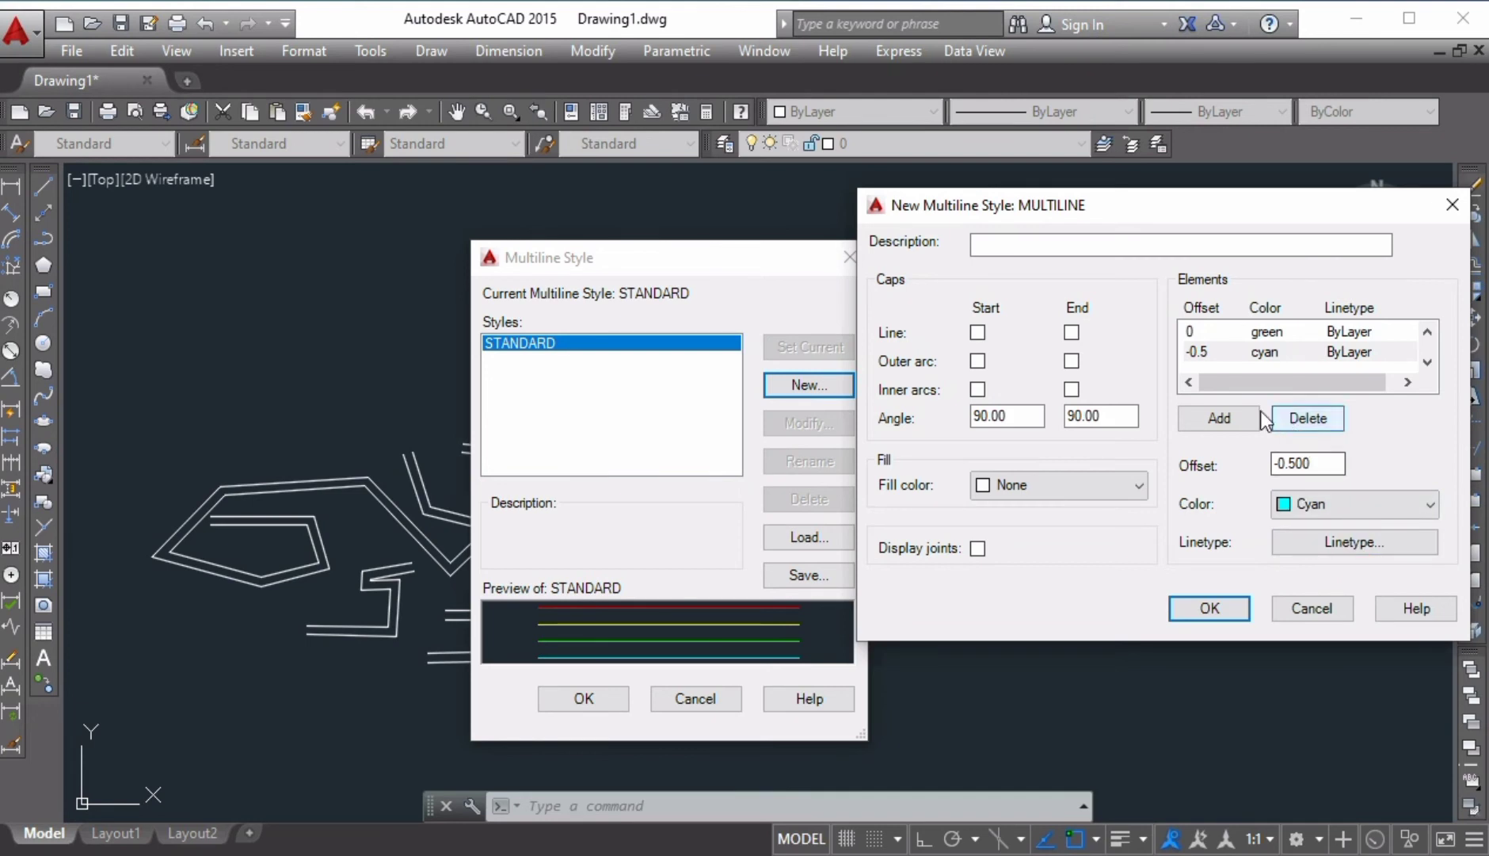
- Enable line caps at the start and end of the MULTILINE style, then save it and make it current
left_click(979, 332)
left_click(1071, 334)
left_click(1210, 609)
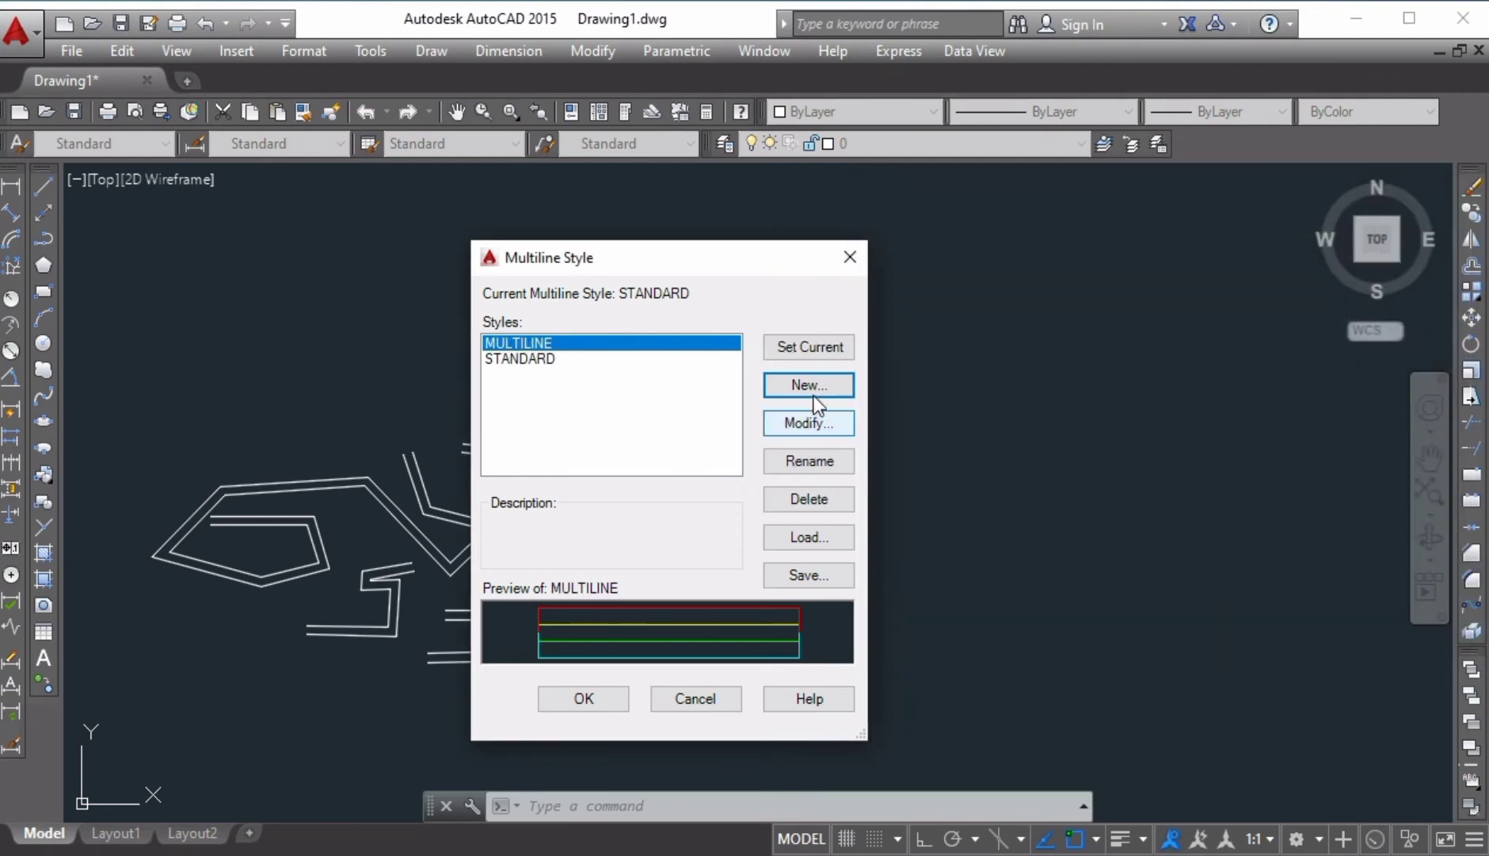
left_click(825, 351)
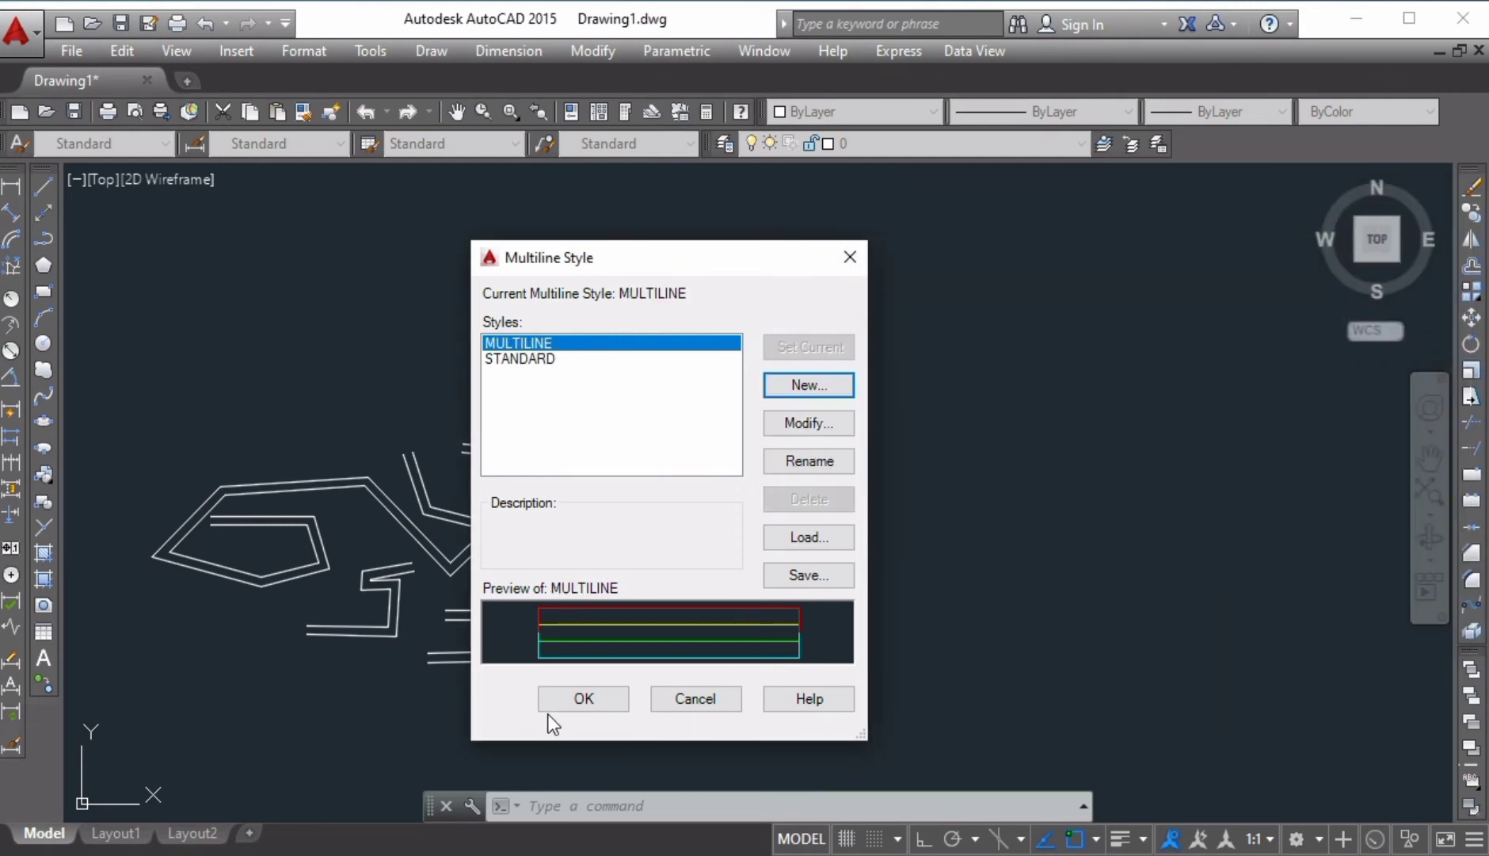
left_click(566, 695)
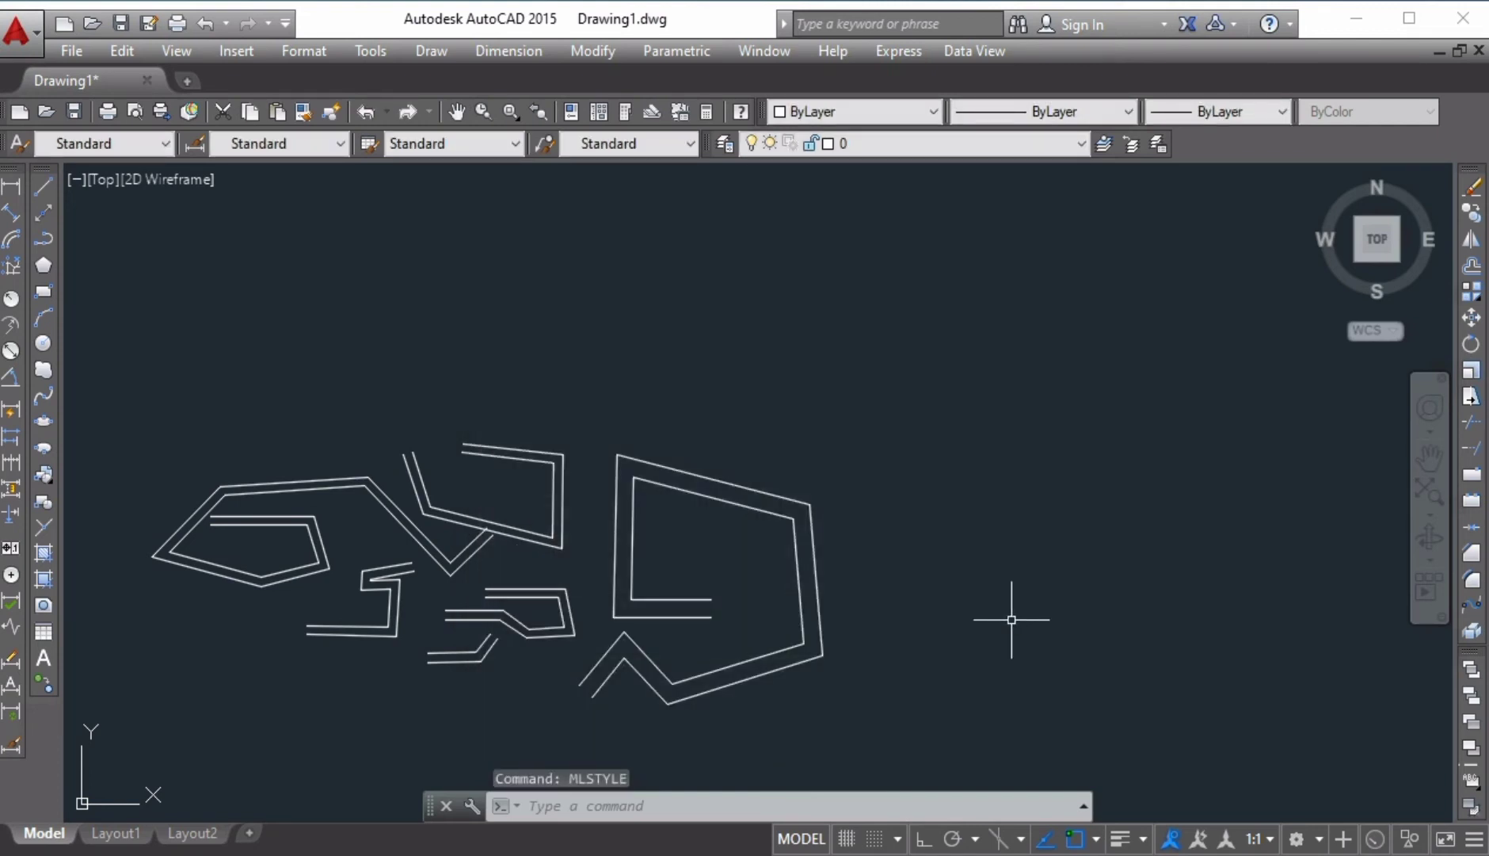
- Draw an open five-segment multiline beside the existing shapes, running up, right, down, back across its first segment and up inside
type("ml")
key("Return")
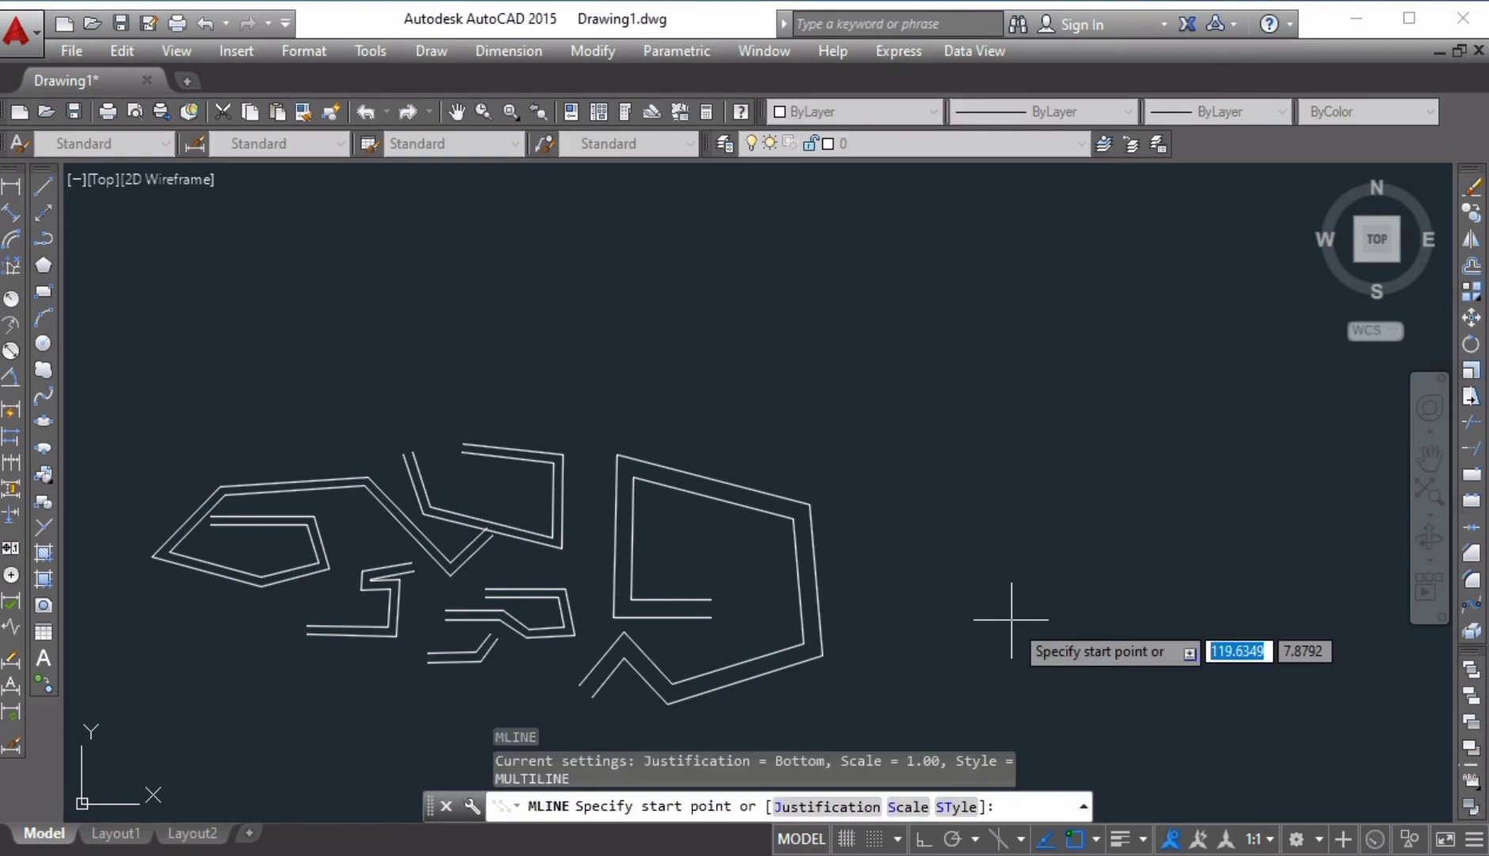
left_click(1012, 619)
left_click(997, 382)
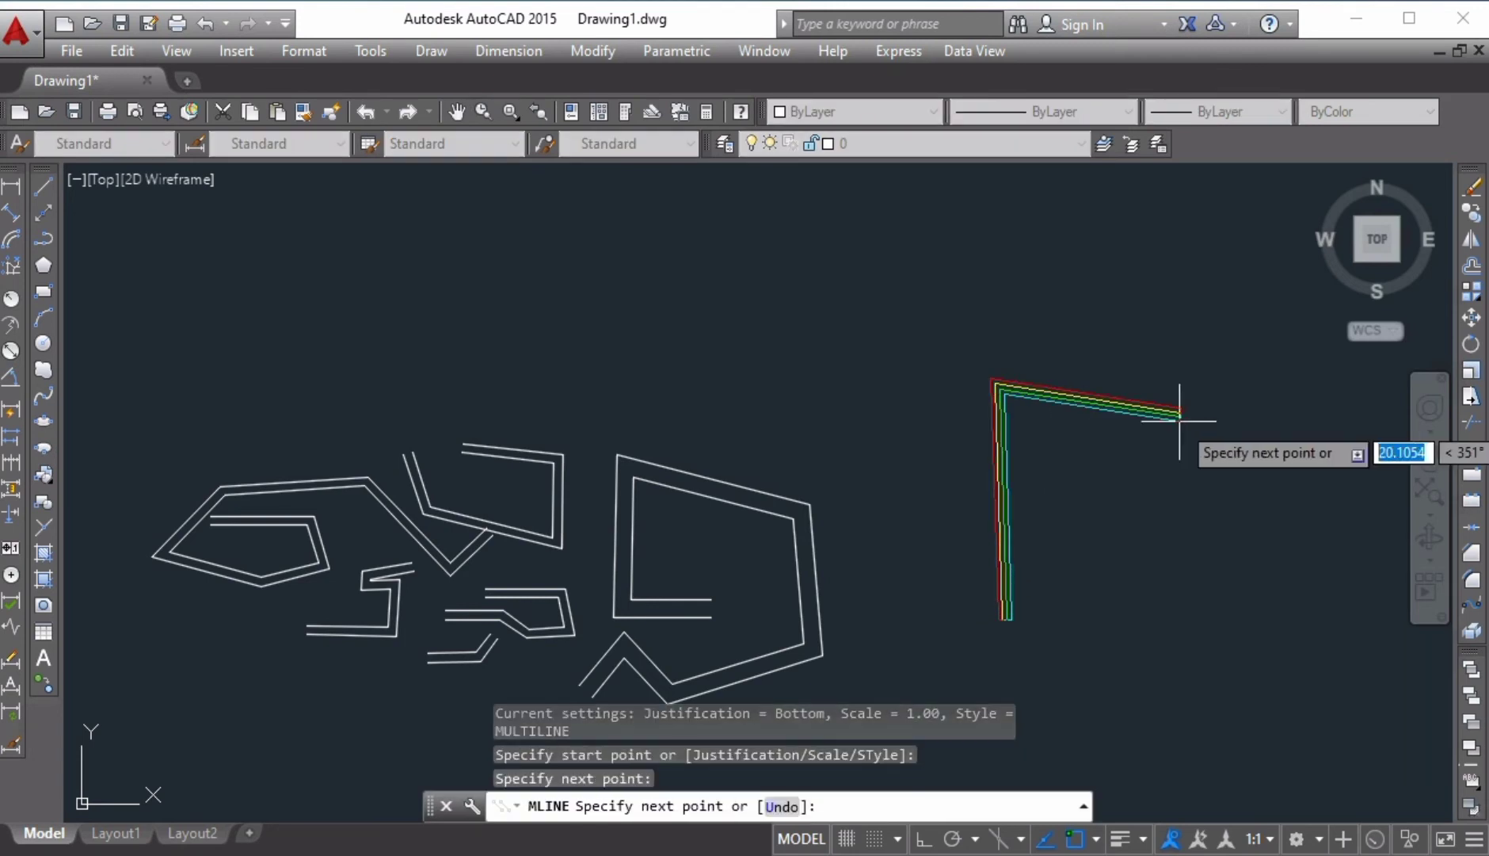
left_click(1190, 410)
left_click(1202, 627)
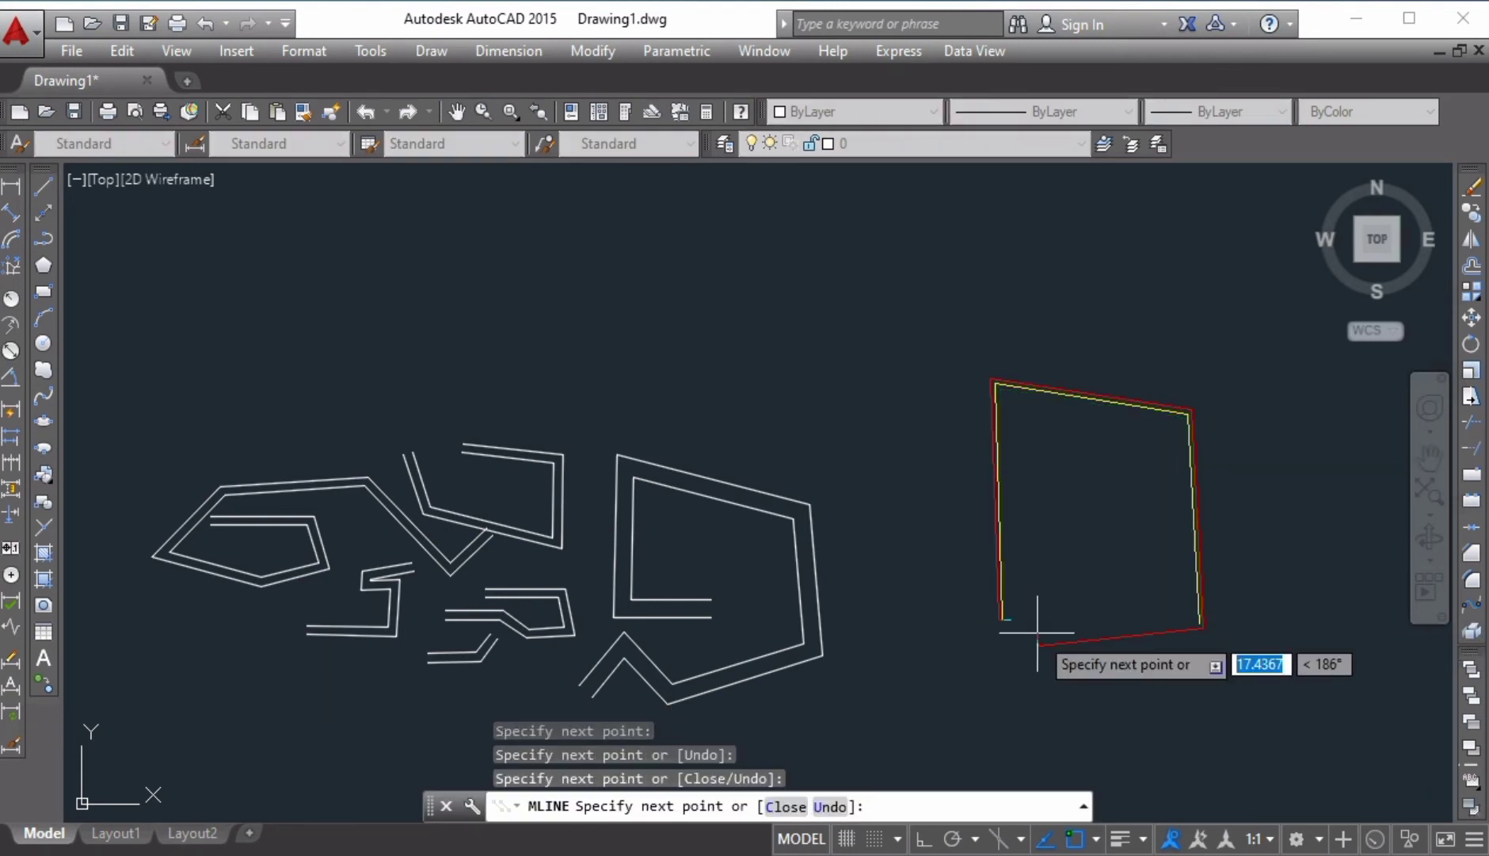
left_click(942, 539)
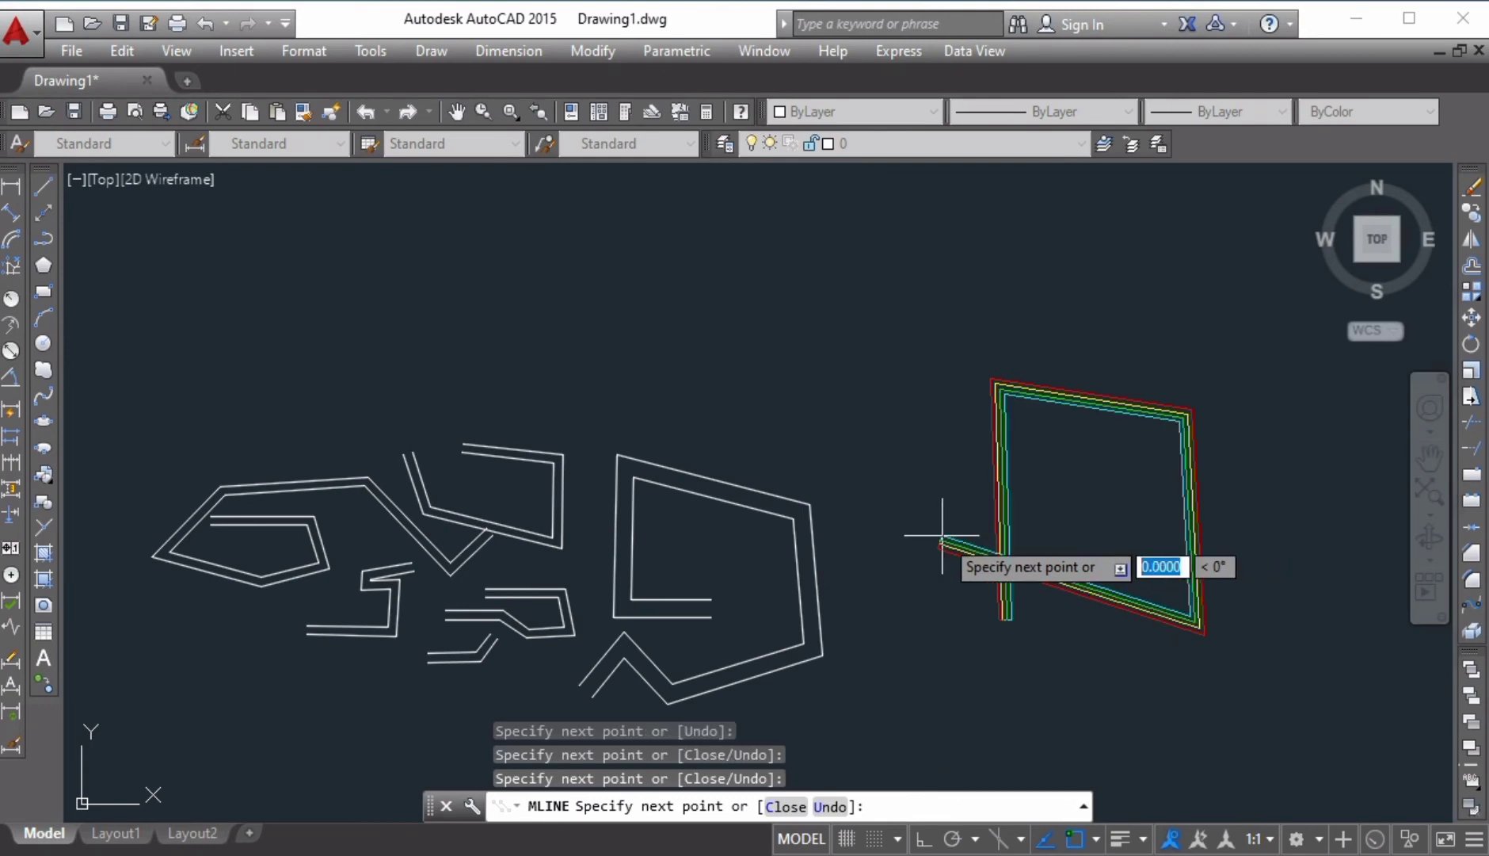
left_click(1047, 471)
key("Return")
- Examine the line caps at both ends of the colored multiline up close
scroll(1019, 566, "up", 4)
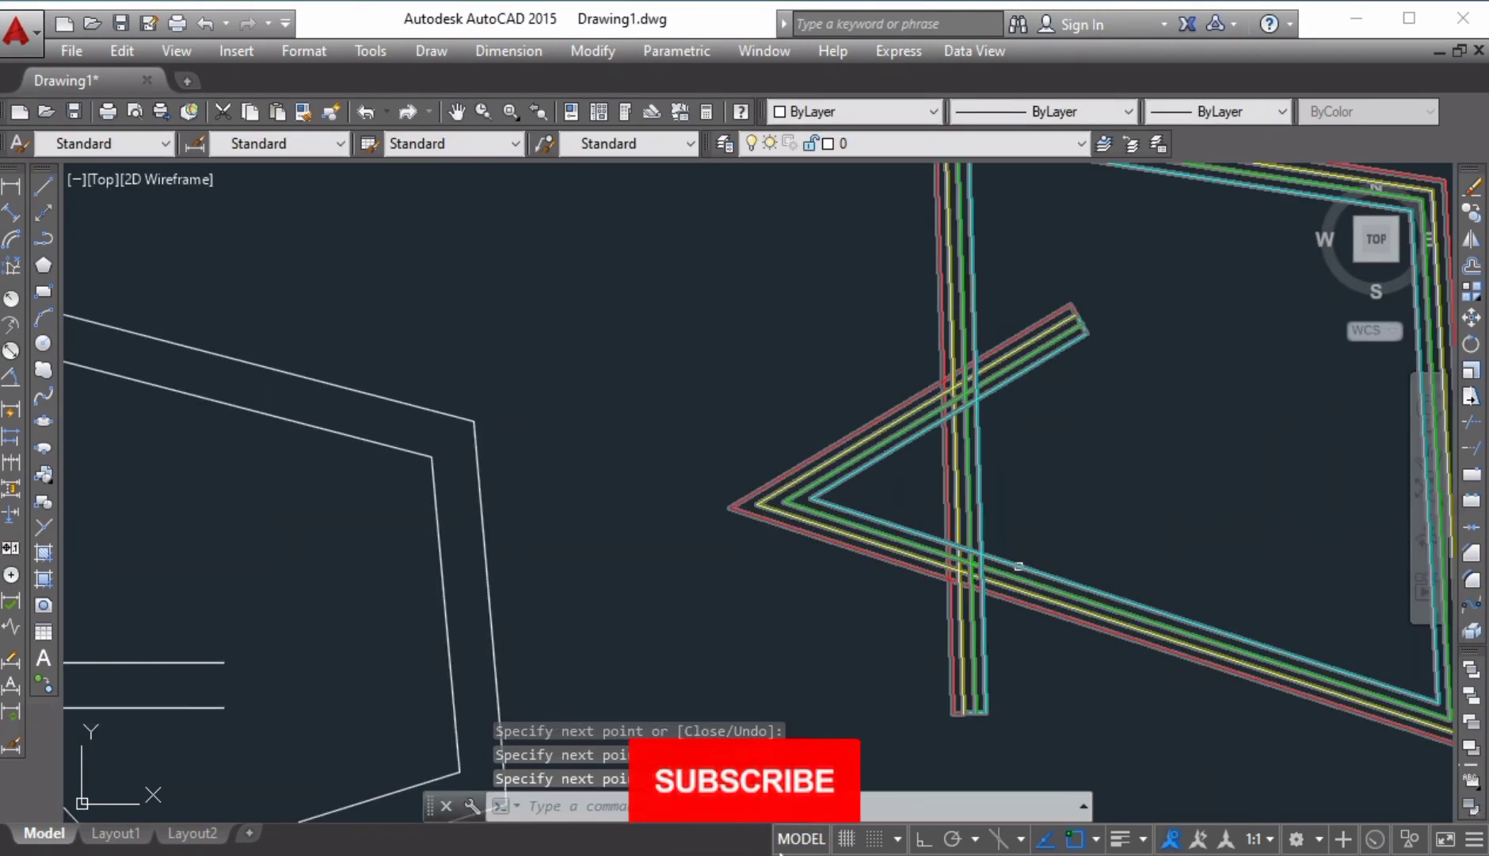
scroll(953, 738, "up", 6)
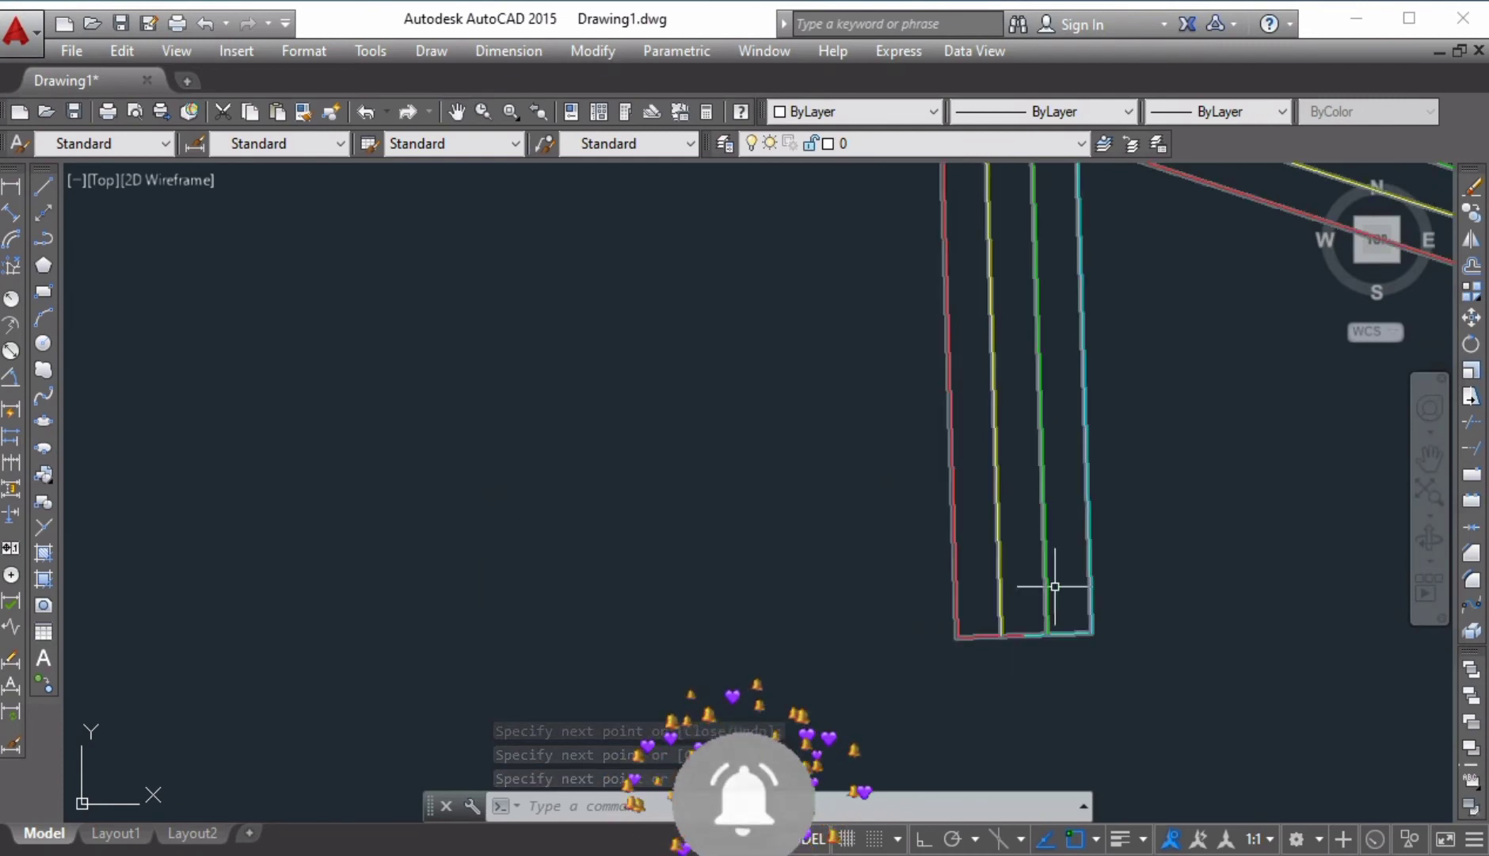
scroll(1055, 587, "down", 5)
scroll(787, 656, "up", 5)
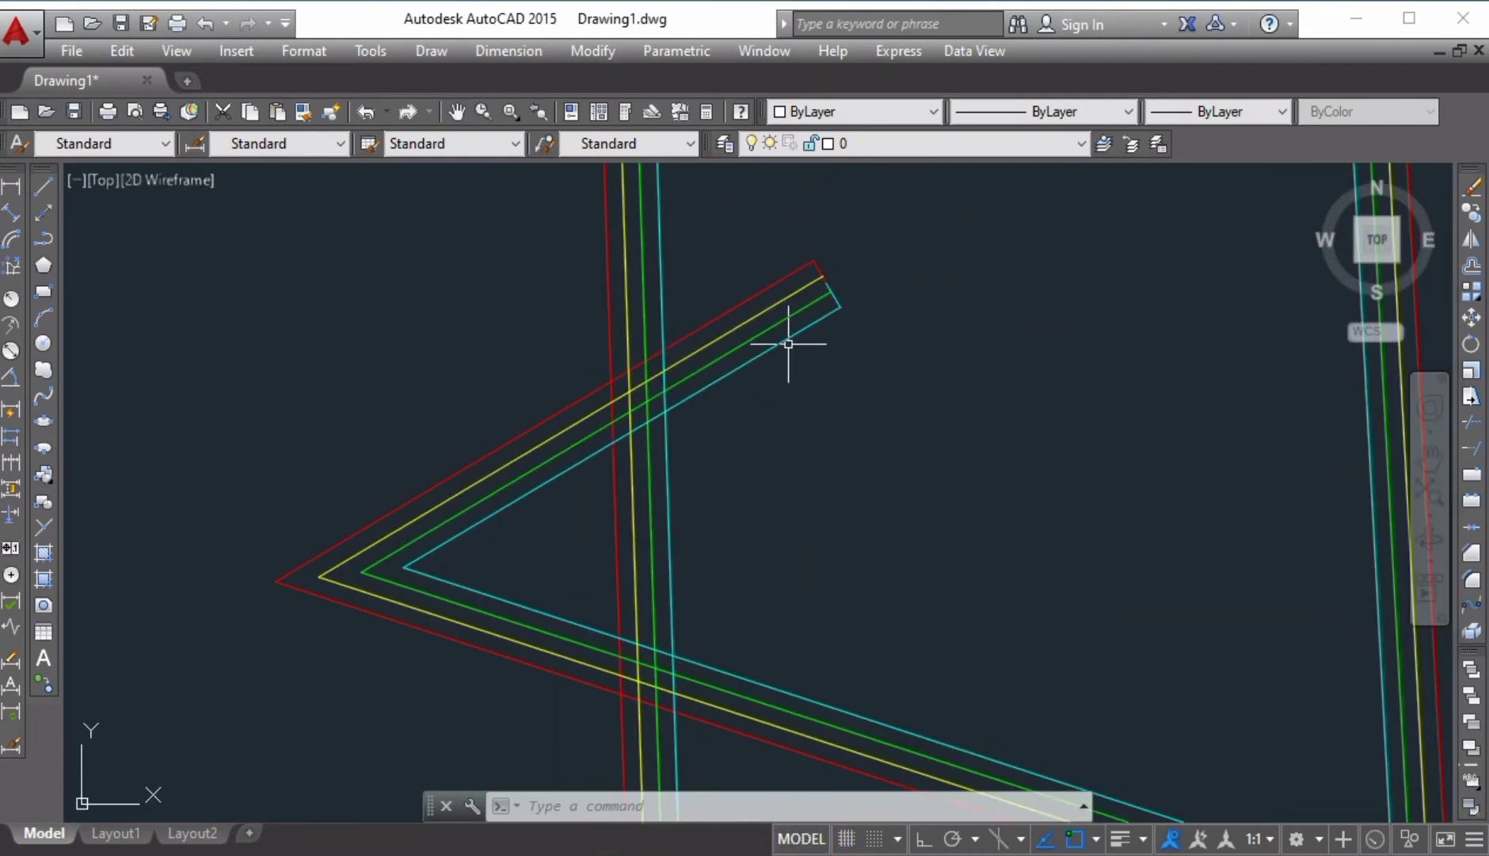
scroll(855, 279, "up", 4)
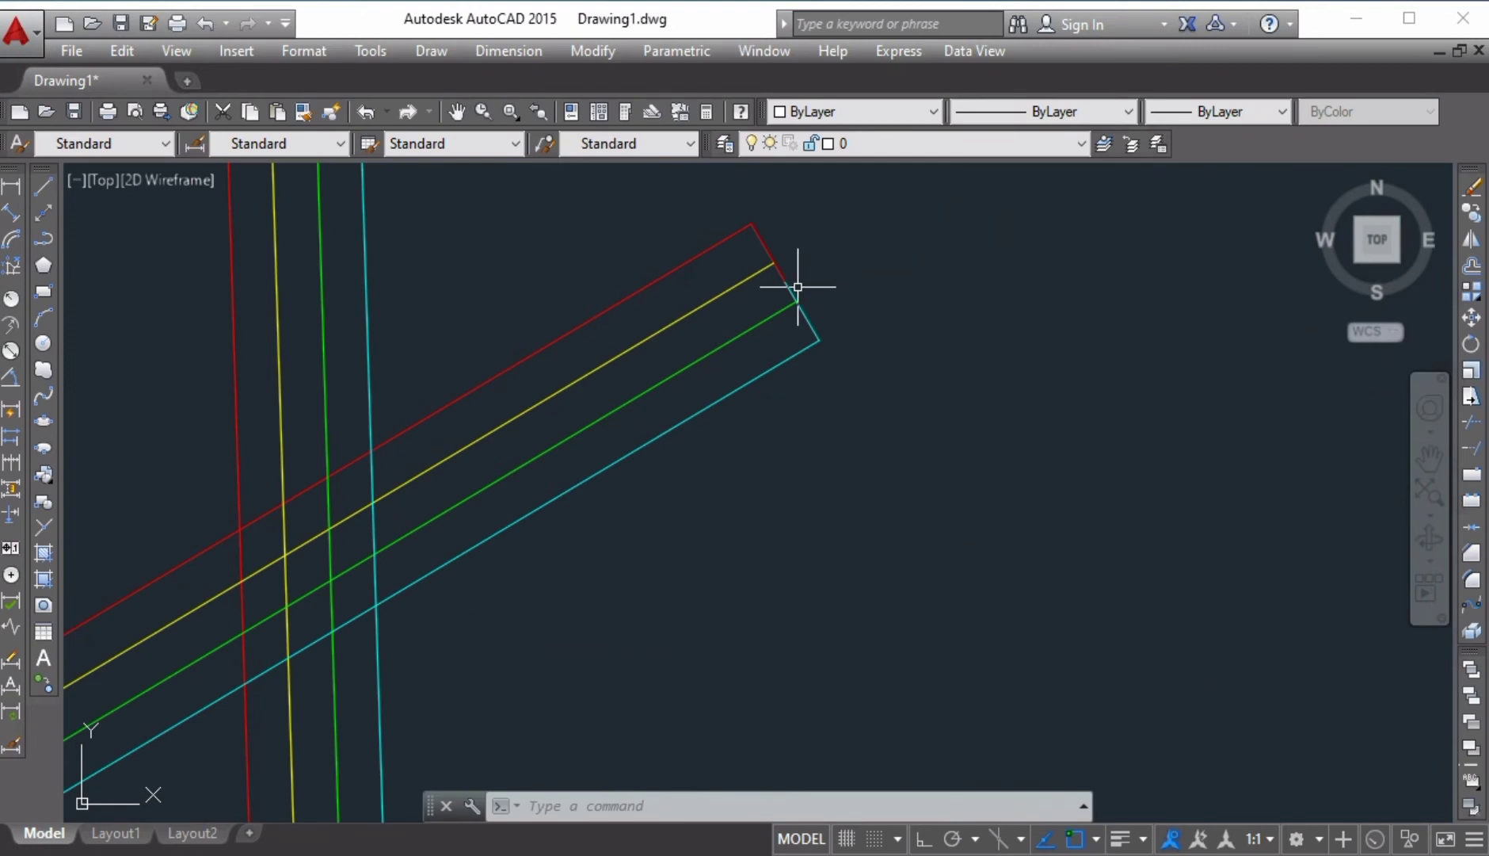
scroll(881, 327, "down", 2)
- Create a new multiline style named 1, based on MULTILINE, with the MLSTYLE command
type("ML")
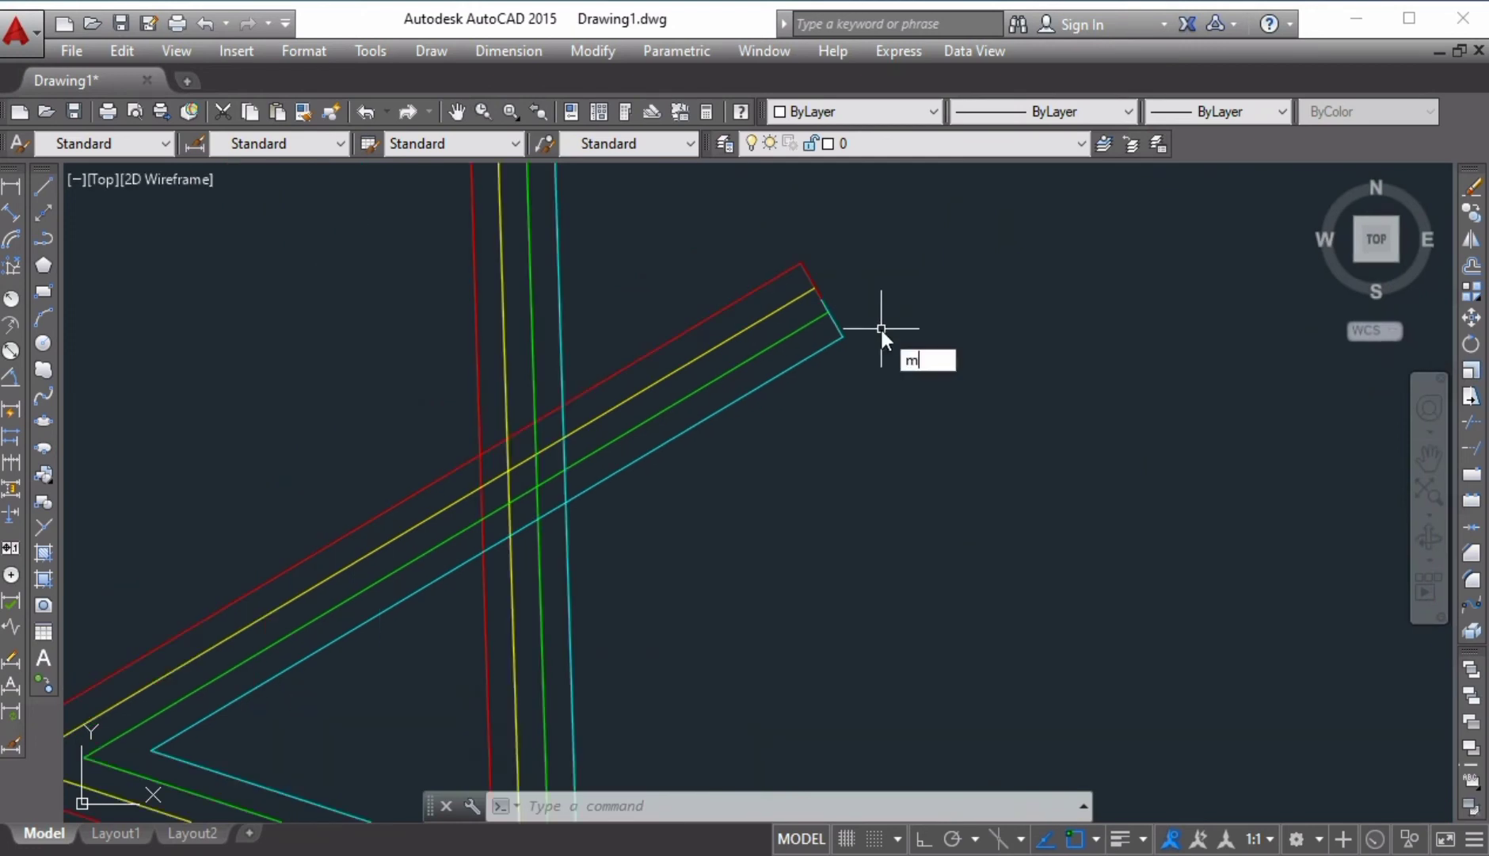
type("SE")
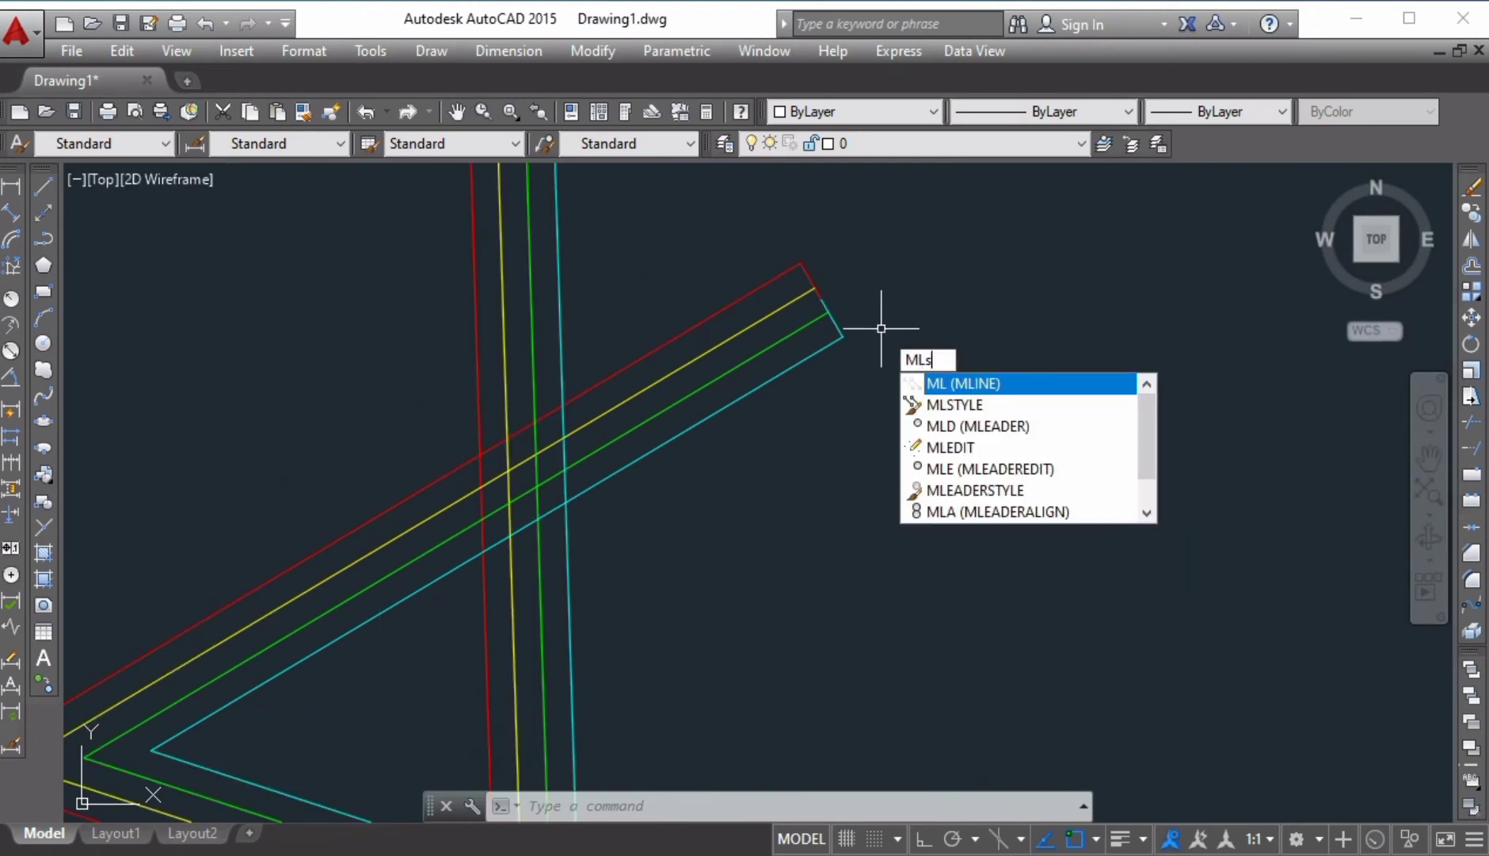
key("BackSpace")
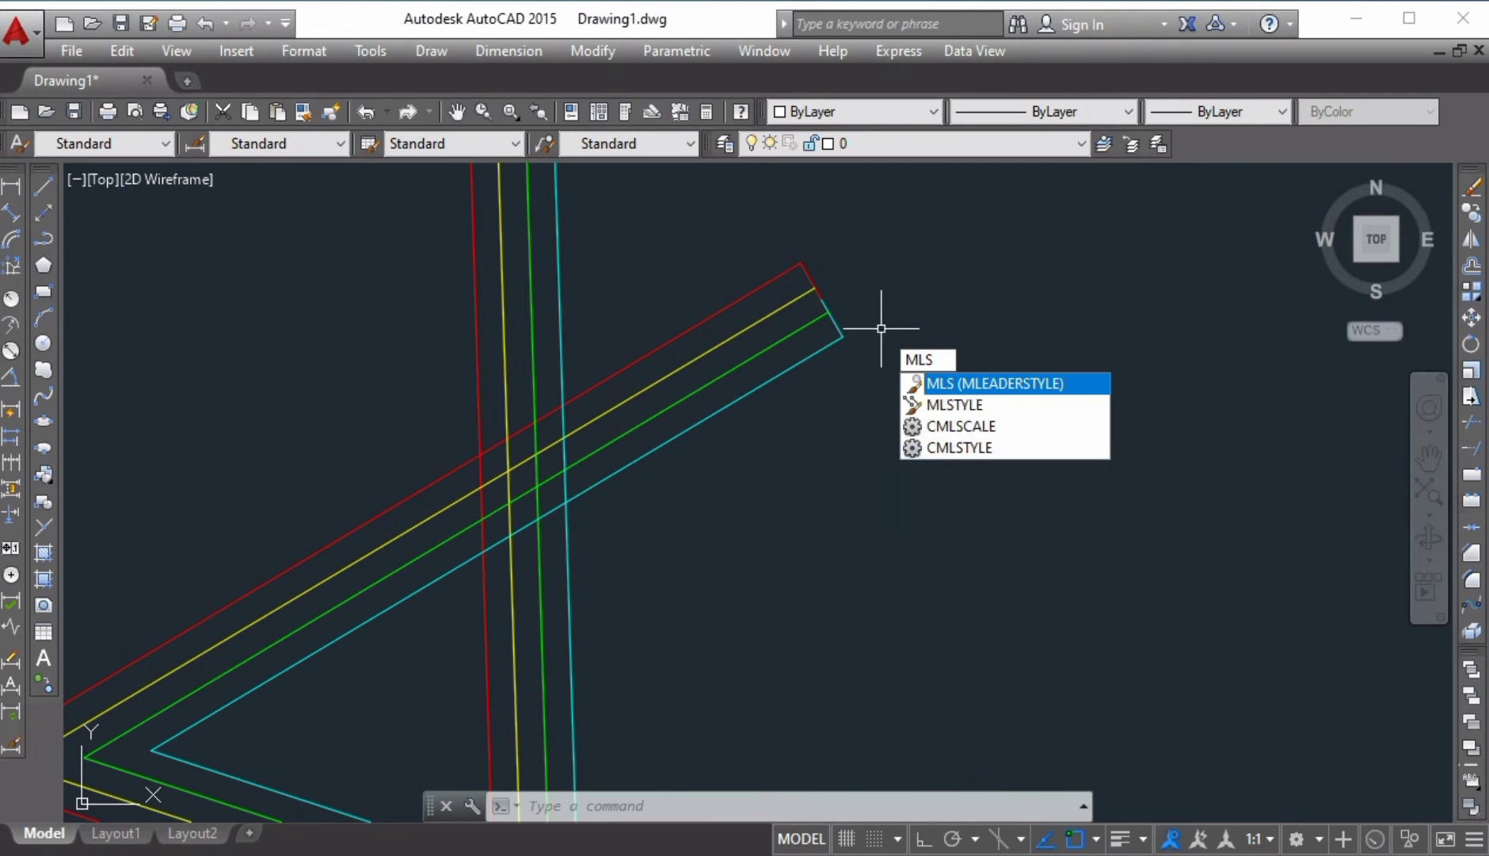
type("T")
key("Return")
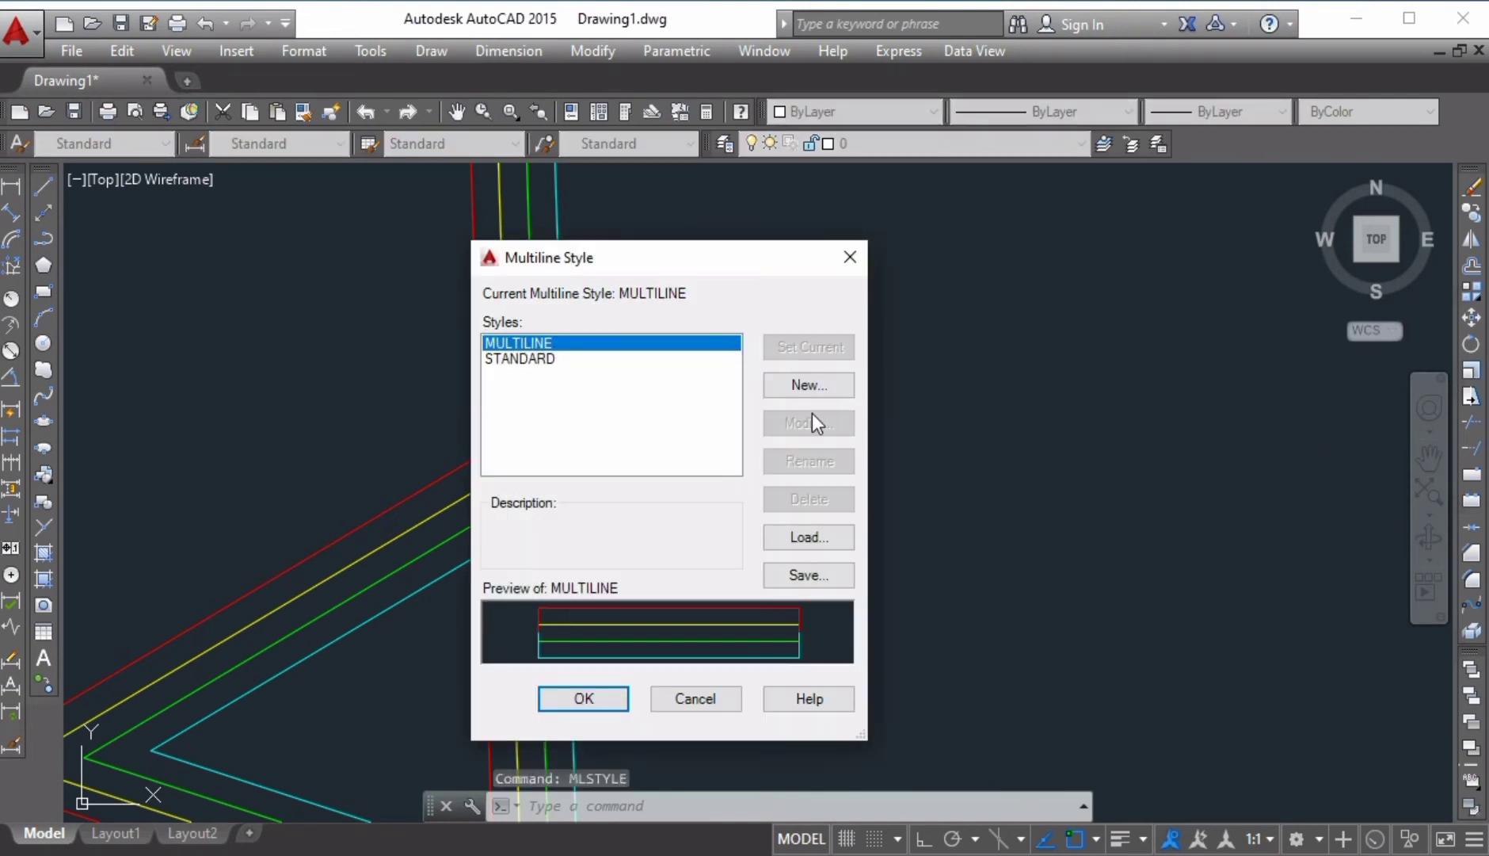
left_click(822, 393)
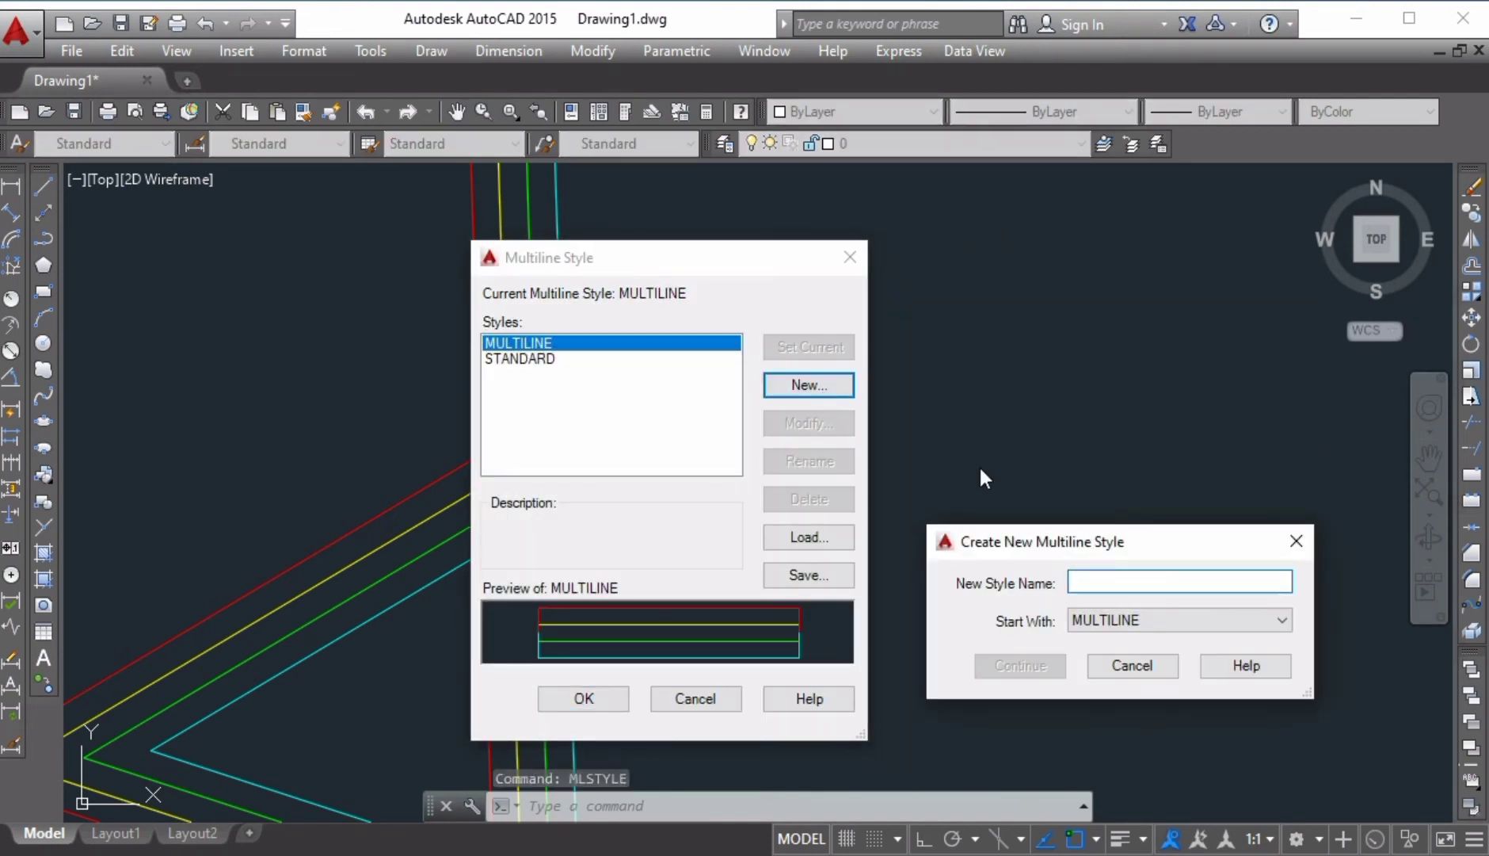
type("1")
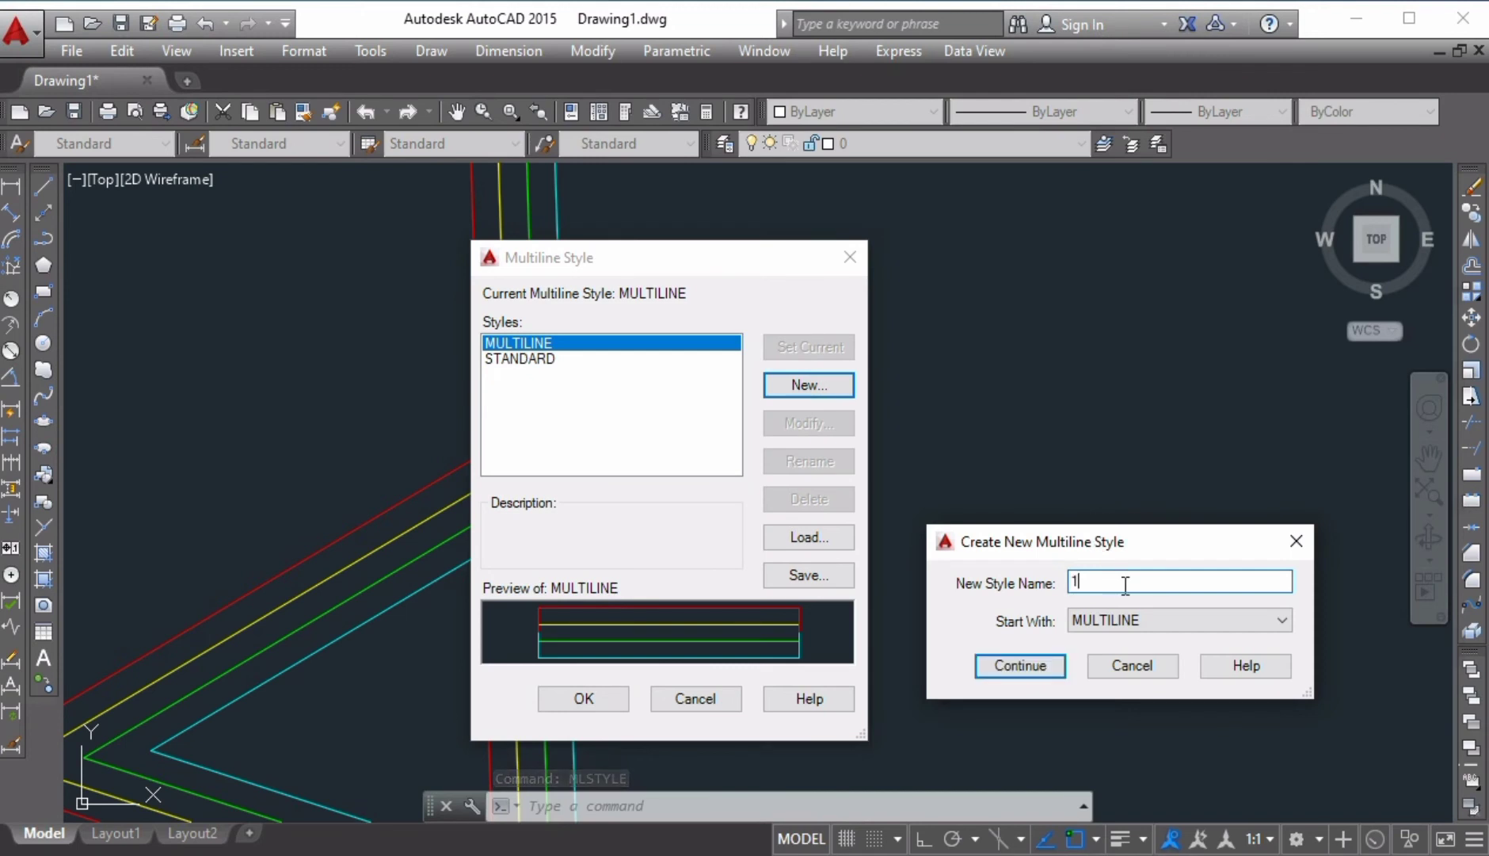
left_click(1004, 660)
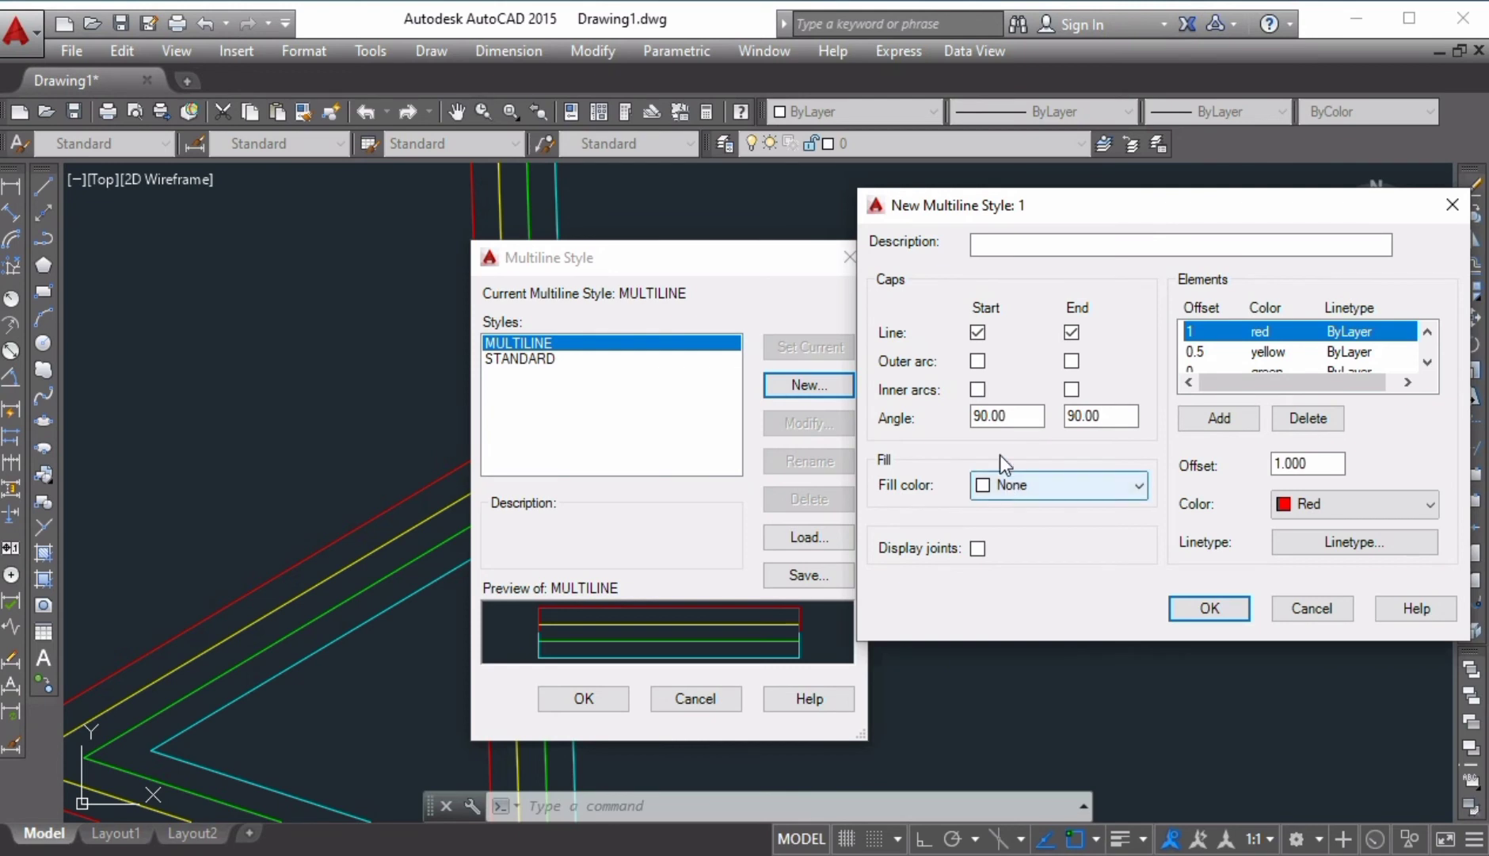
- Turn off the line caps at the start and end of multiline style 1
left_click(979, 331)
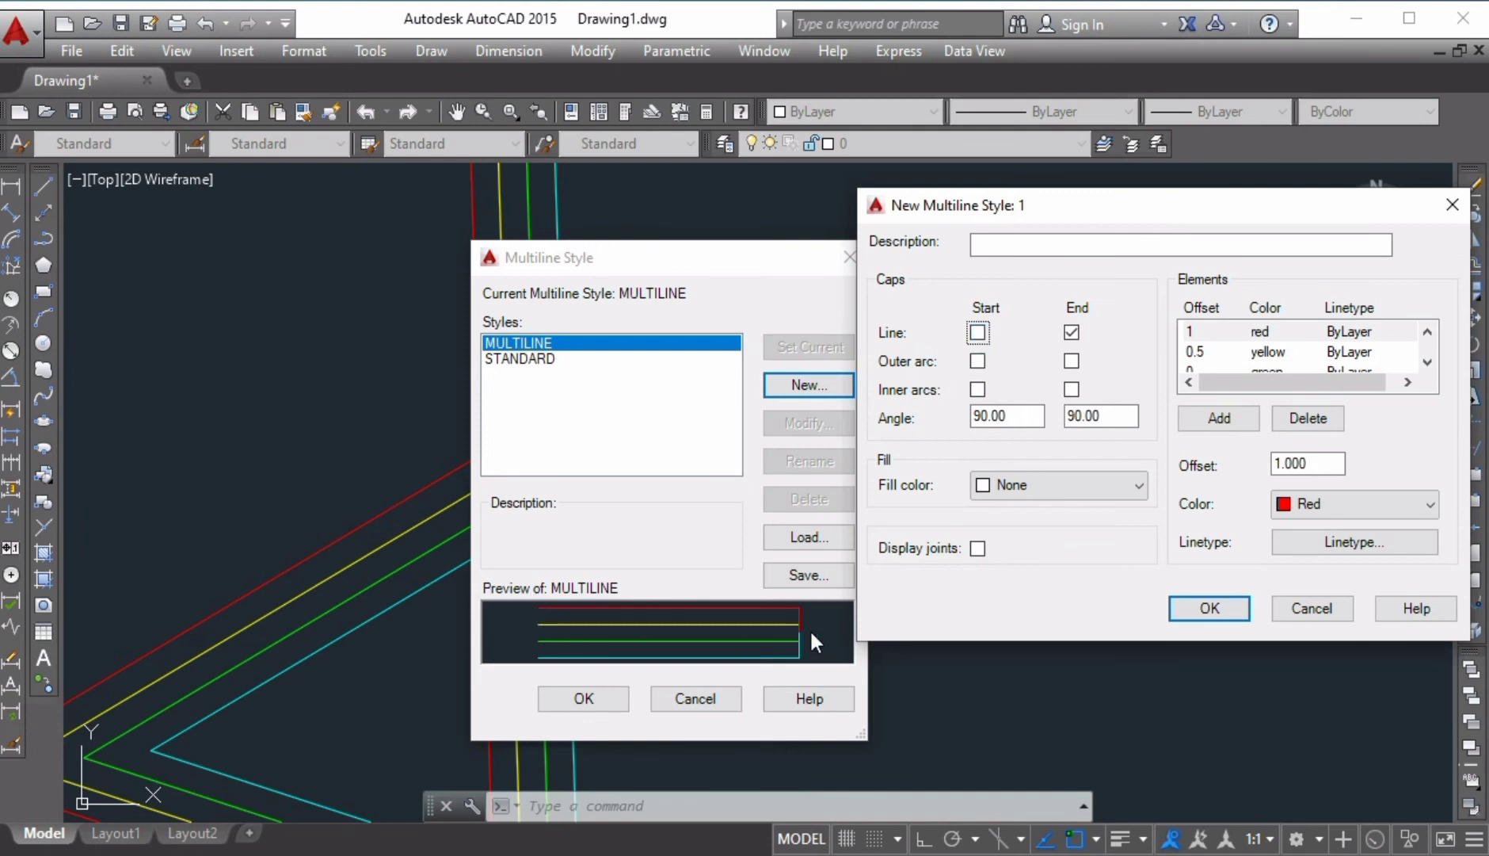
left_click(1074, 333)
- Try outer arc caps at the start and end of multiline style 1, and clear both again
left_click(977, 360)
left_click(1071, 361)
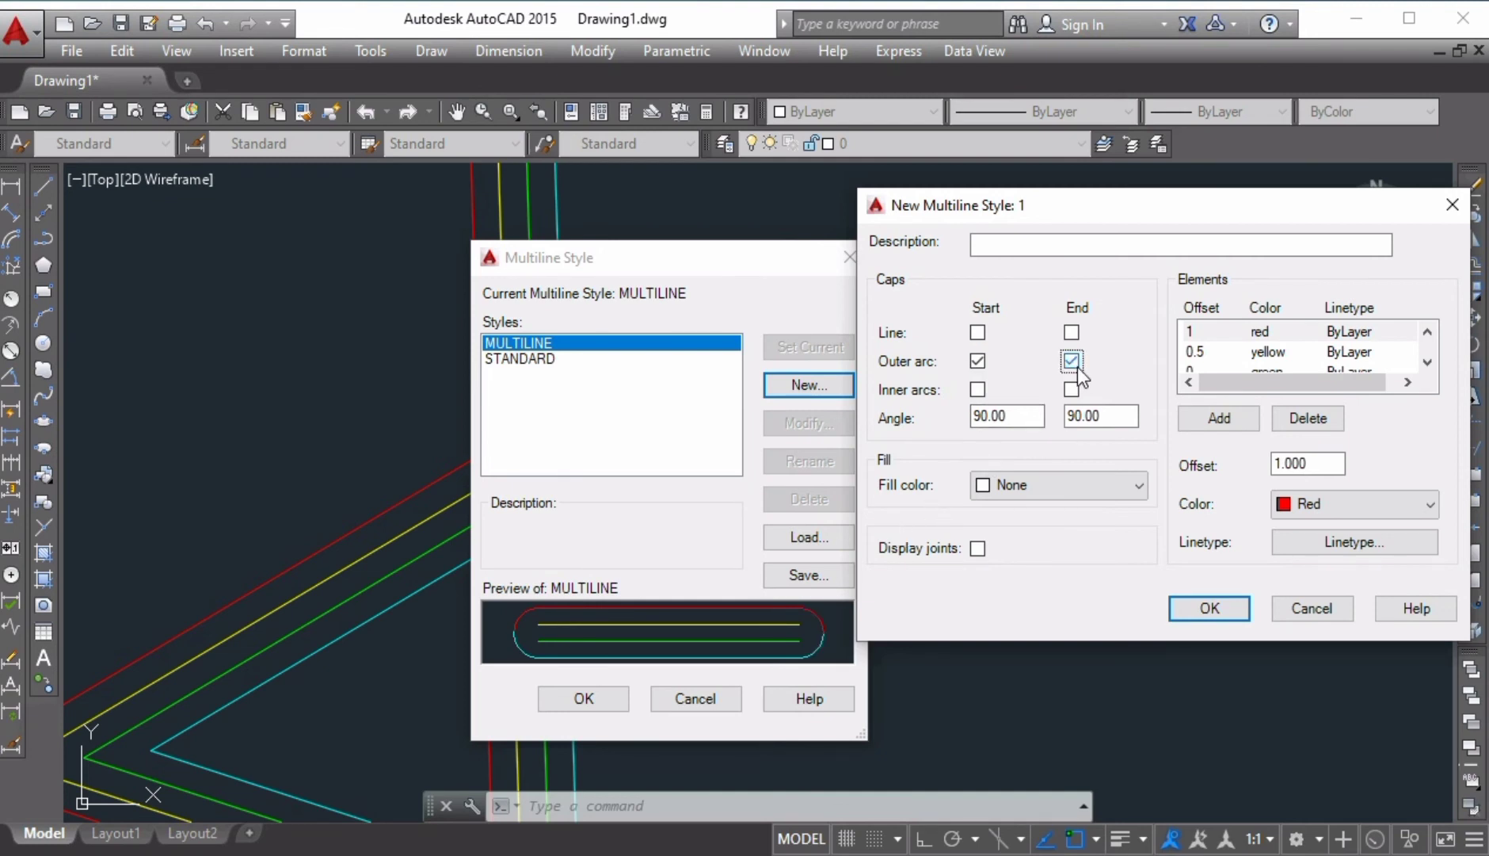
left_click(1071, 361)
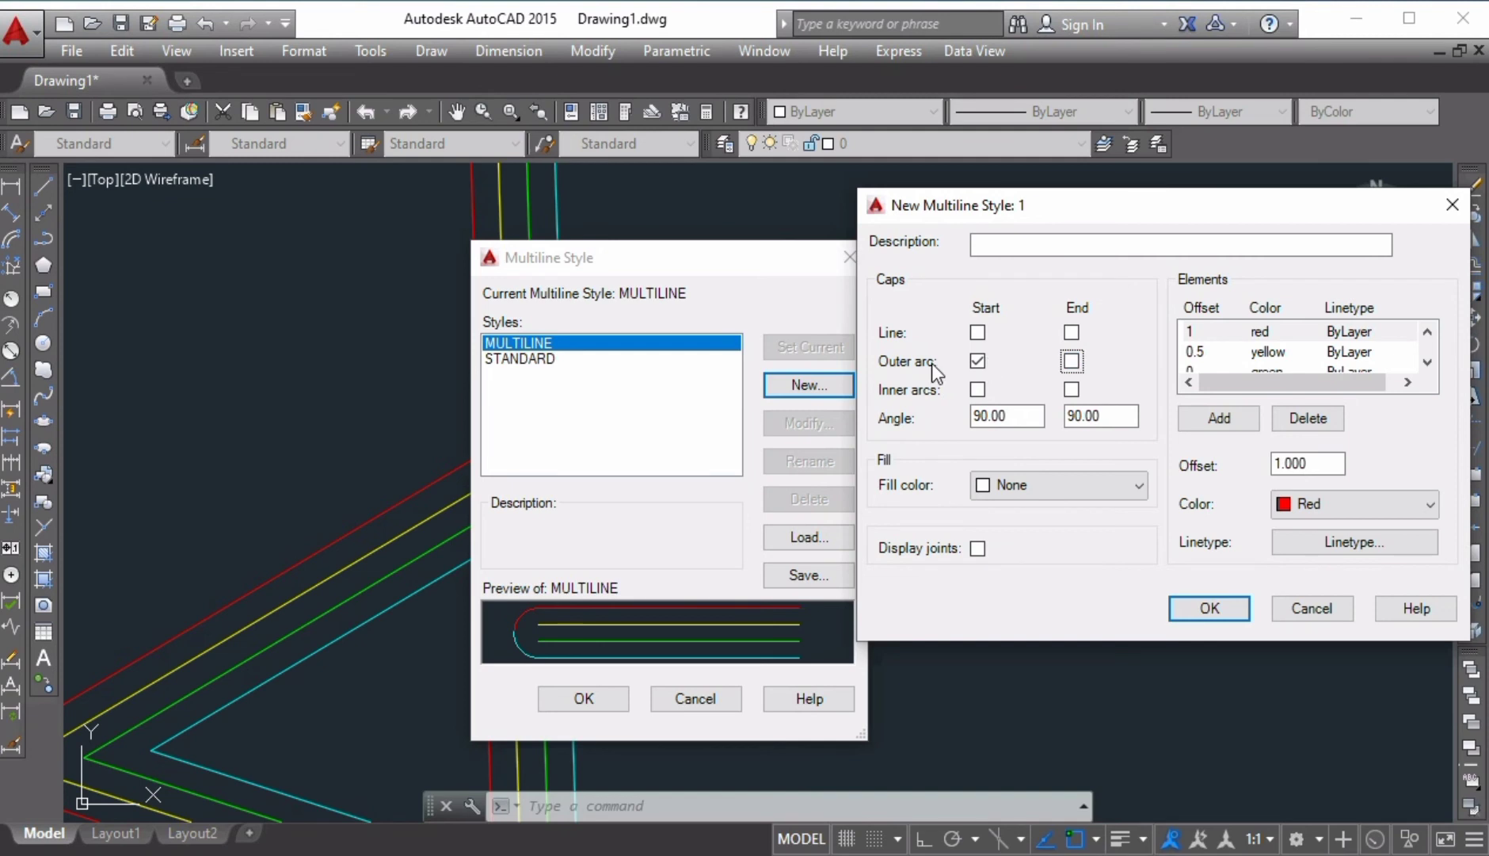
left_click(975, 360)
- Try inner arc caps at both ends of style 1, combine them with outer arcs, and clear all four caps
left_click(978, 389)
left_click(1073, 390)
left_click(979, 361)
left_click(1071, 361)
left_click(1071, 361)
left_click(978, 361)
left_click(979, 389)
left_click(1072, 389)
- Set the fill color of multiline style 1 to Red, save the style and make it current
left_click(1064, 493)
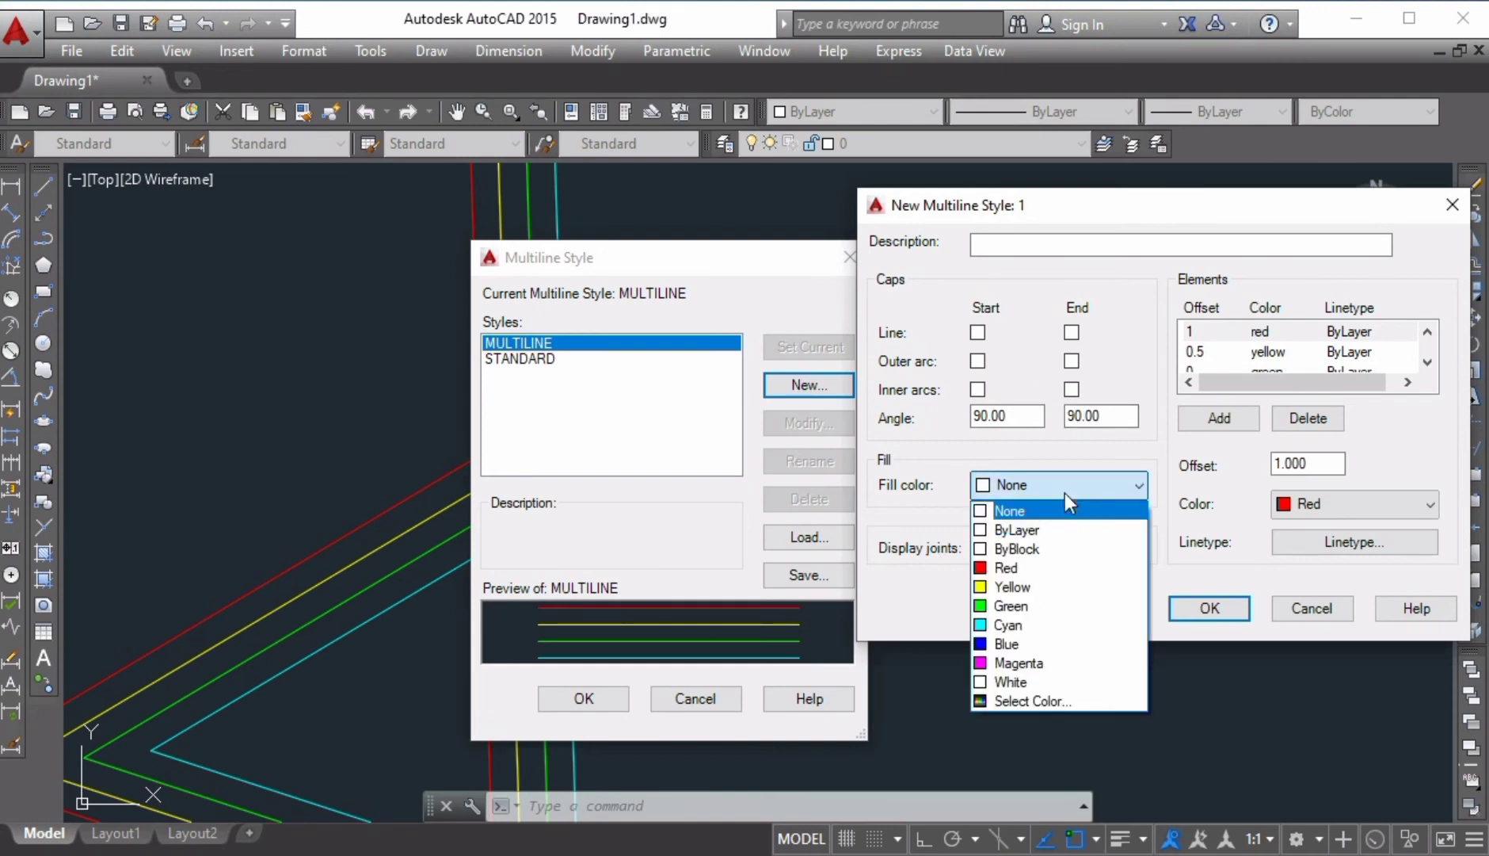
left_click(1060, 569)
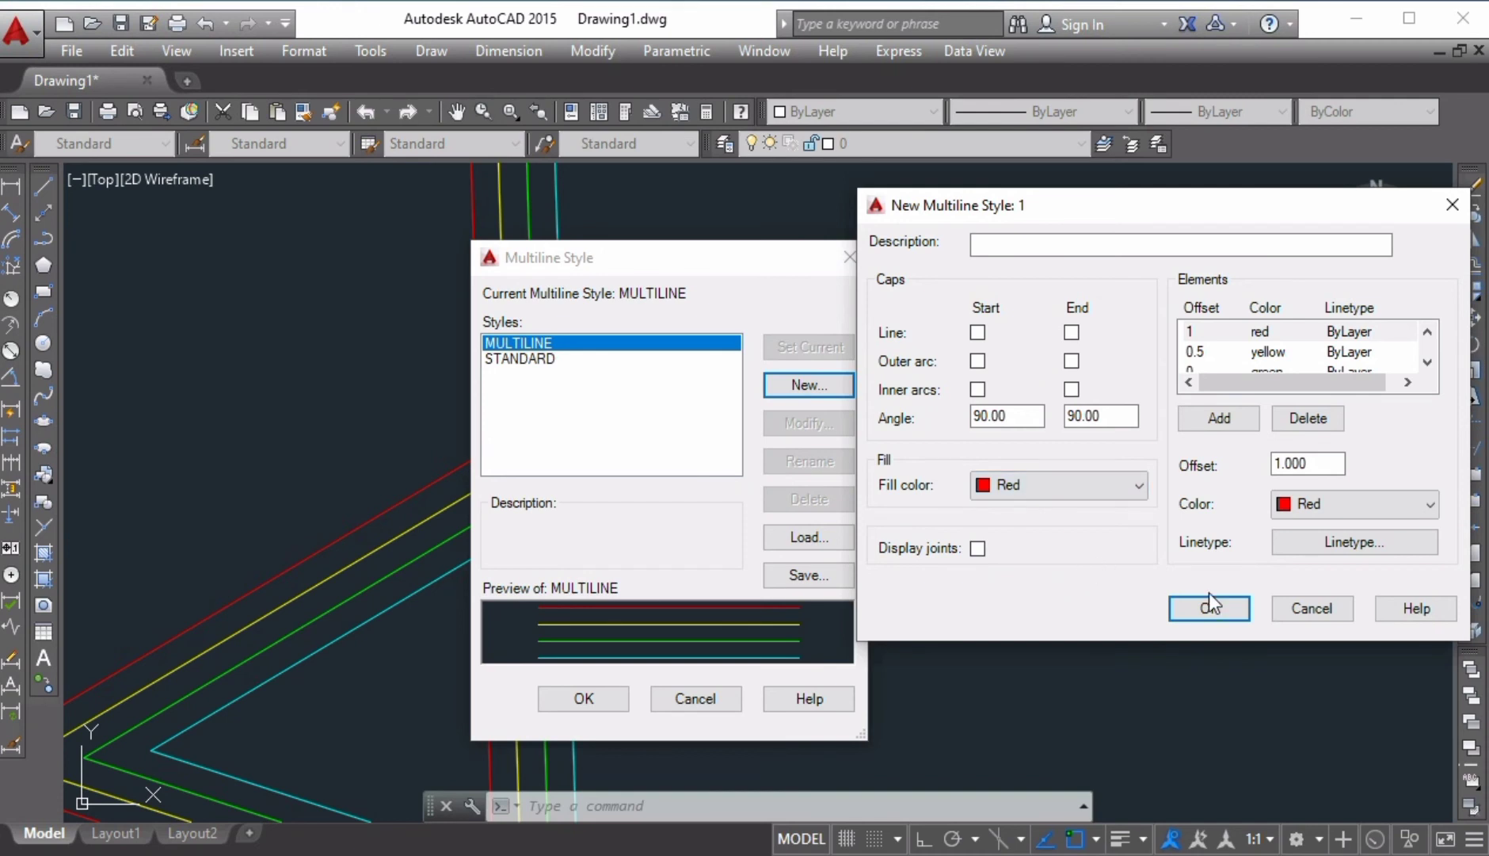
left_click(1216, 612)
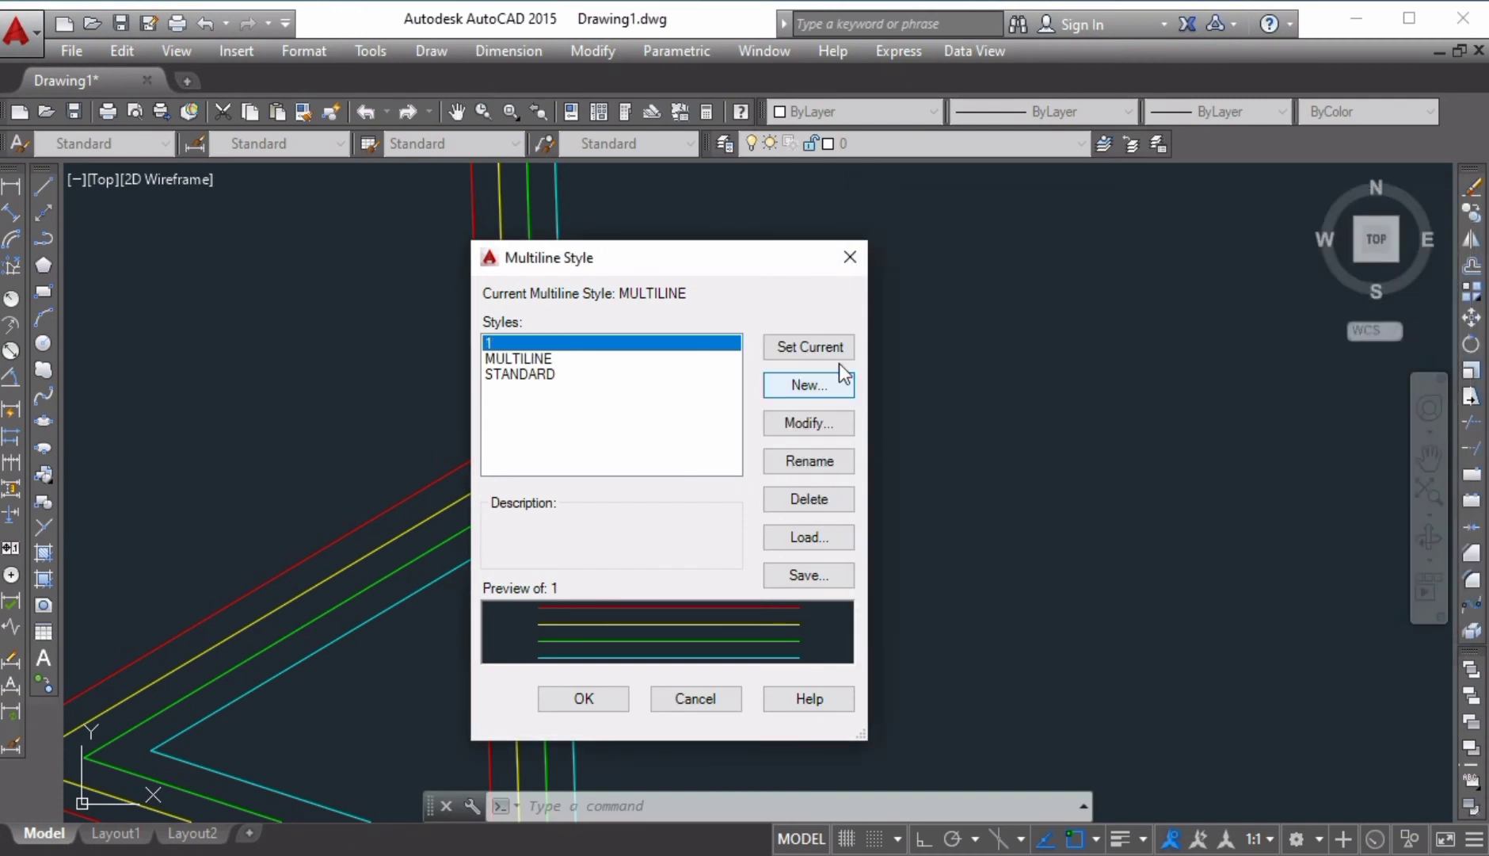
left_click(836, 350)
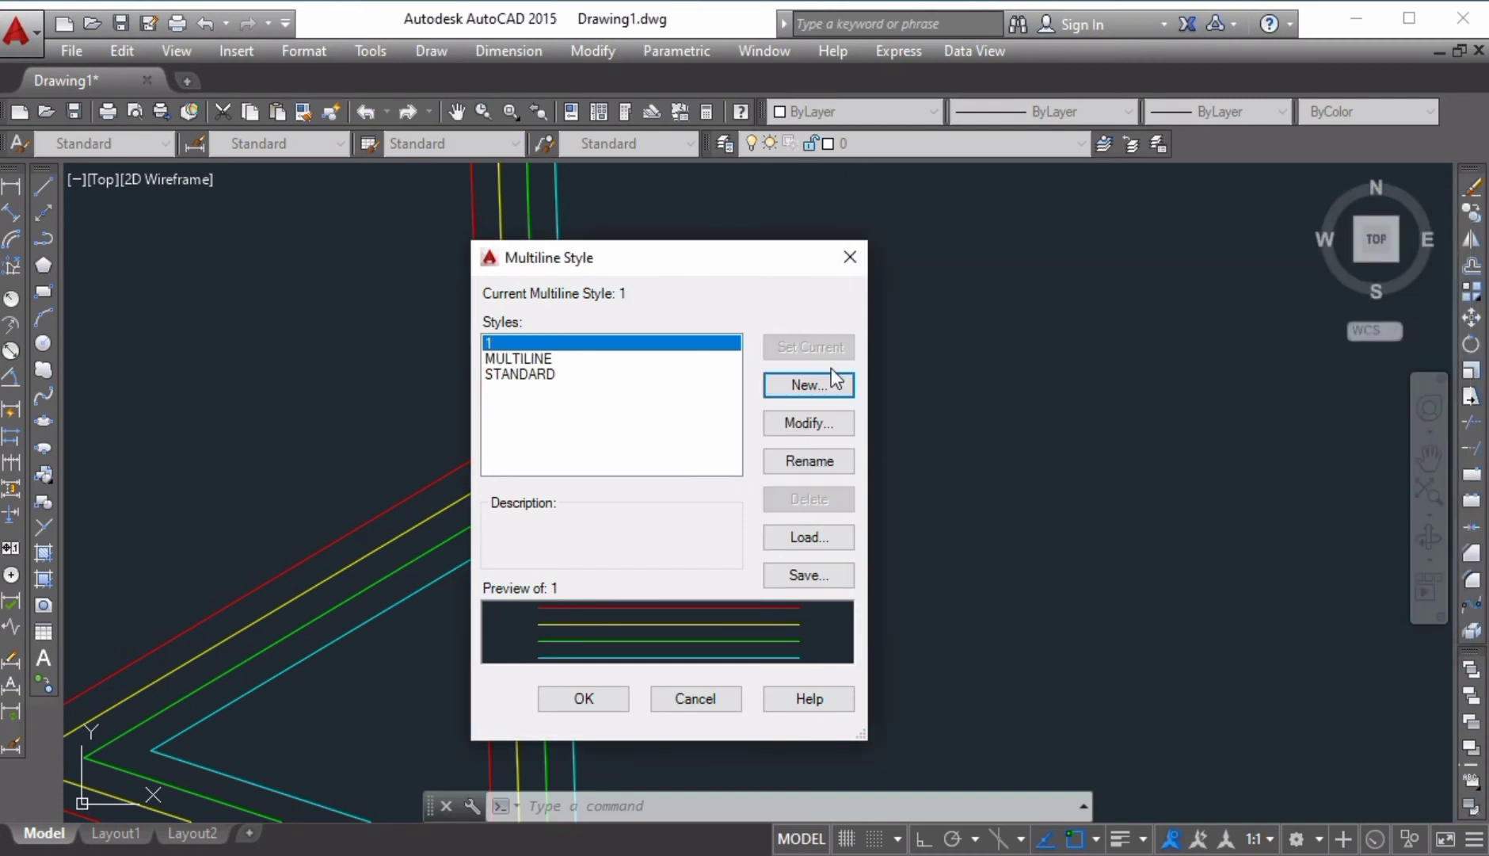
left_click(587, 698)
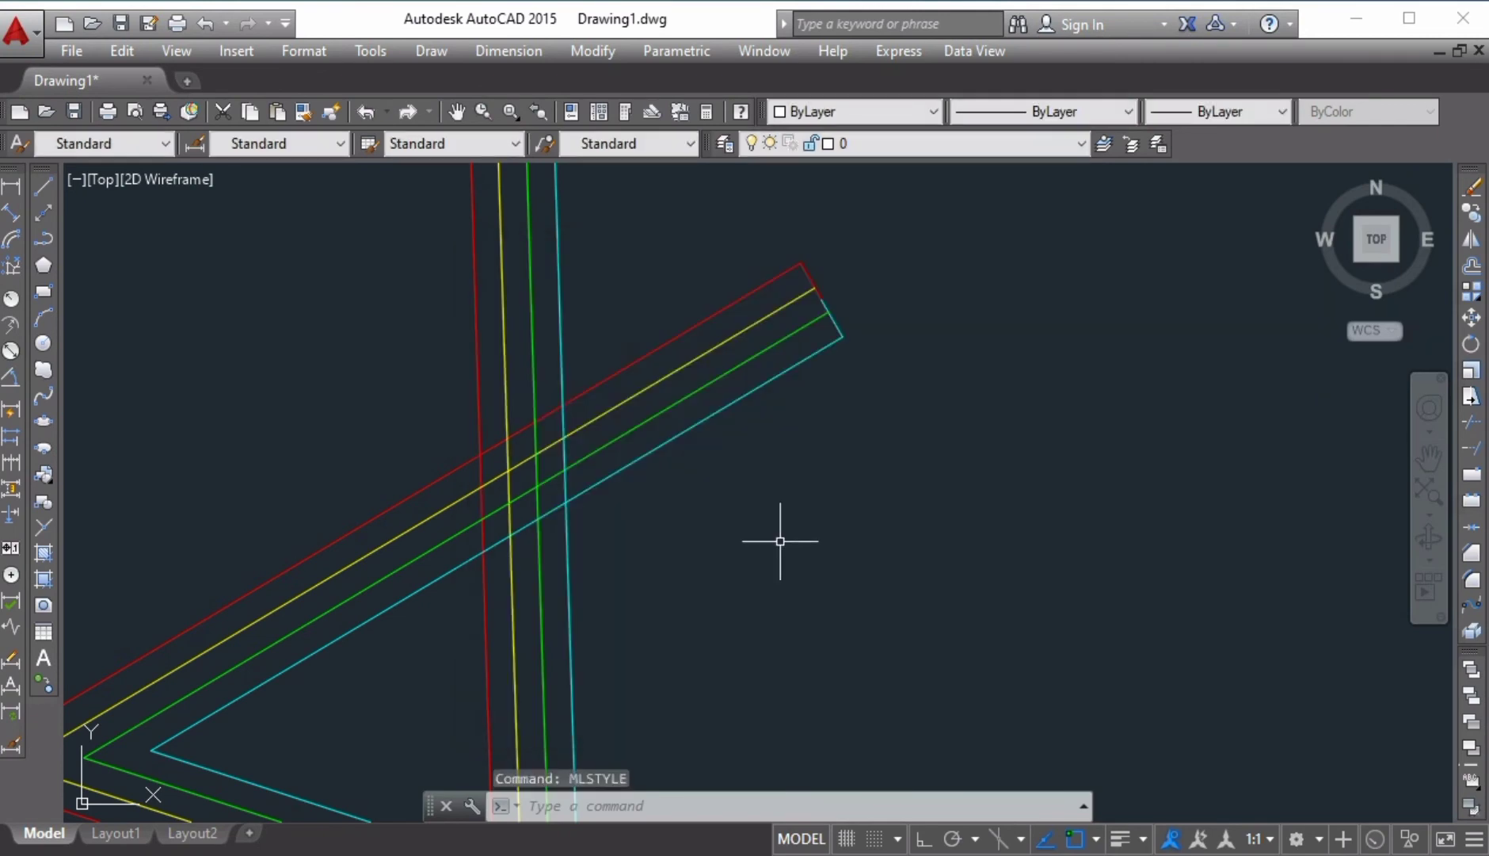
- Draw an open seven-segment multiline in style 1 beside the colored multiline, turning back across its first segment and around the outside
scroll(780, 541, "down", 3)
middle_click_drag(844, 545, 622, 562)
scroll(626, 559, "down", 2)
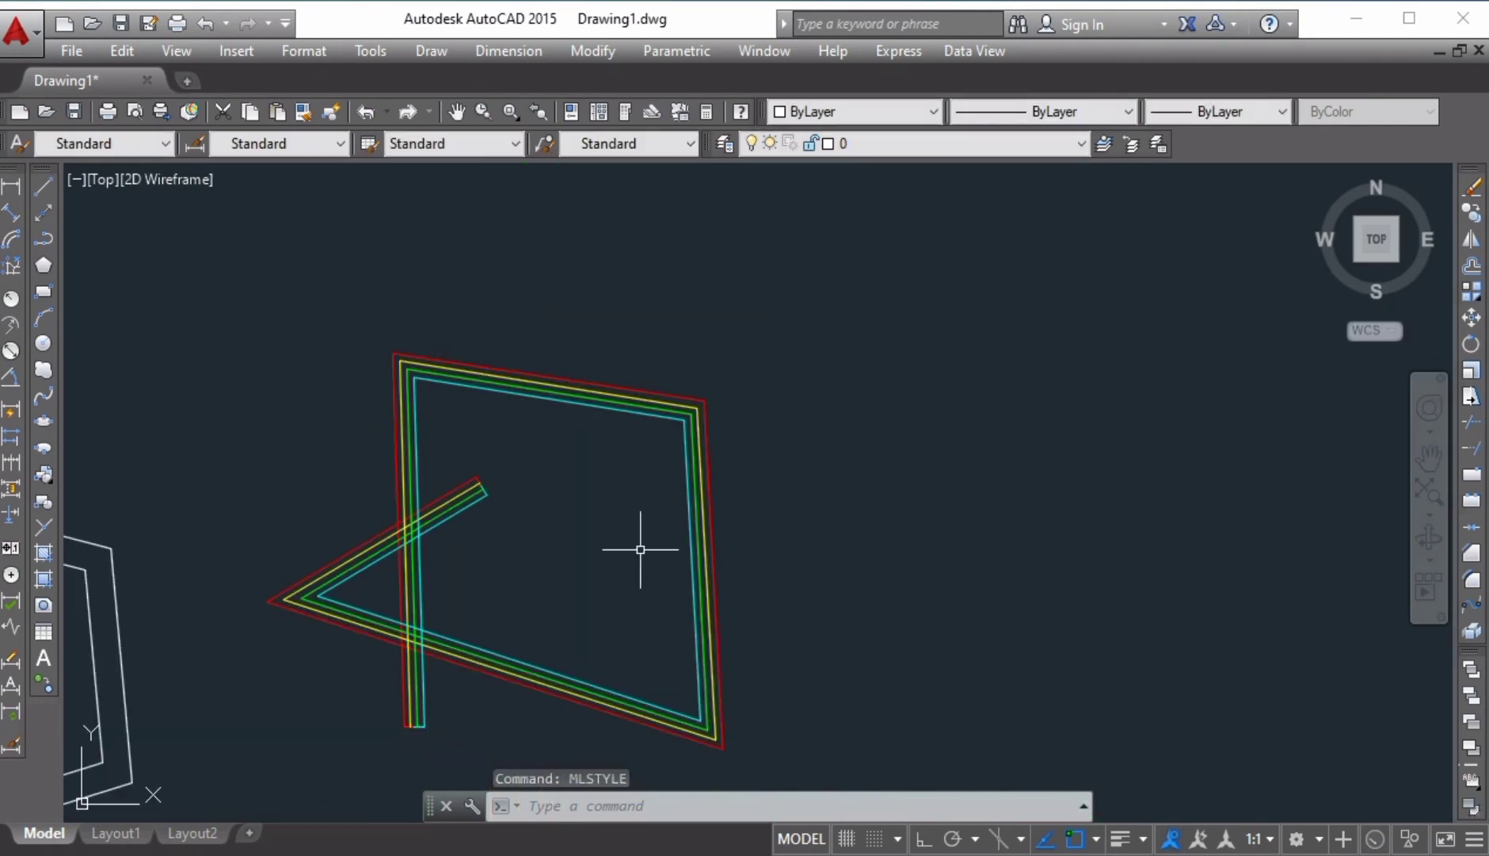
type("ml")
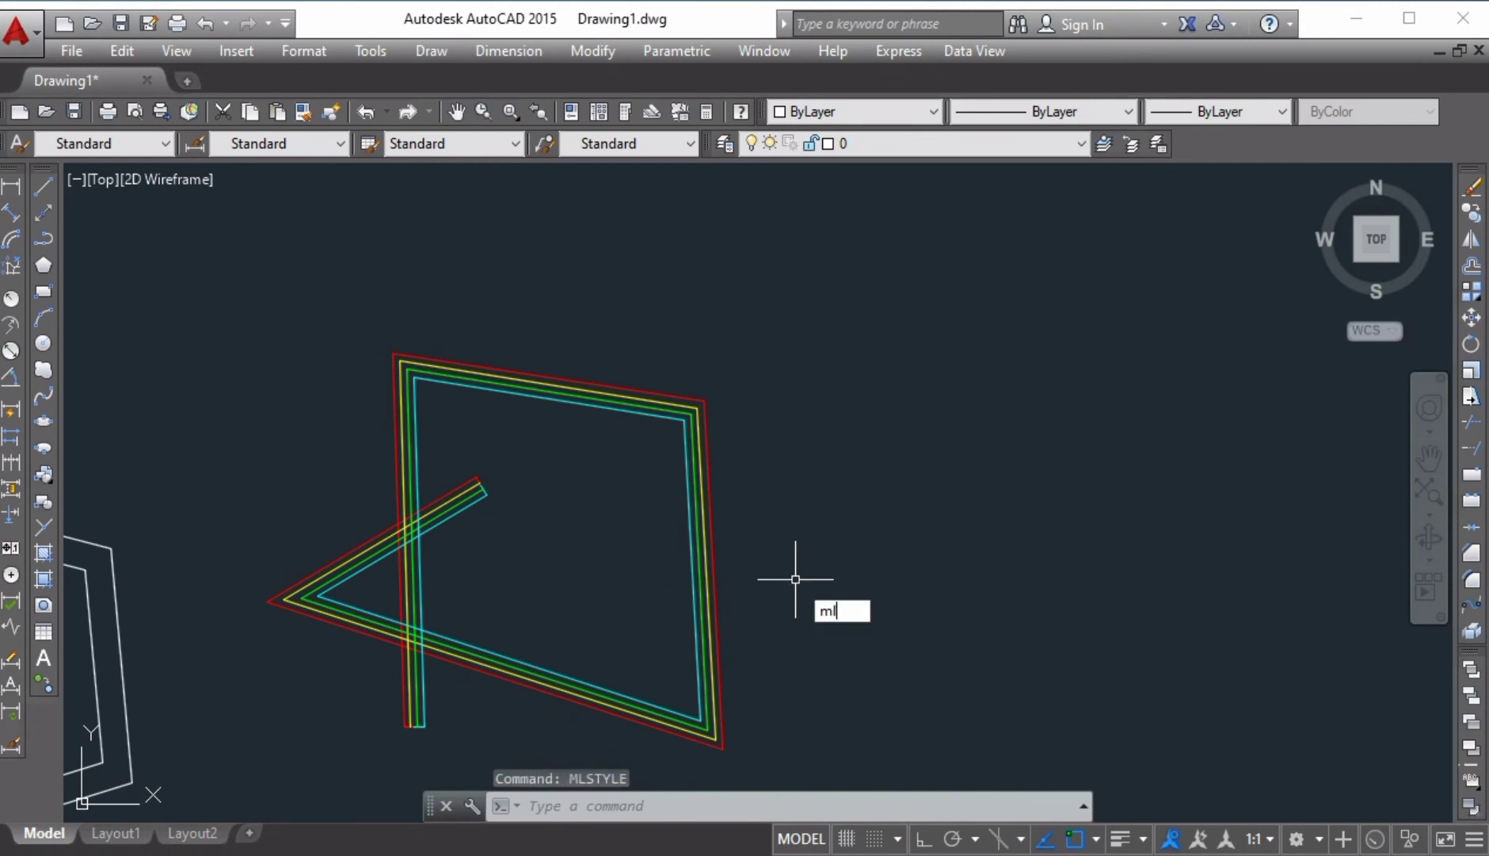
key("Return")
left_click(808, 632)
left_click(1041, 567)
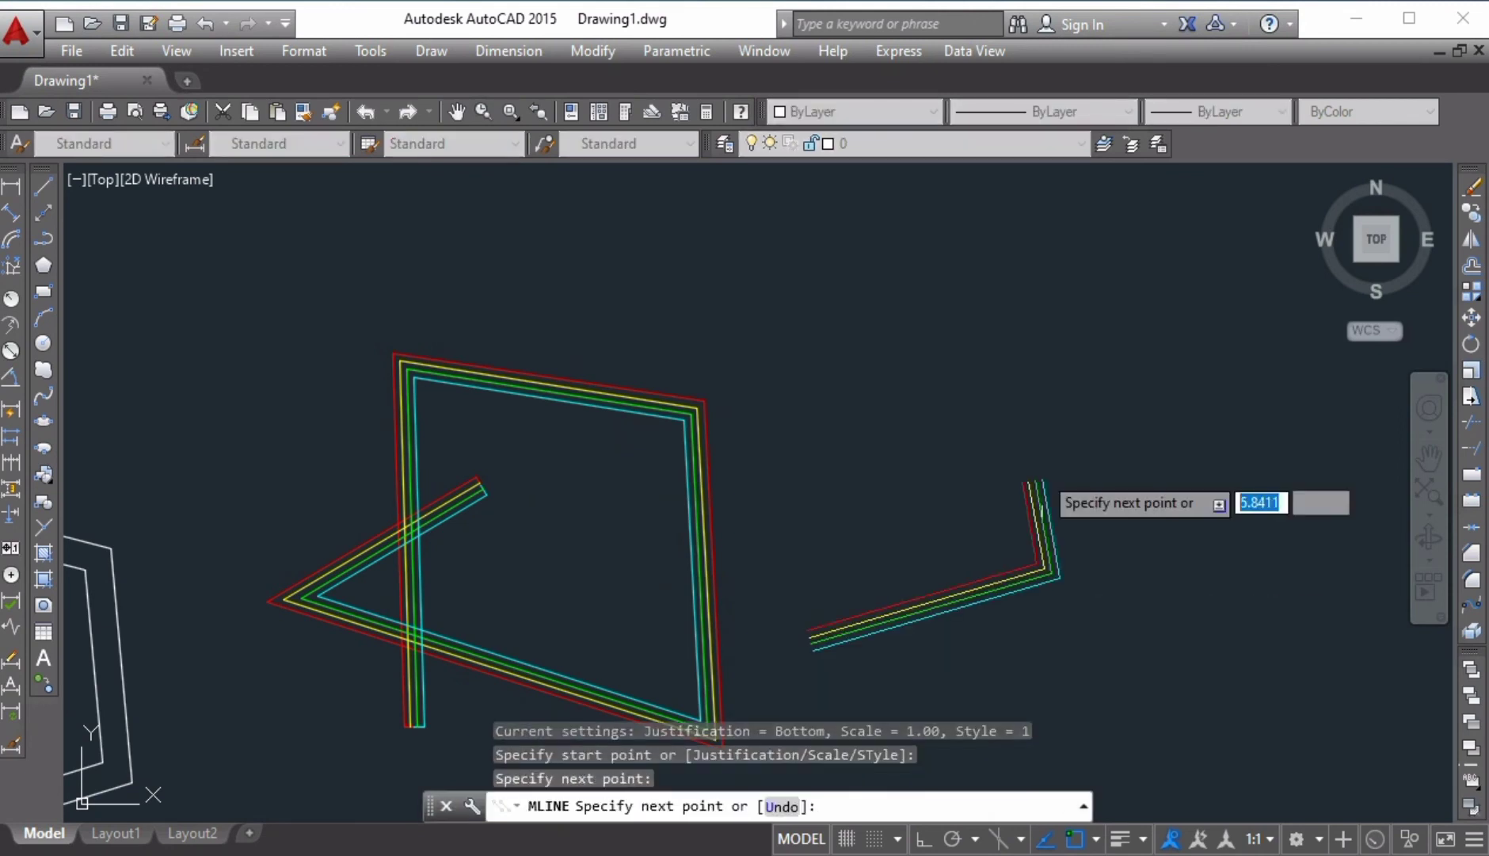
left_click(1020, 456)
left_click(830, 487)
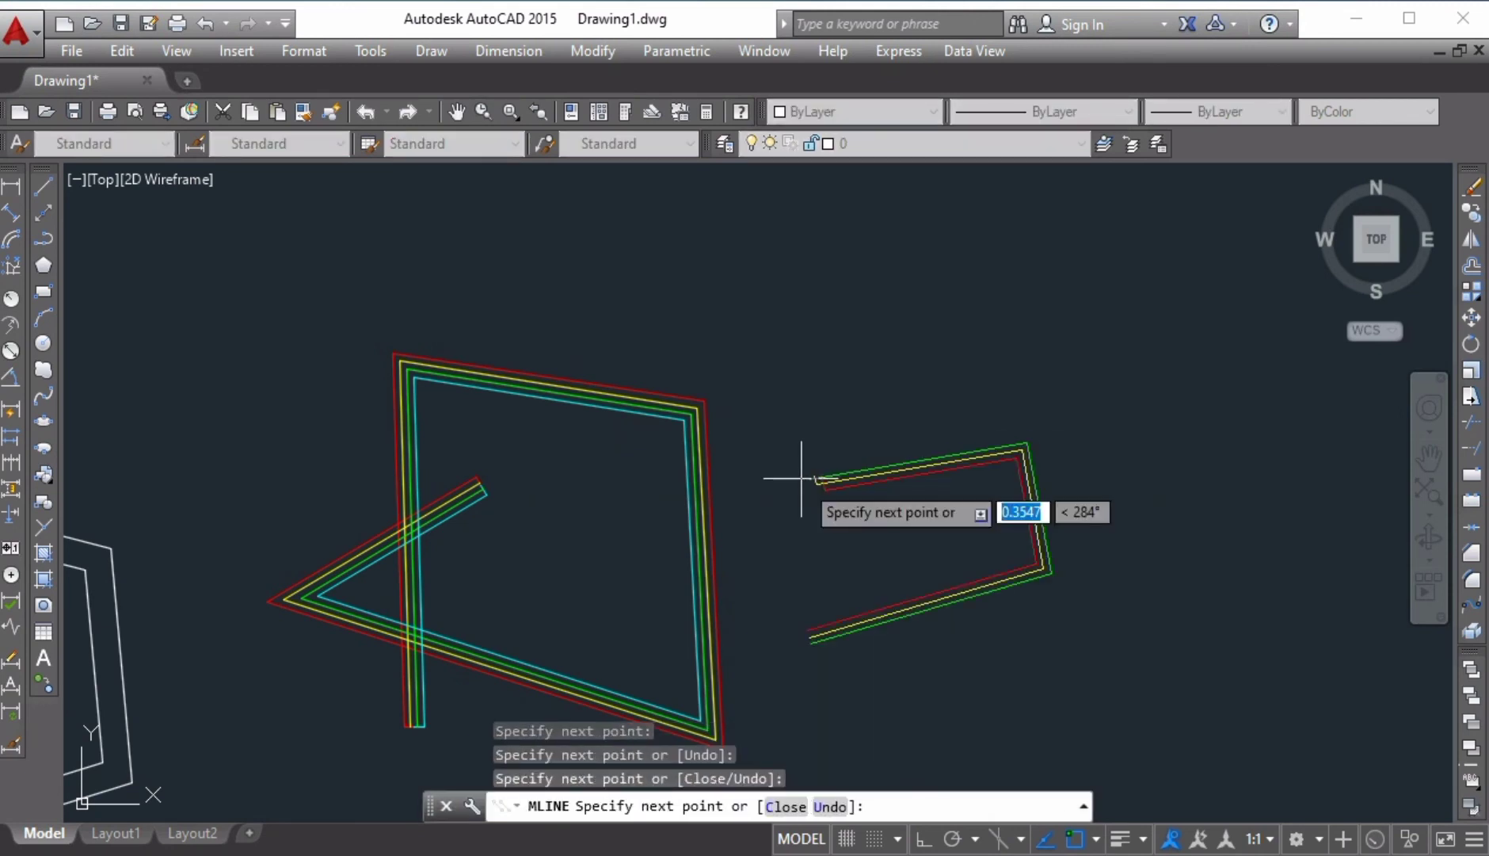
left_click(953, 739)
left_click(1238, 676)
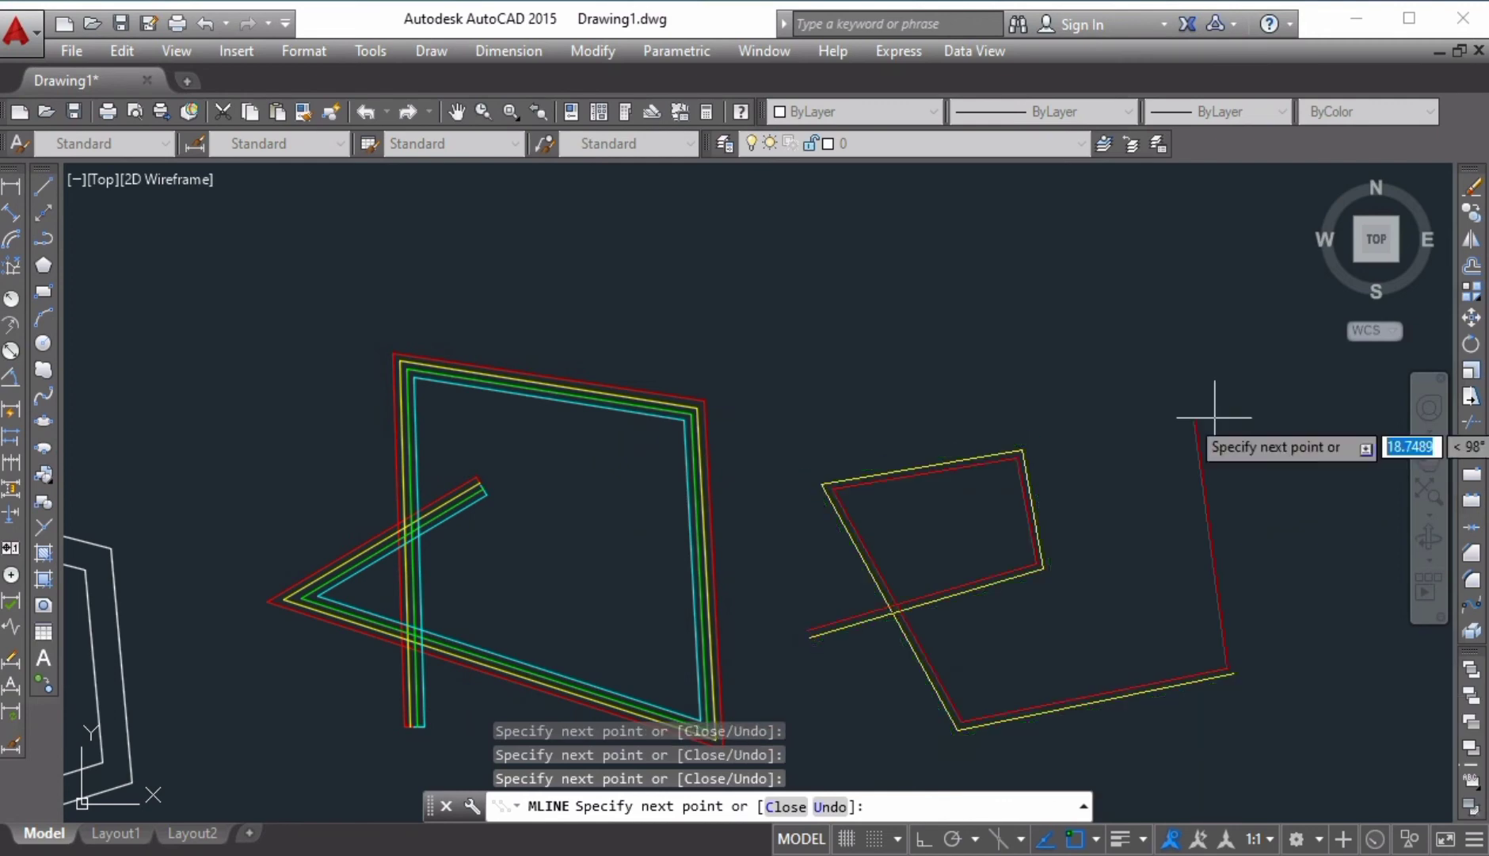
left_click(1209, 370)
left_click(1026, 357)
key("Return")
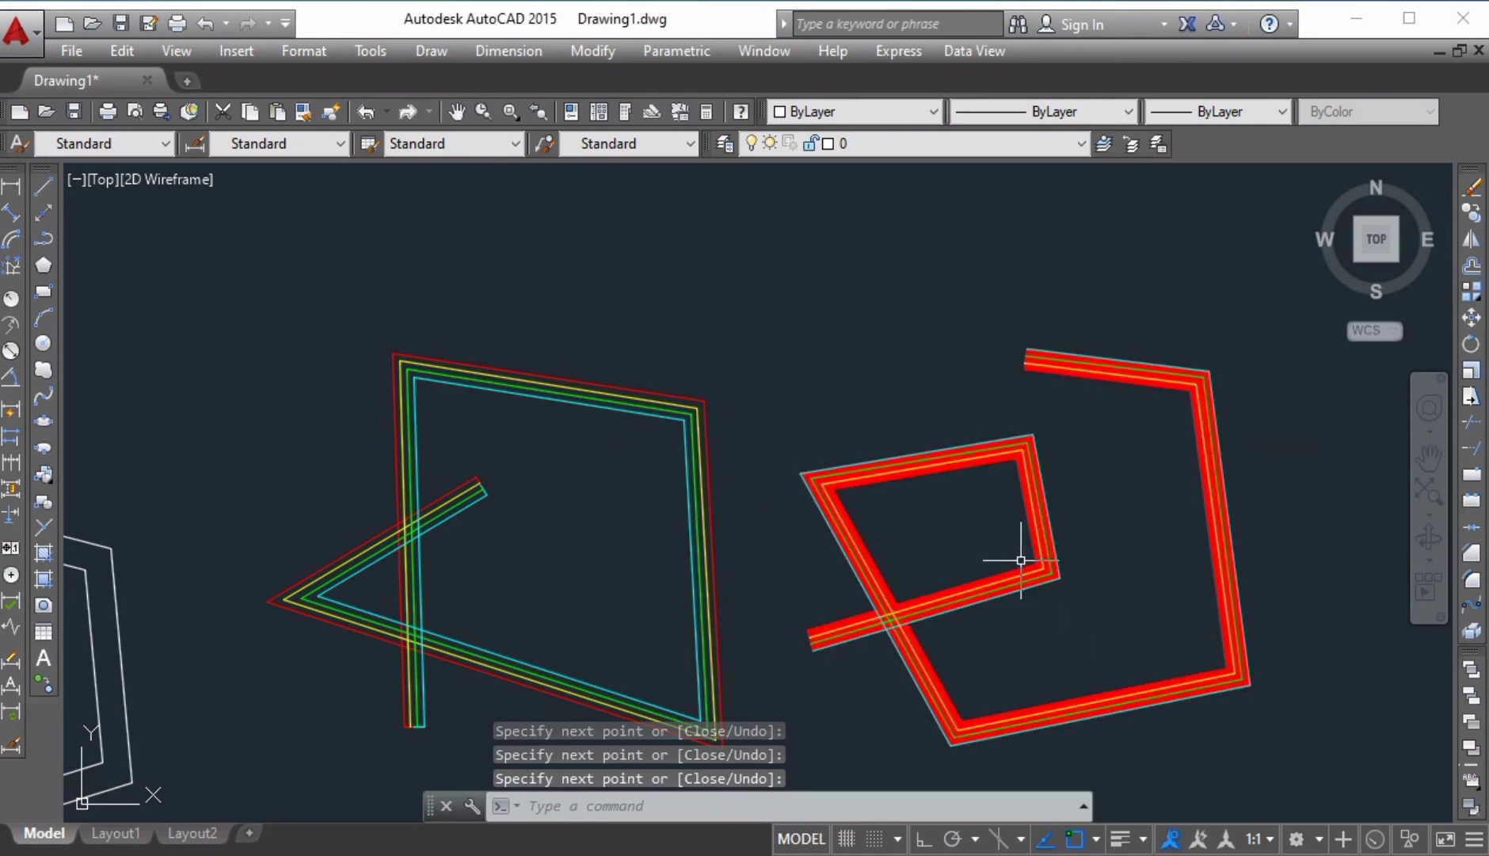
- Create a new multiline style named 2, based on style 1, with the MLSTYLE command
scroll(1022, 559, "up", 5)
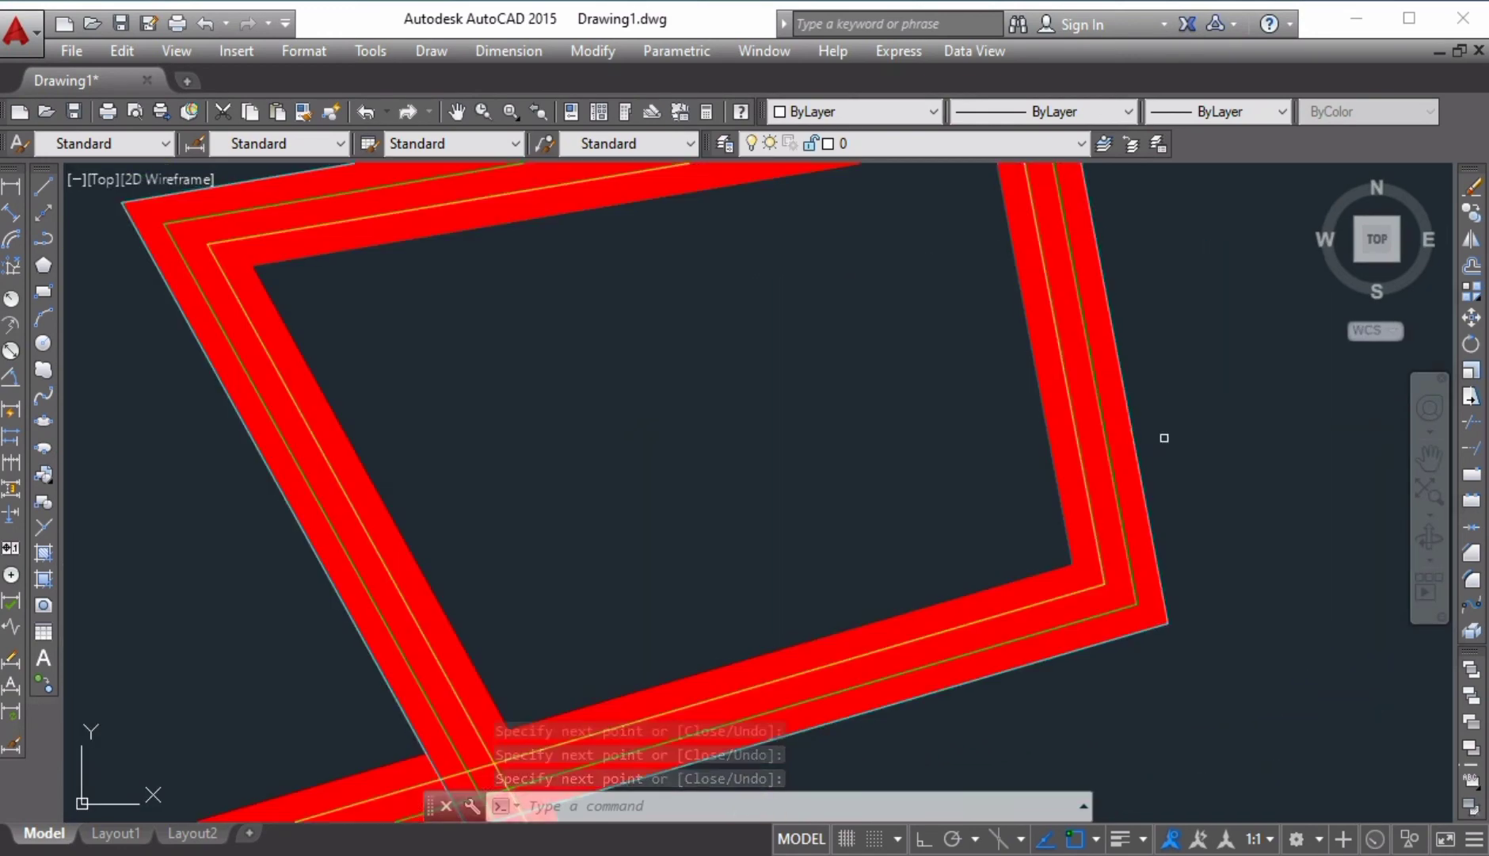
scroll(1164, 432, "down", 6)
scroll(964, 494, "down", 2)
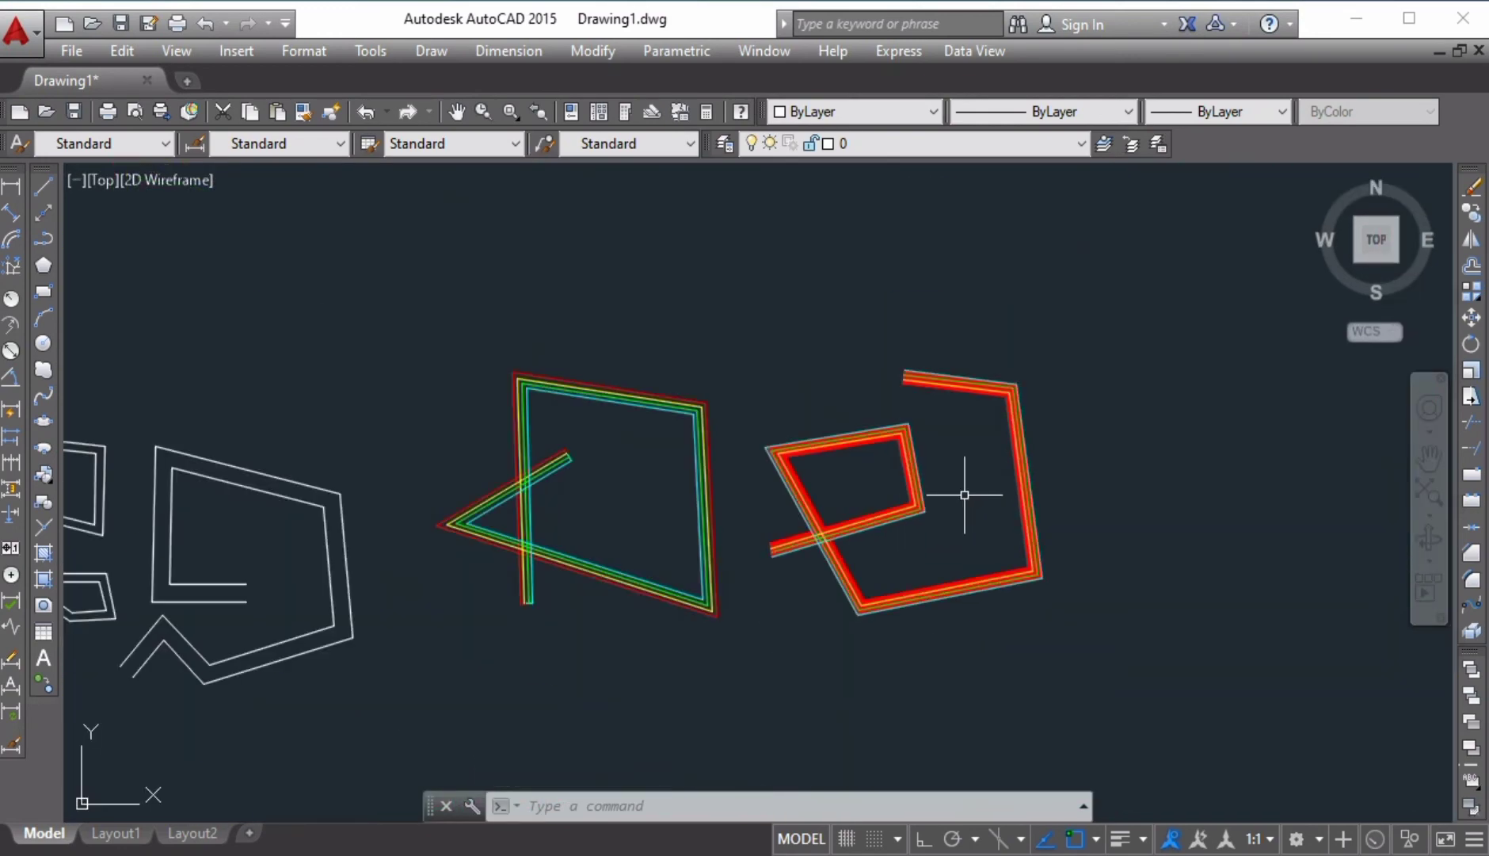
type("MLSt")
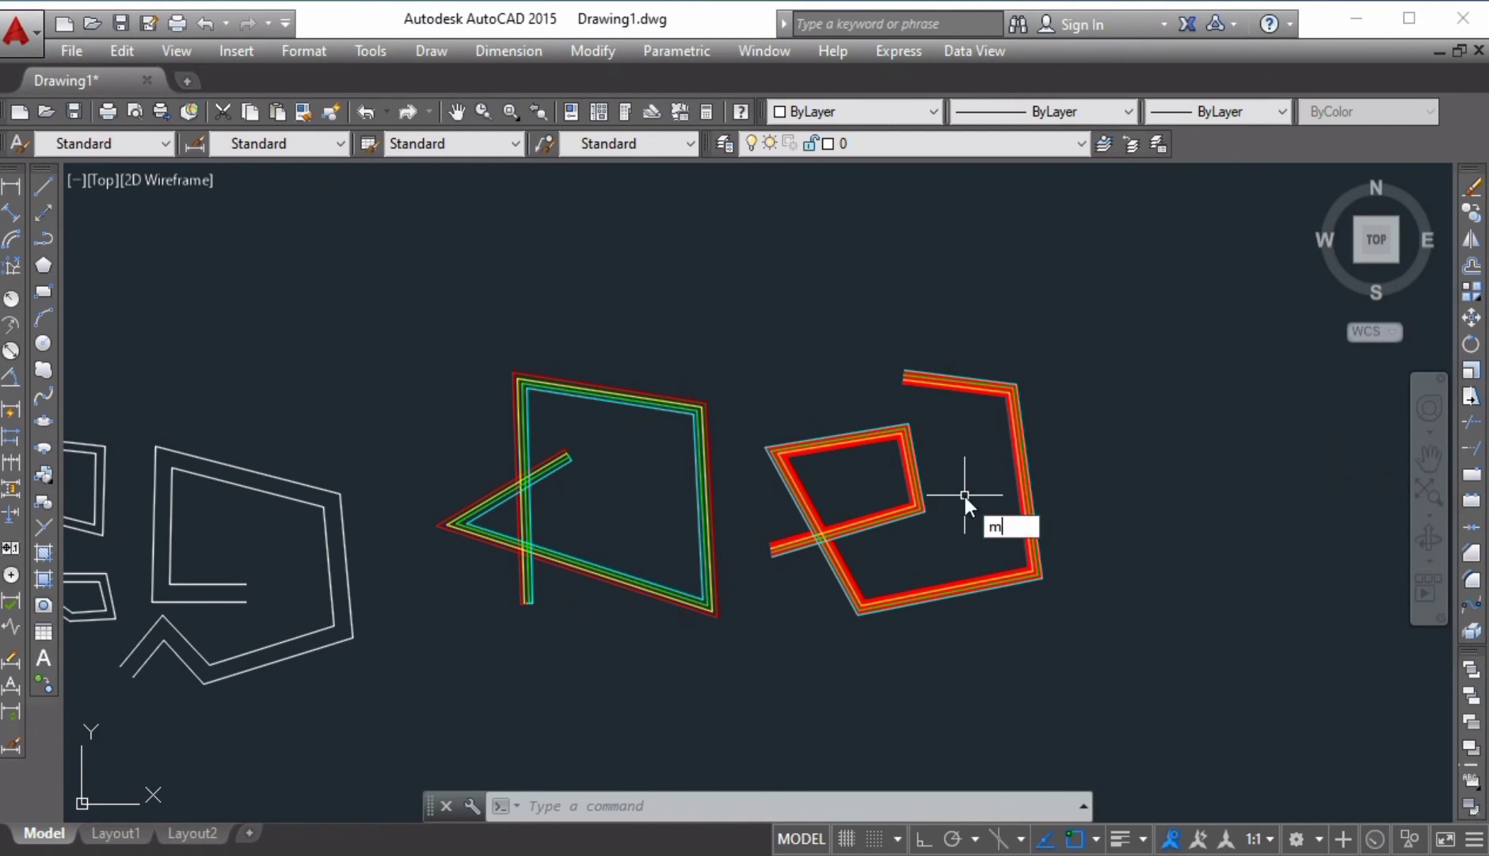
type("yle")
key("Return")
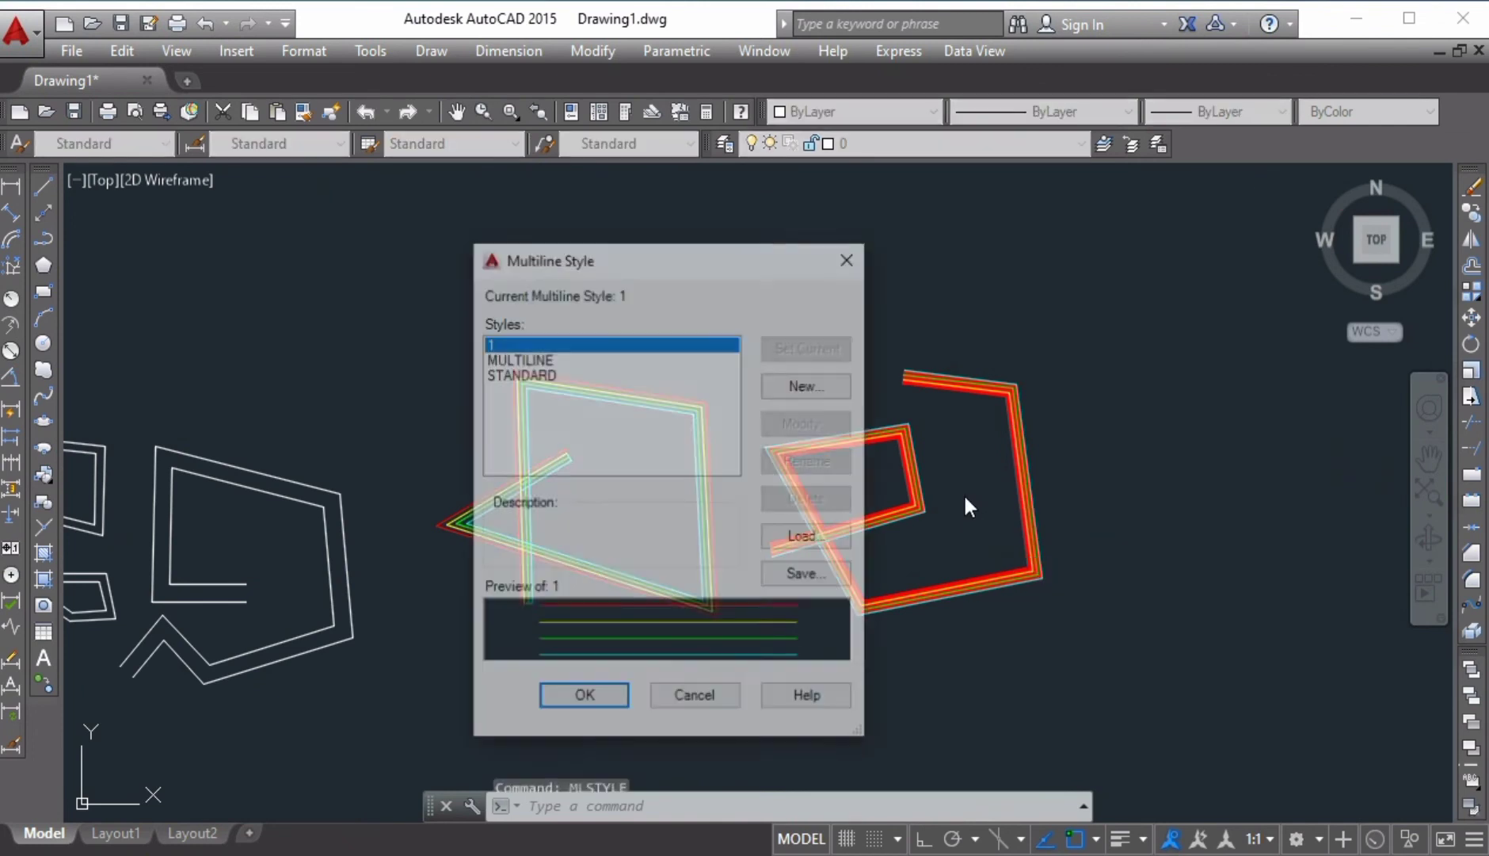
left_click(827, 389)
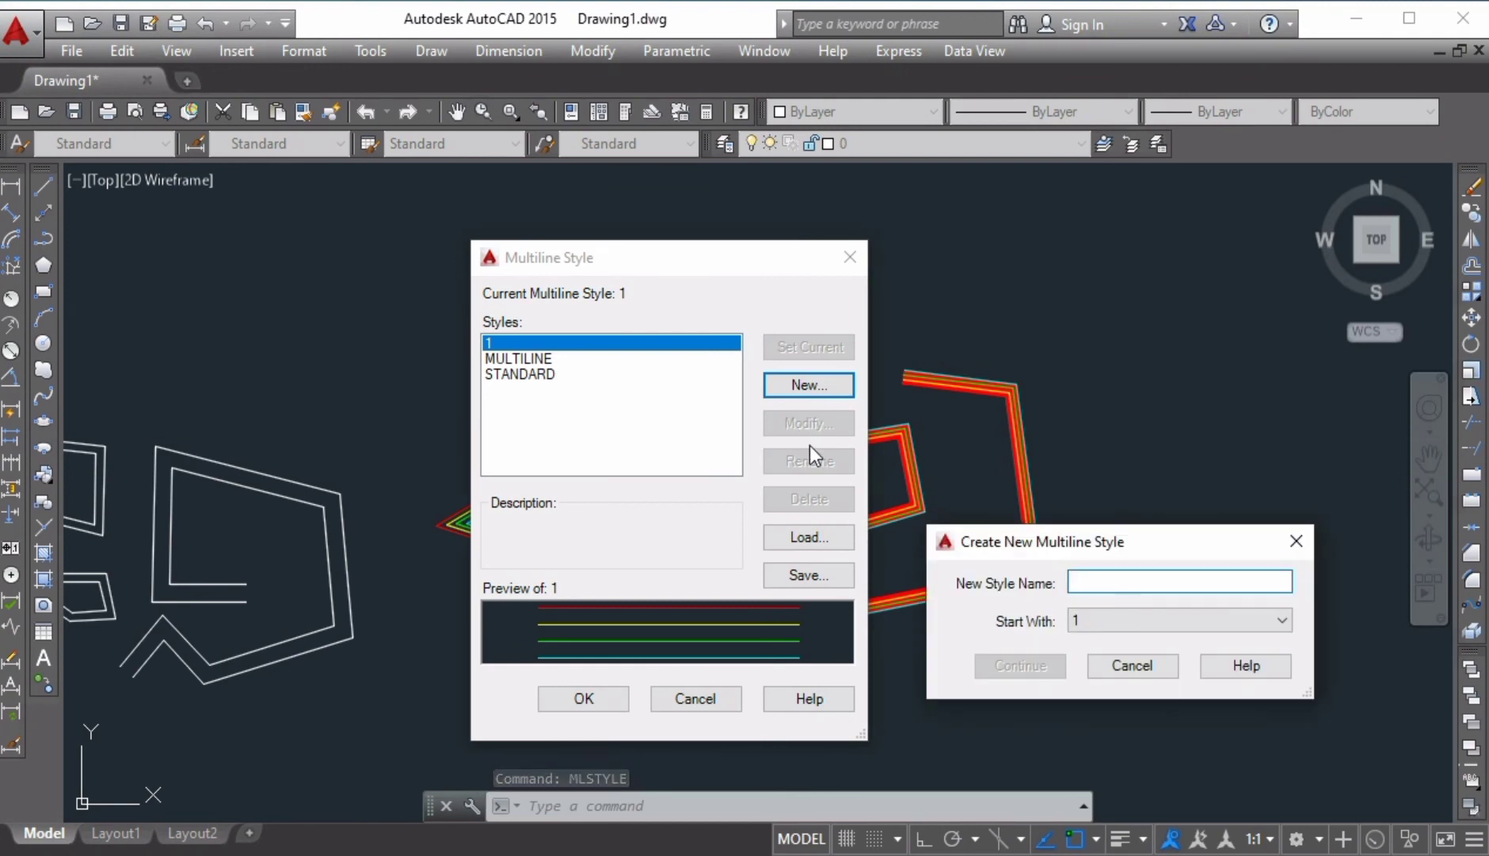
type("2")
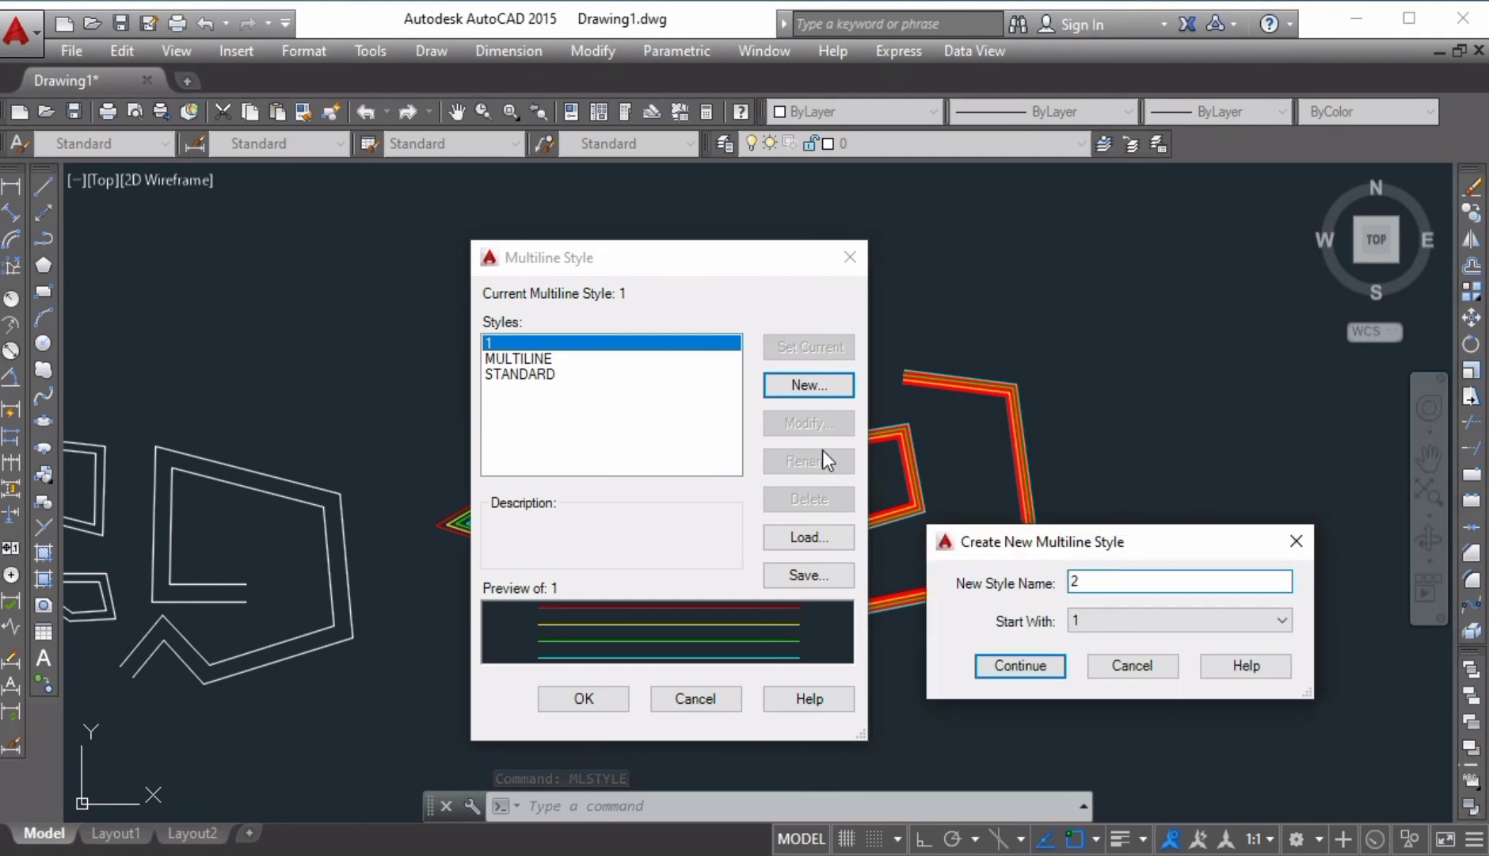
left_click(1022, 667)
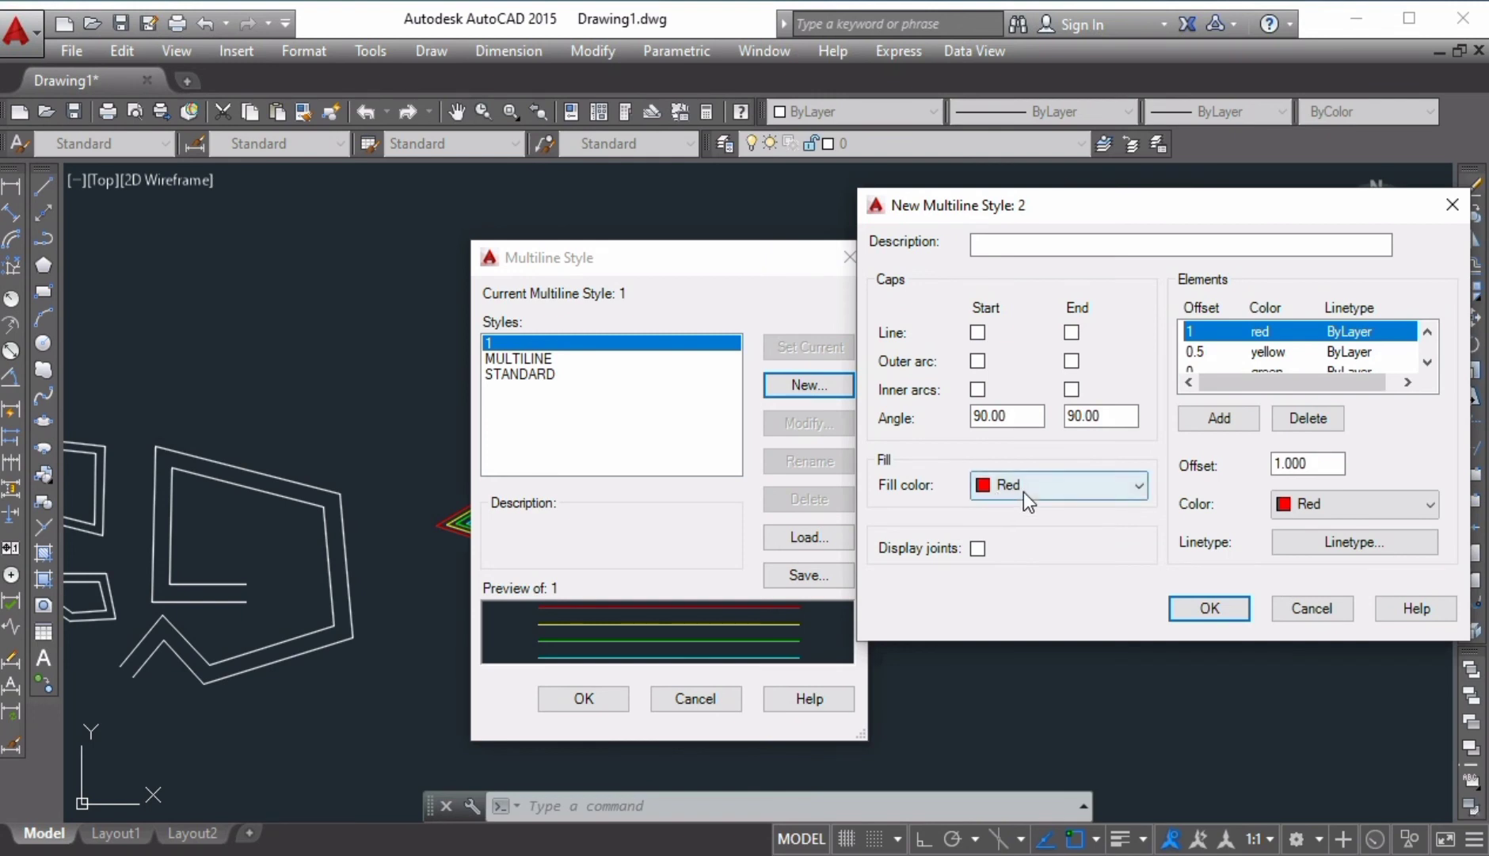
- Set the fill color of style 2 to None, enable Display joints, and make the style current
left_click(1030, 484)
key("Up")
key("Return")
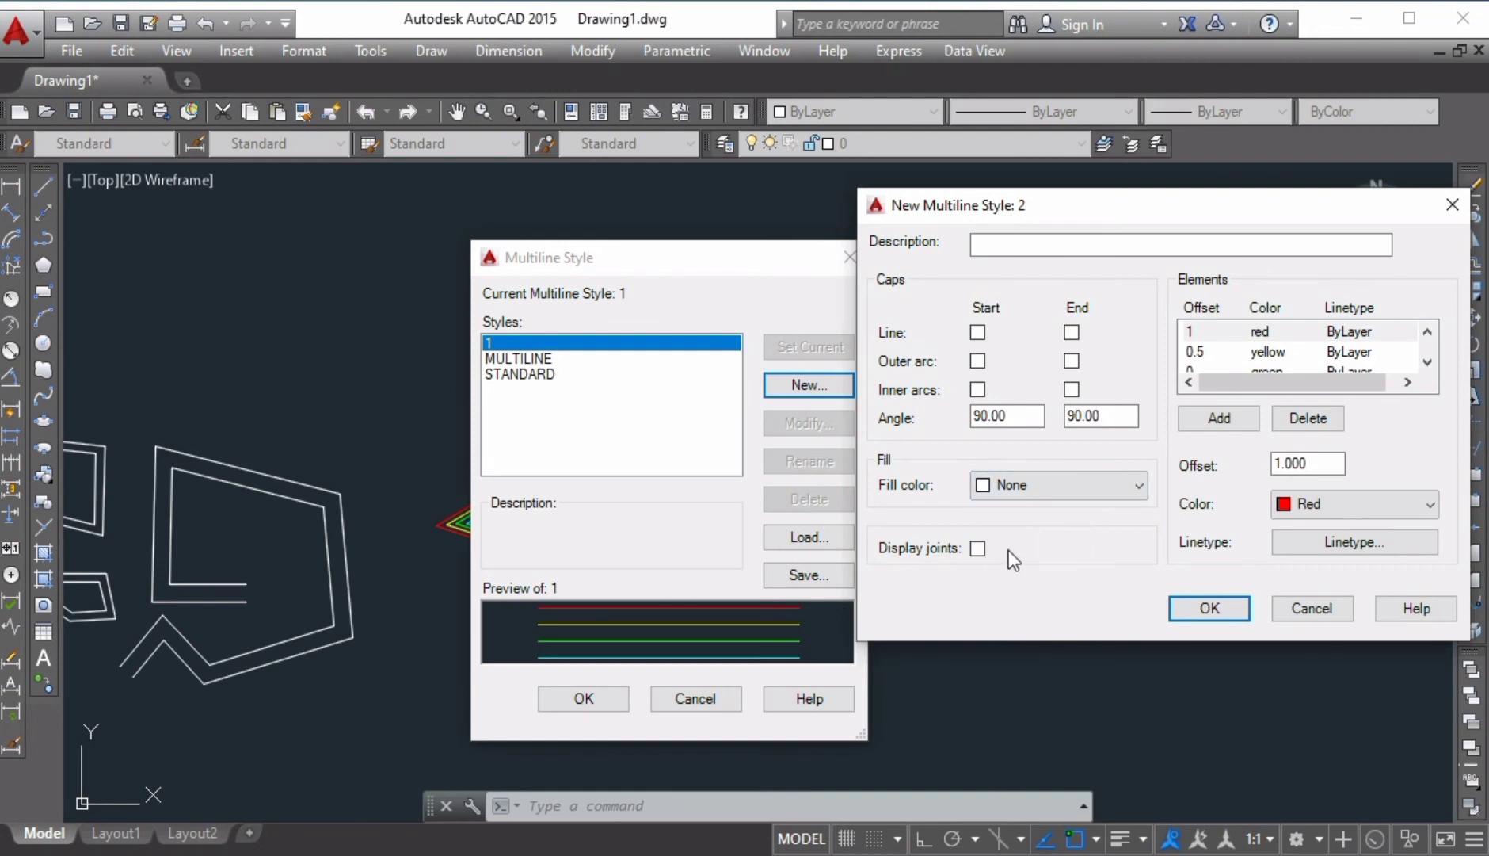
left_click(977, 548)
left_click(1208, 609)
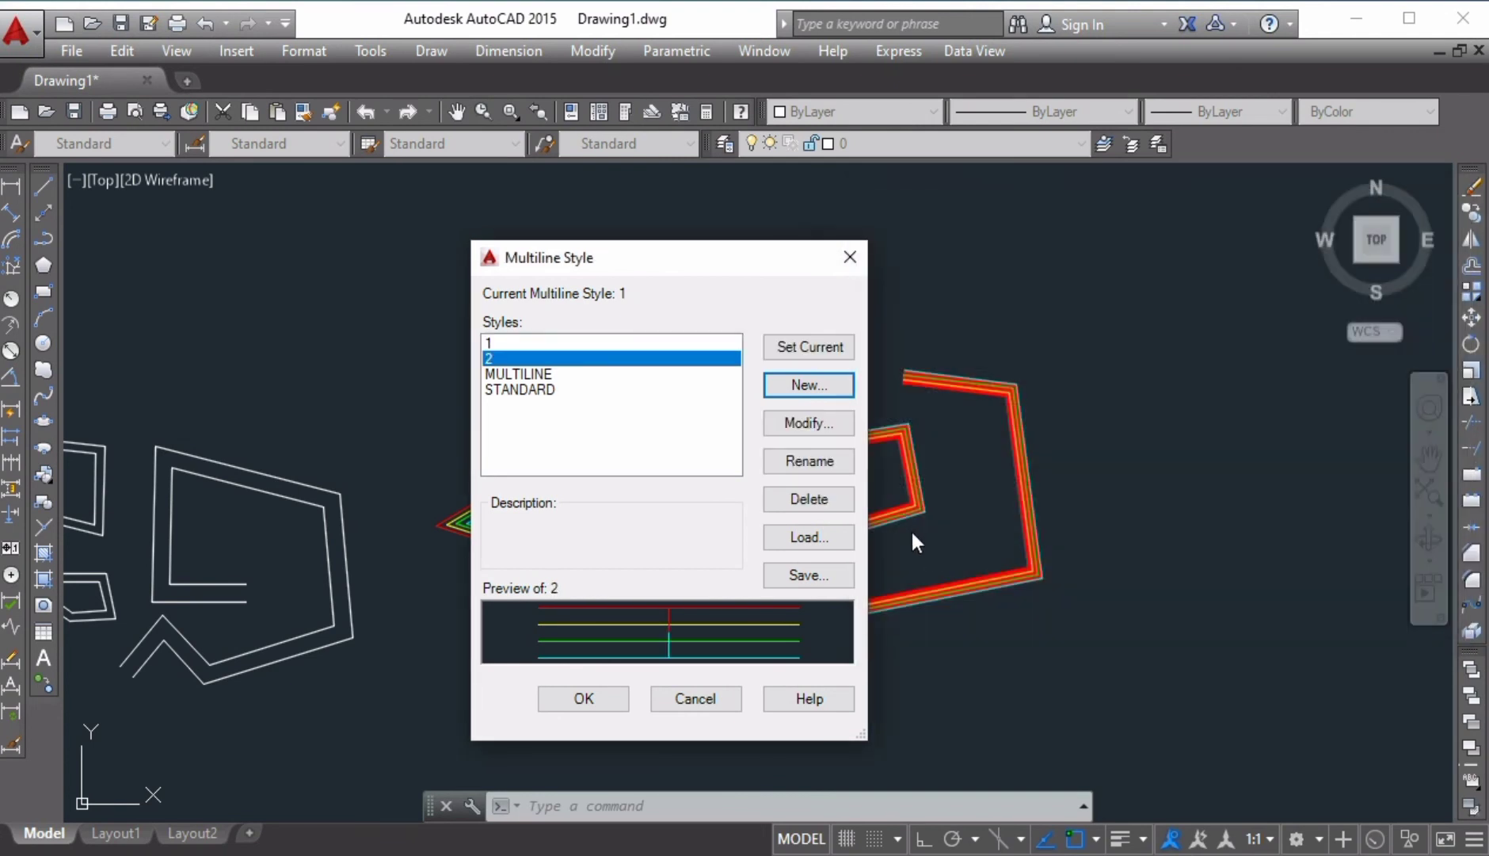
left_click(840, 355)
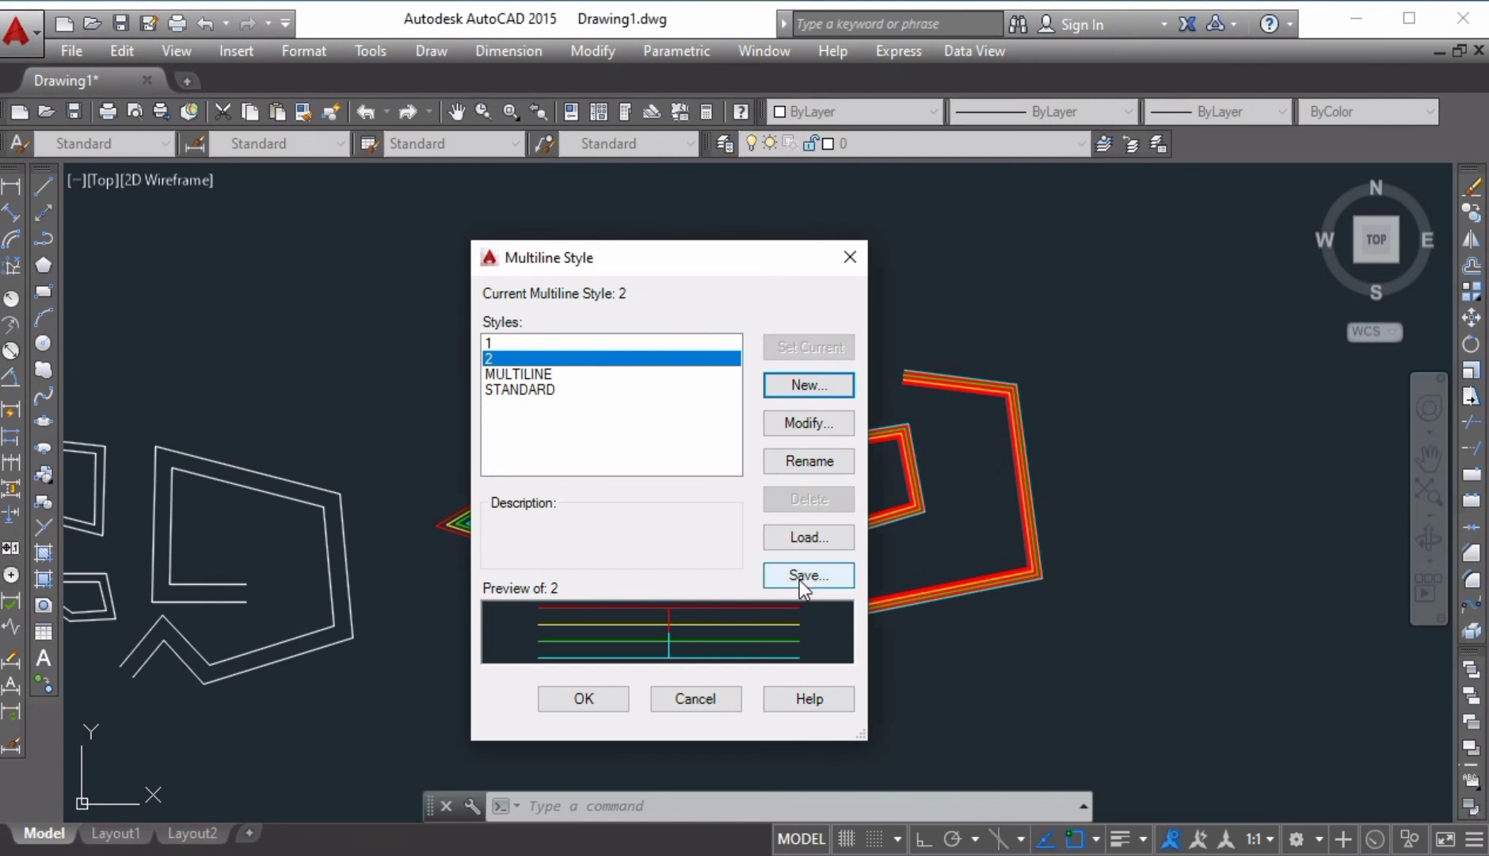
left_click(603, 706)
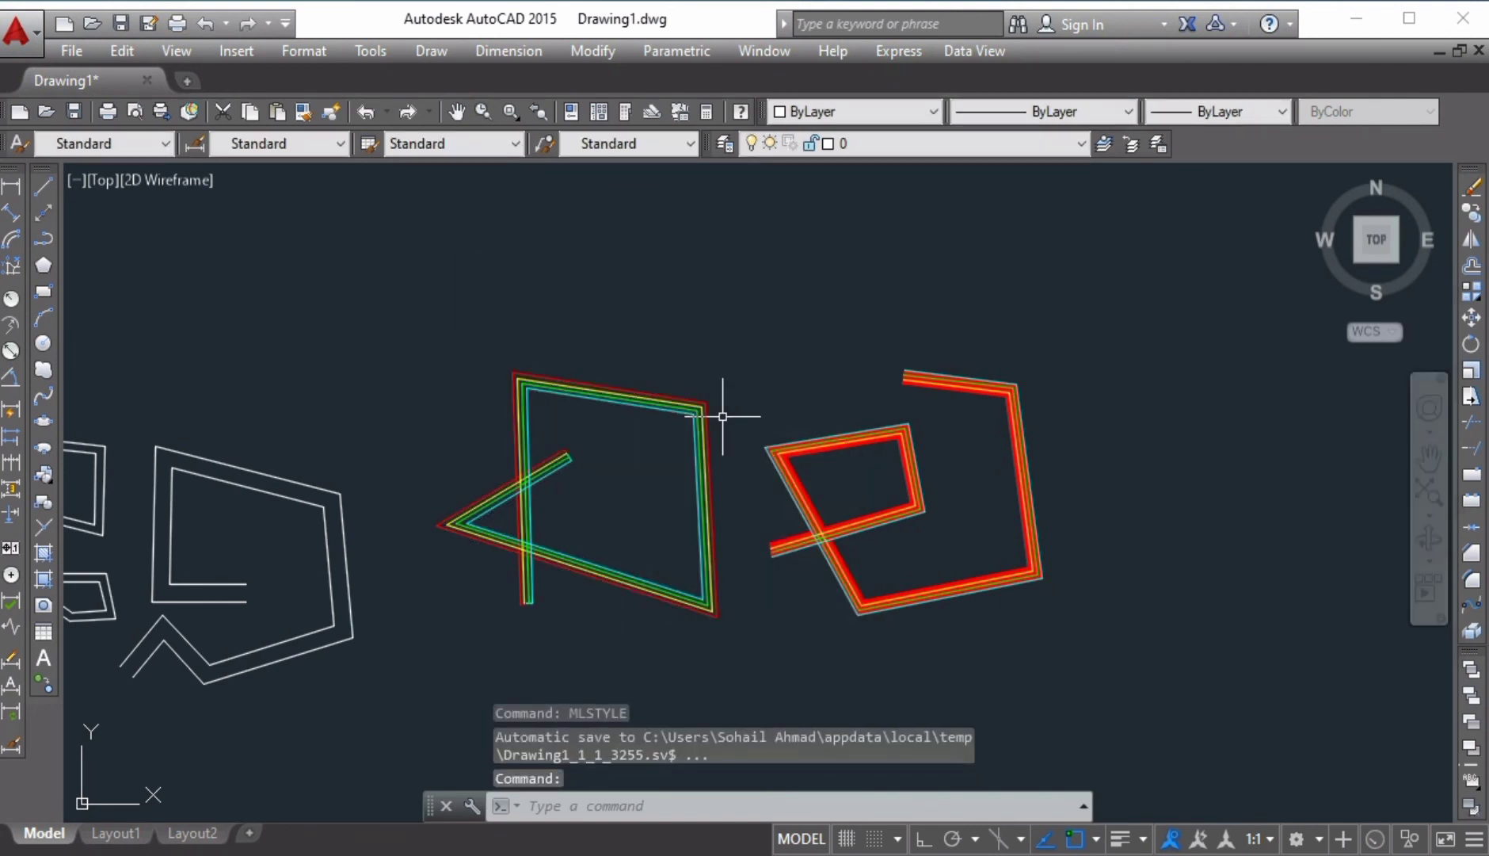
- Draw an open five-segment multiline in style 2 above the existing colored shapes, with its last segment running back inside
type(",l")
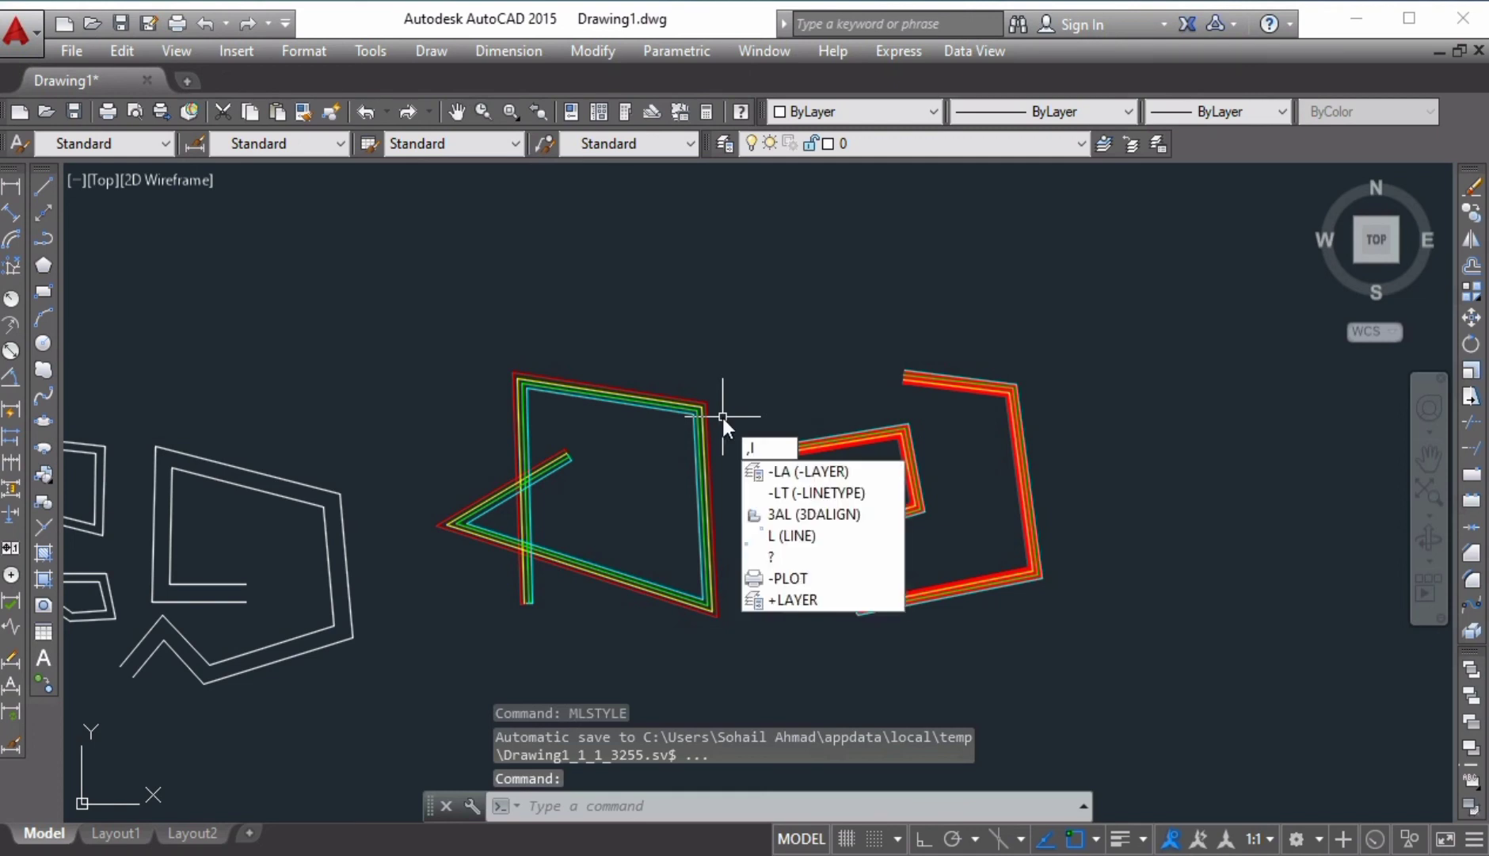
key("BackSpace")
key("BackSpace")
type("ml")
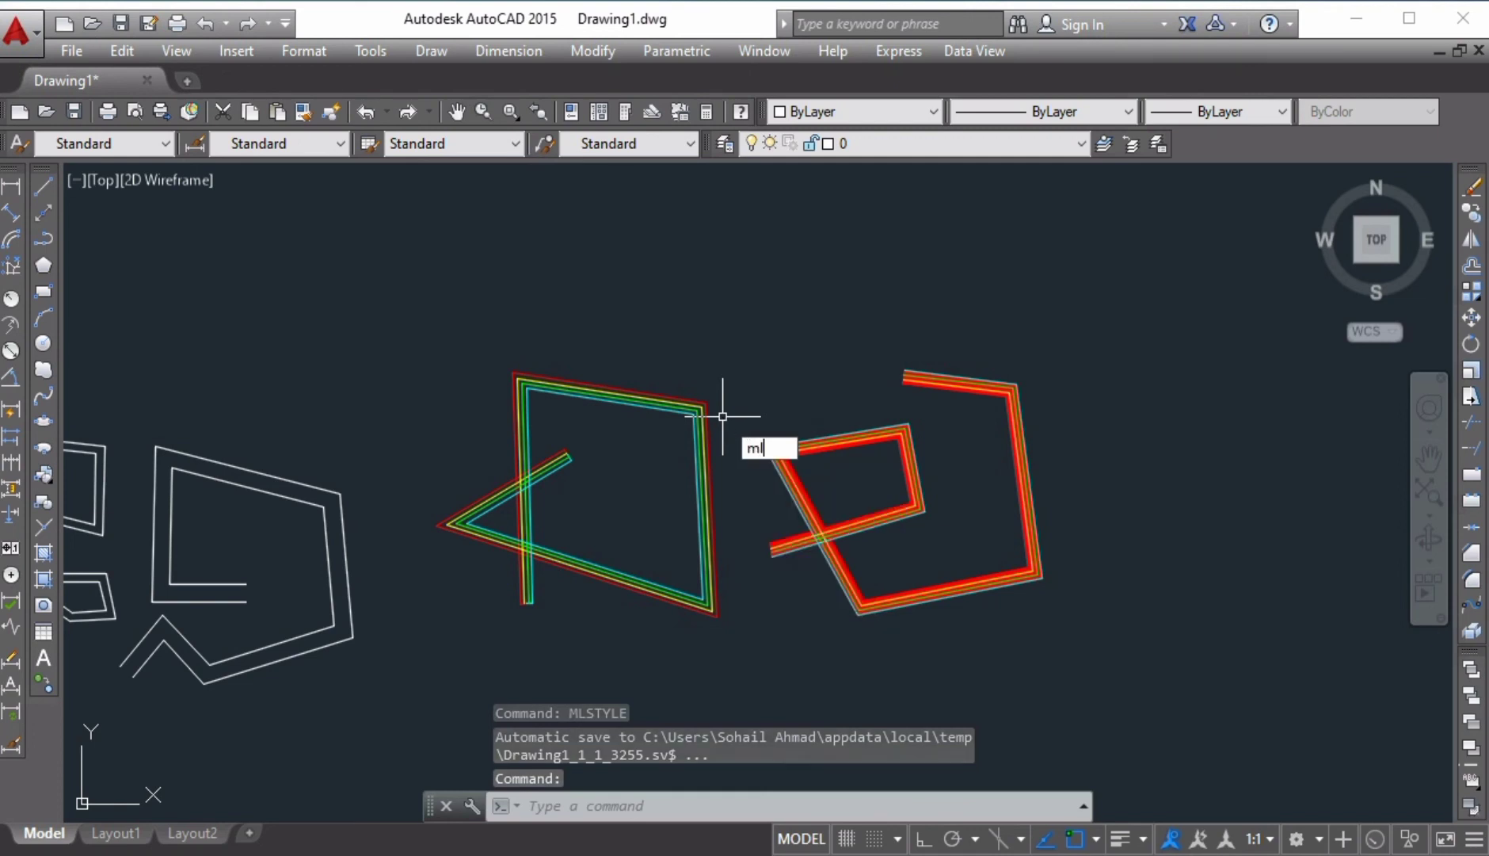
key("Return")
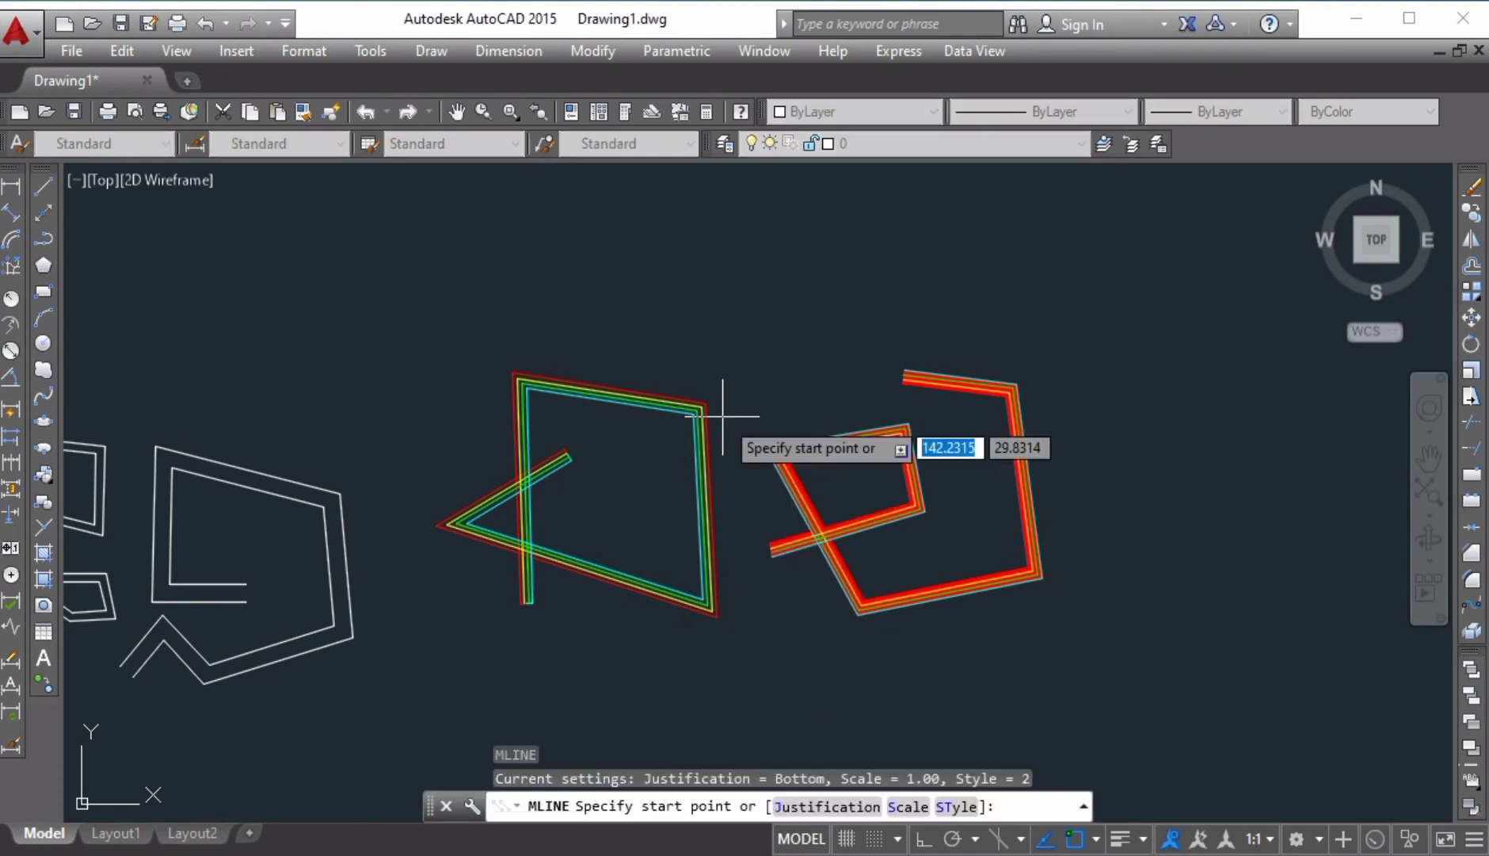
left_click(614, 242)
left_click(859, 248)
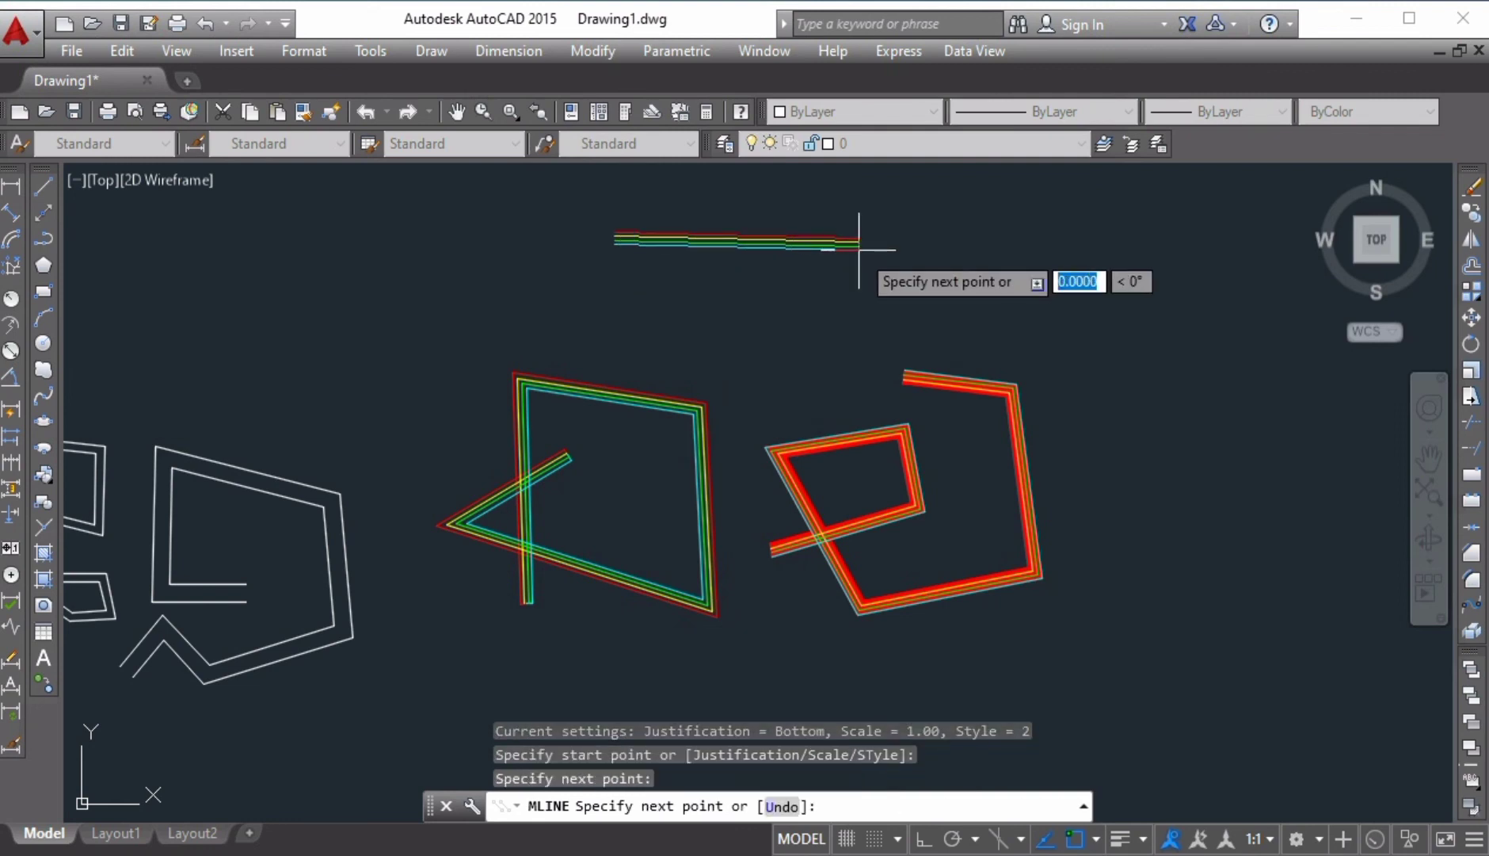
left_click(857, 347)
left_click(574, 332)
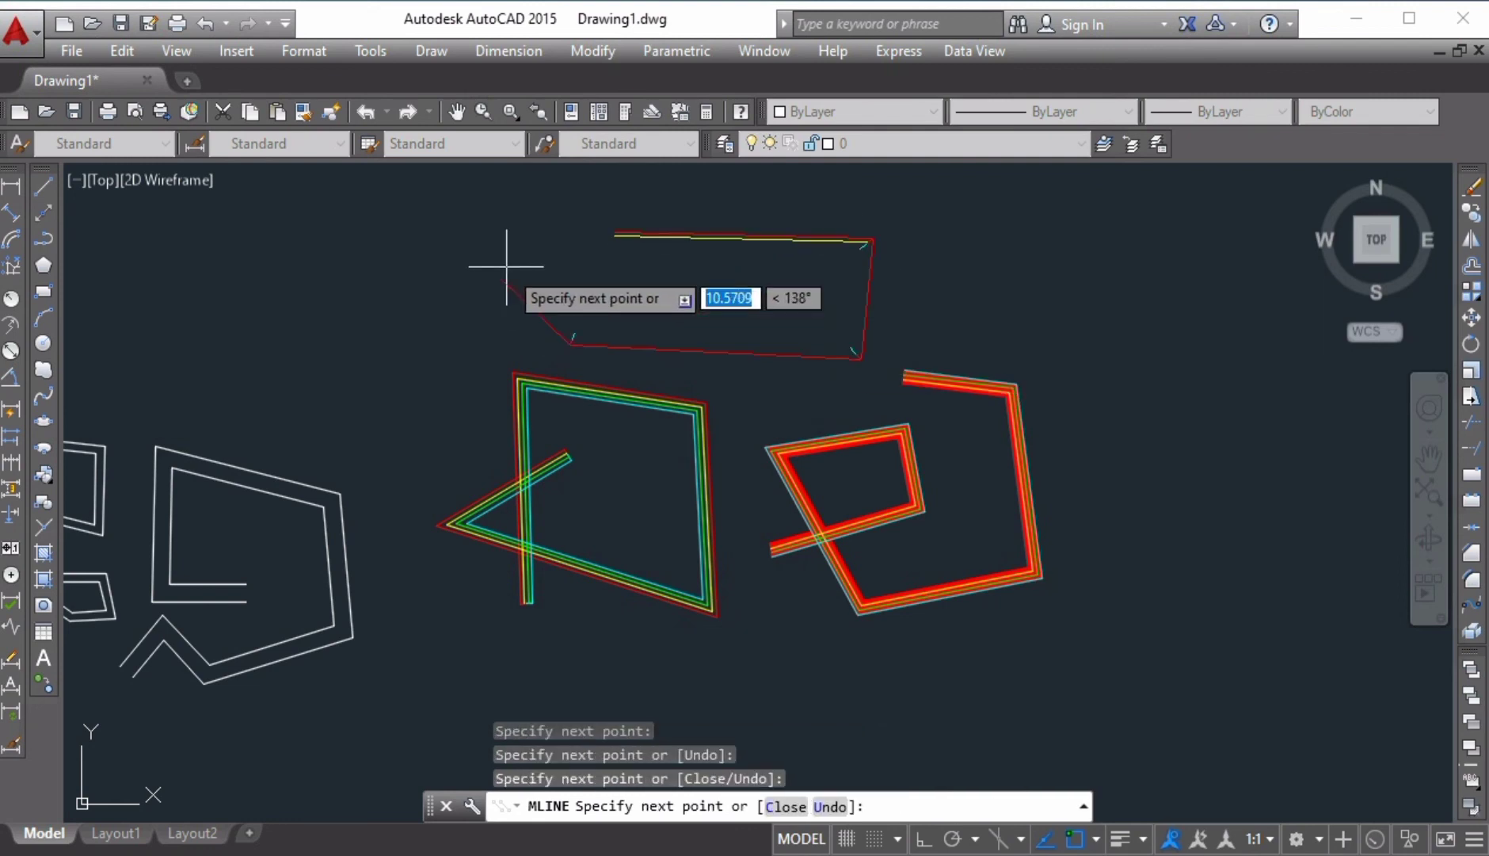
left_click(504, 235)
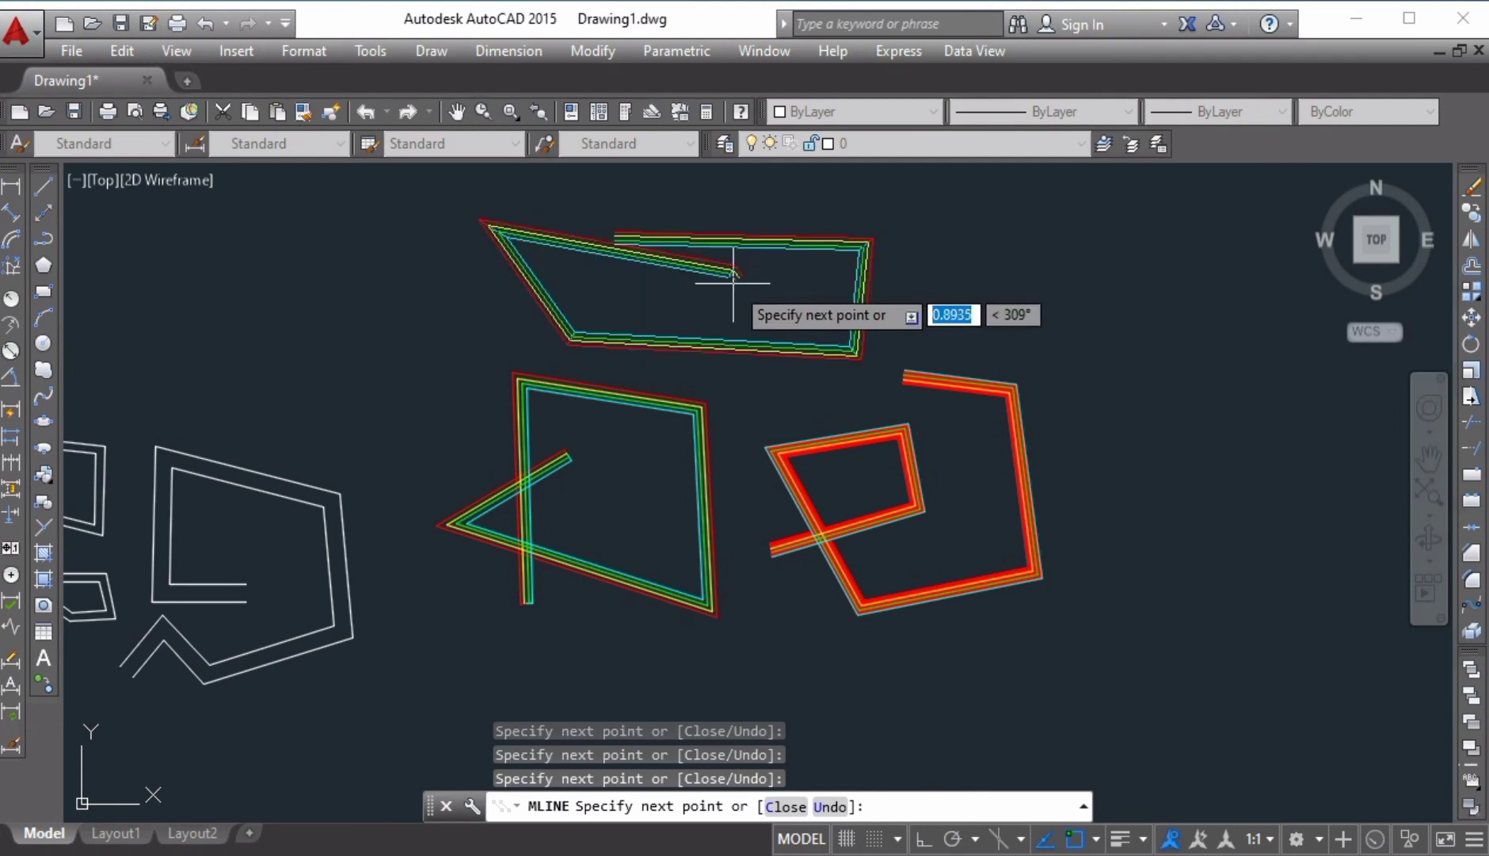
key("Return")
- Examine the joint lines at the corners of the style 2 multiline up close
scroll(852, 325, "up", 6)
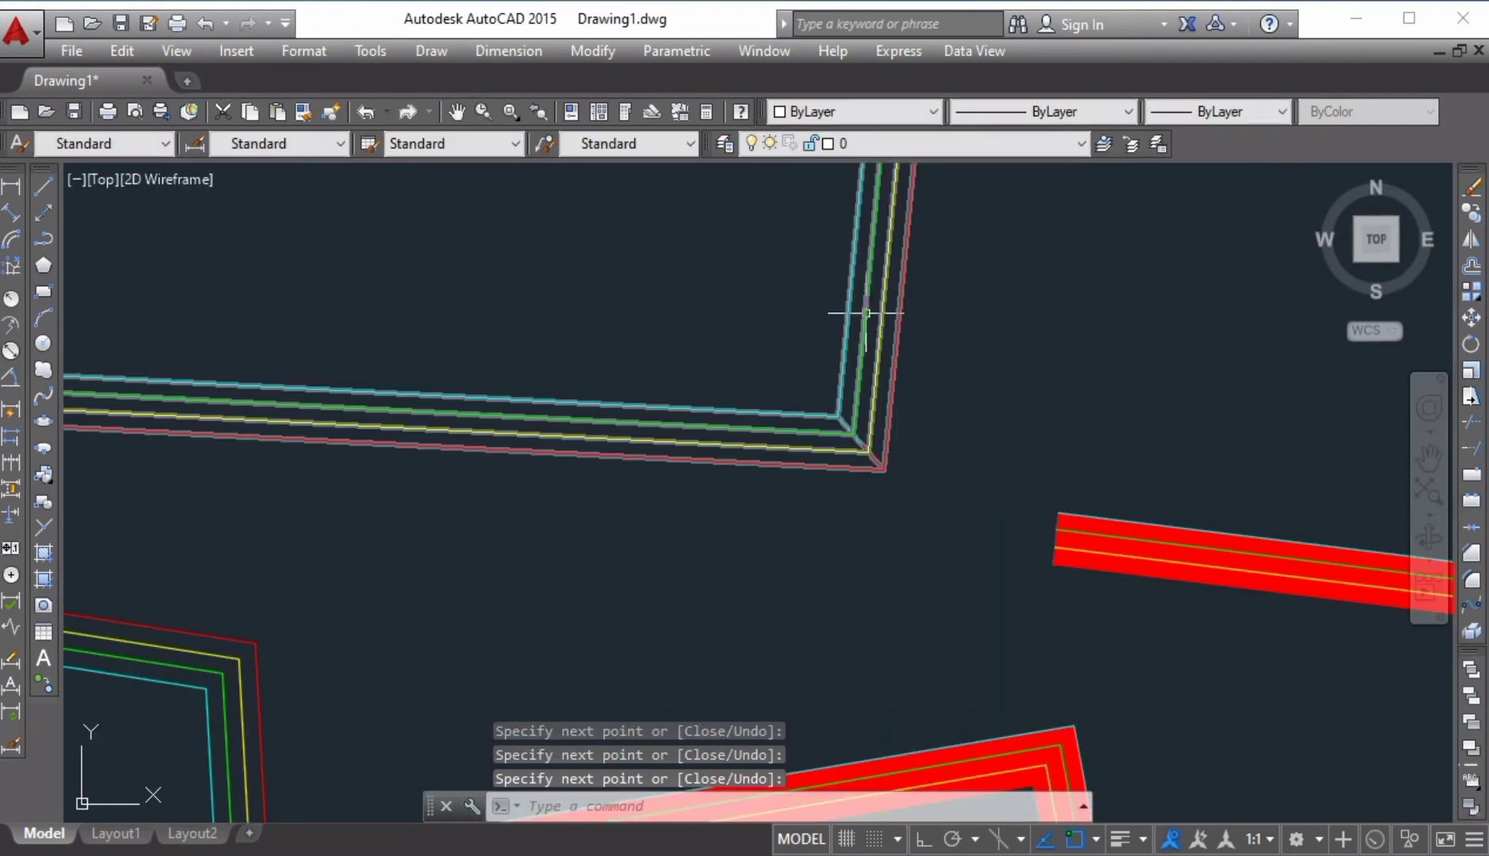
middle_click_drag(855, 373, 790, 681)
scroll(844, 306, "up", 4)
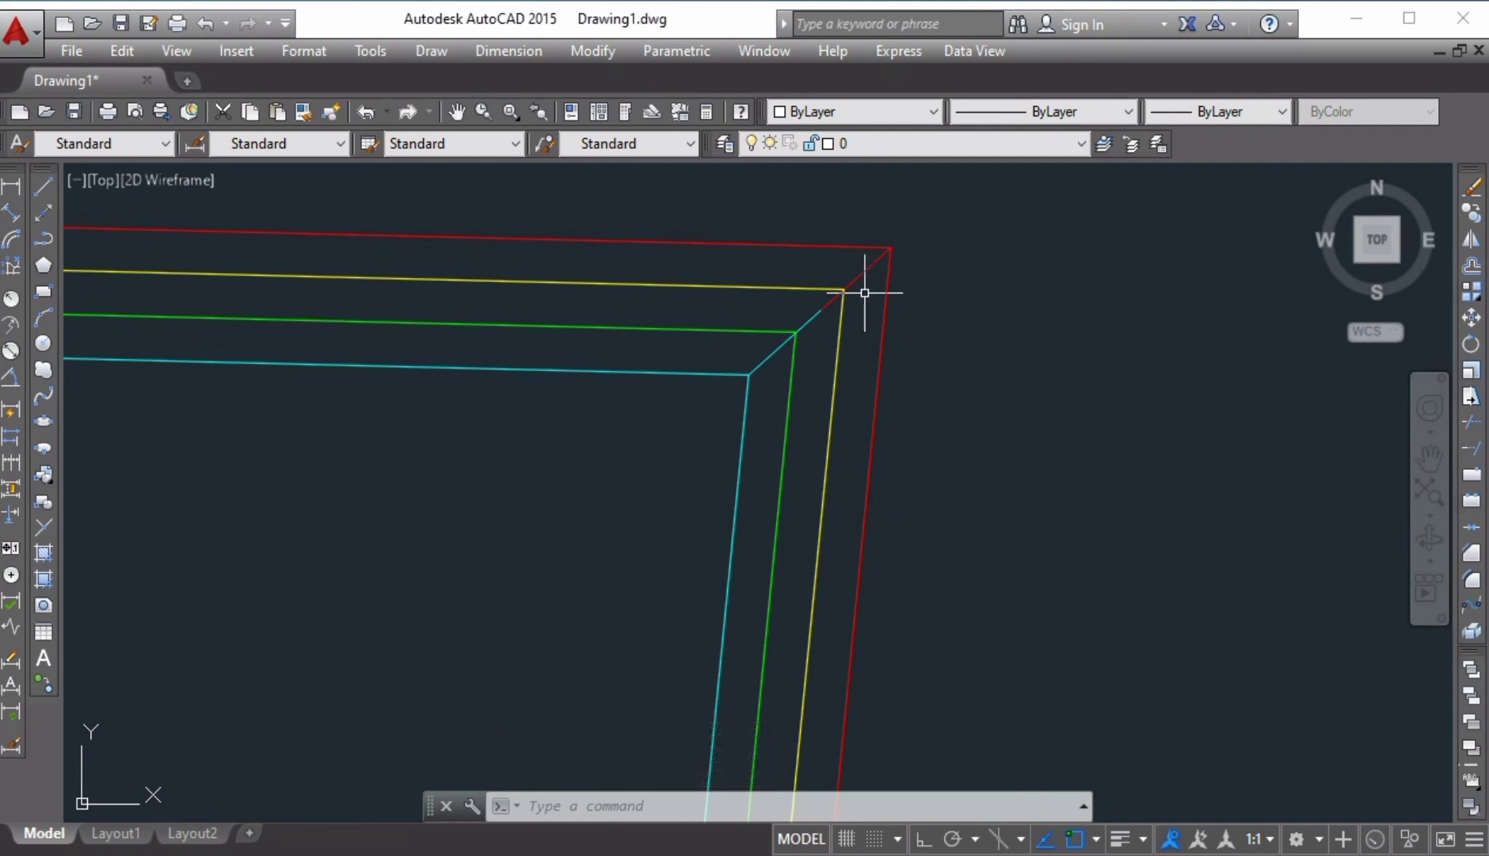
scroll(879, 294, "down", 5)
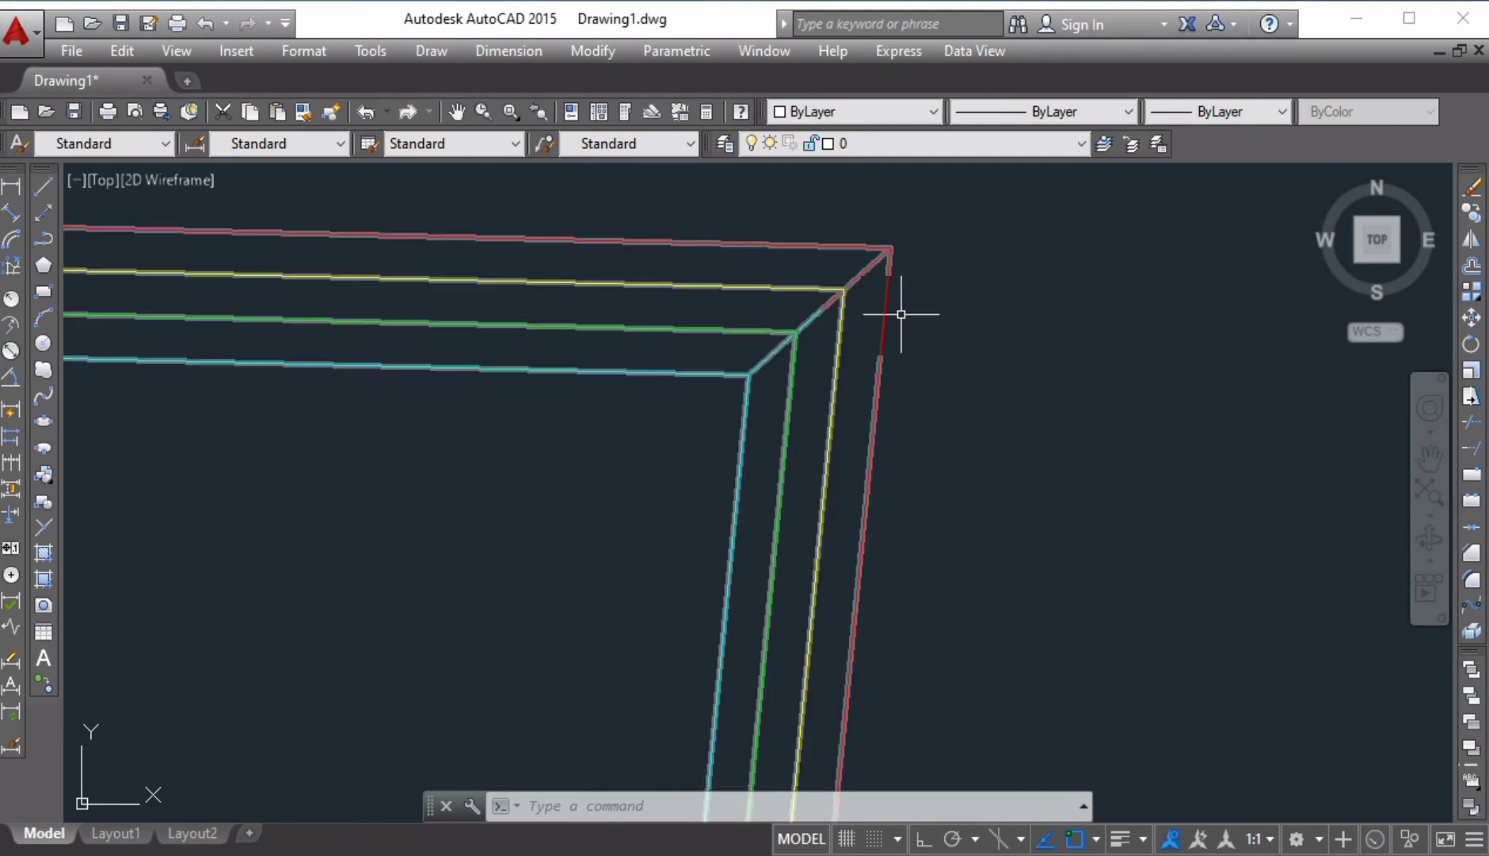
scroll(911, 327, "down", 2)
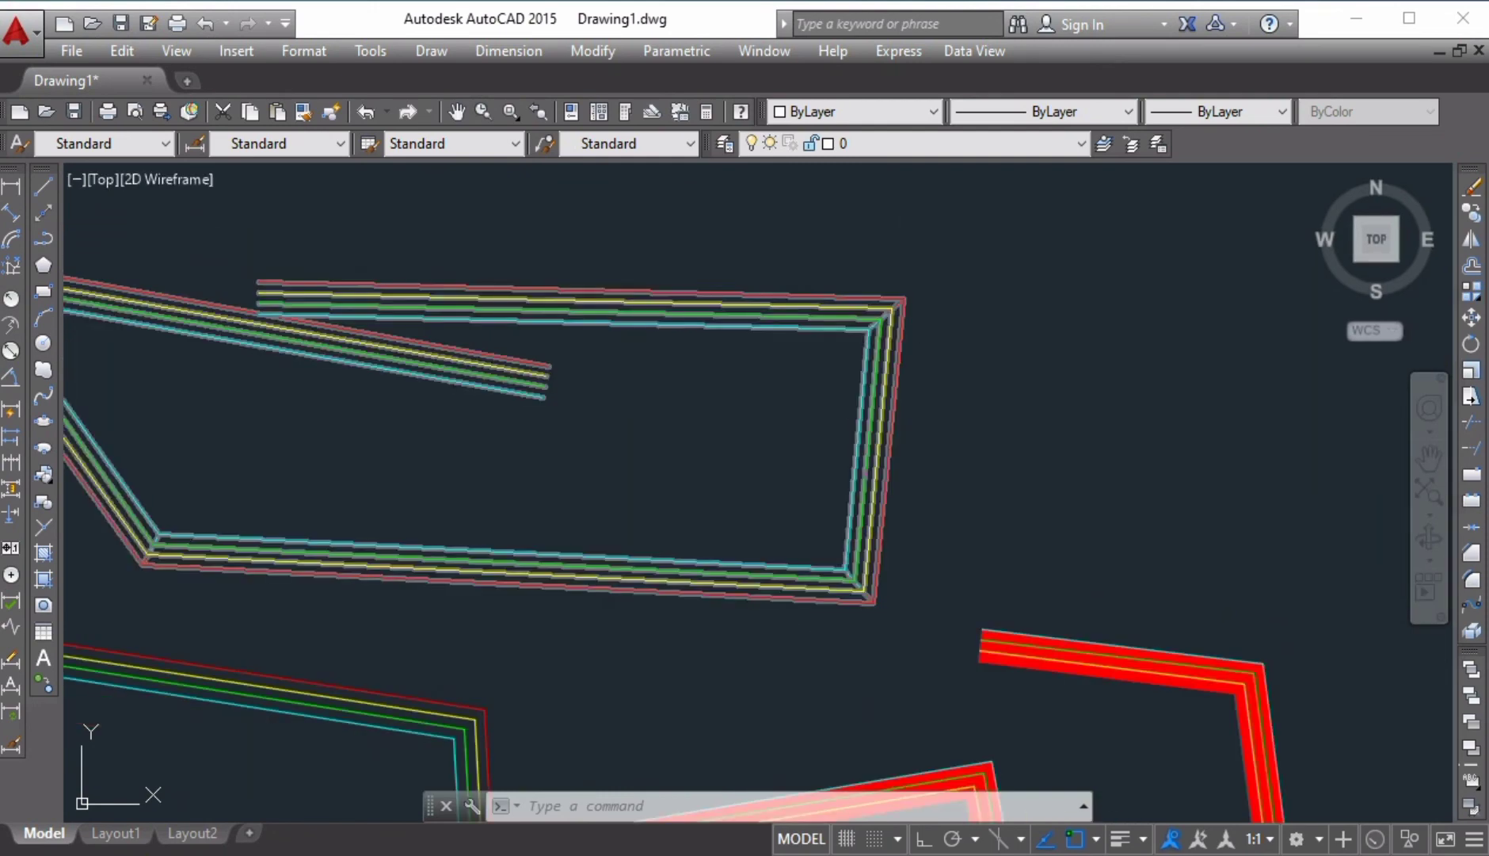
- Inspect the joint line at the lower-right corner of the style 2 multiline up close
scroll(843, 566, "up", 4)
middle_click_drag(844, 617, 1217, 562)
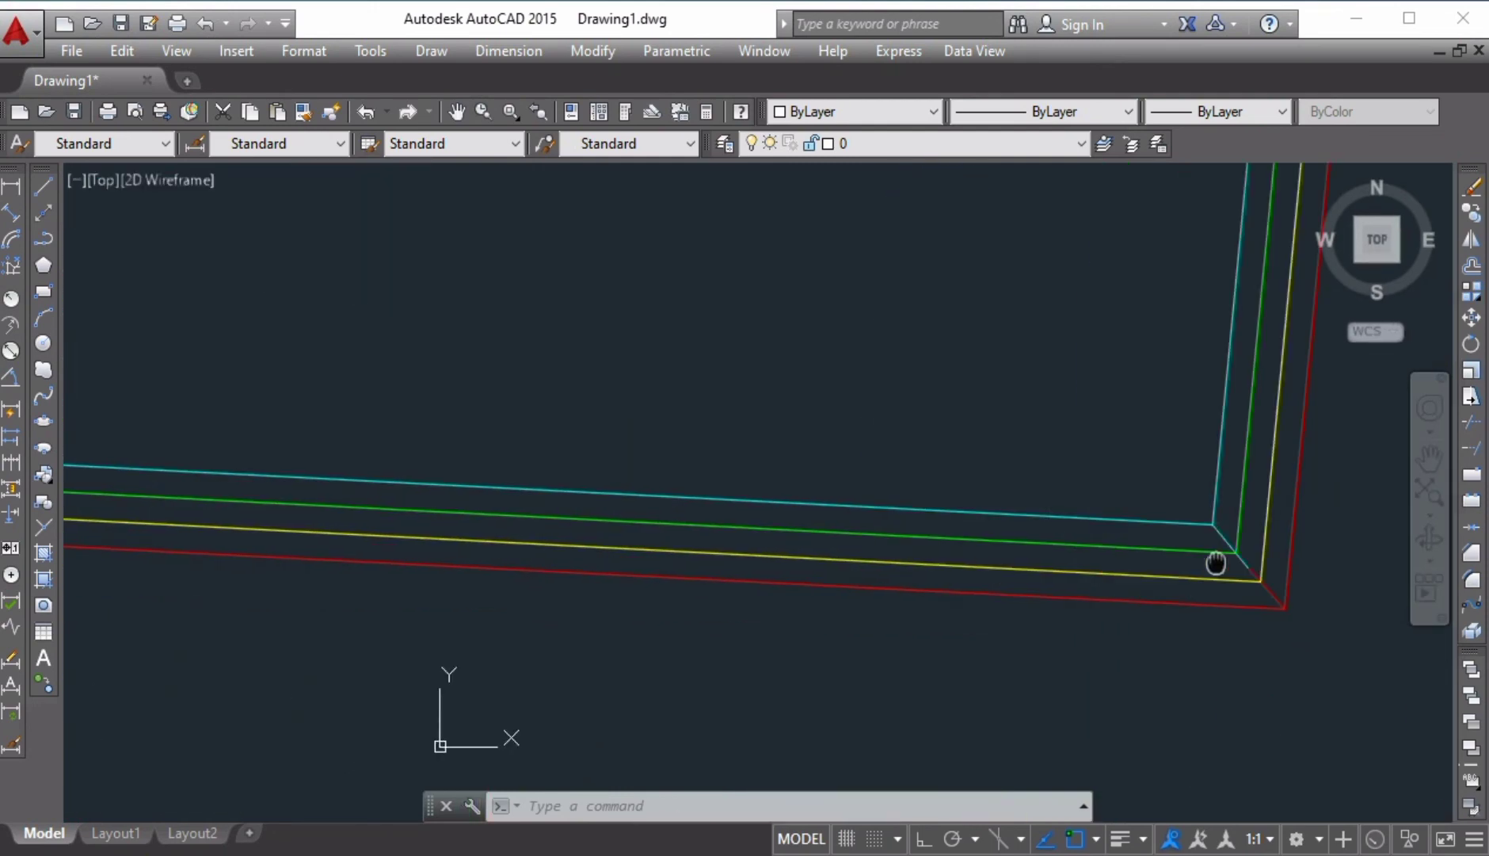
scroll(320, 542, "down", 4)
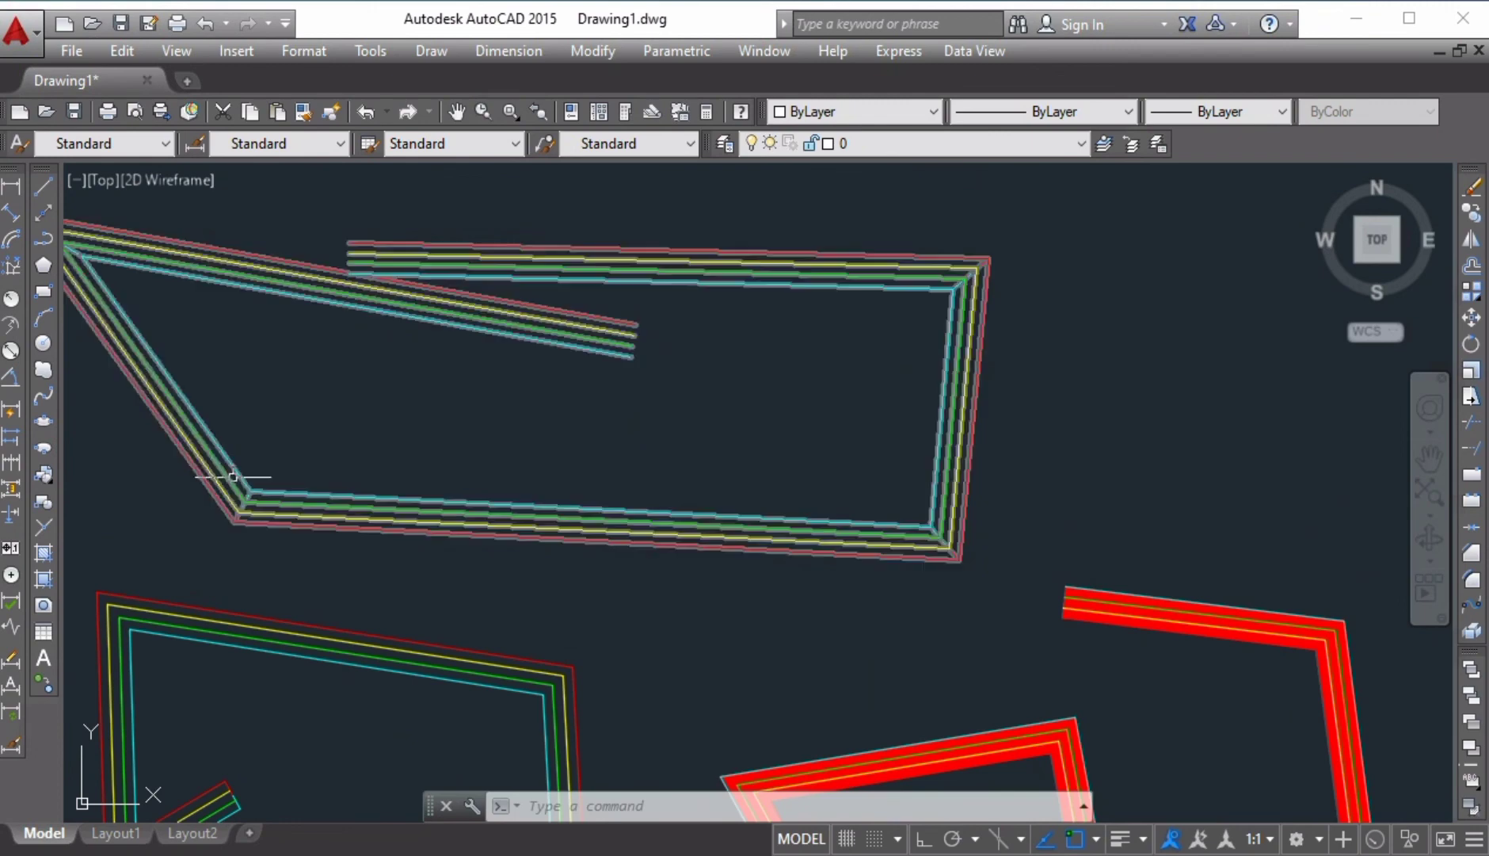
scroll(693, 394, "down", 2)
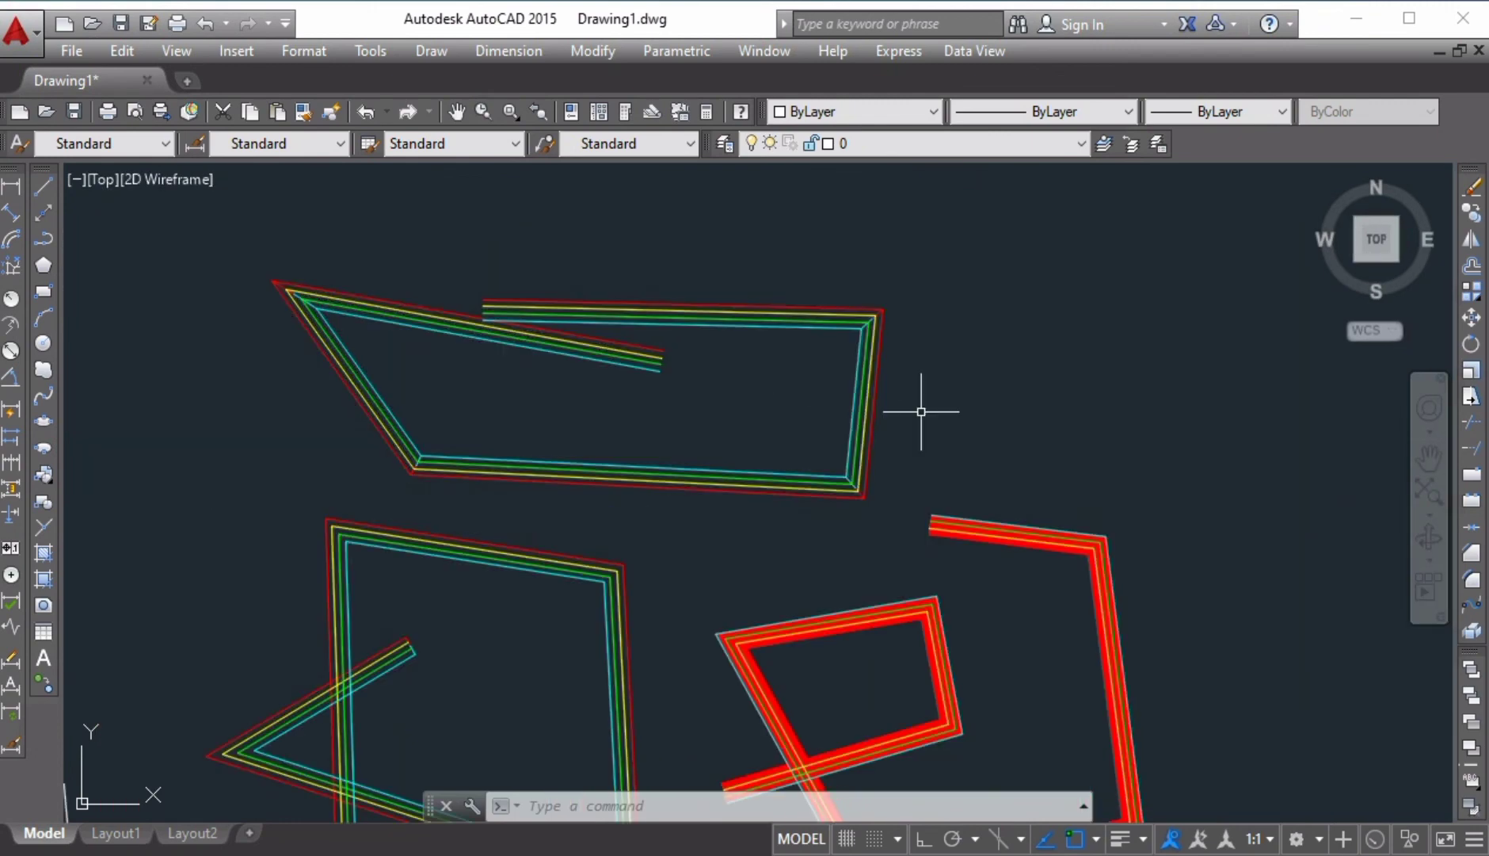
- Draw an open eight-segment style 2 multiline in the empty area right of the existing shapes, crossing itself at two places
middle_click_drag(845, 422, 475, 407)
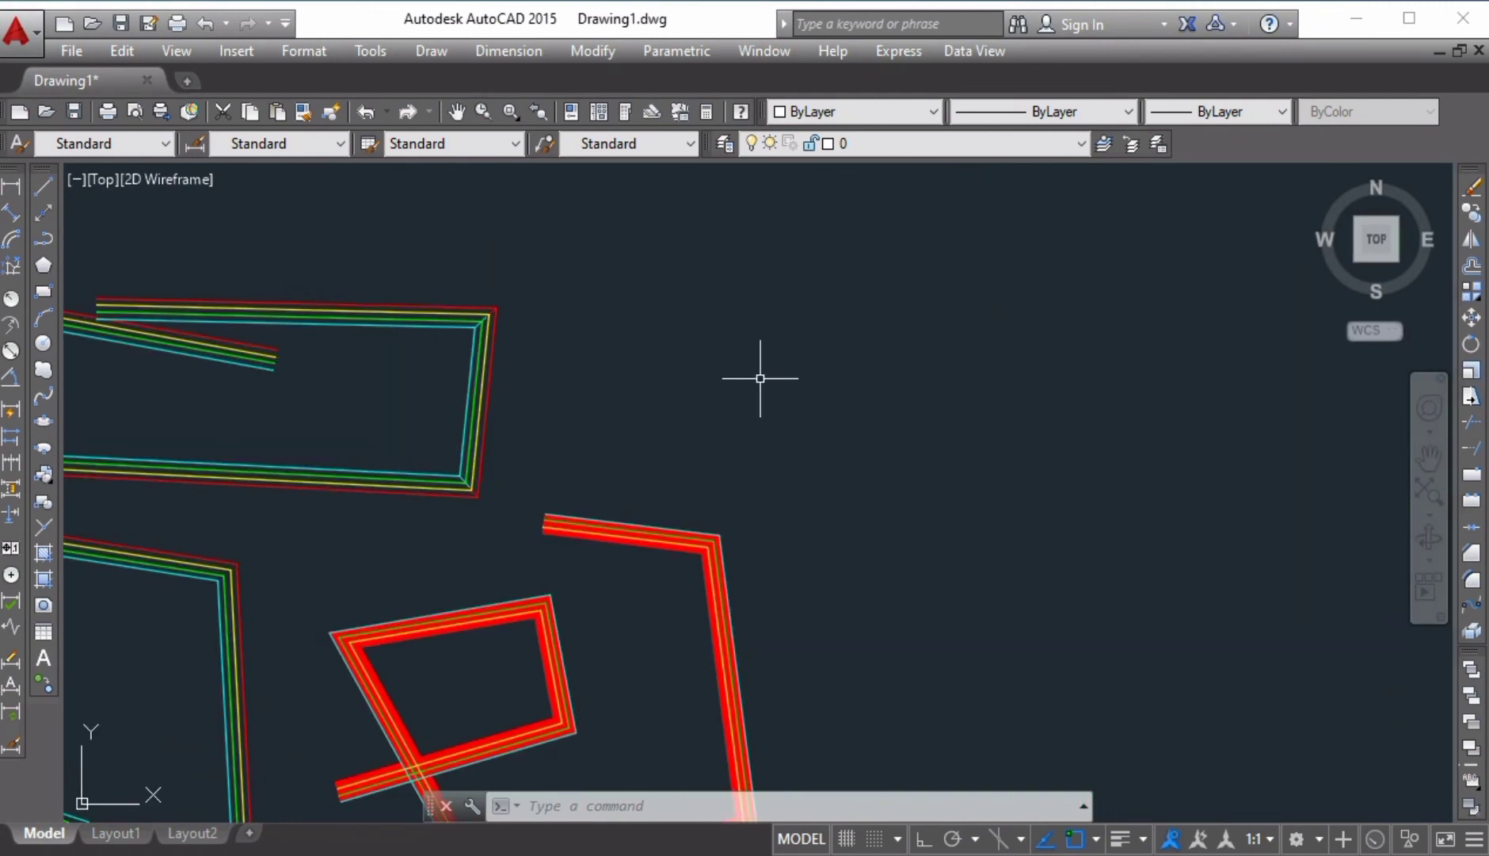
scroll(832, 388, "down", 3)
middle_click_drag(924, 442, 814, 412)
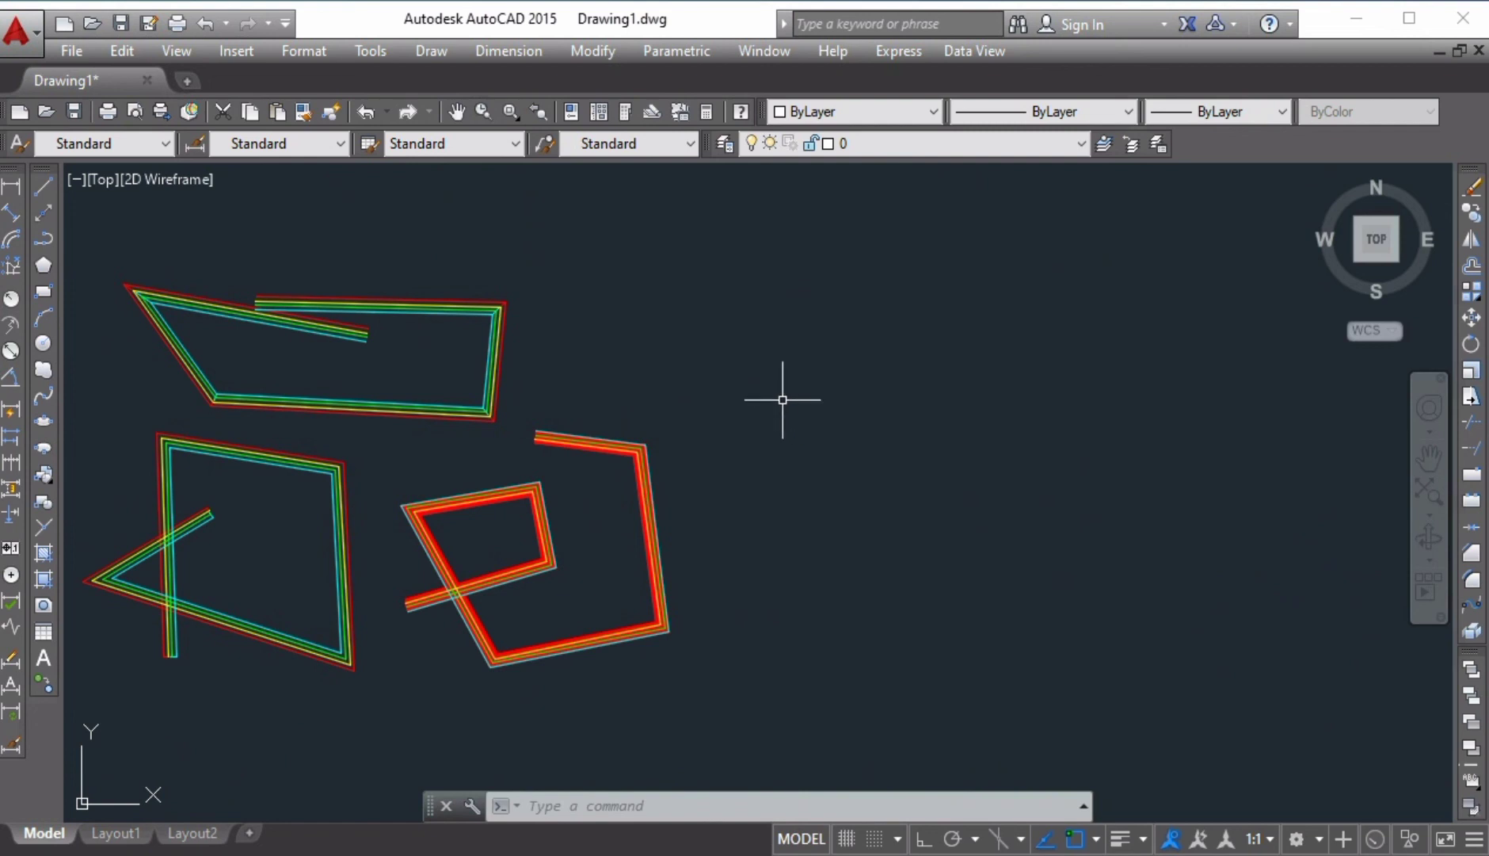
type("ml")
key("Return")
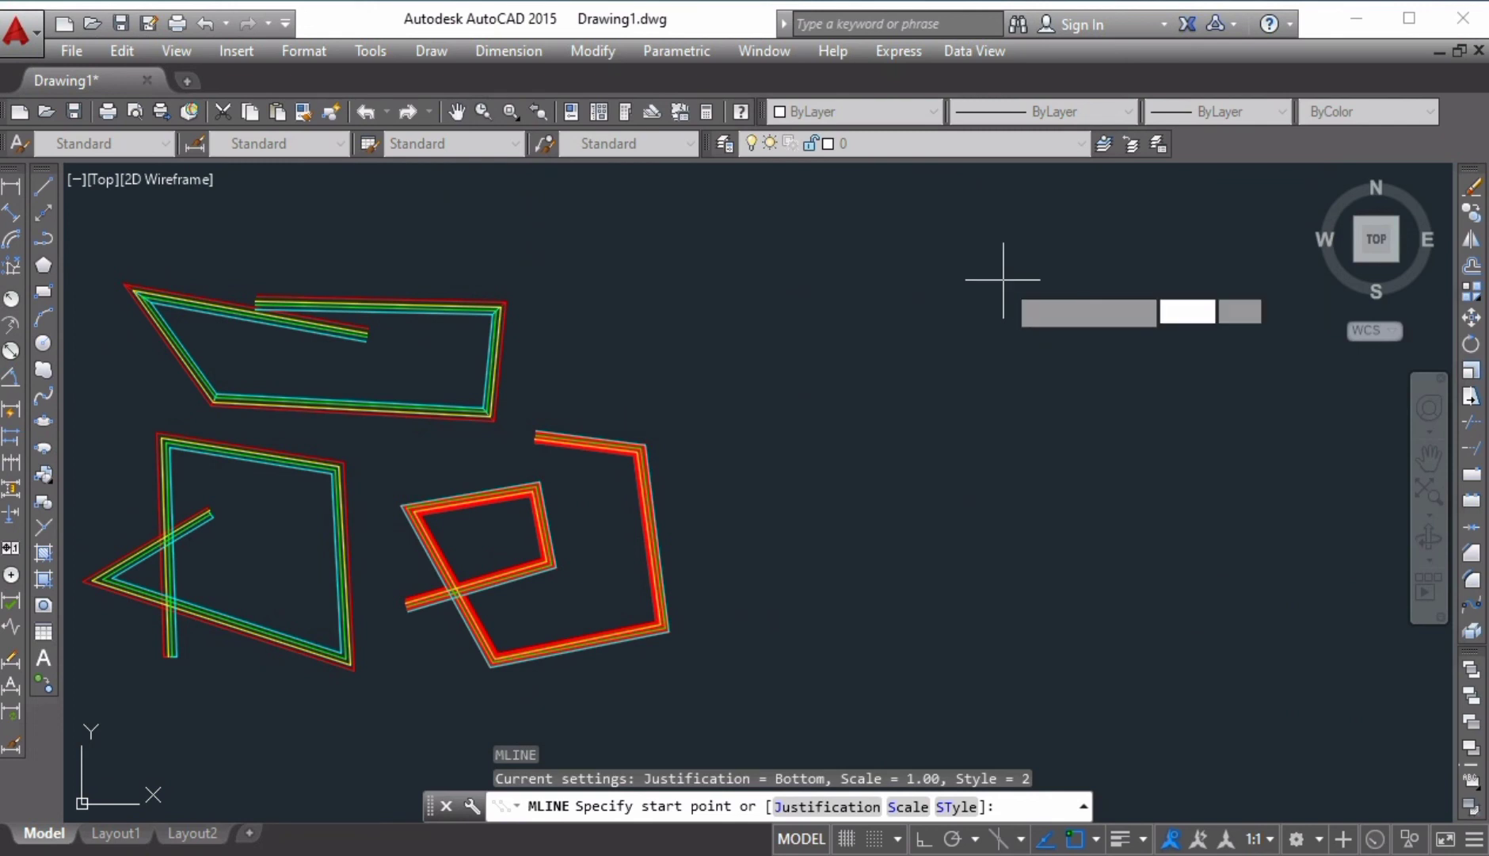
left_click(1003, 279)
left_click(1011, 515)
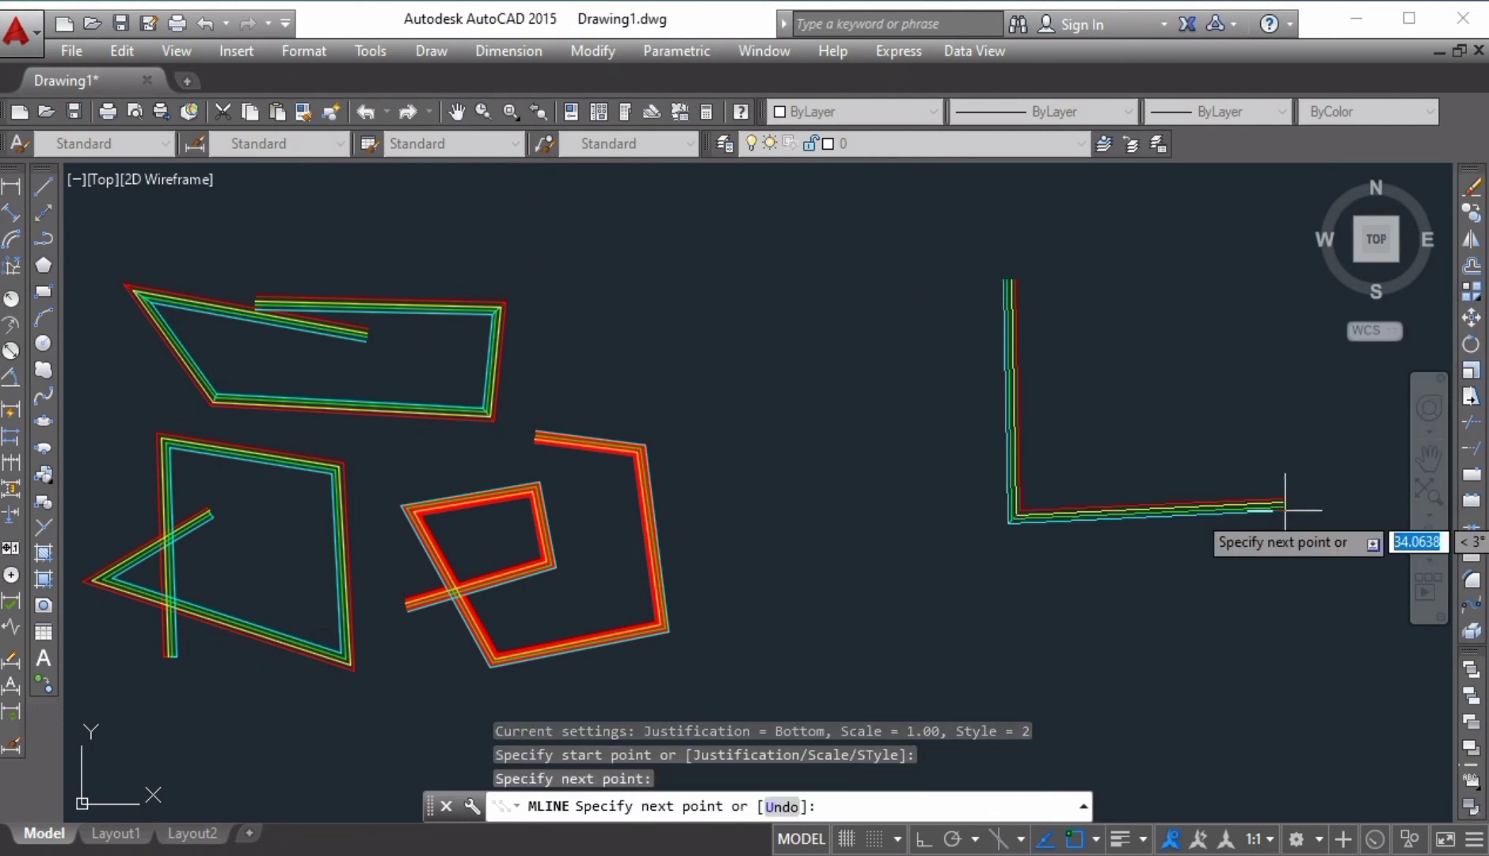
left_click(1260, 517)
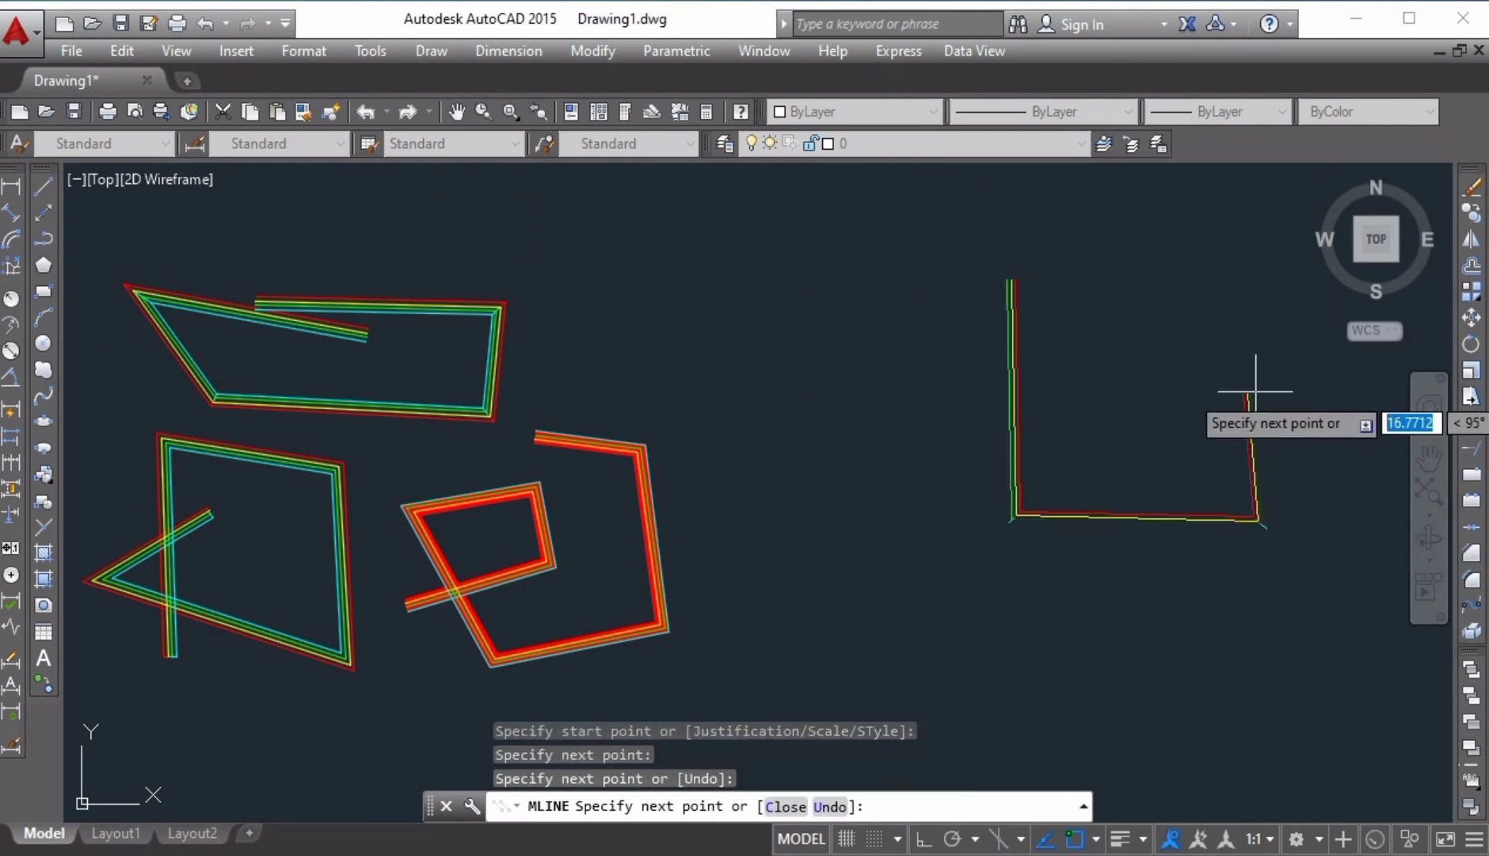
left_click(1256, 423)
left_click(1179, 420)
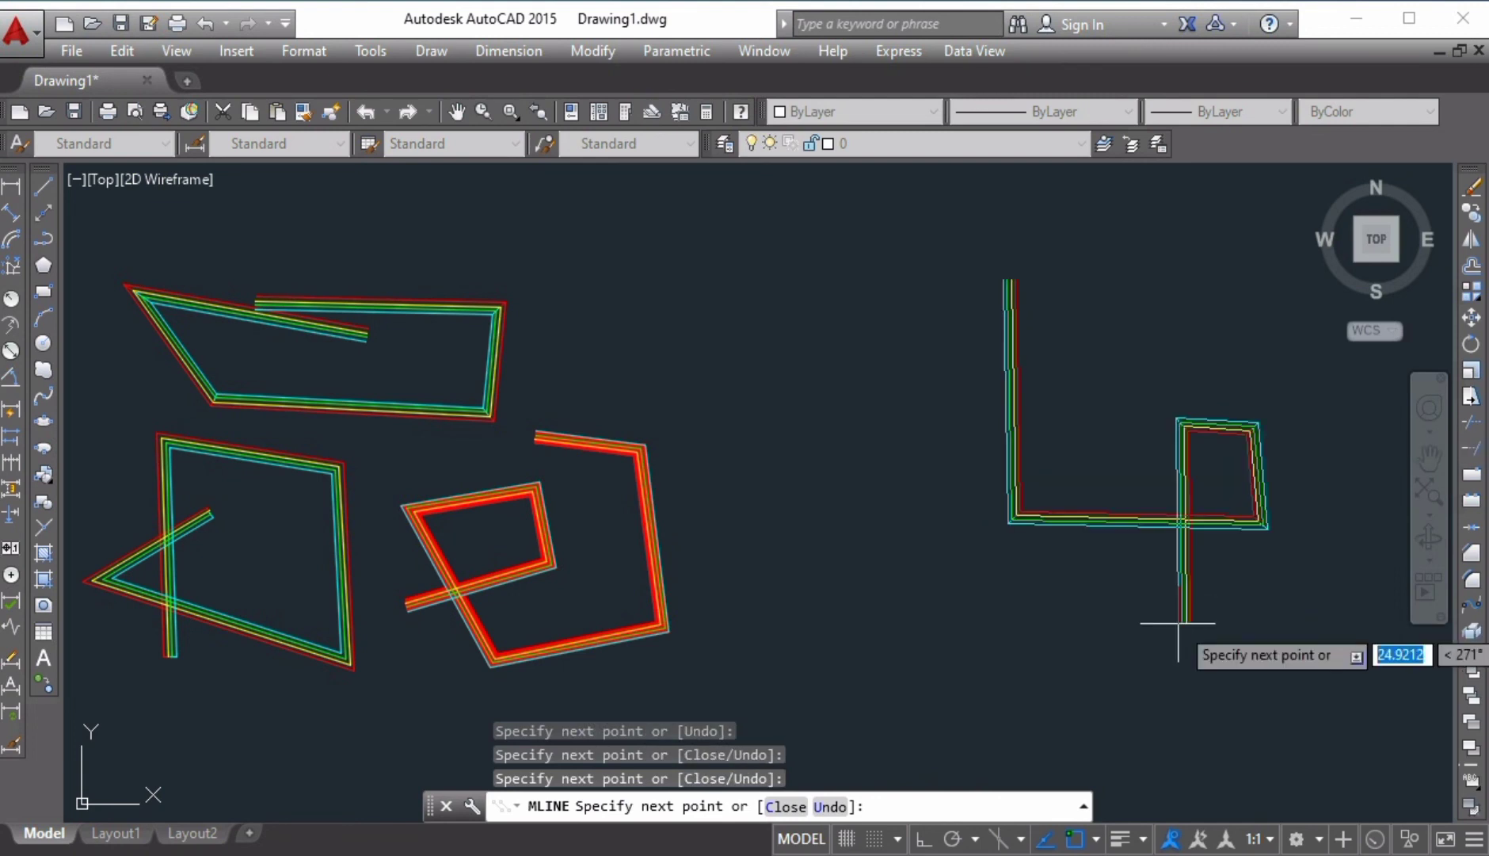
left_click(1179, 623)
left_click(907, 629)
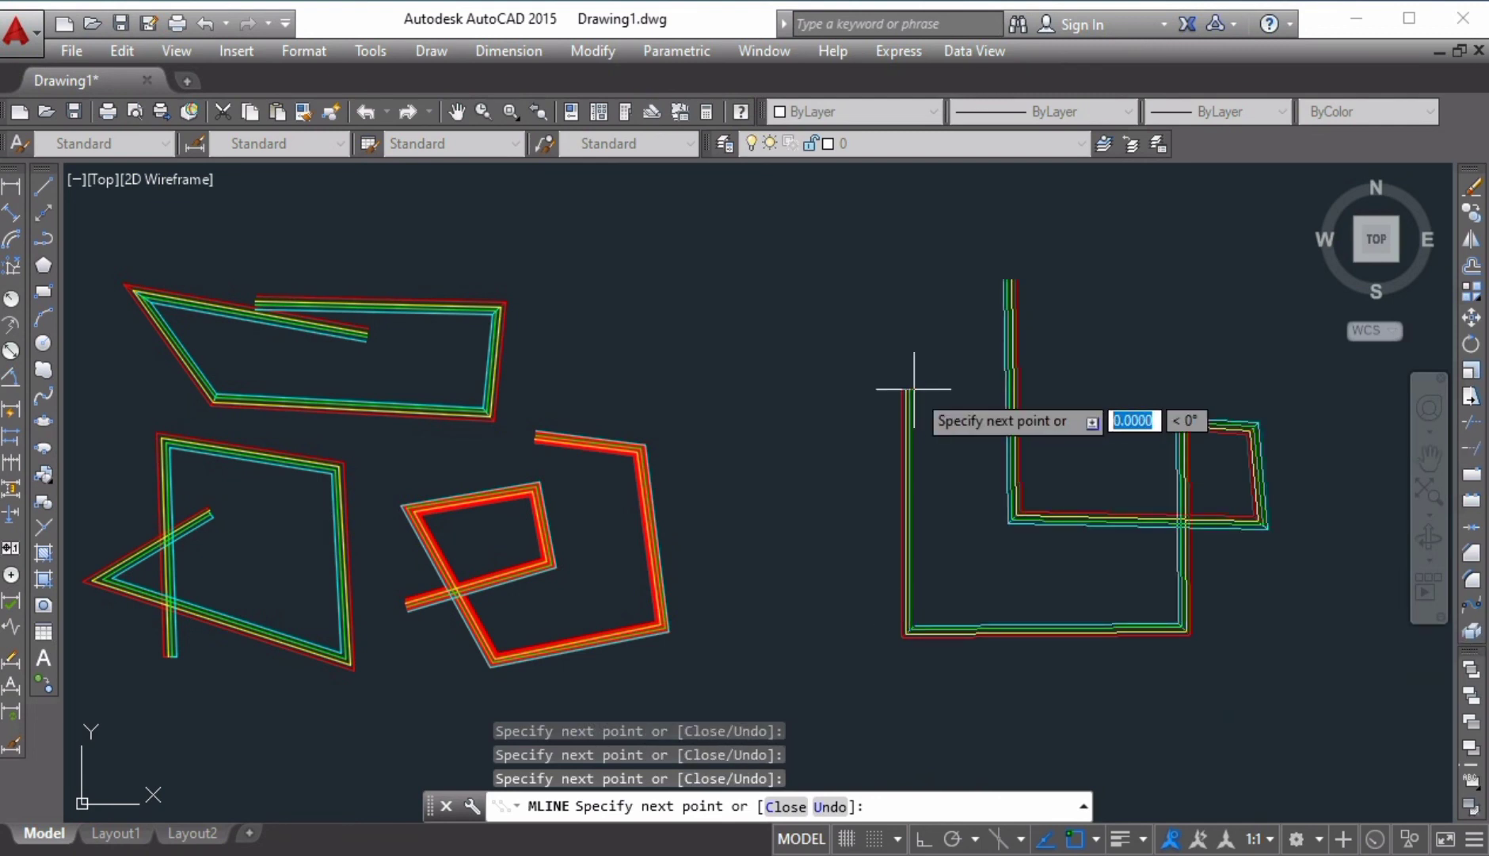
left_click(908, 385)
left_click(1095, 386)
key("Return")
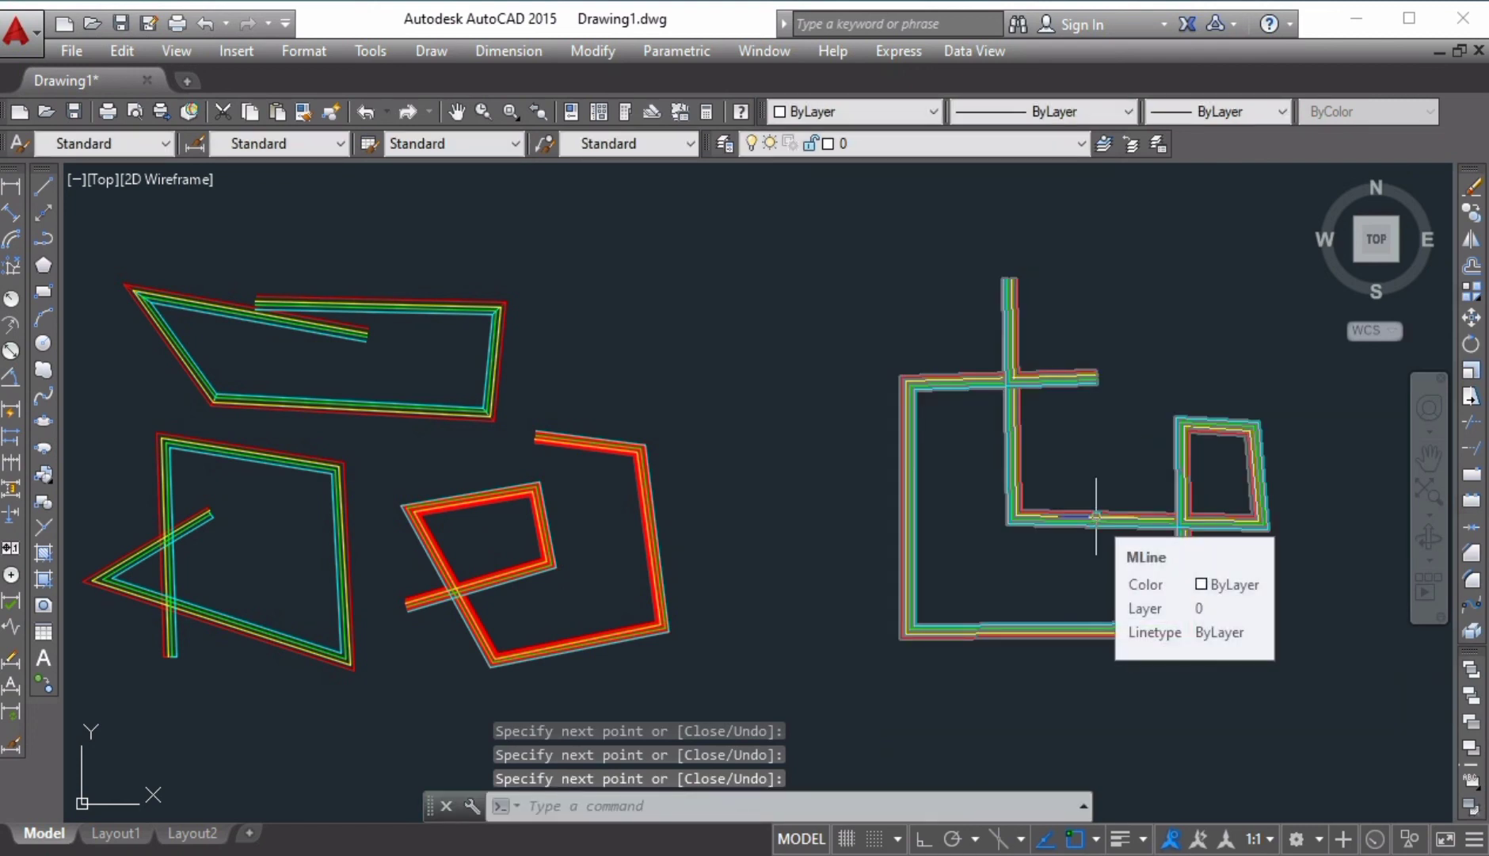
- Apply the MLEDIT Closed Cross tool to the upper crossing, picking the vertical segment first and the horizontal segment second
scroll(992, 401, "up", 5)
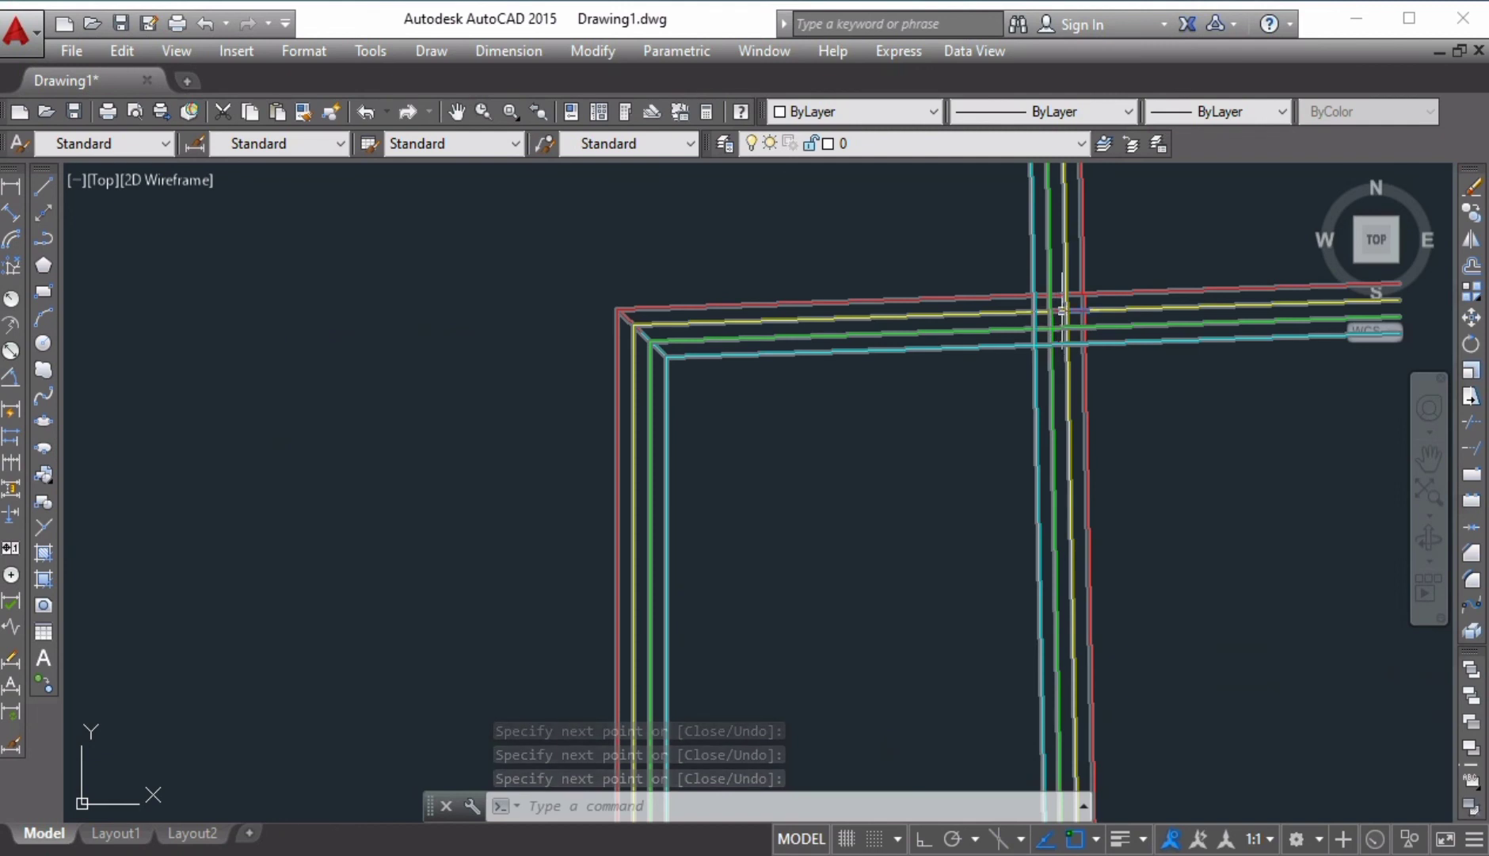
middle_click_drag(1095, 436, 946, 485)
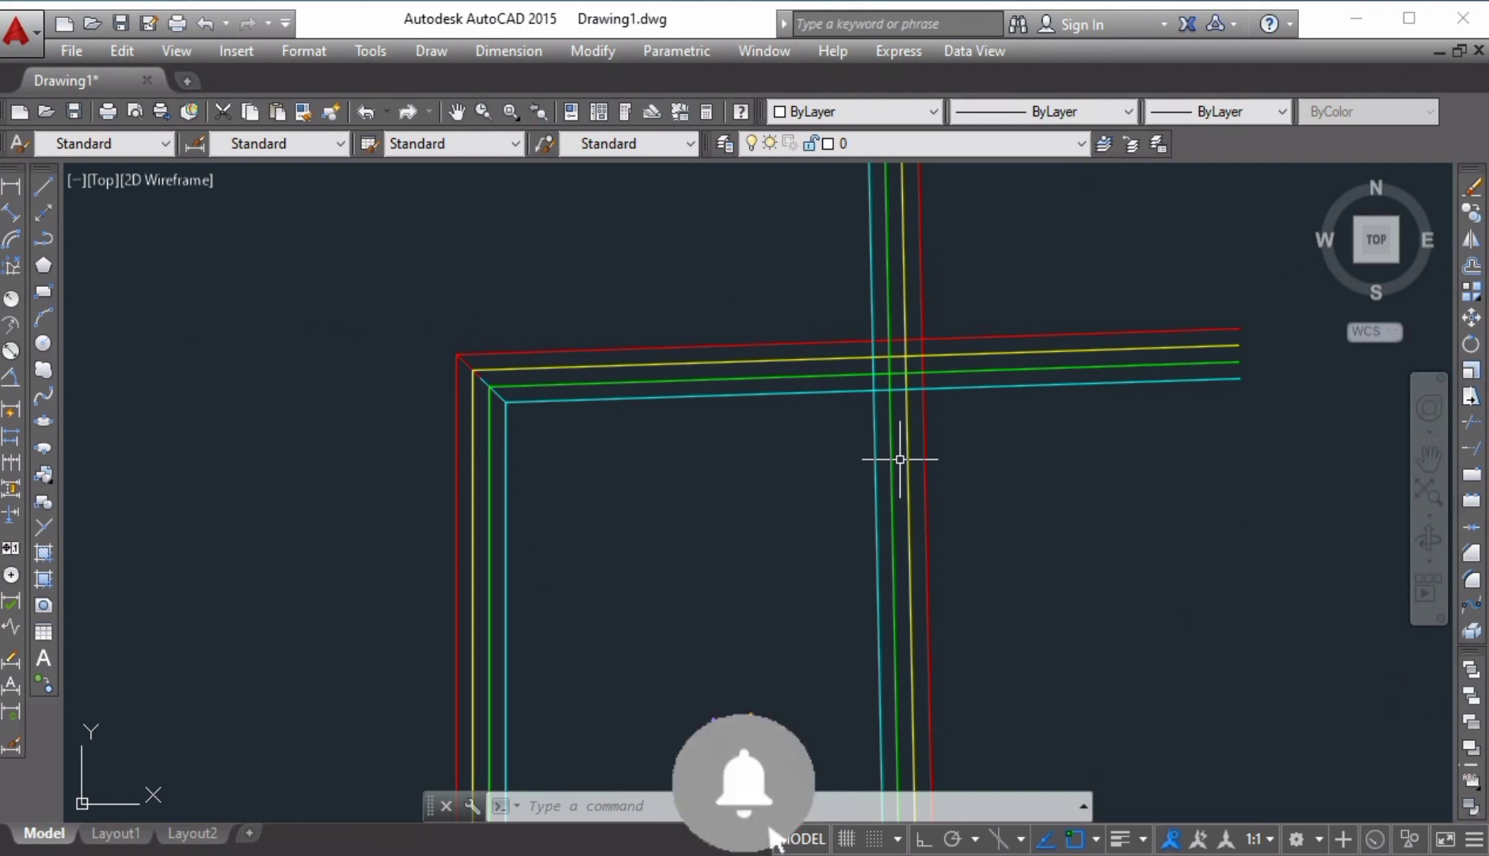
type("MLEd")
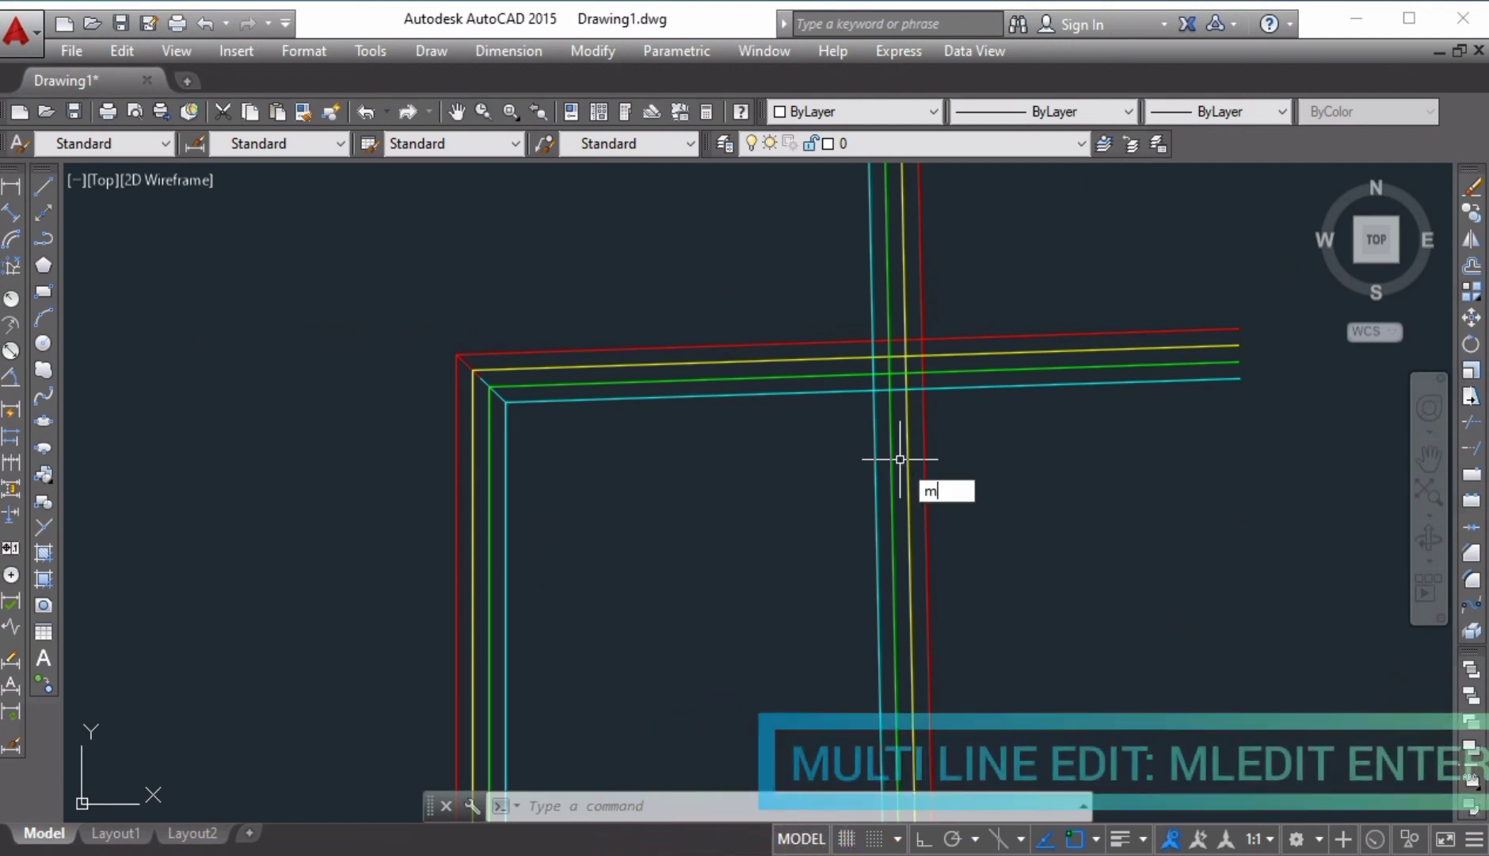
type("it")
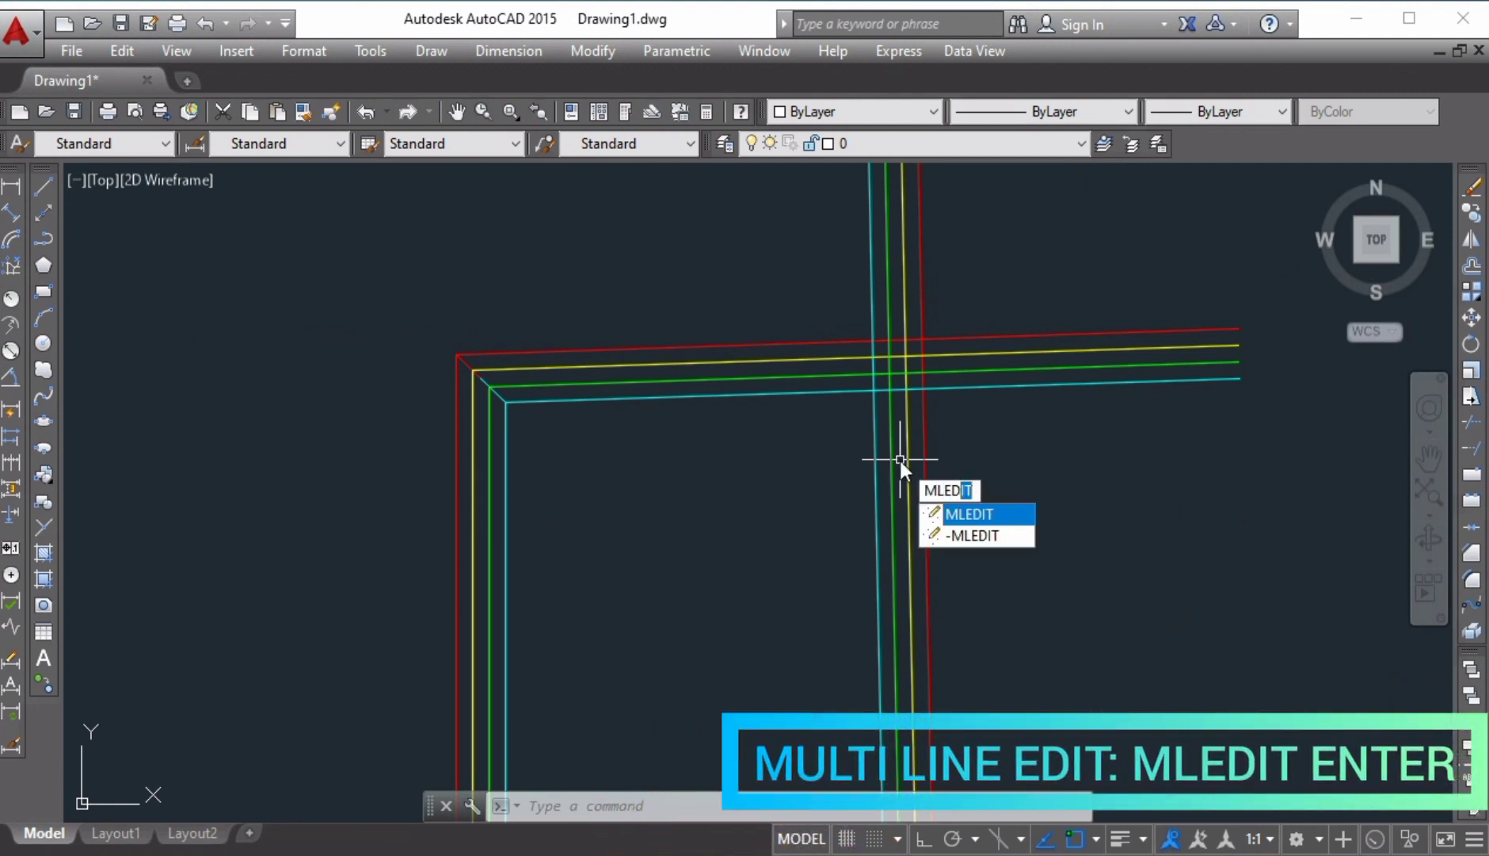
key("Return")
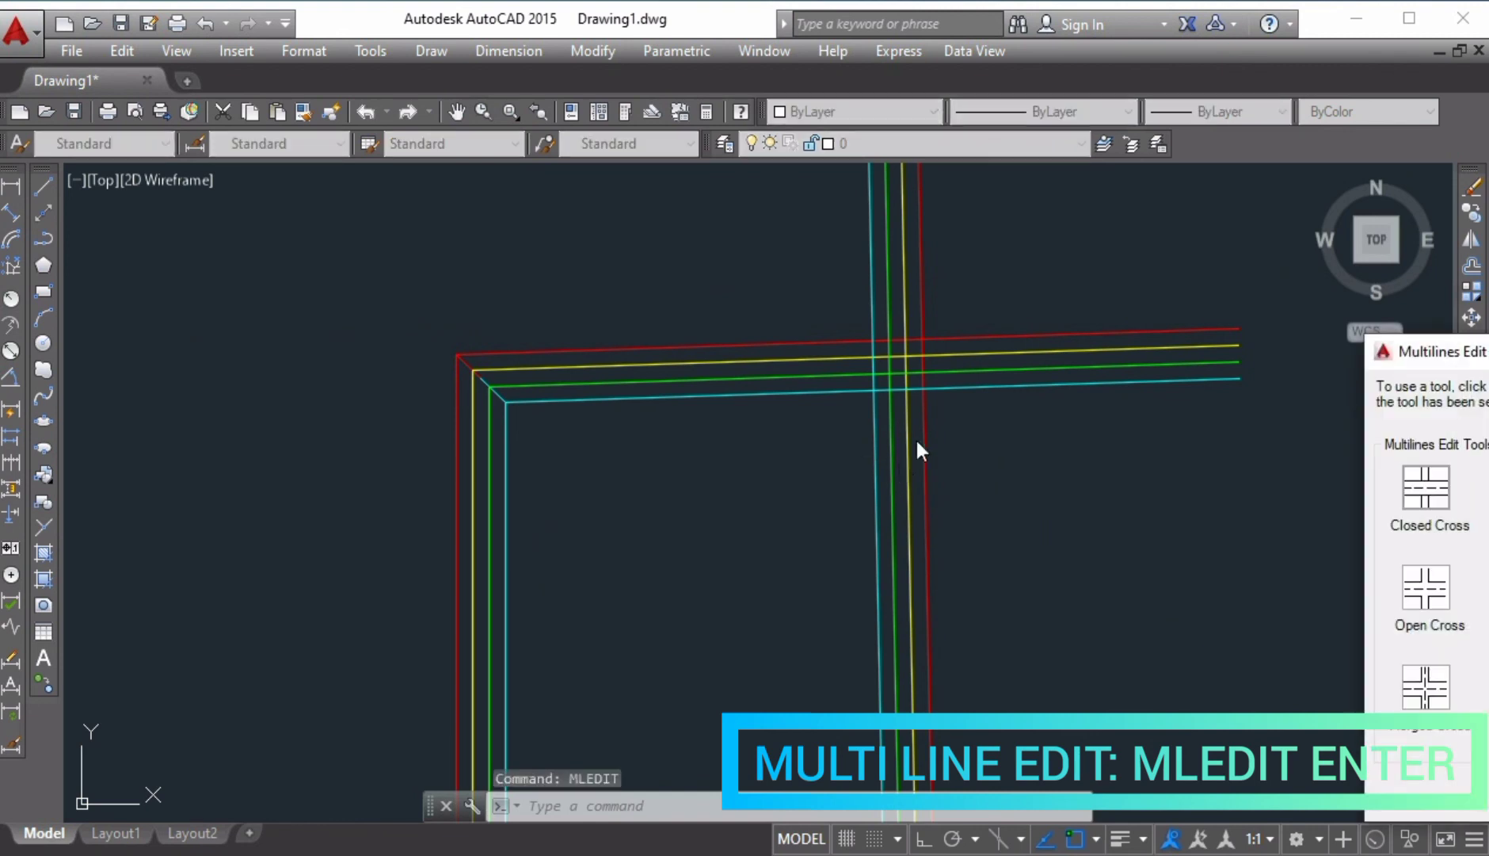
left_click_drag(1267, 341, 988, 281)
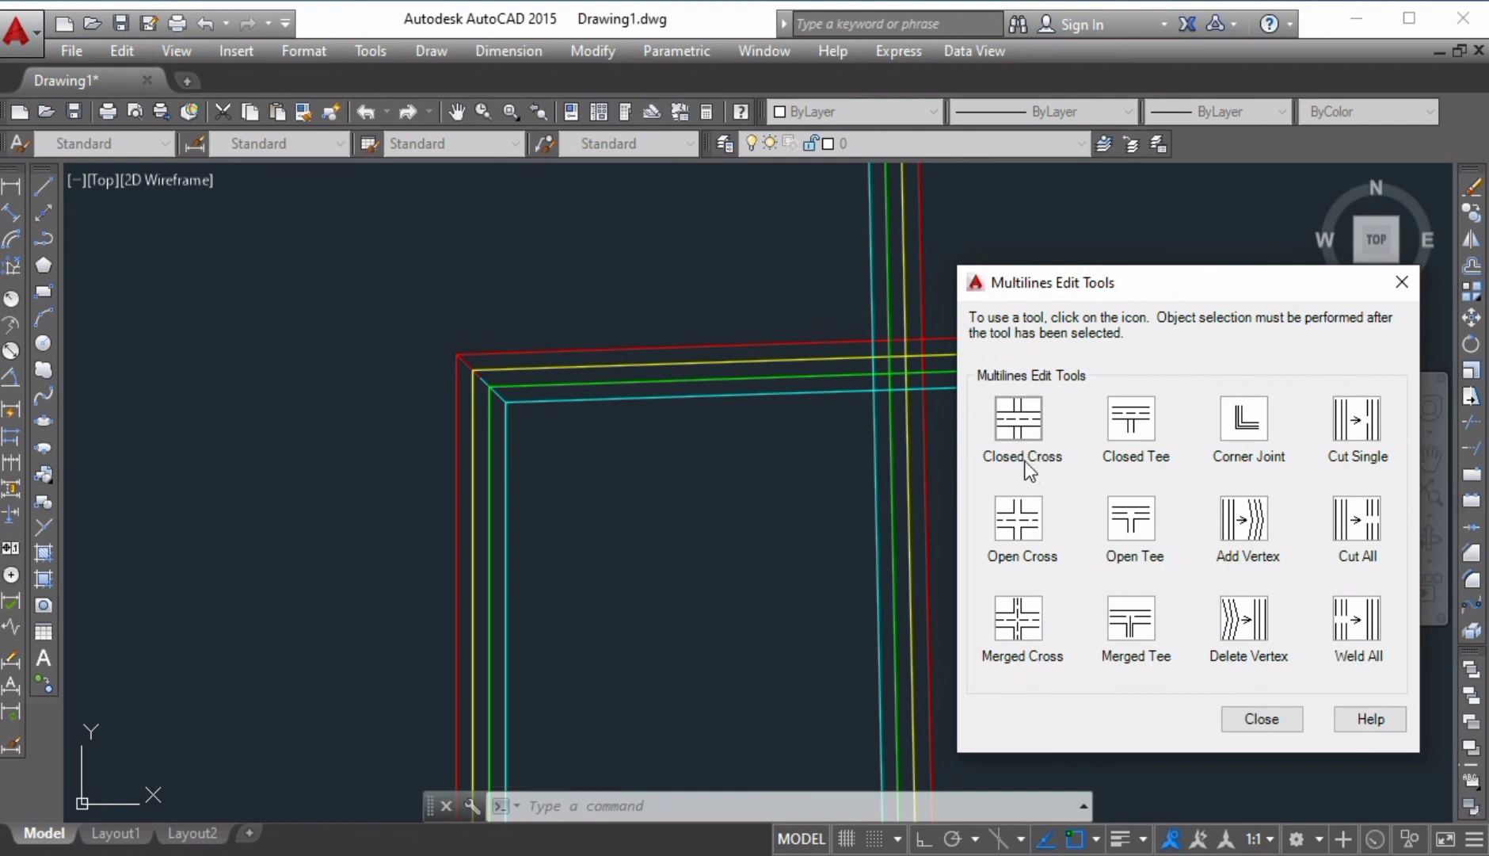
left_click(1019, 420)
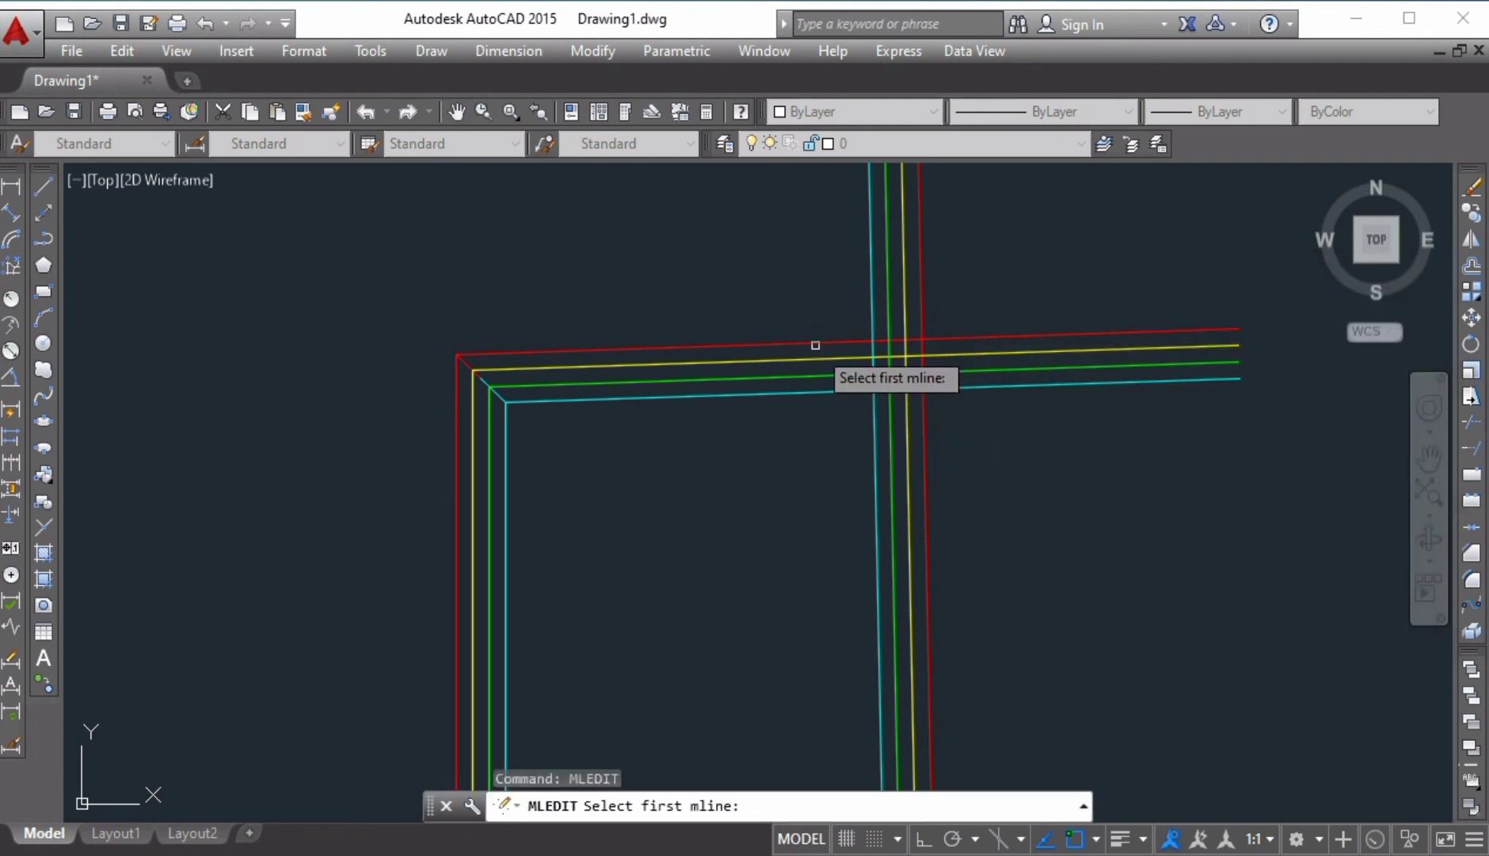
left_click(868, 301)
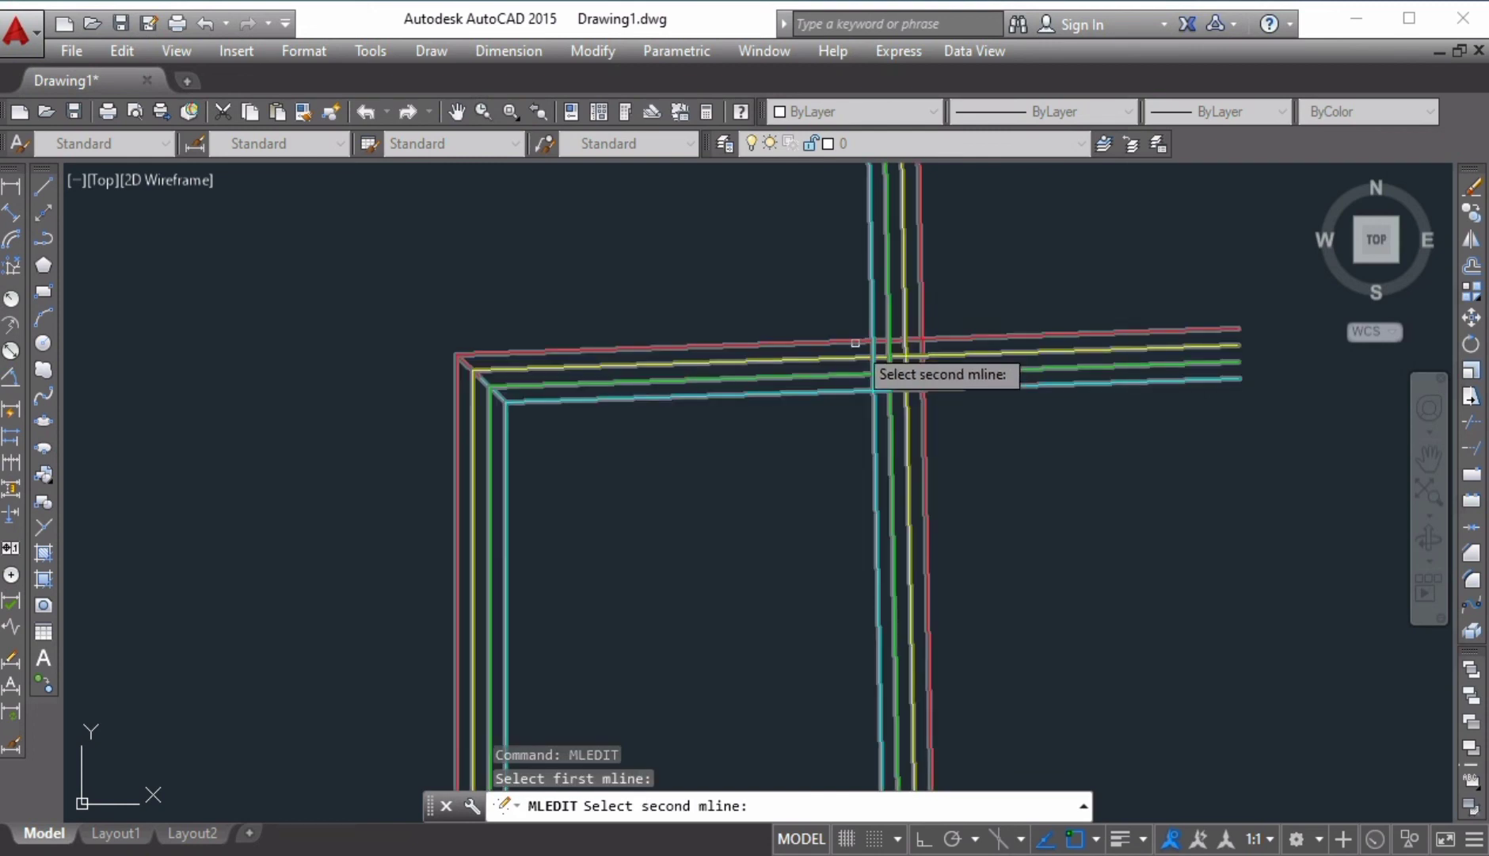
left_click(855, 343)
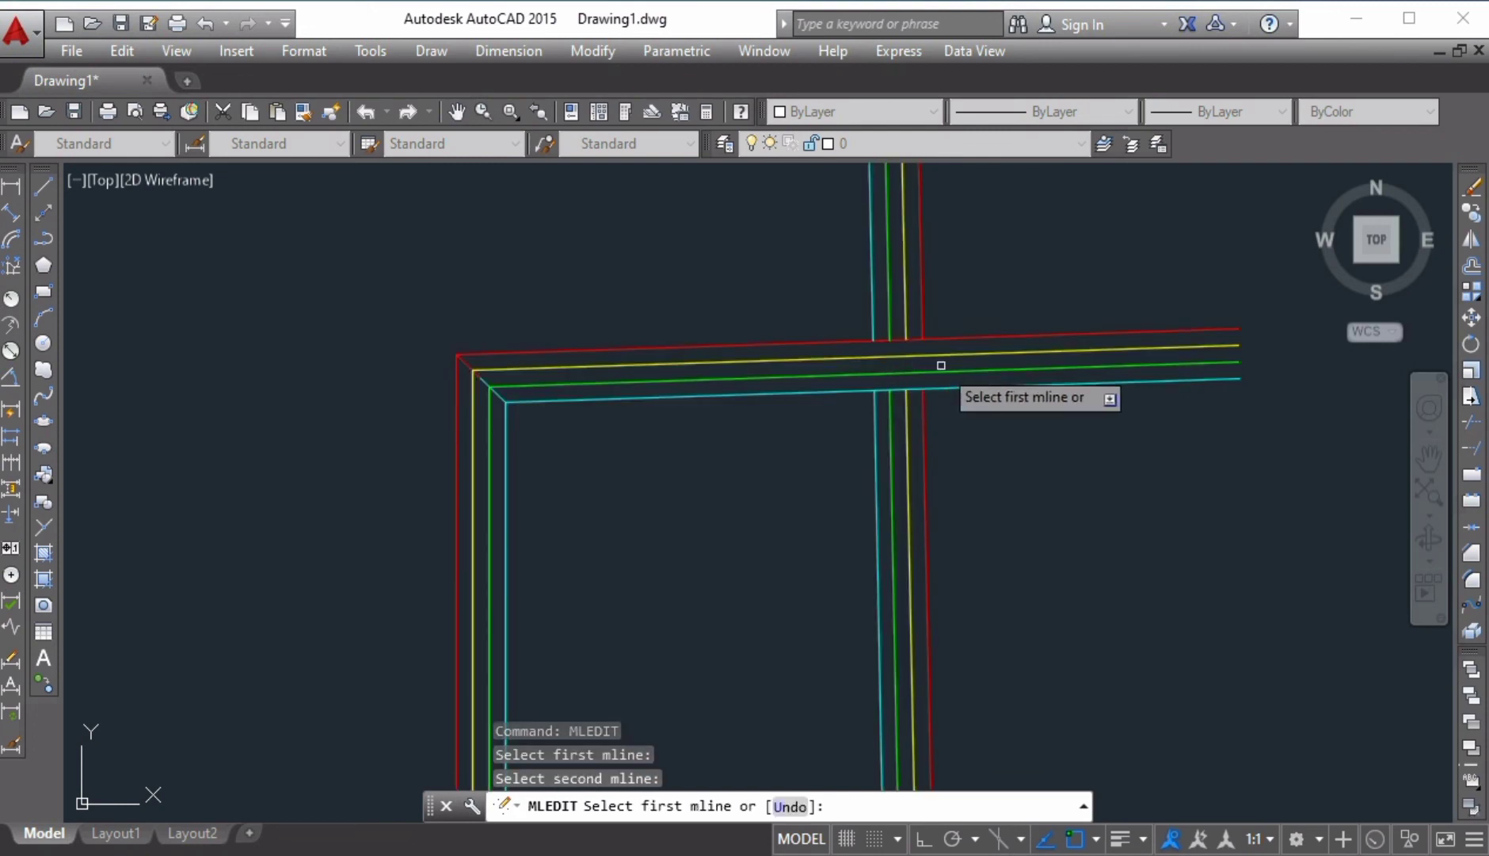
key("Return")
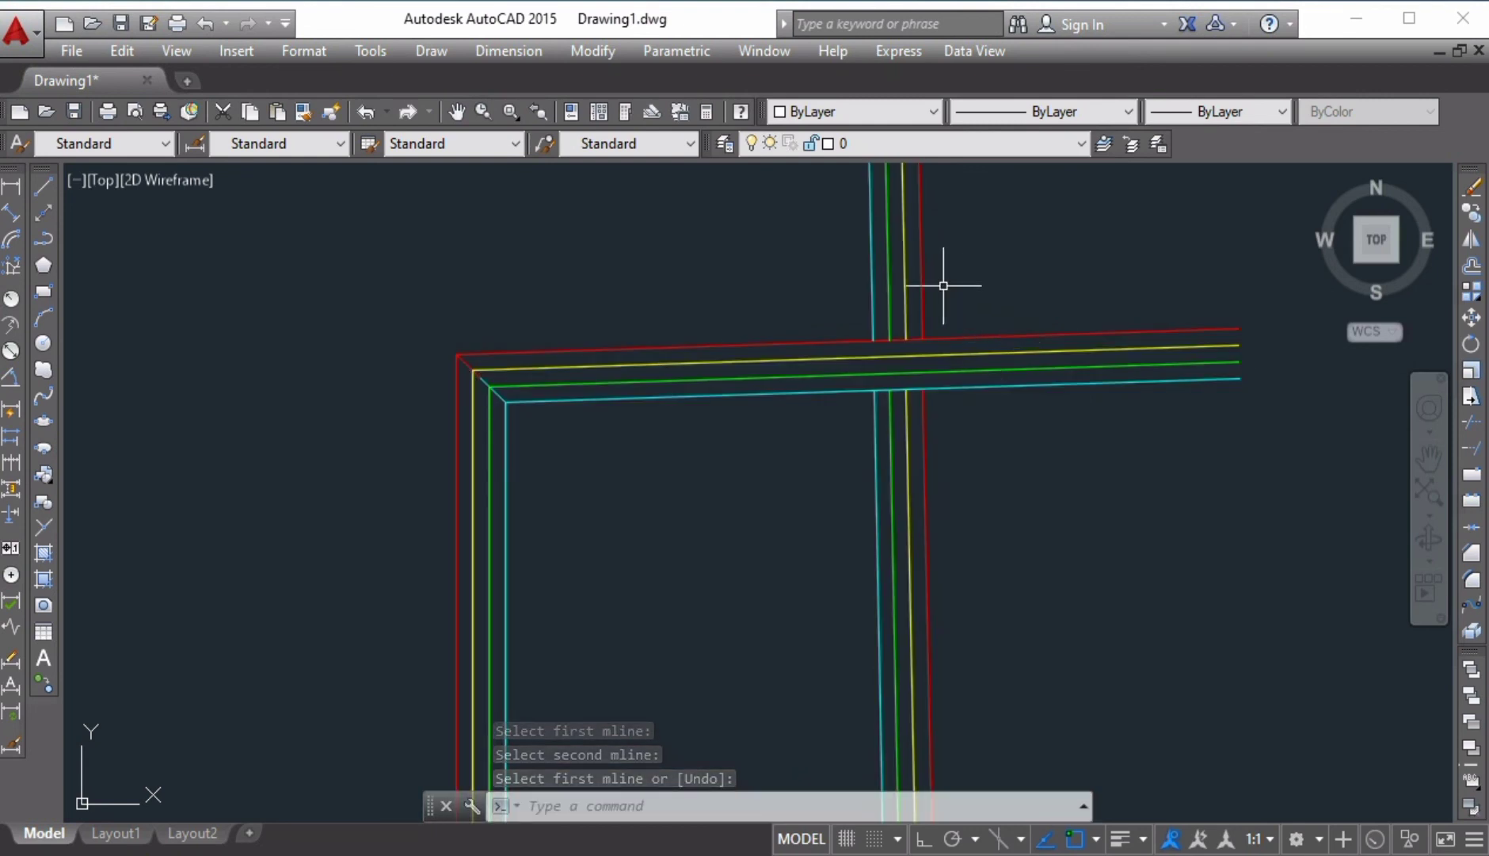
- Apply the MLEDIT Open Cross tool to the crossing below the small loop, picking the vertical segment first and the horizontal one second
scroll(959, 340, "down", 2)
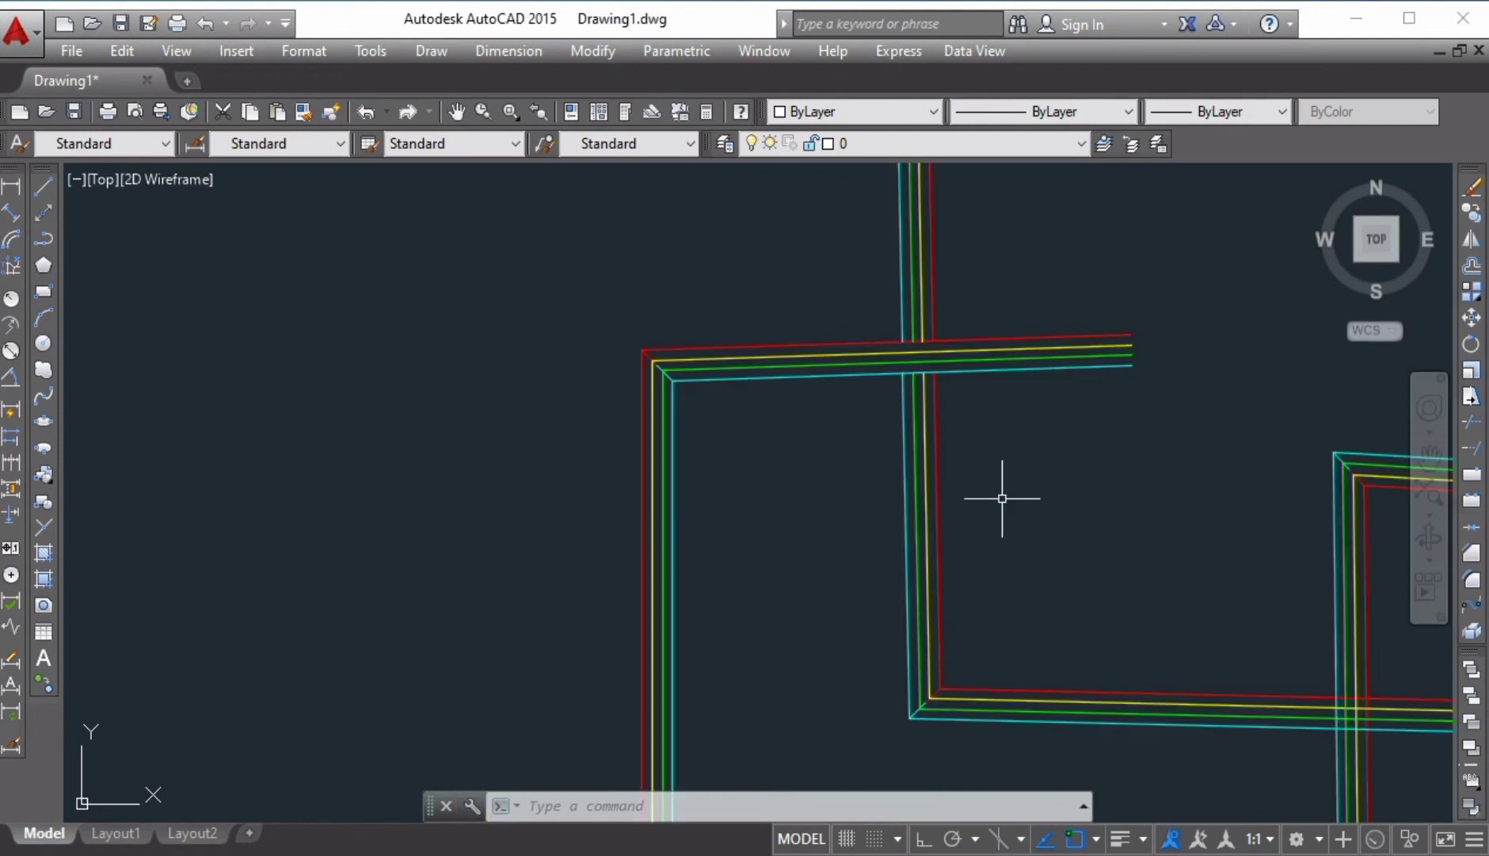
middle_click_drag(1002, 496, 813, 478)
middle_click_drag(1073, 625, 955, 584)
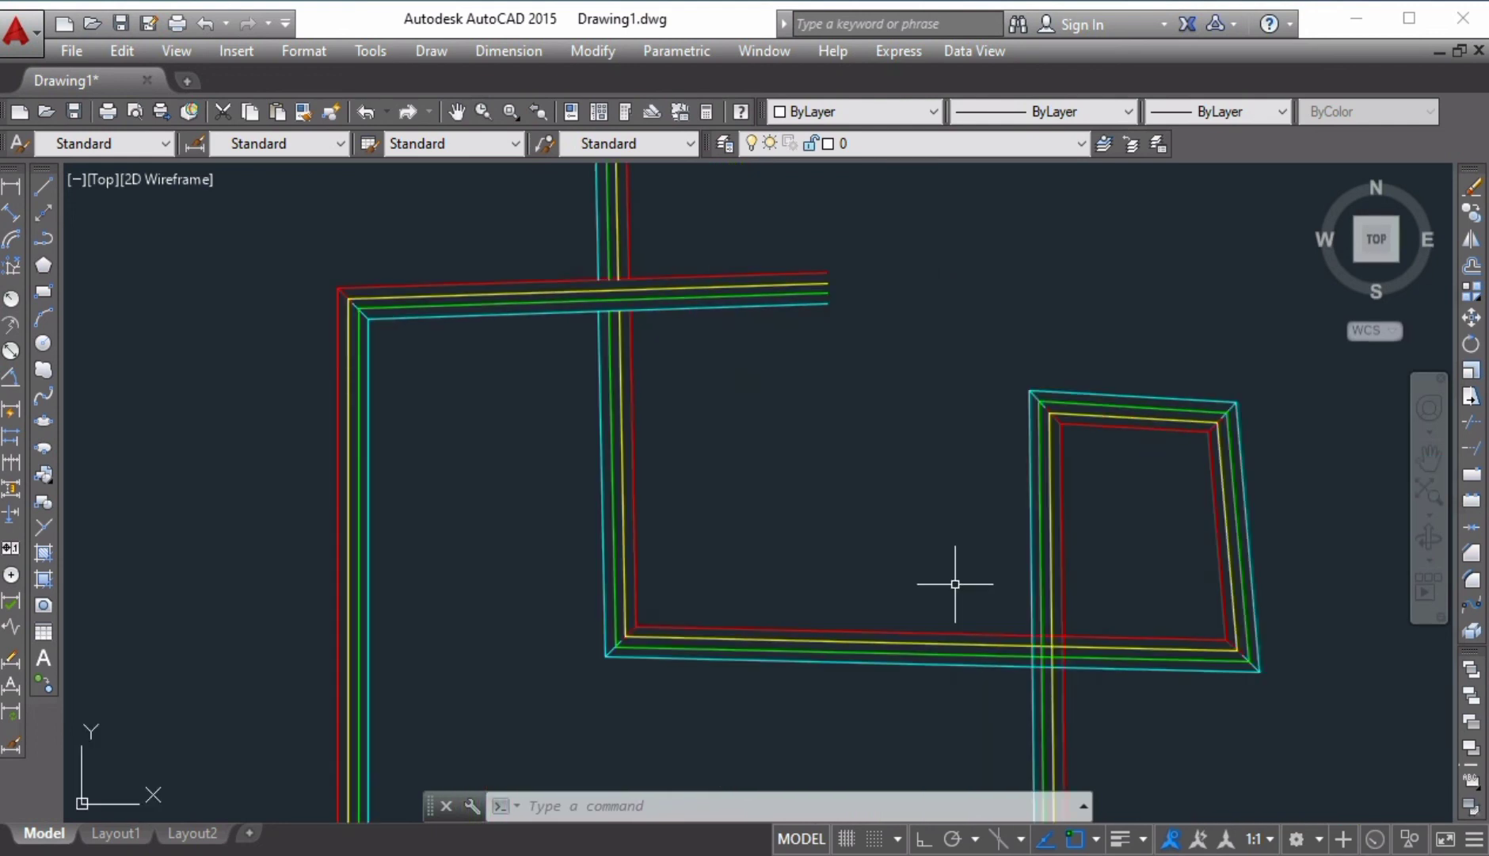
type("mlEDIT")
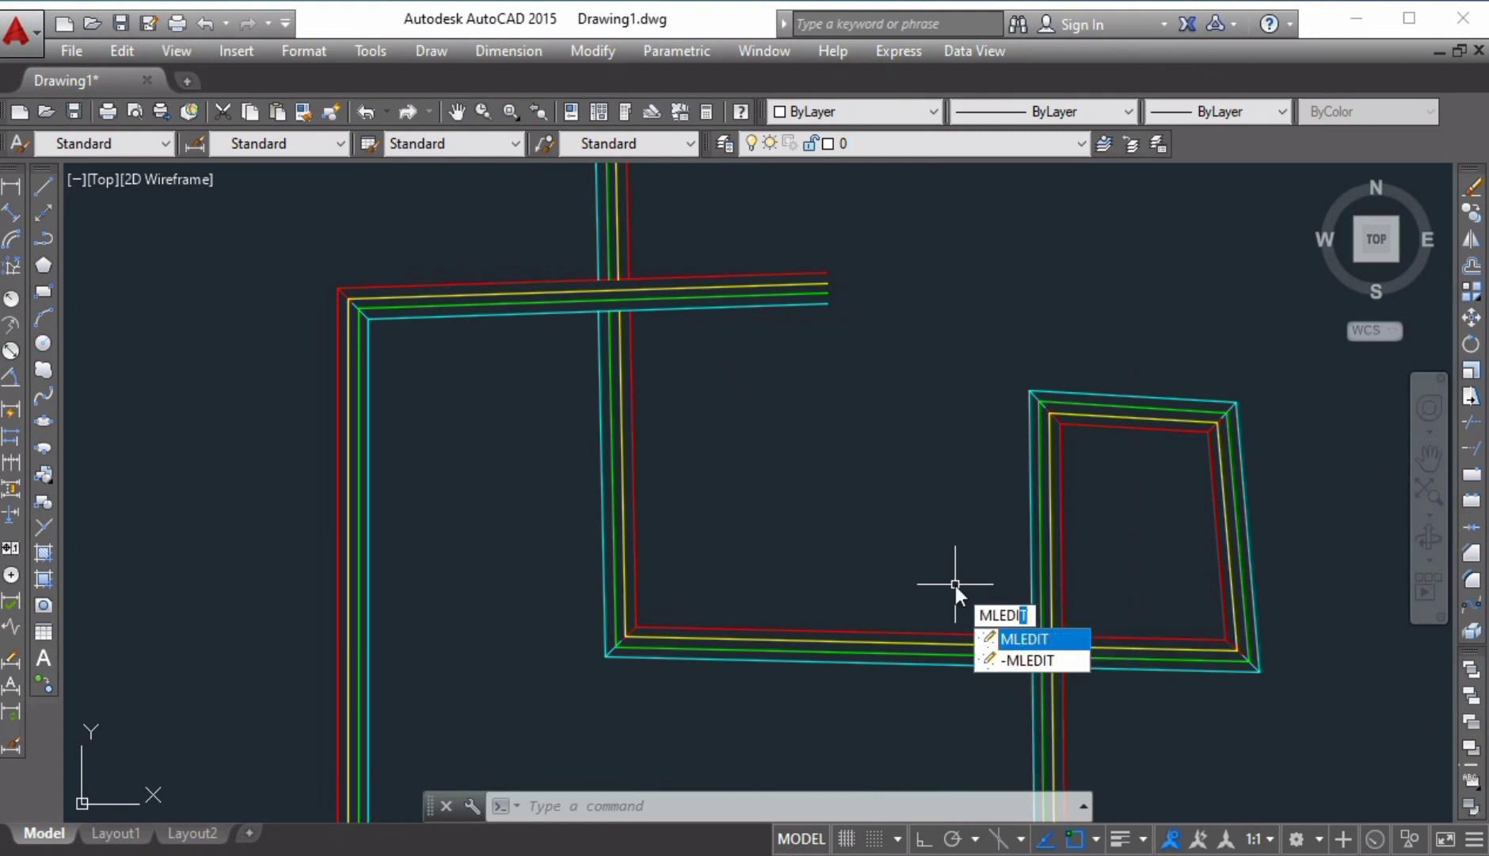
key("Return")
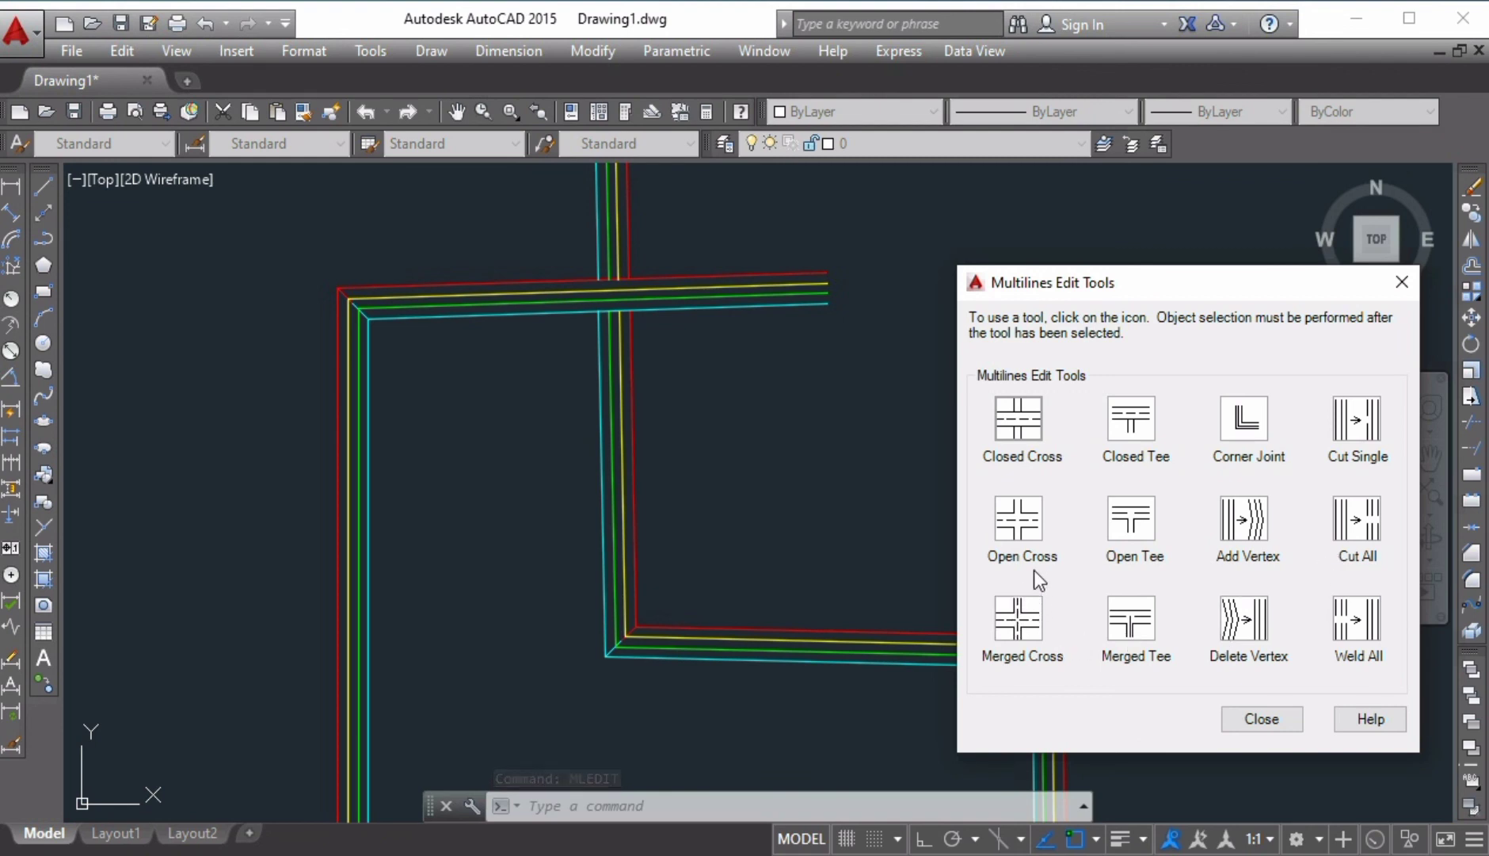
left_click(1028, 527)
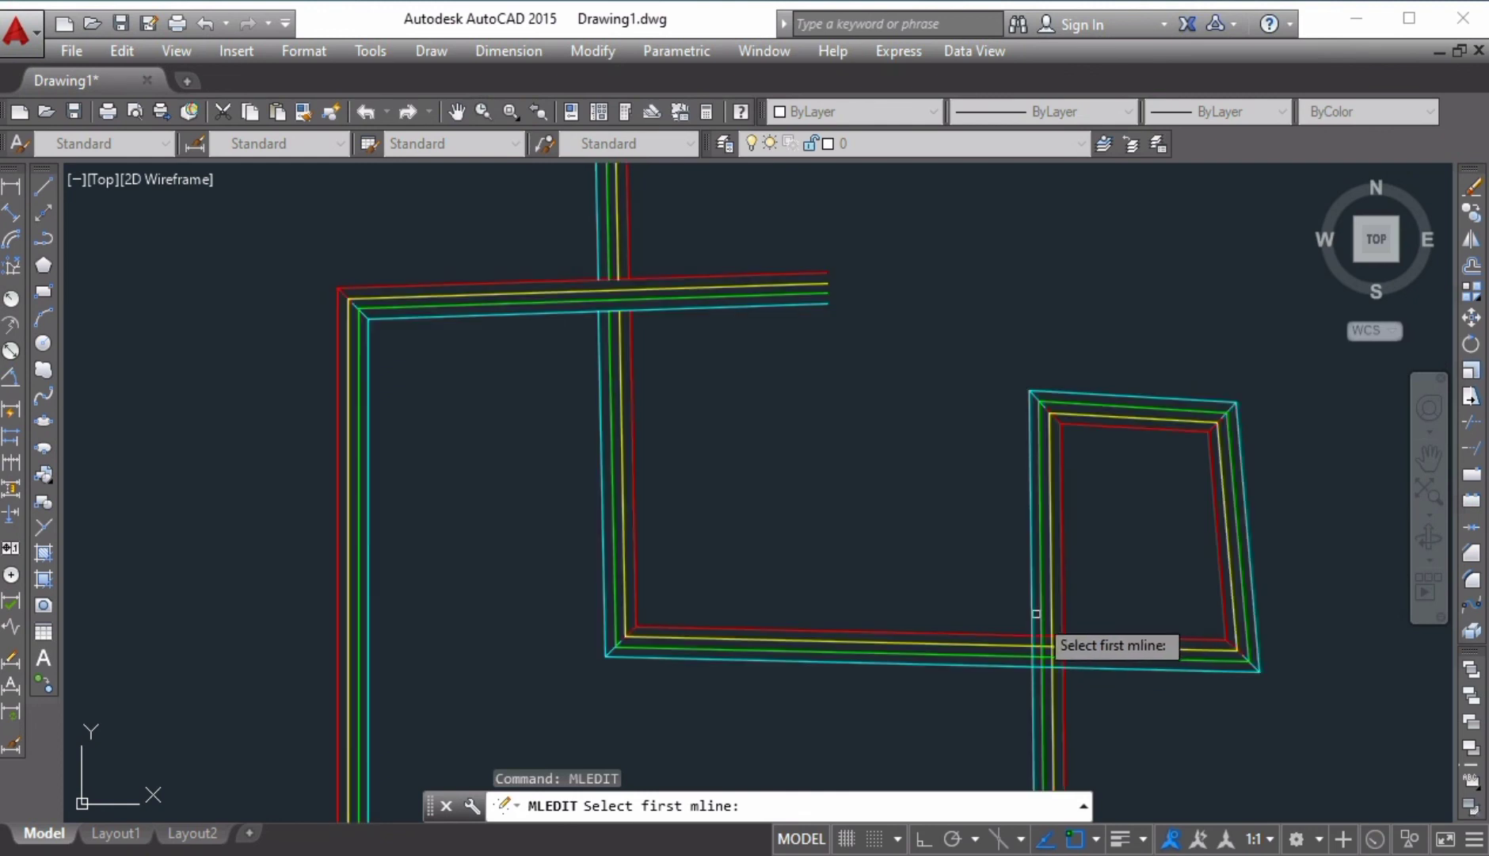
left_click(1030, 628)
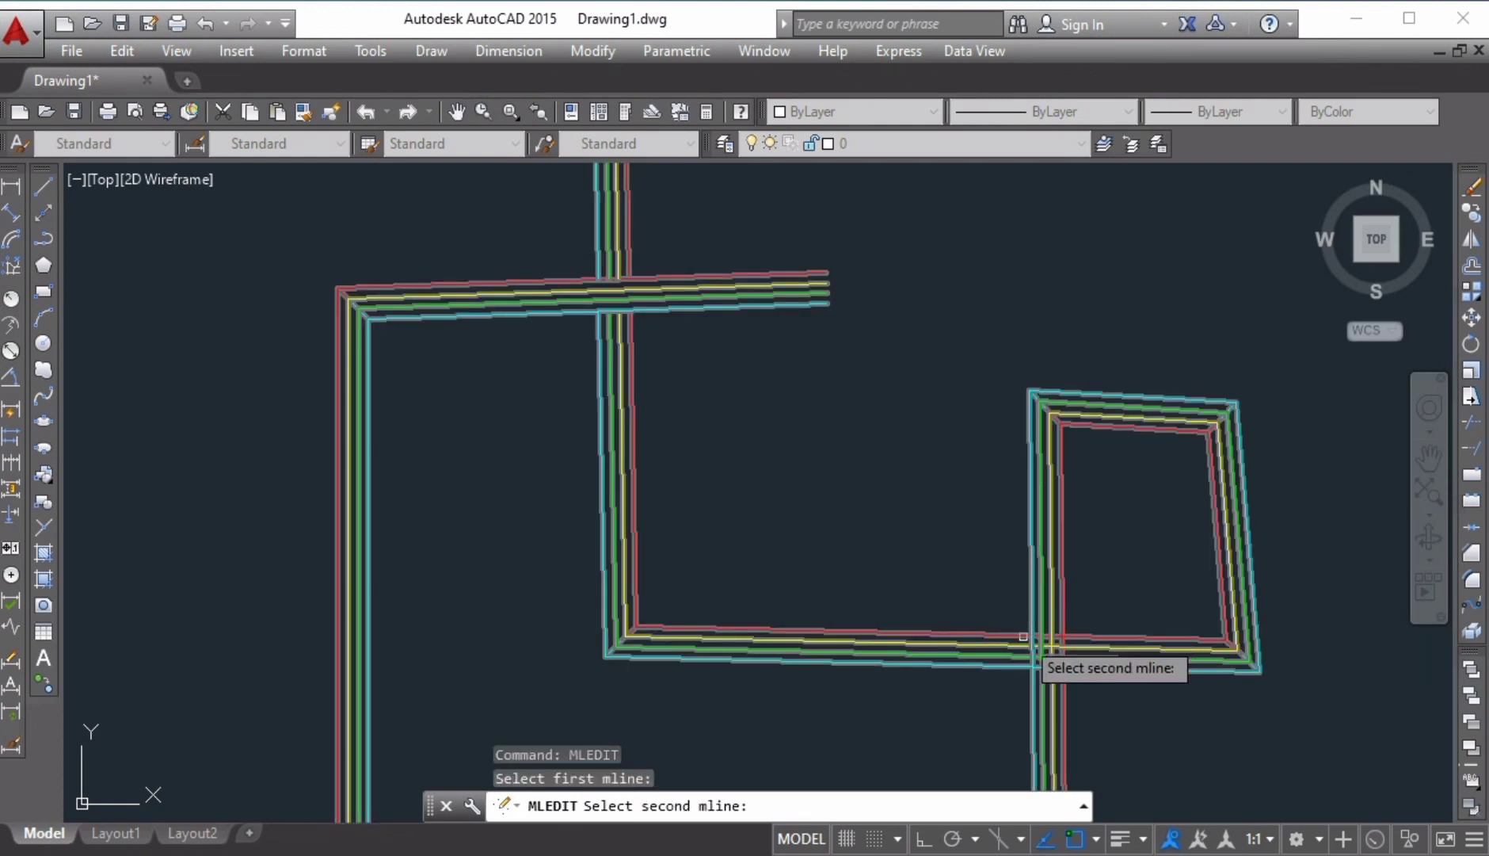
left_click(1021, 634)
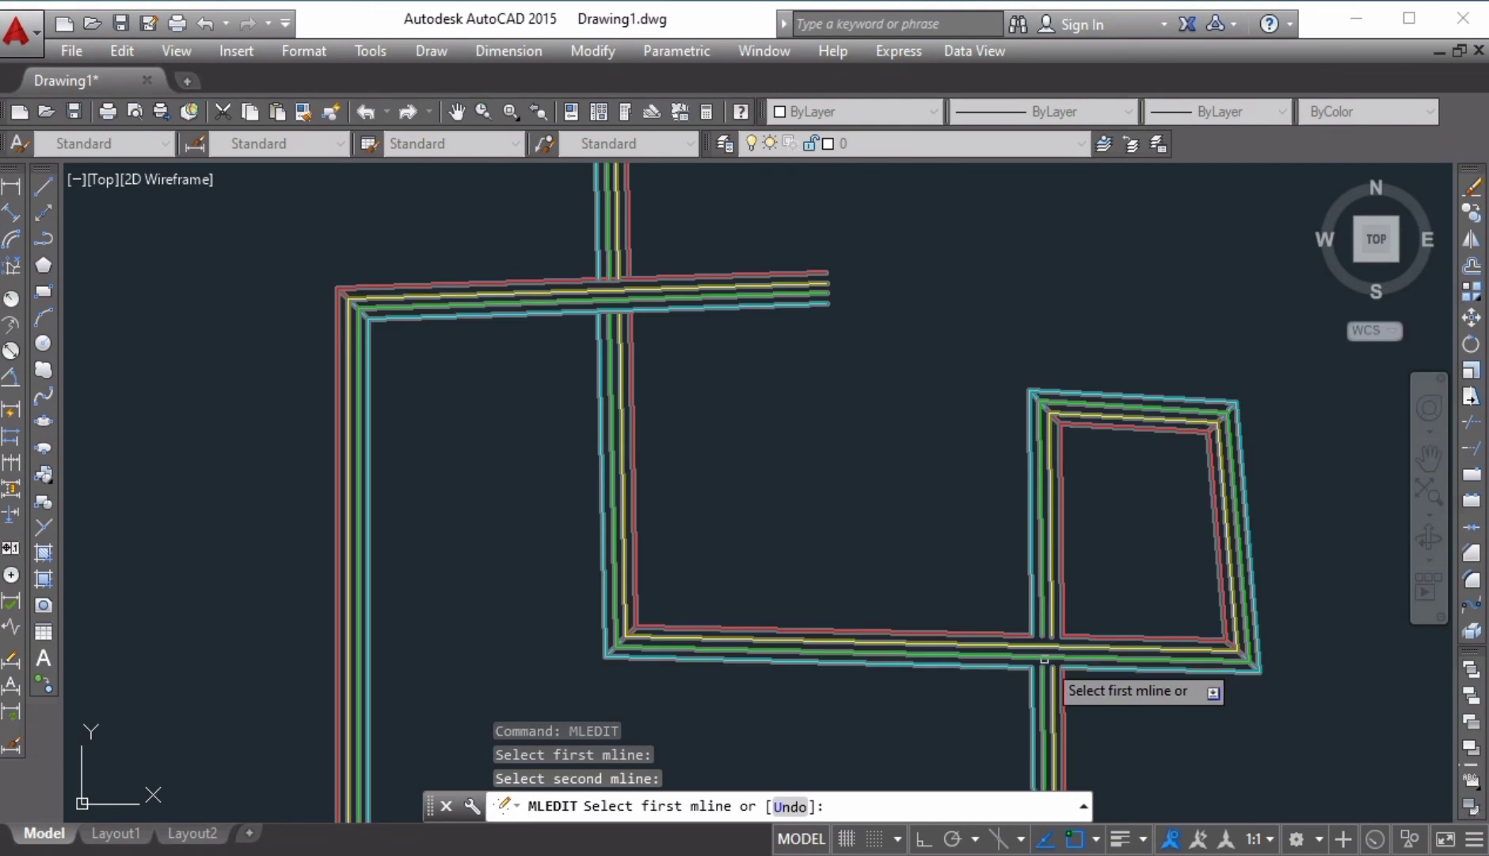
scroll(1058, 634, "up", 4)
key("Return")
scroll(1074, 635, "up", 2)
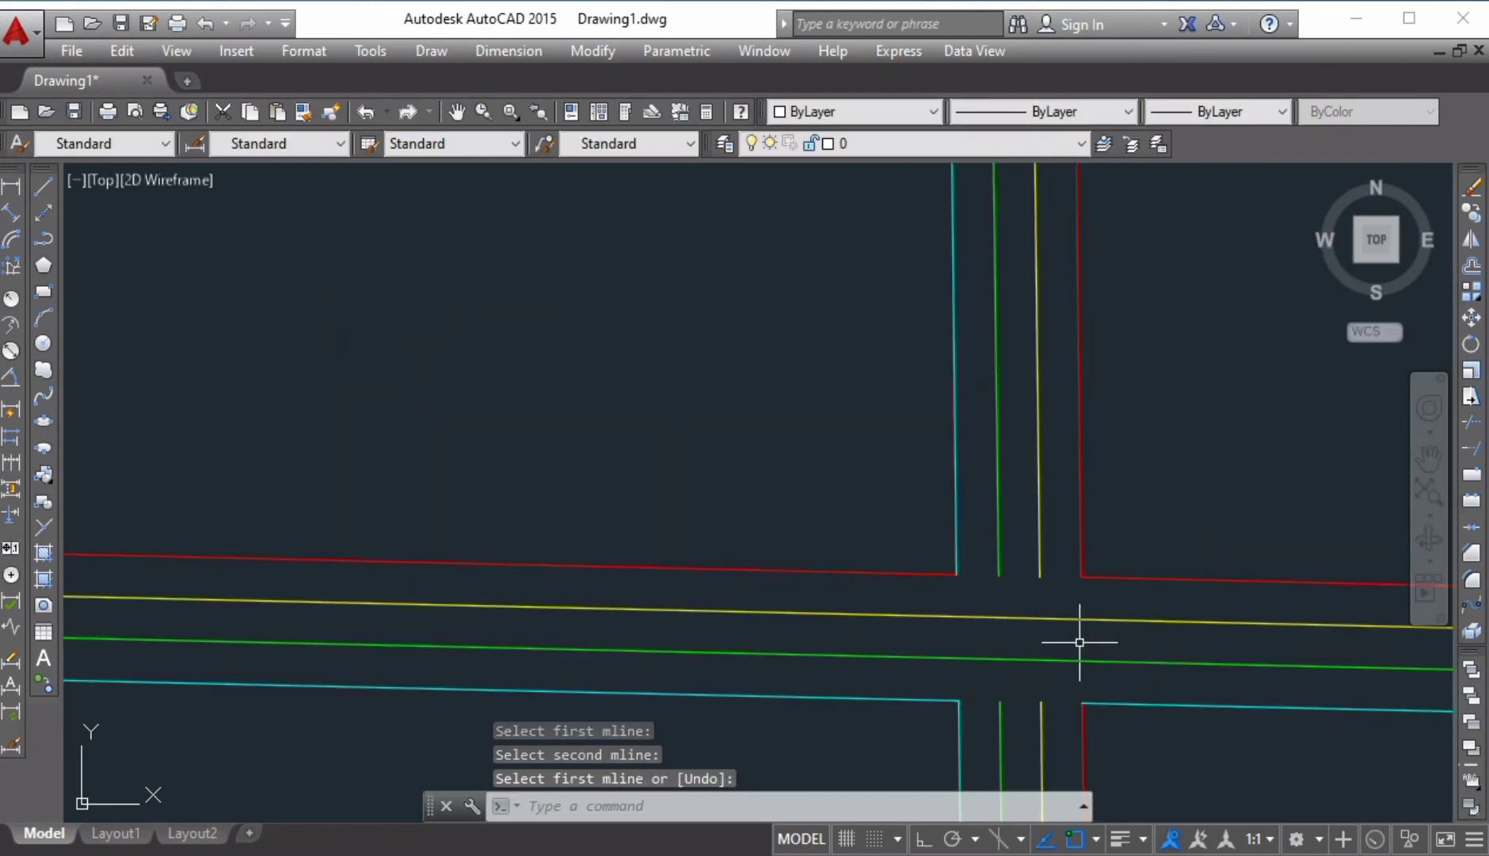
scroll(1096, 606, "down", 4)
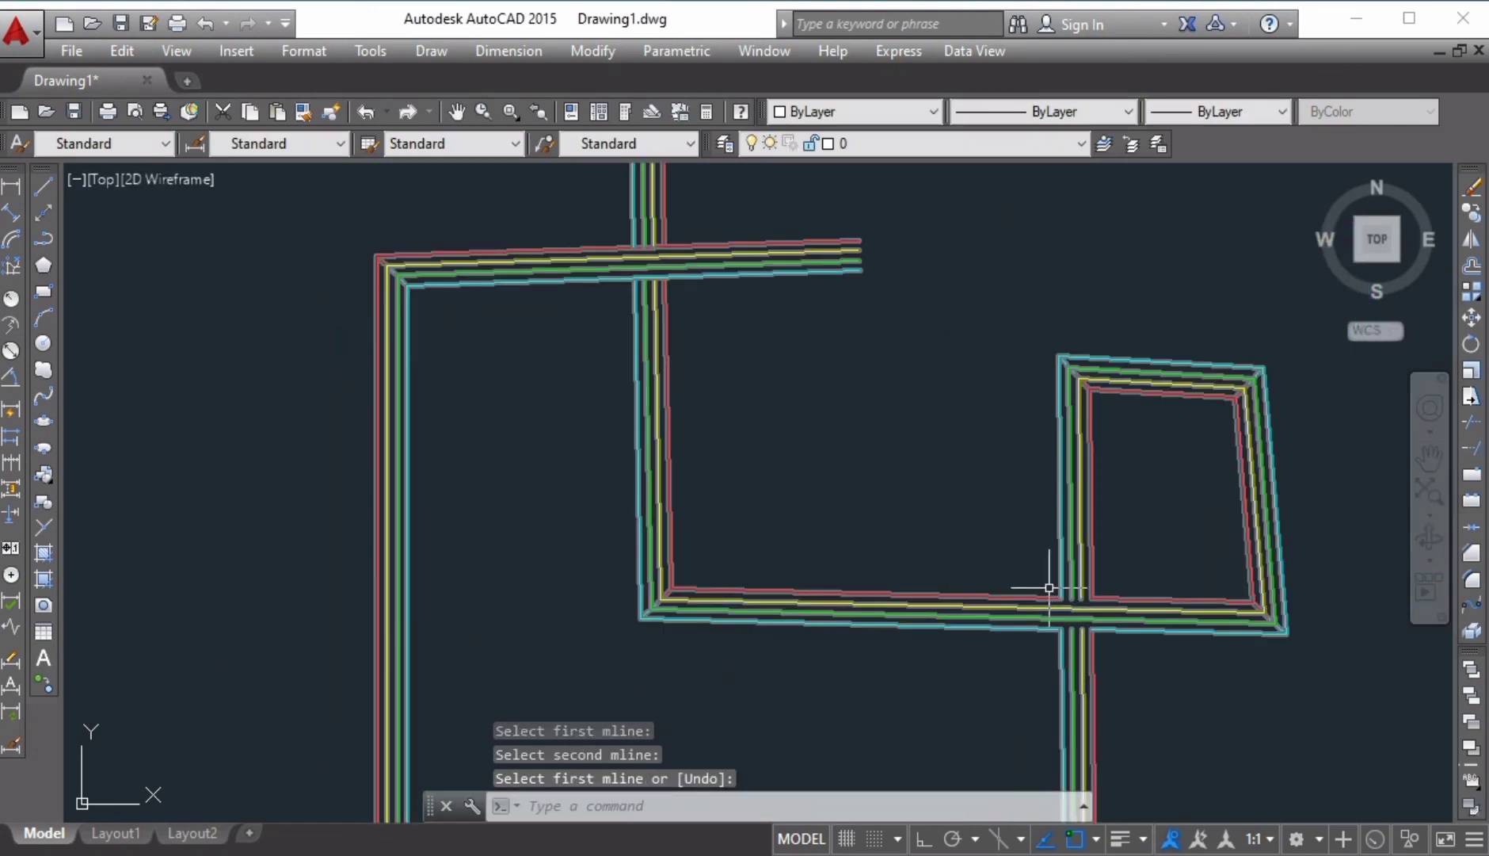